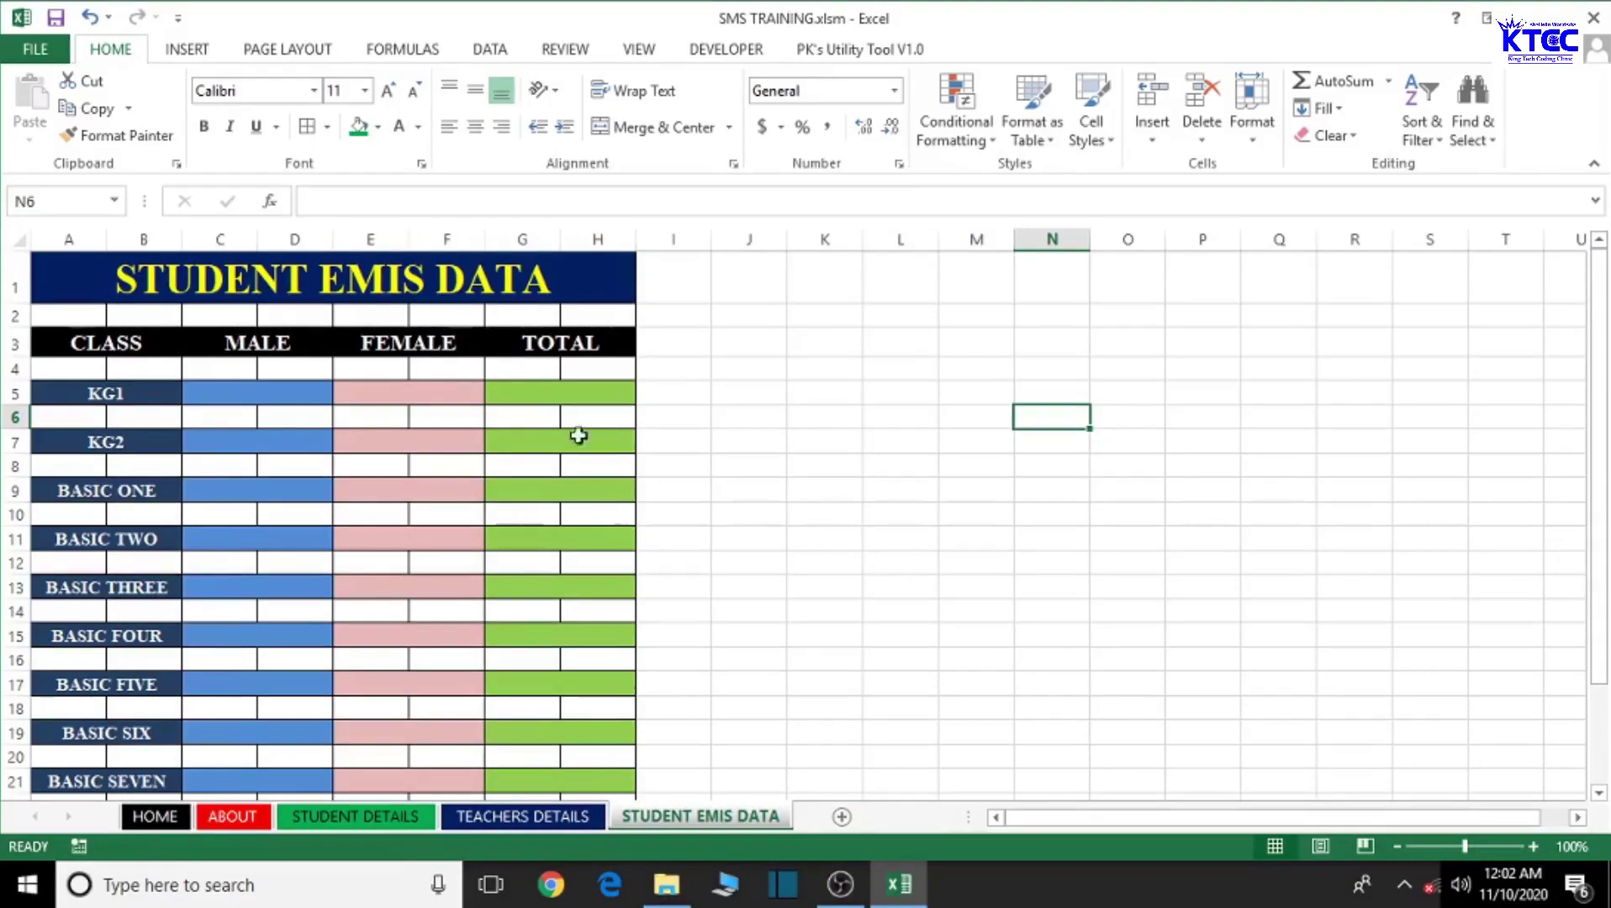
# Enter the headings KG1, MALE, FEMALE and TOTAL in cells M1 to P1.
pyautogui.scroll(-5, 303, 416)
pyautogui.scroll(5, 345, 483)
pyautogui.click(994, 277)
pyautogui.write('KG1')
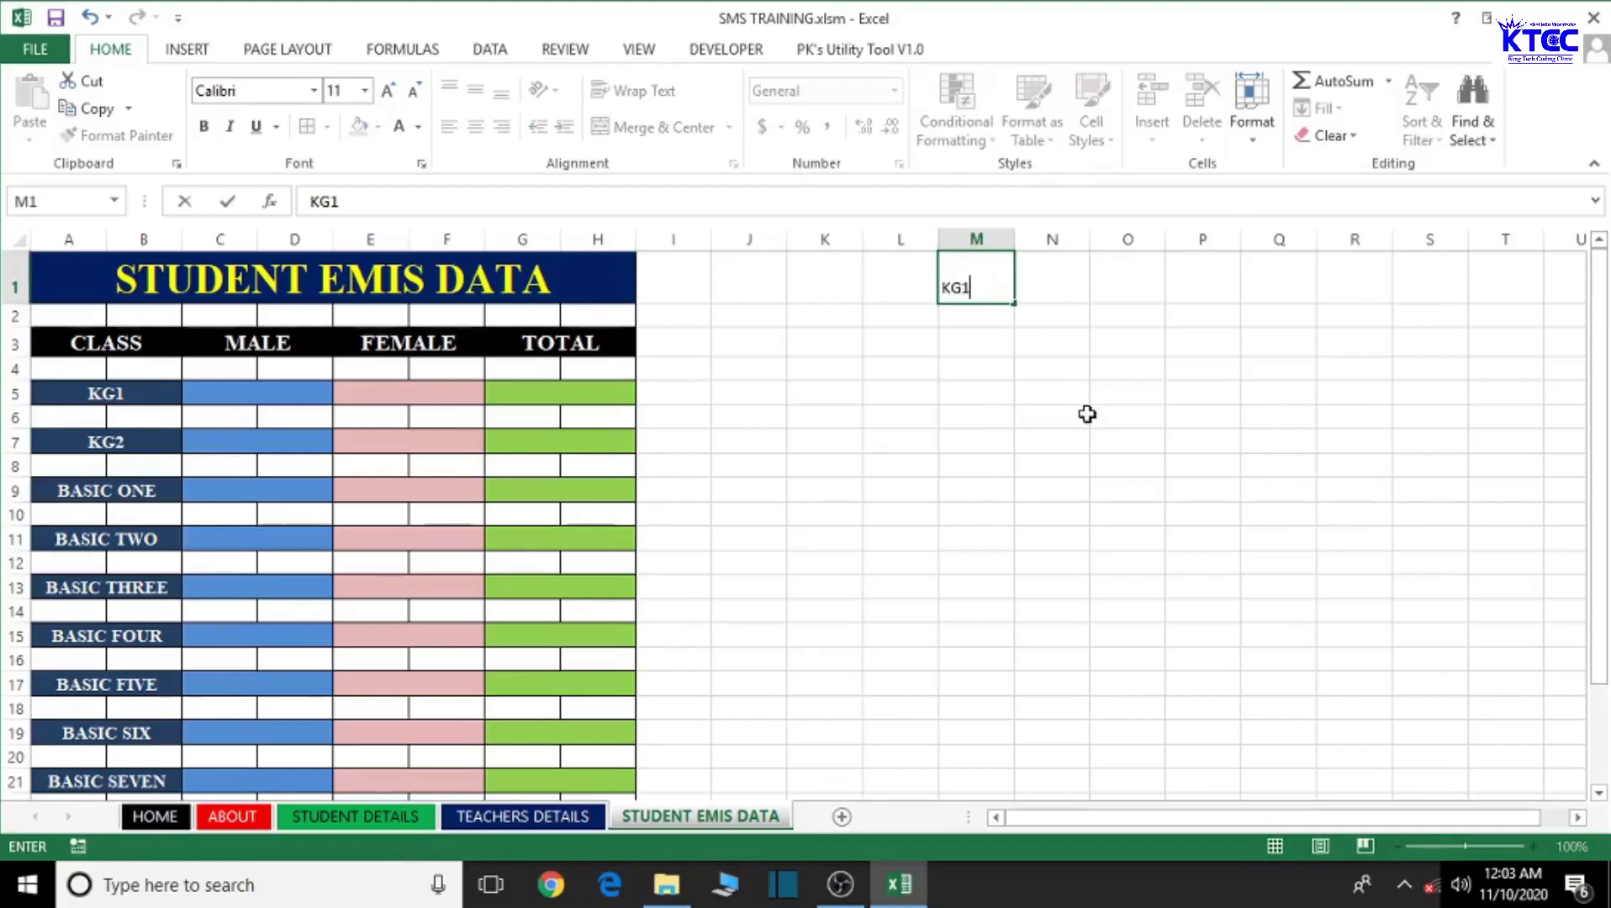
pyautogui.click(1052, 287)
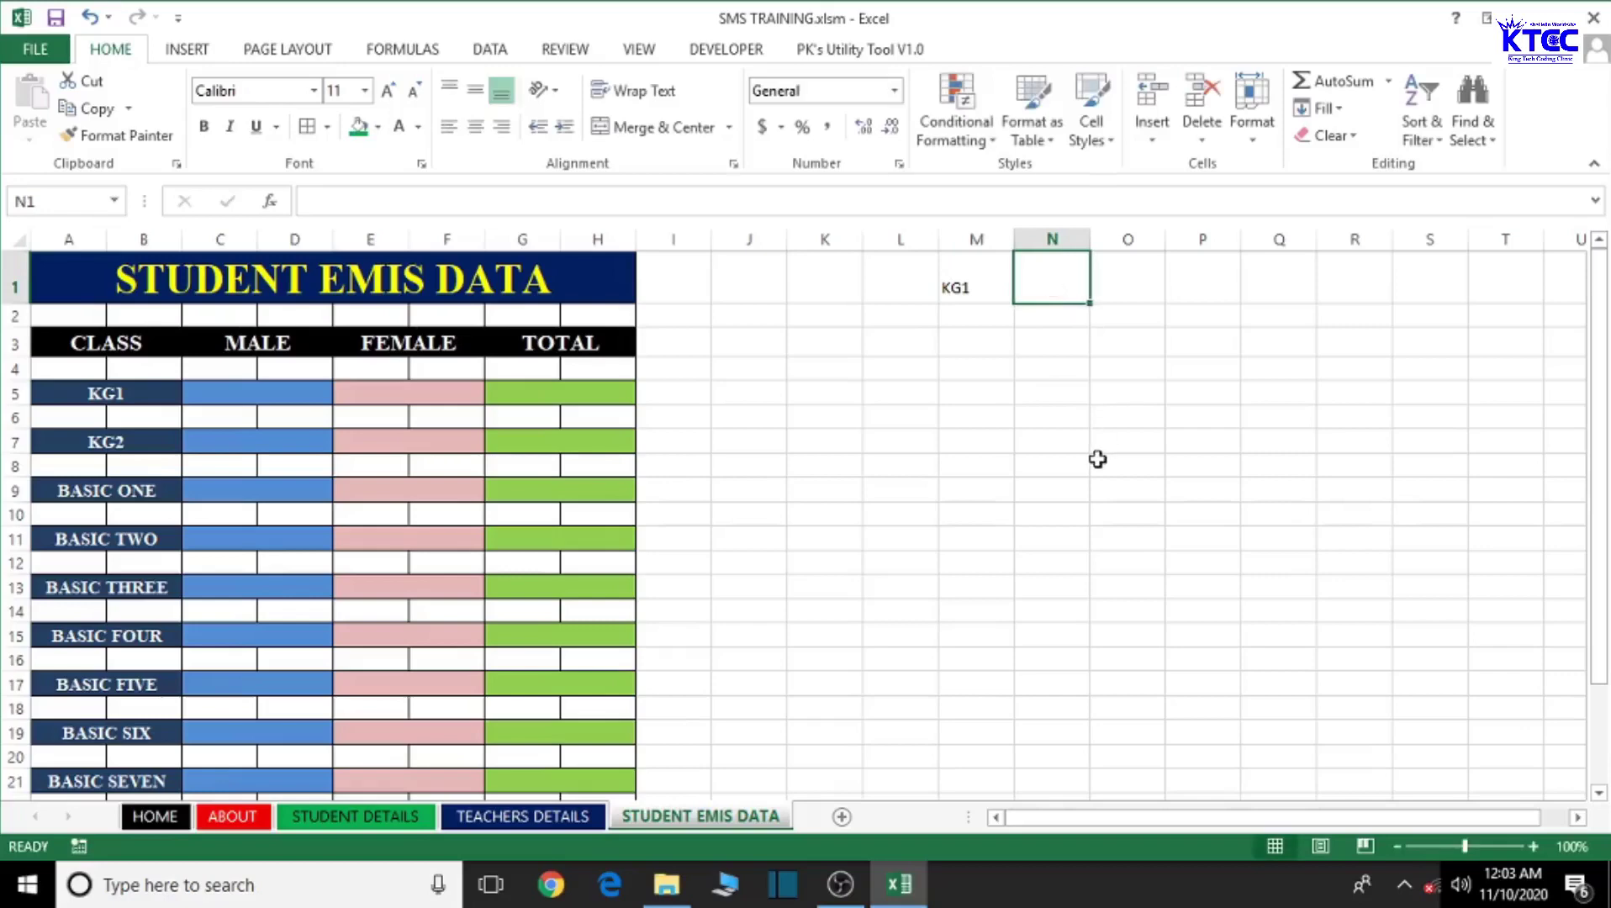
pyautogui.write('MALE')
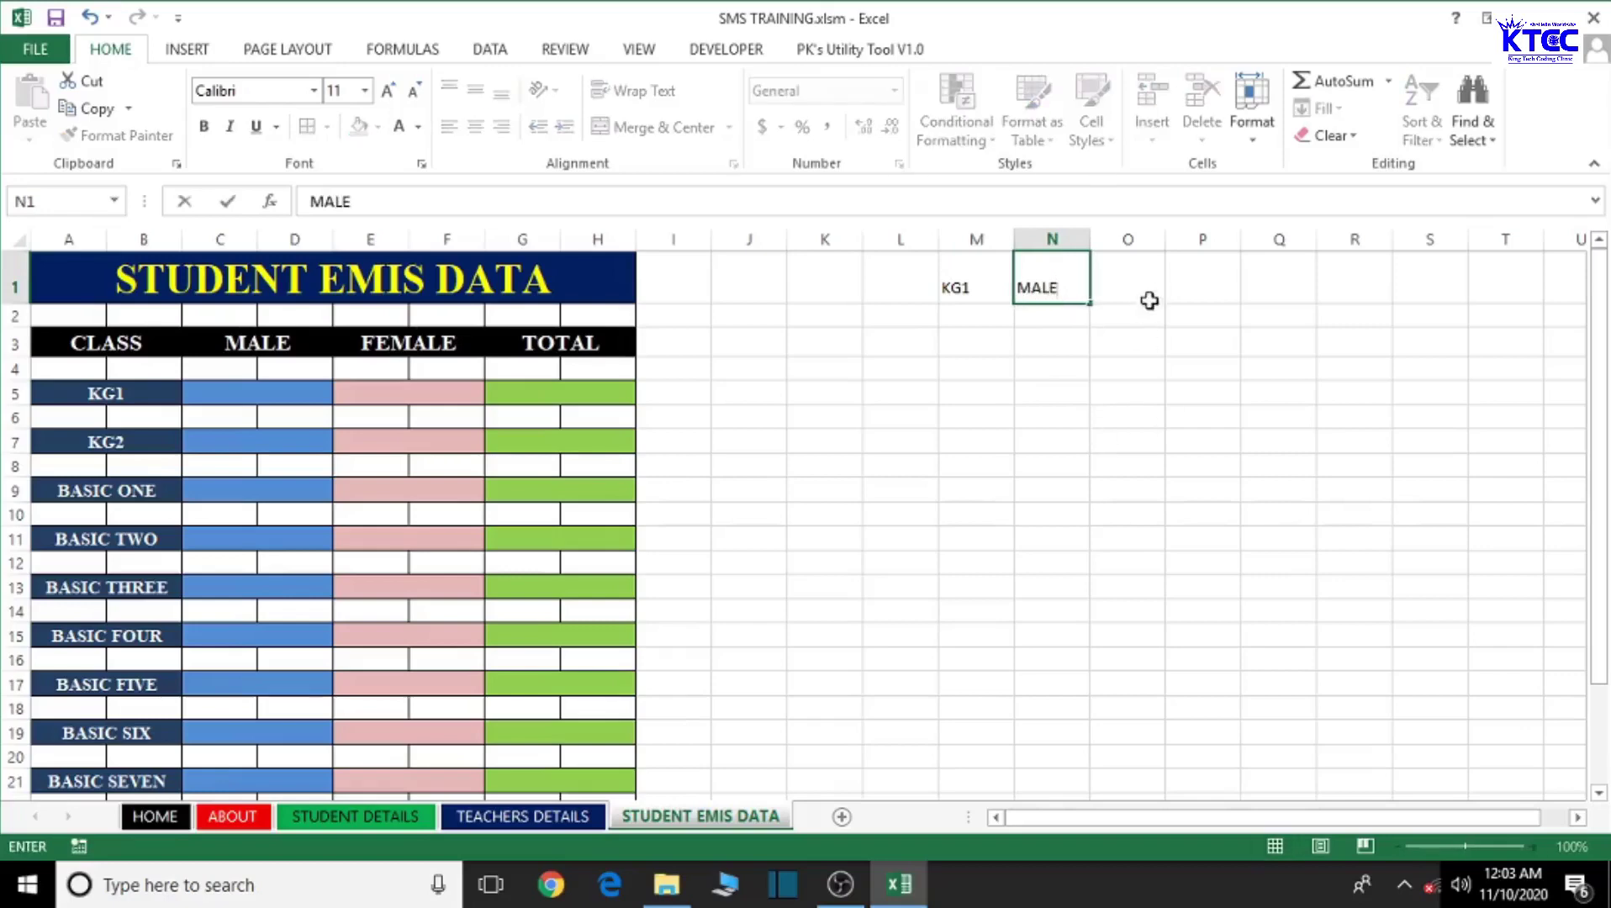
pyautogui.press('Tab')
pyautogui.write('FE')
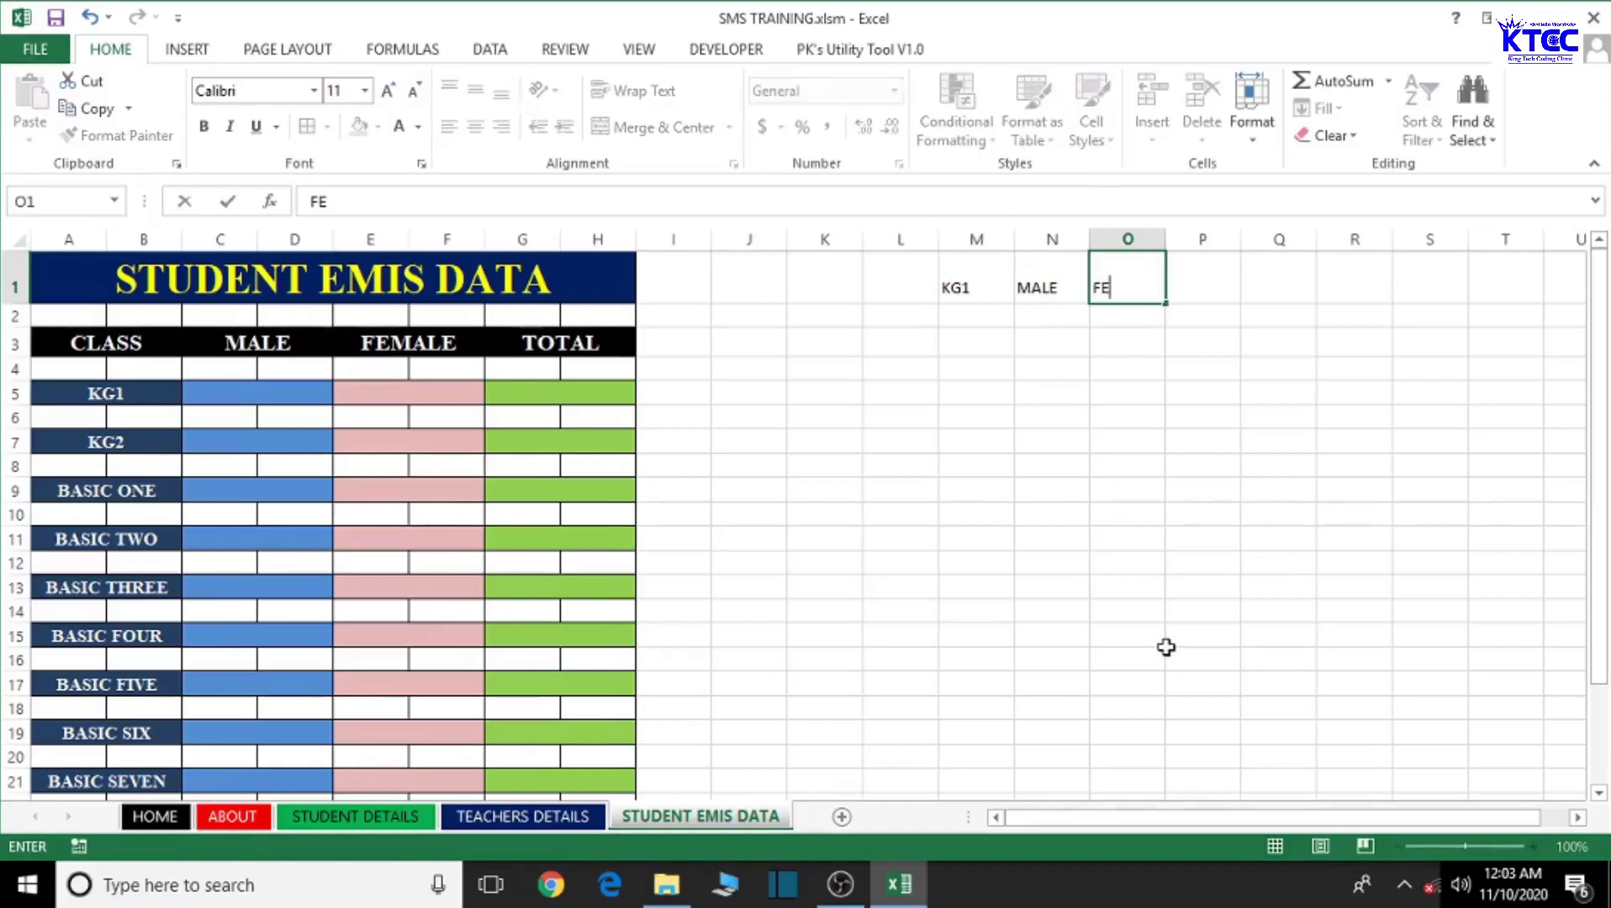
pyautogui.write('MALE')
pyautogui.press('Tab')
pyautogui.write('T')
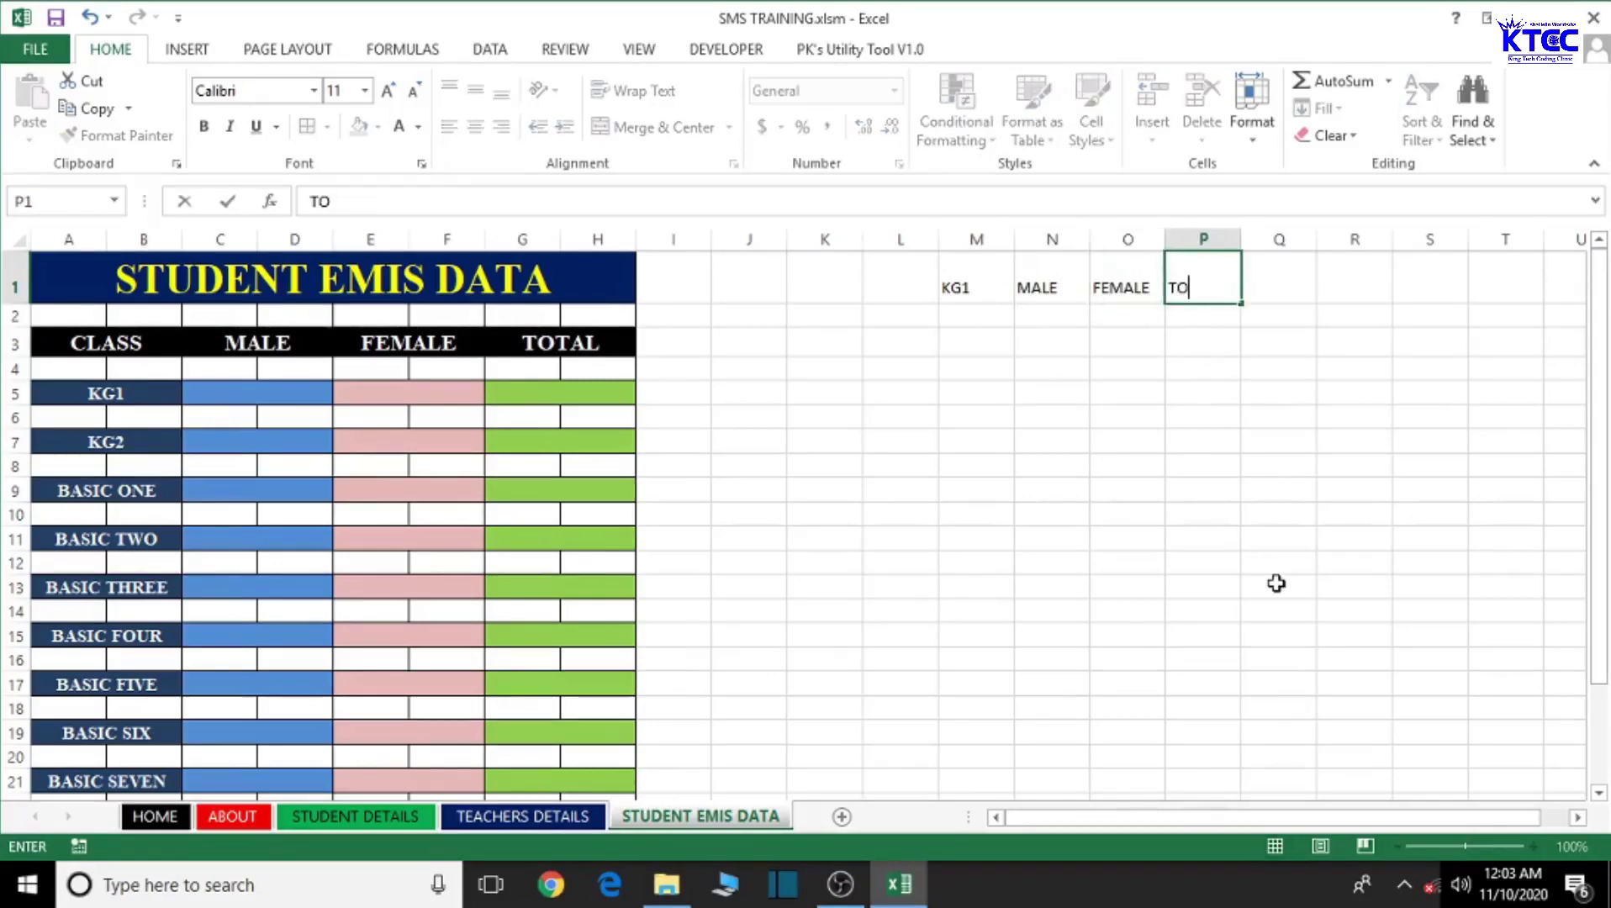
pyautogui.click(1276, 584)
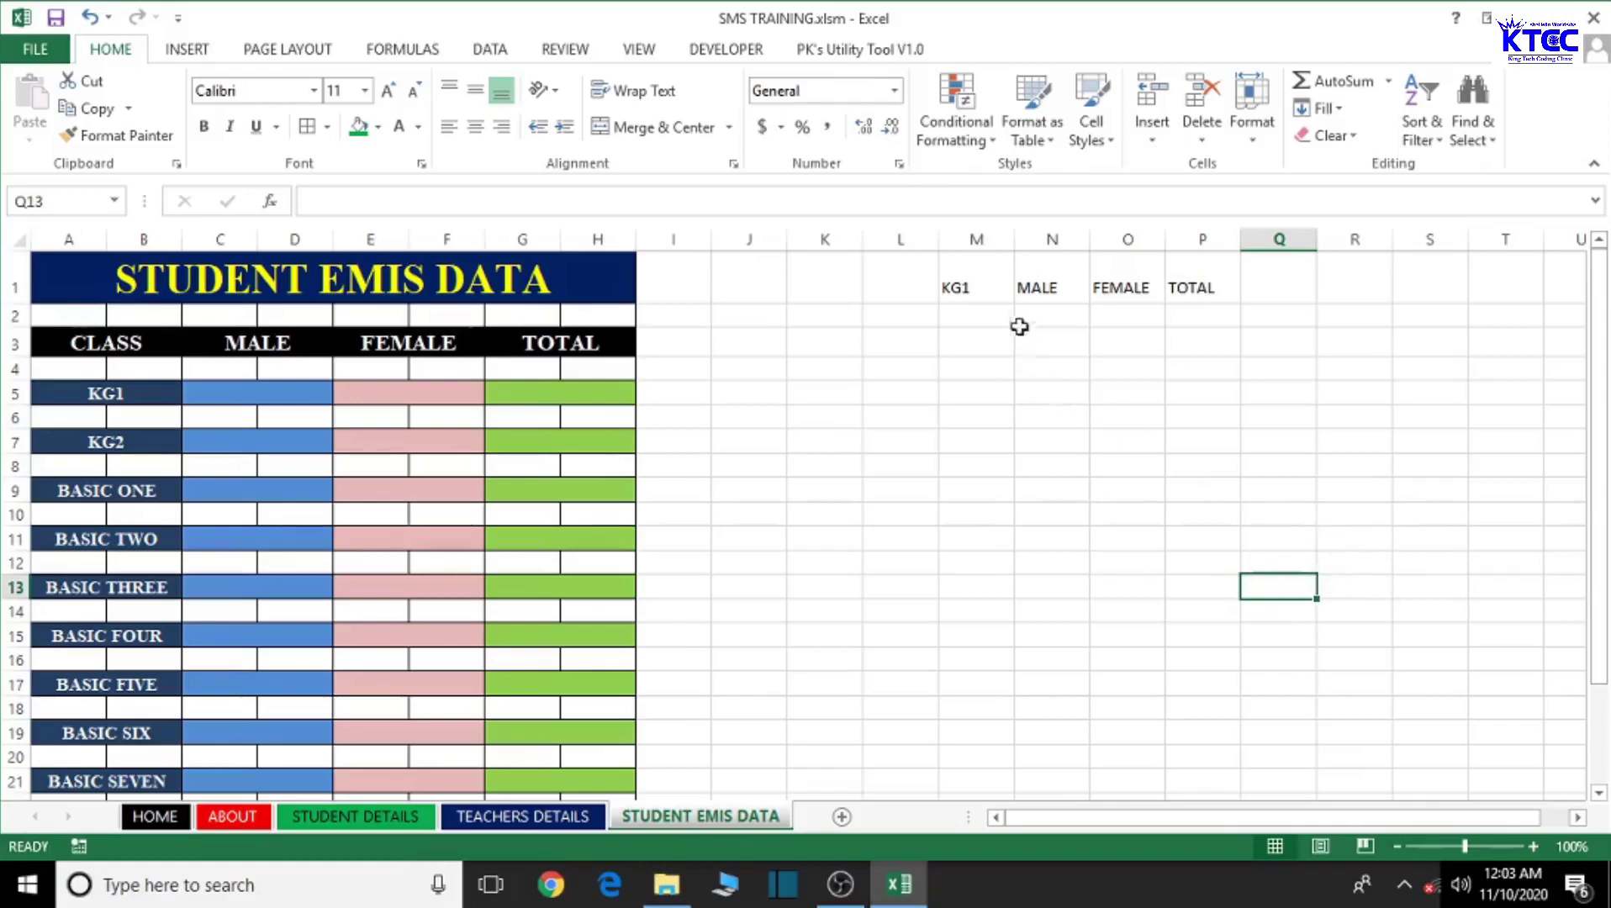
# Set the font of the headings in M1:P1 to Times New Roman.
pyautogui.moveTo(957, 287); pyautogui.dragTo(1187, 288)
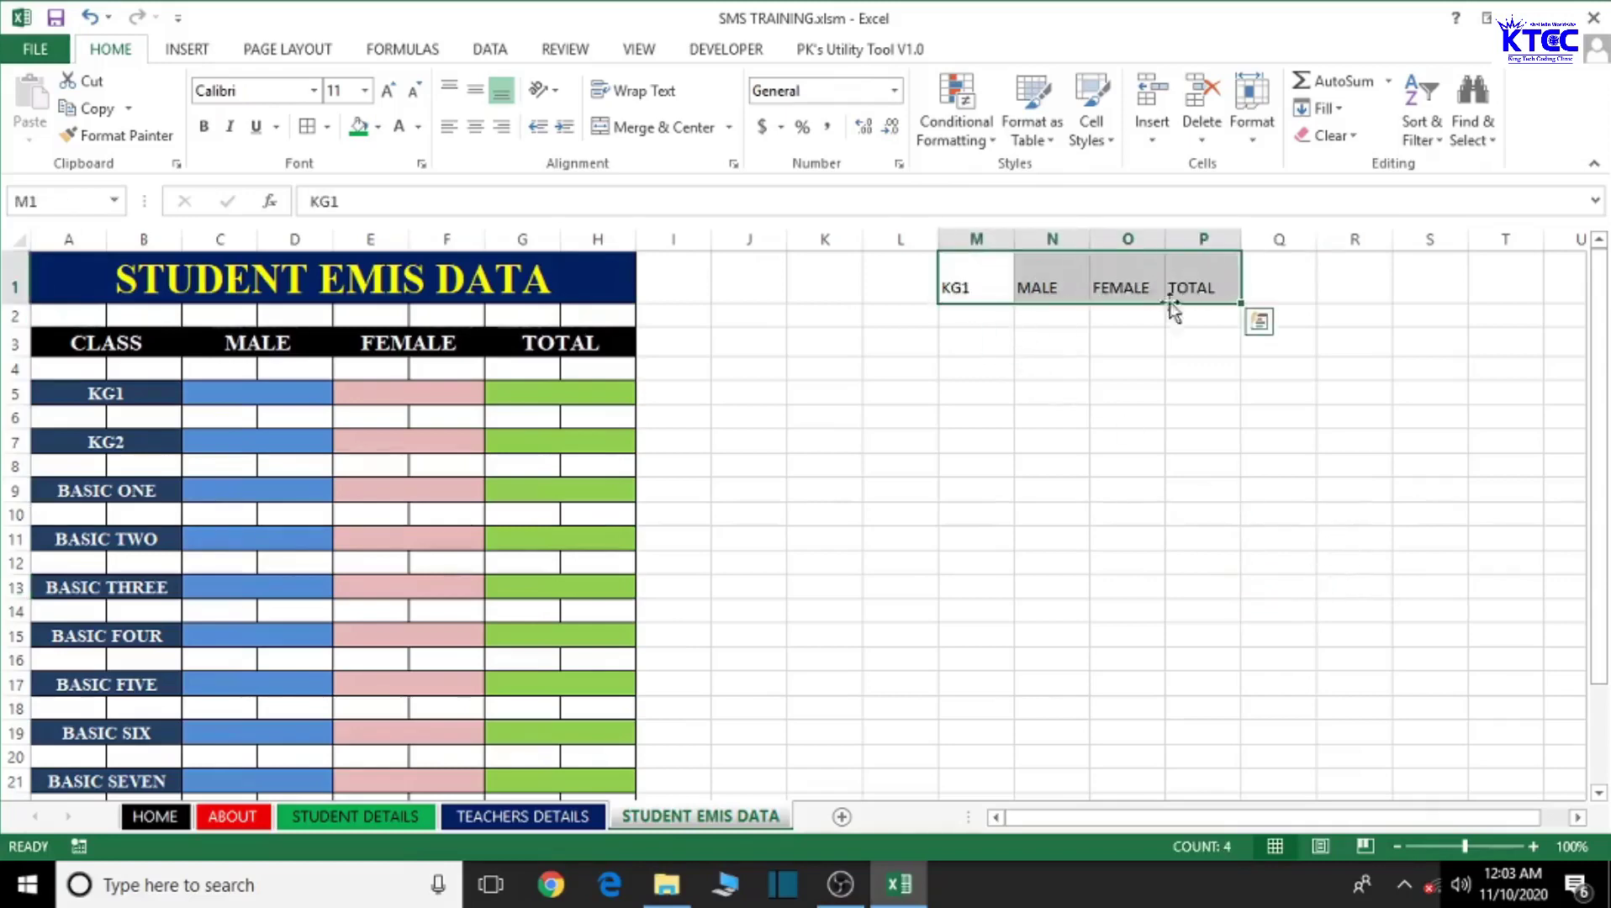
pyautogui.click(1058, 389)
pyautogui.moveTo(995, 284); pyautogui.dragTo(1194, 278)
pyautogui.click(260, 95)
pyautogui.write('T')
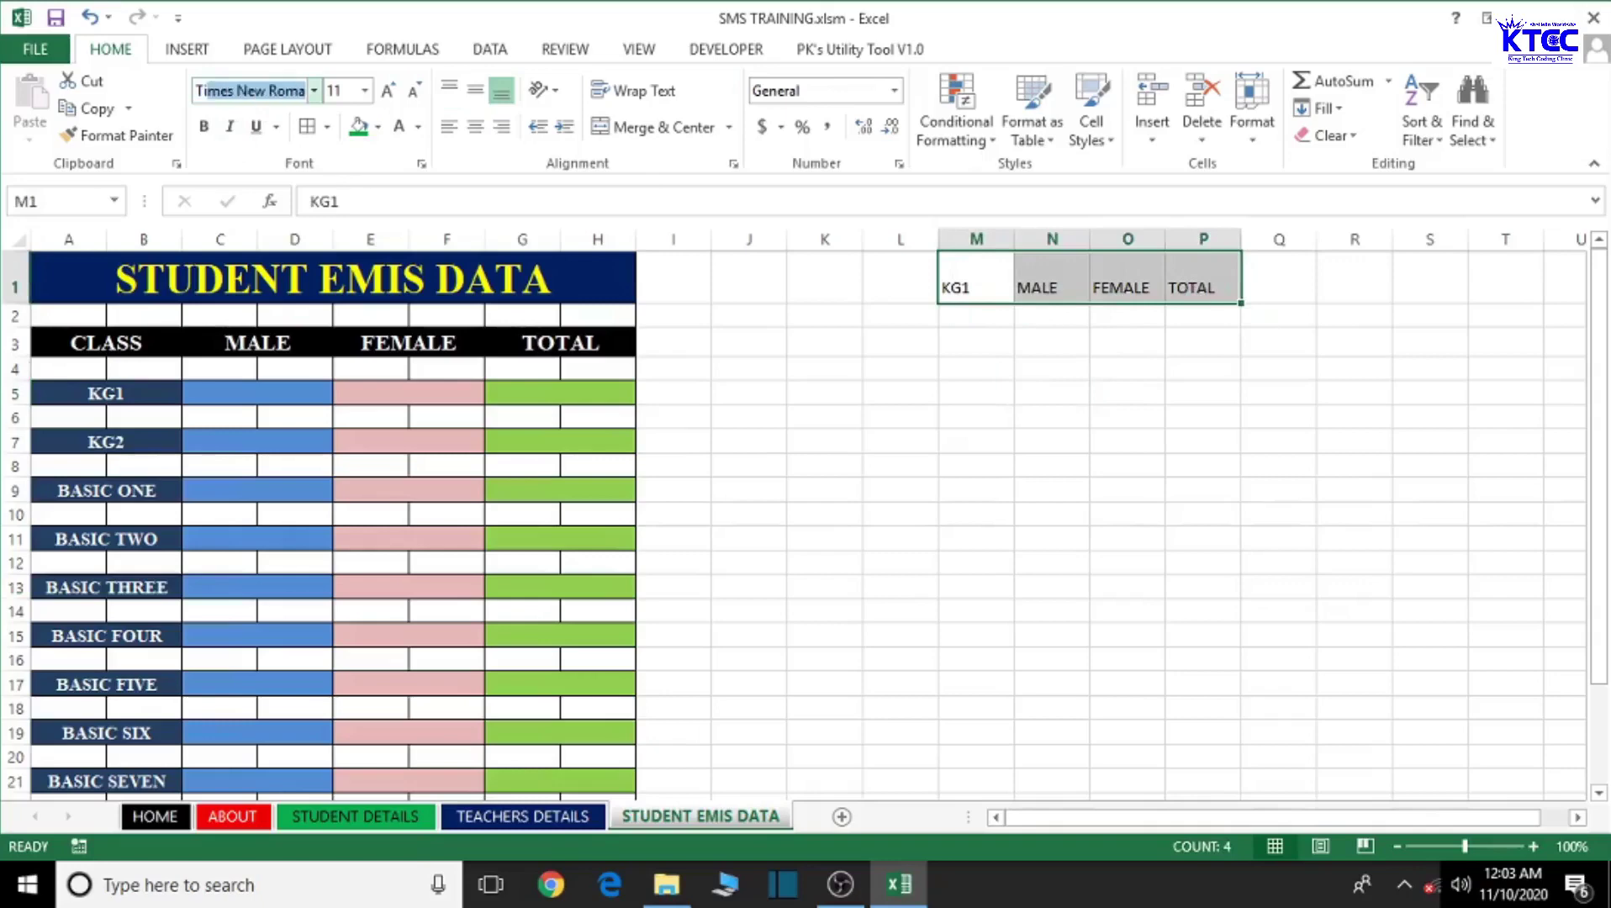
pyautogui.write('ime')
pyautogui.press('Return')
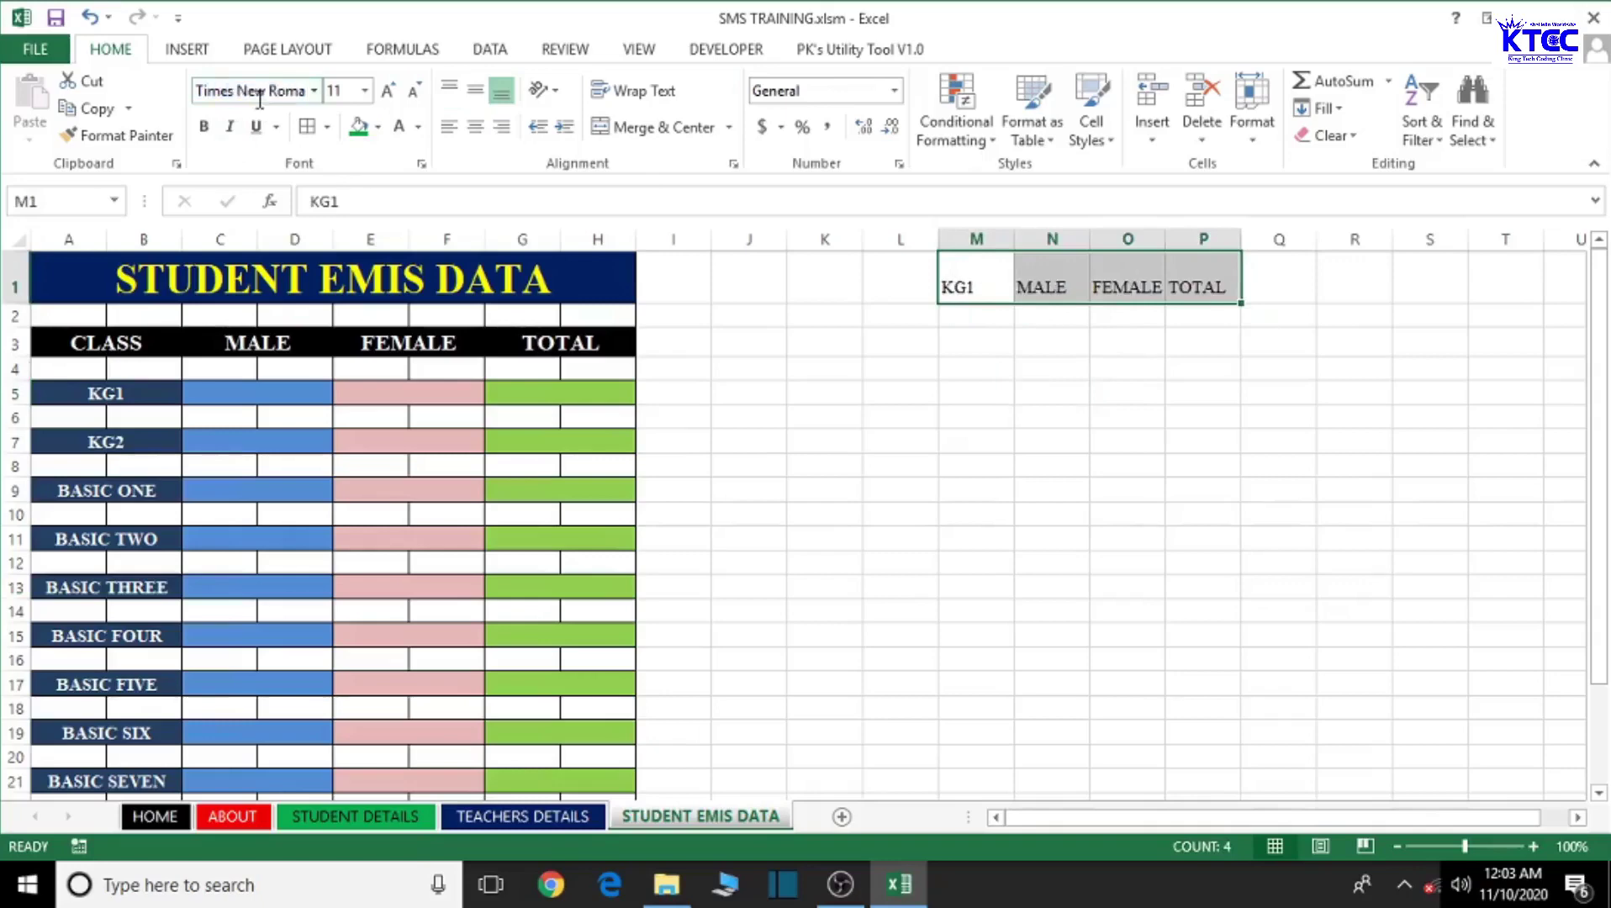
# Centre the M1:P1 headings horizontally and make them bold at size 12.
pyautogui.click(481, 137)
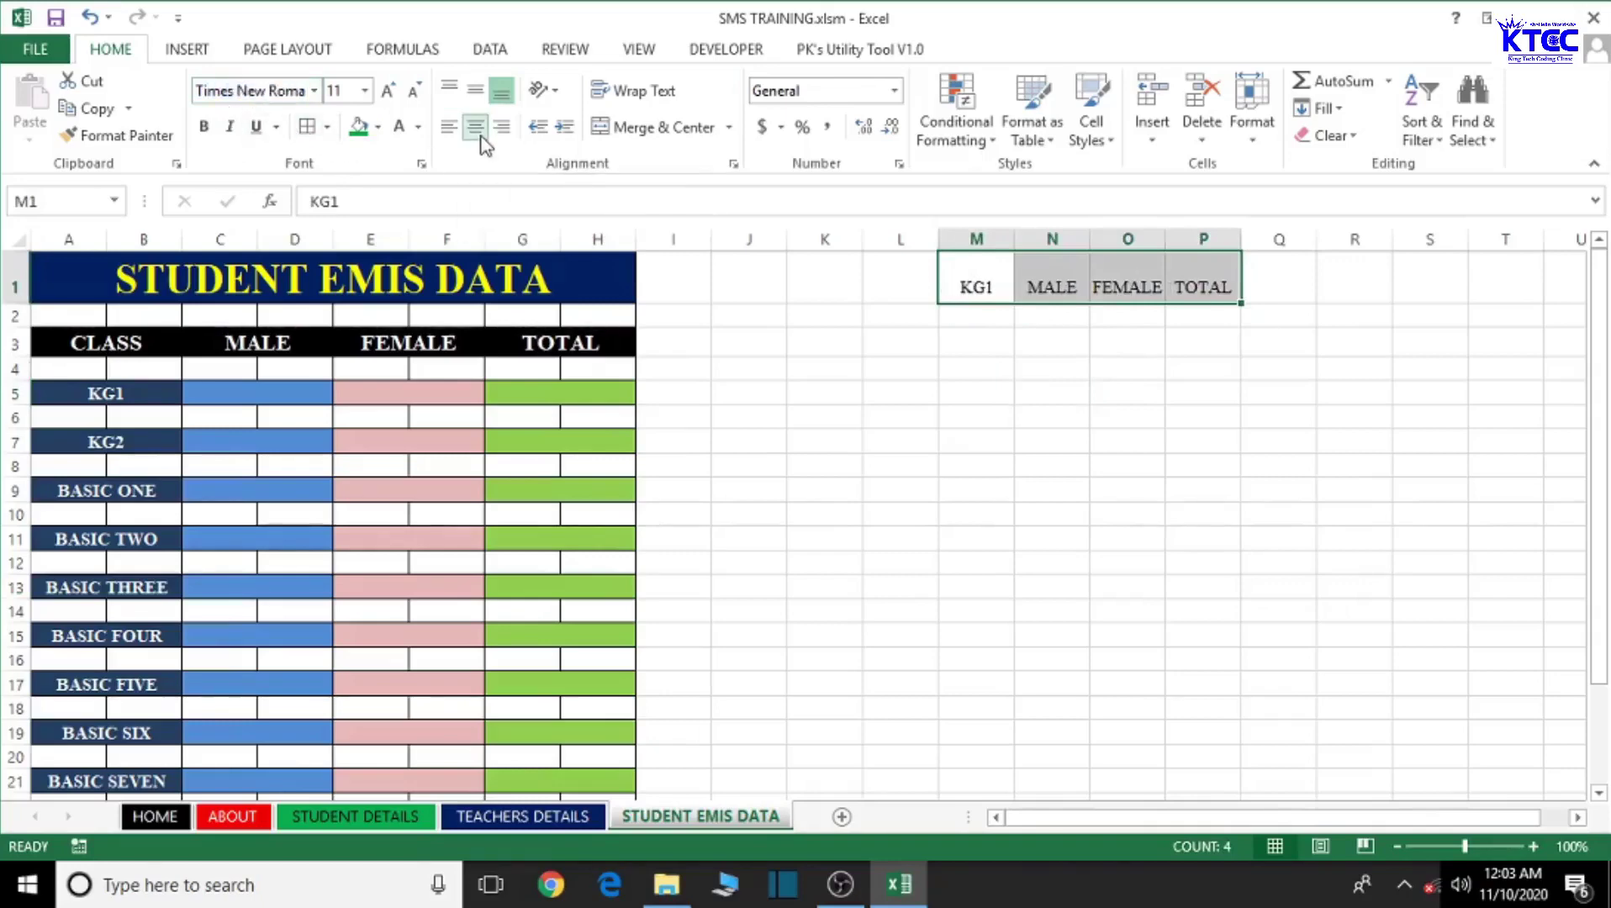
pyautogui.click(202, 128)
pyautogui.click(386, 92)
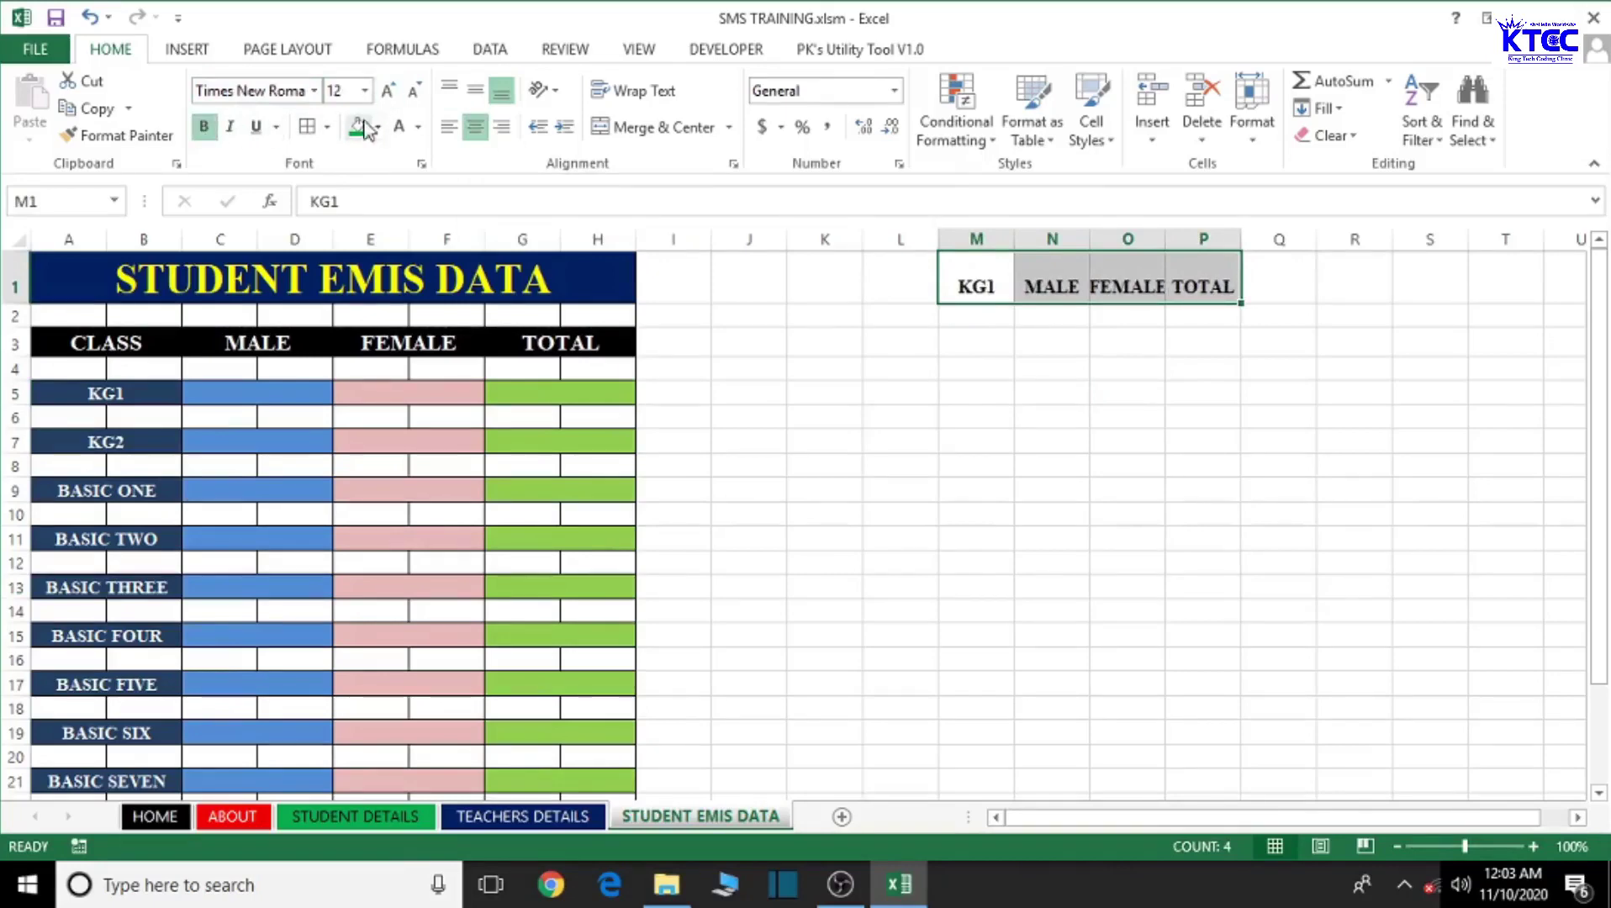
# Give the heading cells M1:P1 a dark blue fill with white, vertically centred text.
pyautogui.click(378, 127)
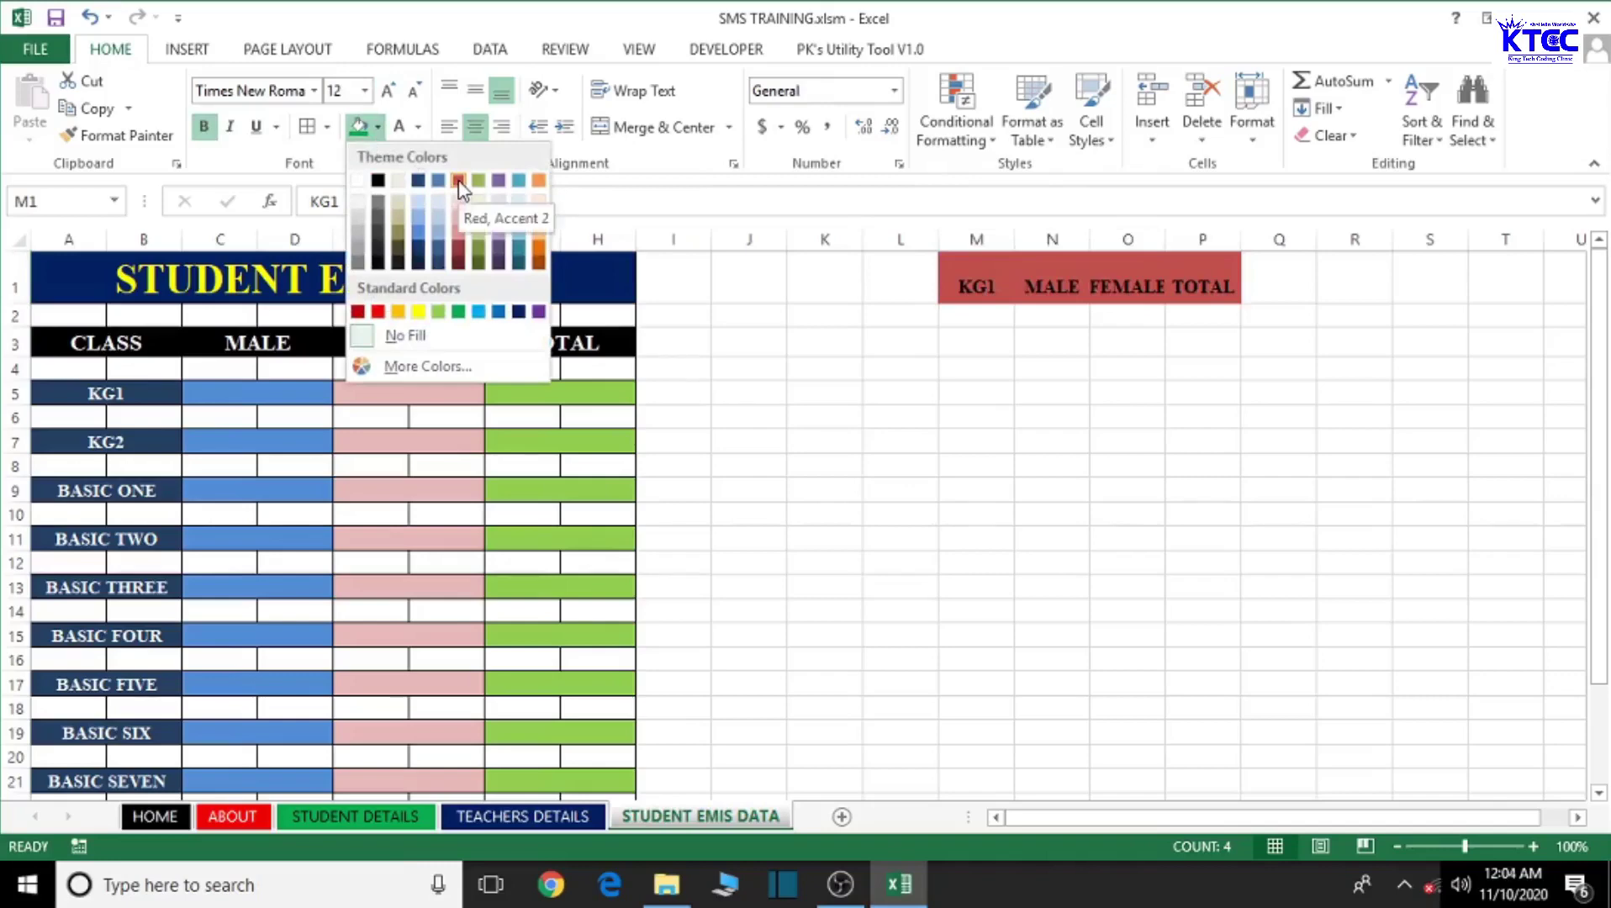
pyautogui.click(438, 262)
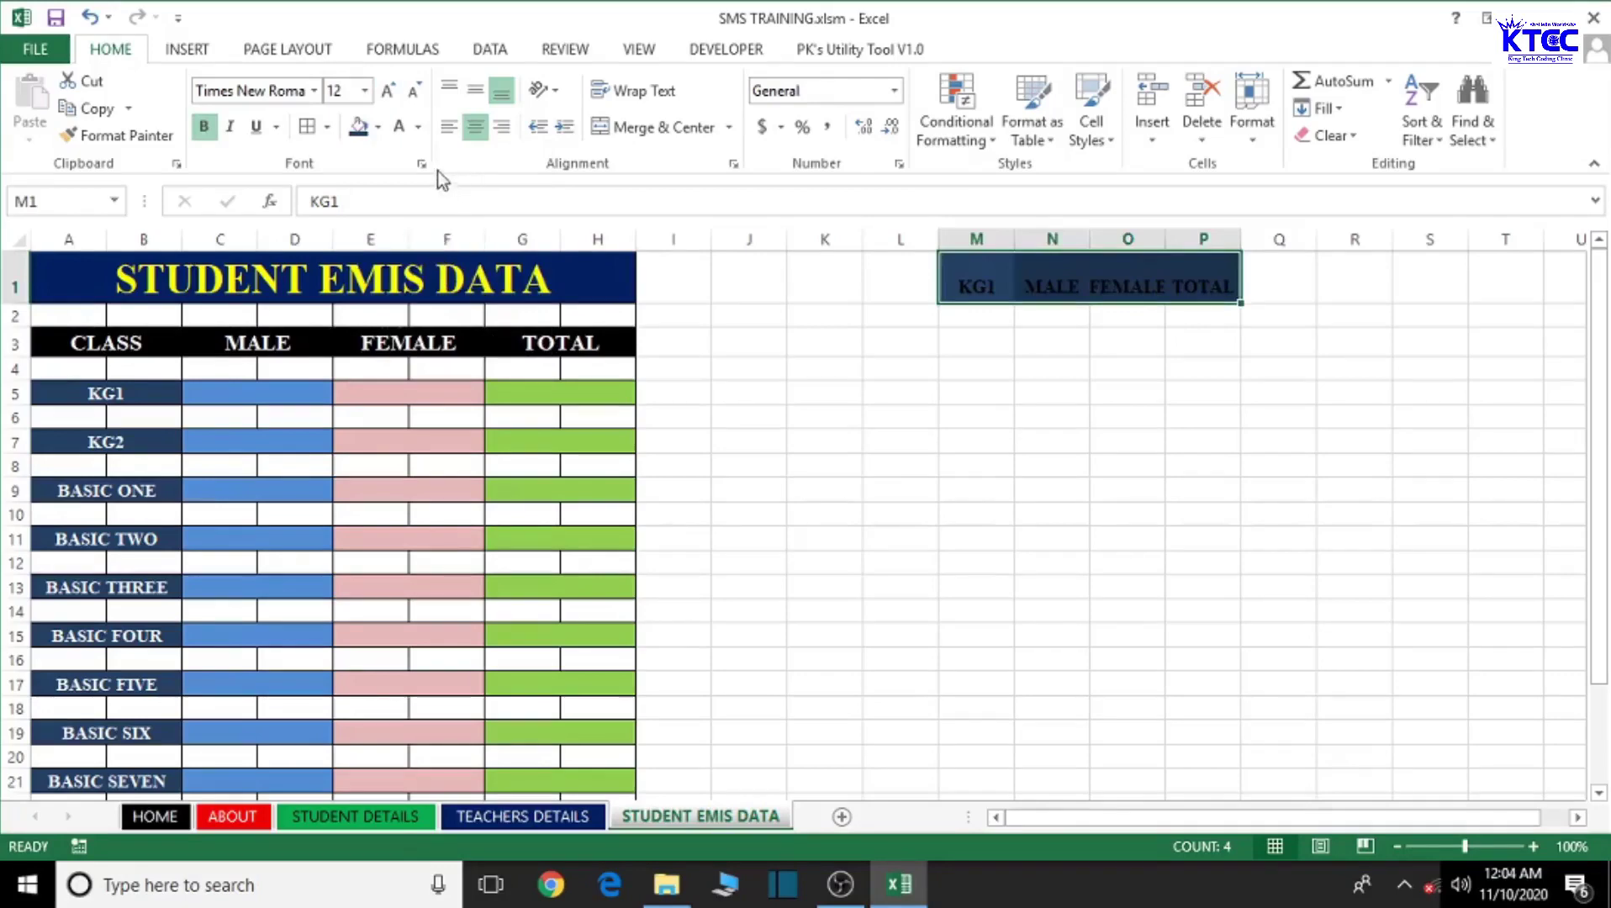
pyautogui.click(400, 126)
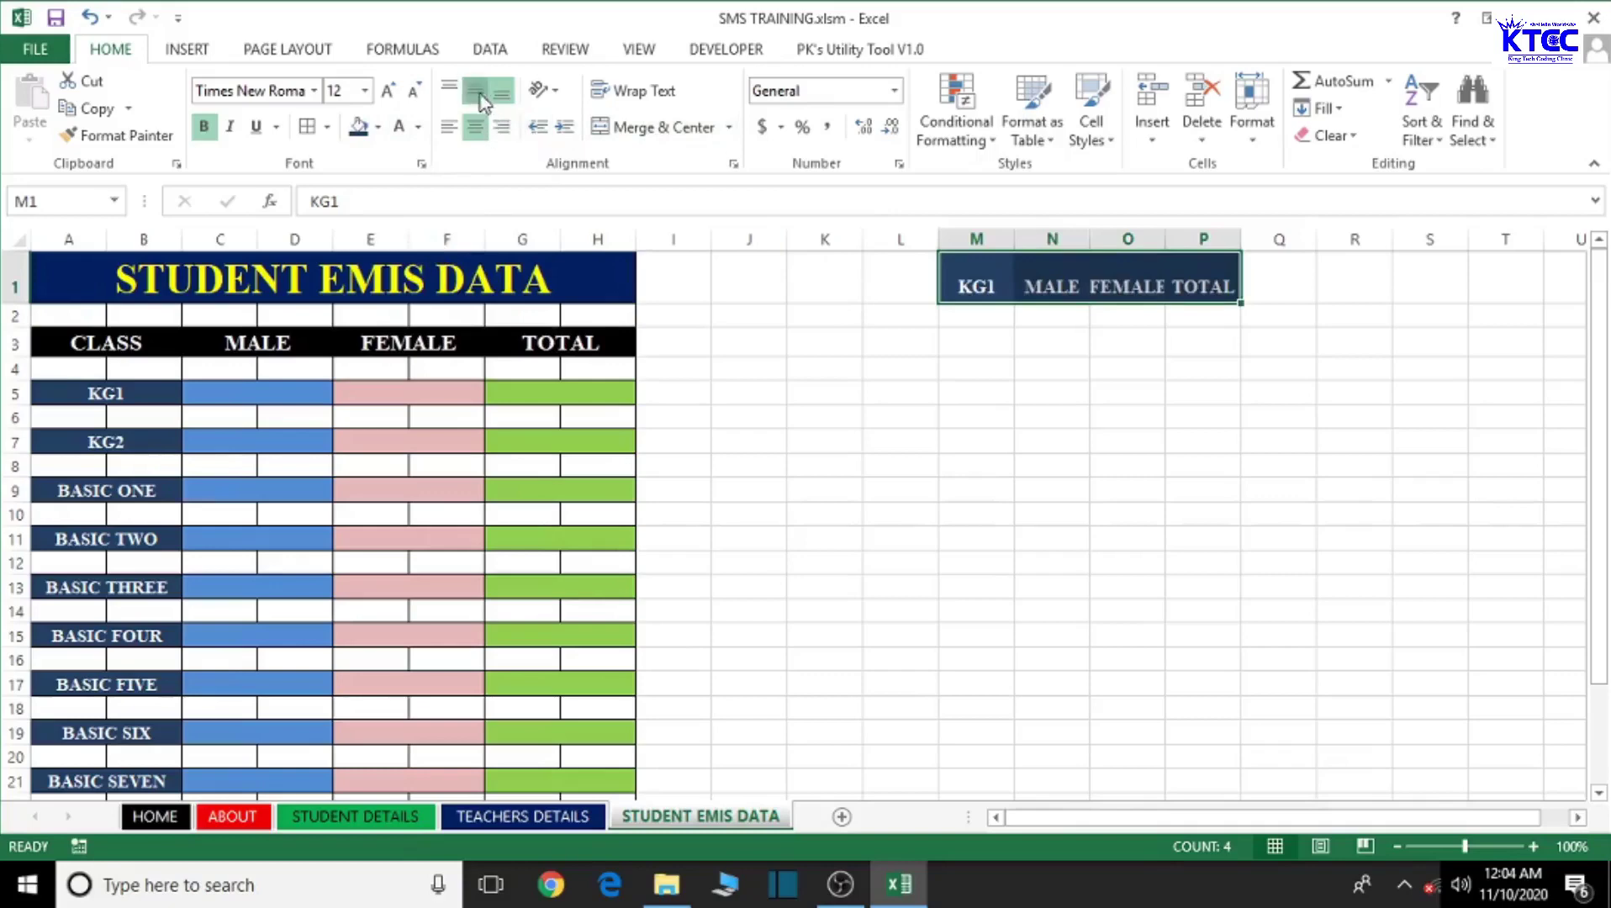
pyautogui.click(484, 101)
pyautogui.click(1093, 481)
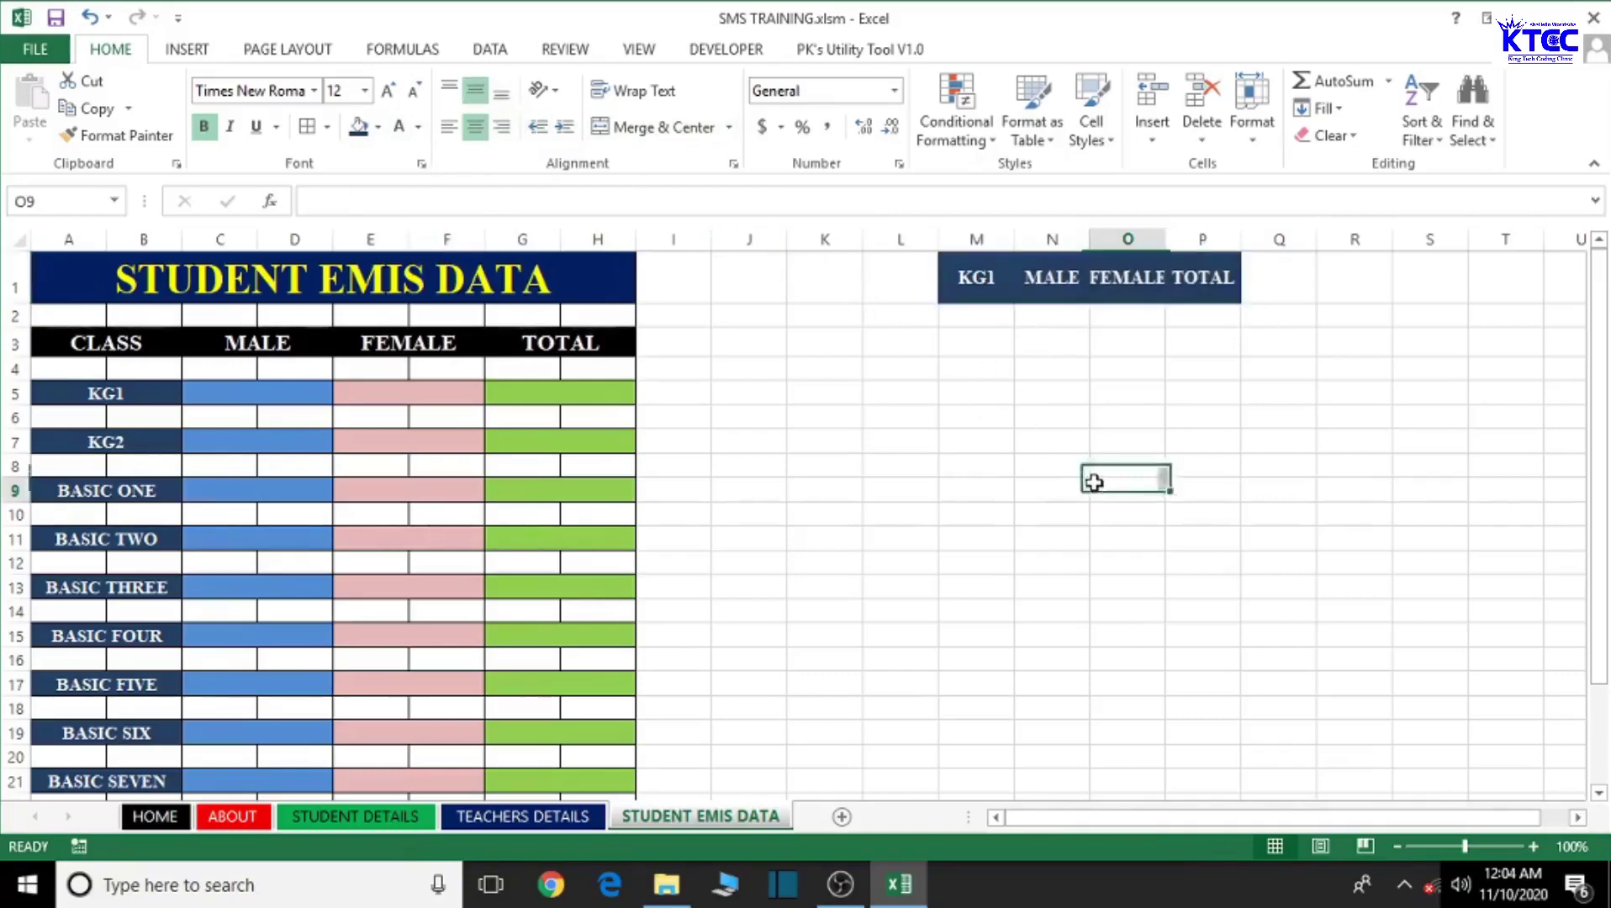
# Widen columns M, N, O and P so the KG1, MALE, FEMALE and TOTAL headings have ample room.
pyautogui.moveTo(1091, 239); pyautogui.dragTo(1298, 241)
pyautogui.click(1326, 398)
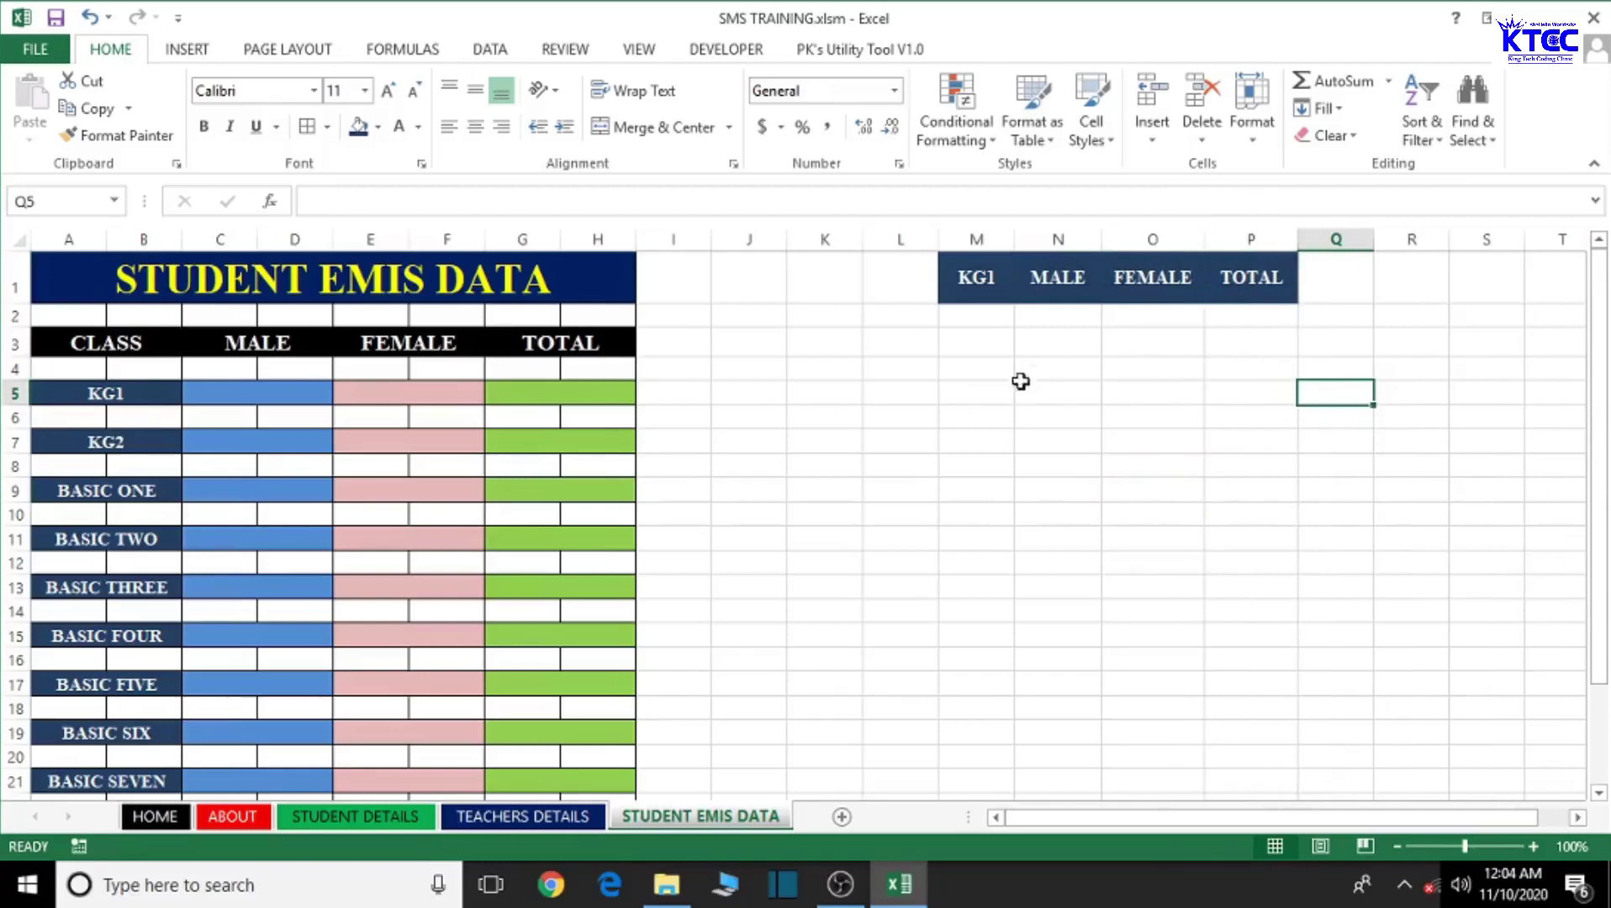
pyautogui.moveTo(1014, 238); pyautogui.dragTo(1202, 240)
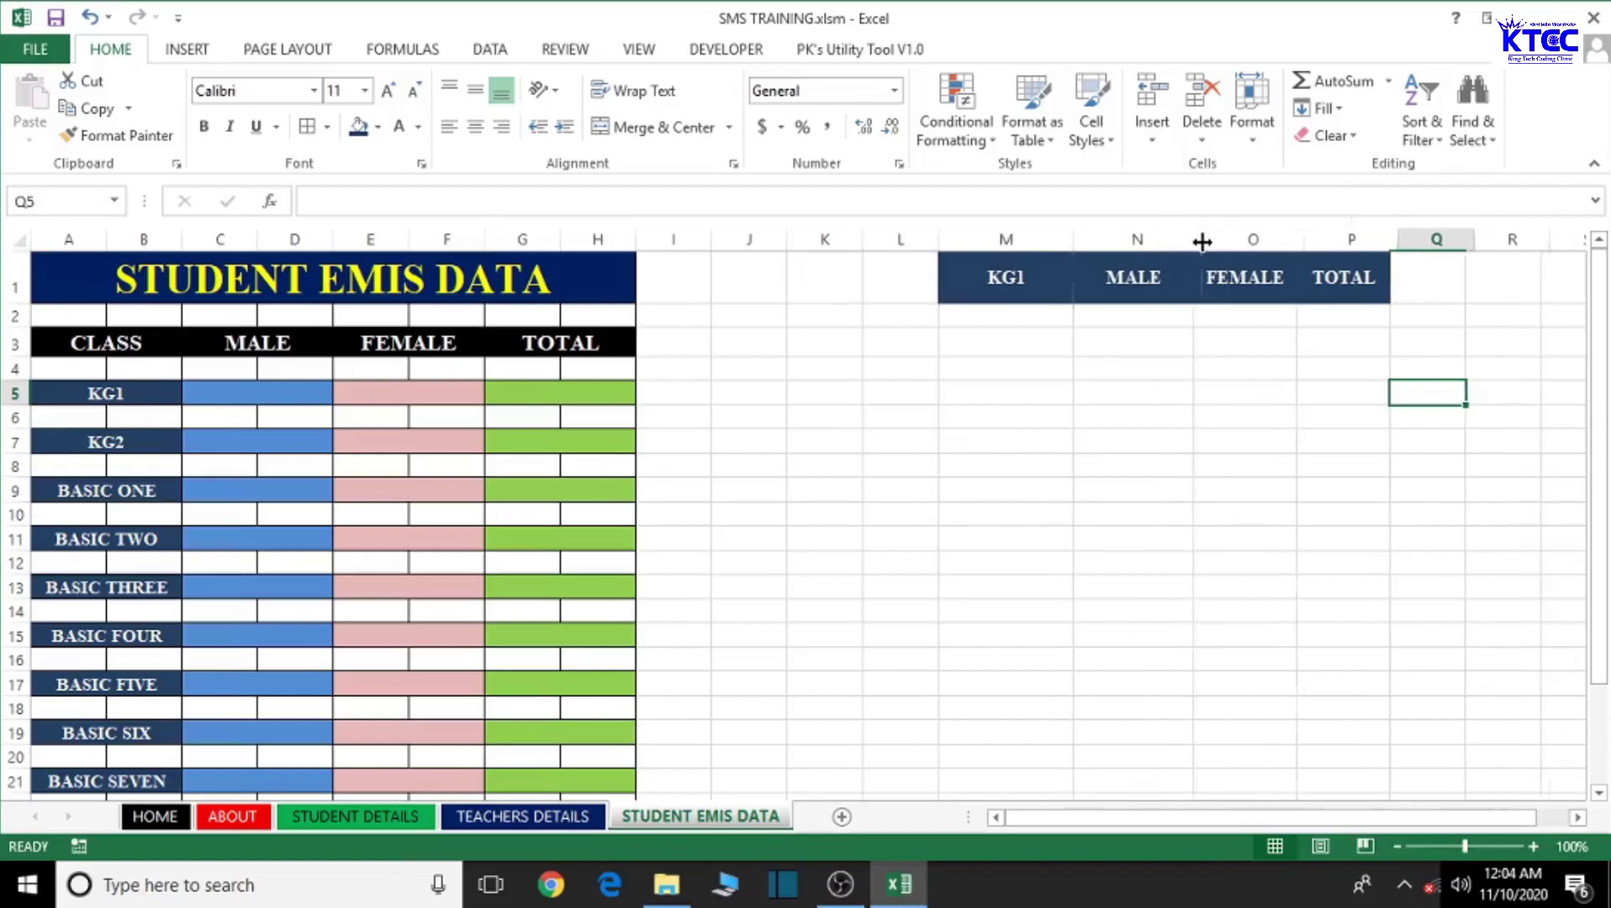
pyautogui.moveTo(1303, 238); pyautogui.dragTo(1450, 244)
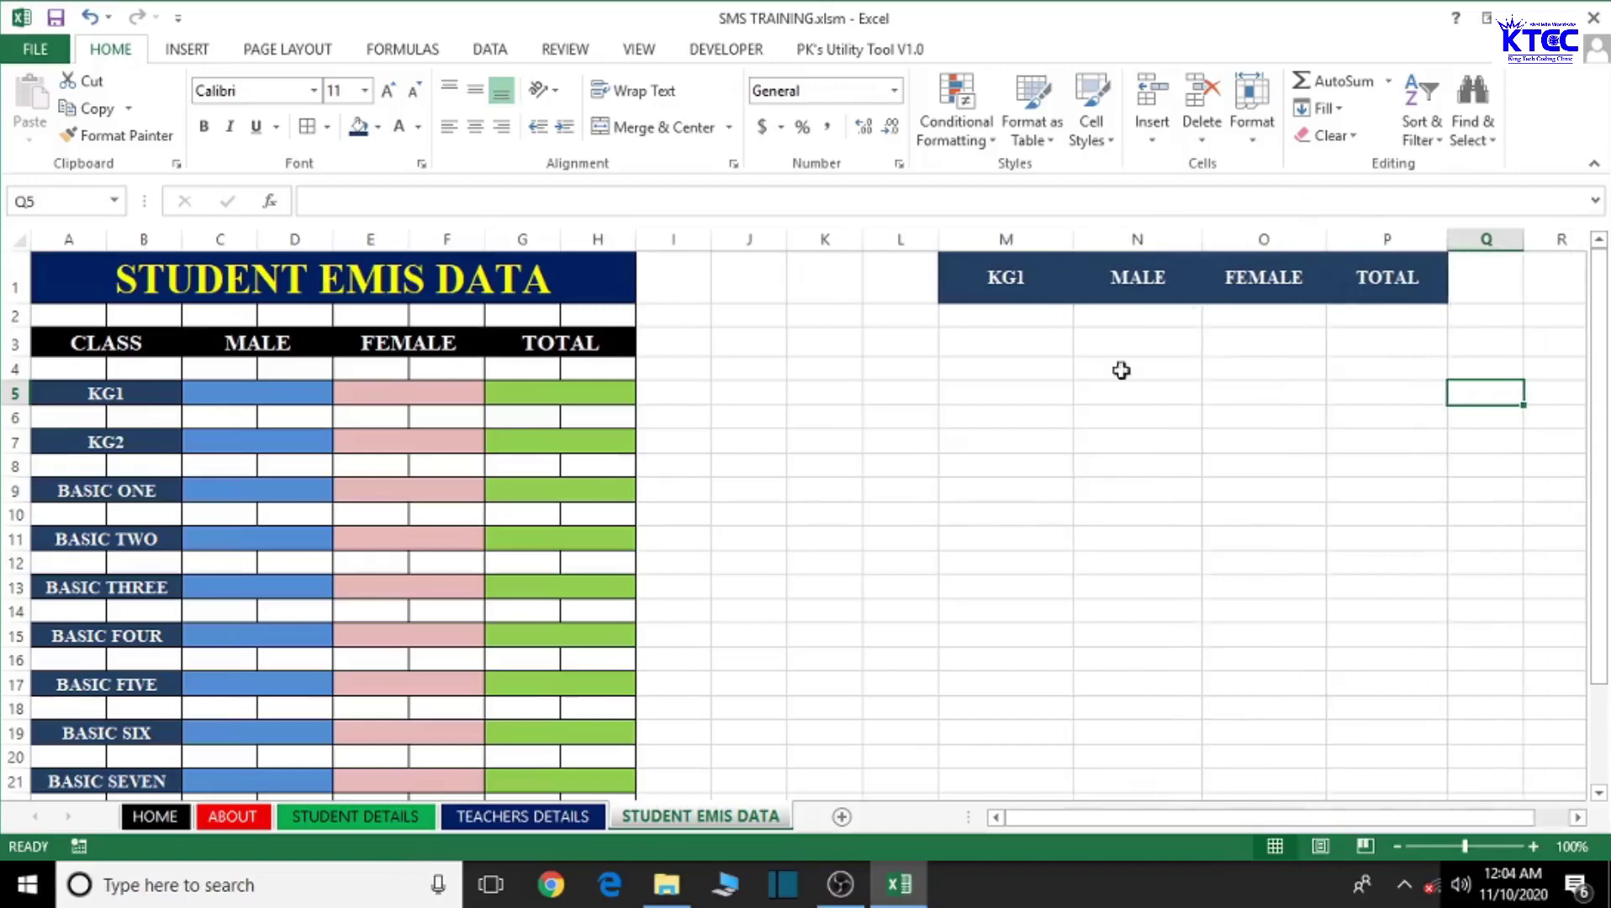
pyautogui.moveTo(1448, 239); pyautogui.dragTo(1467, 242)
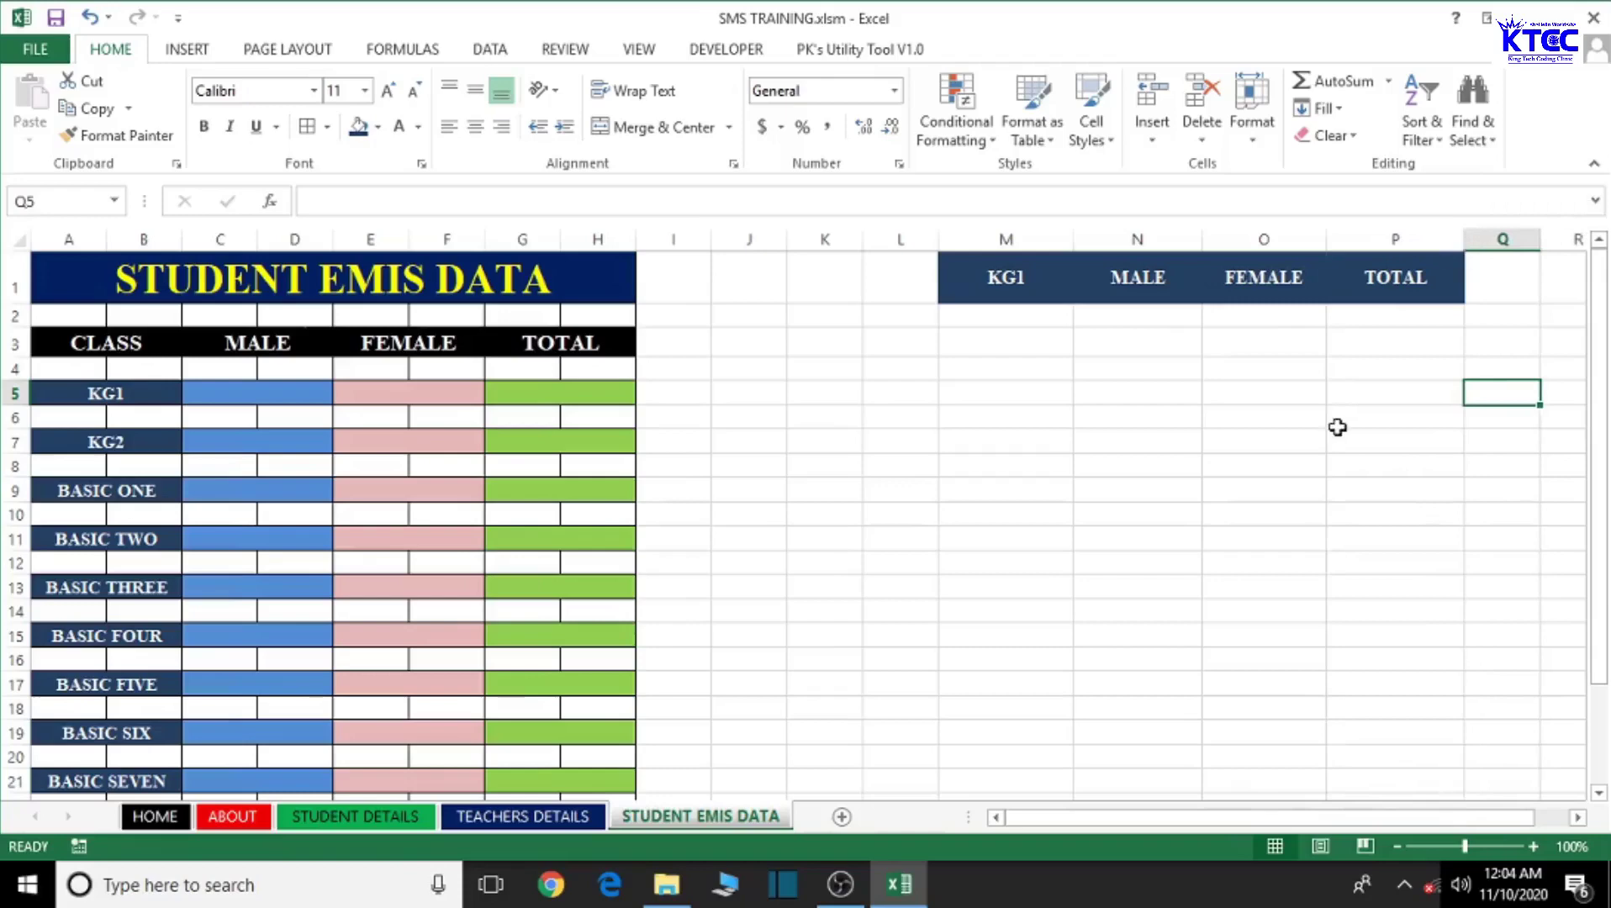
# Format the cells M2 to P2 below the headings as centred Times New Roman at size 12.
pyautogui.click(1005, 317)
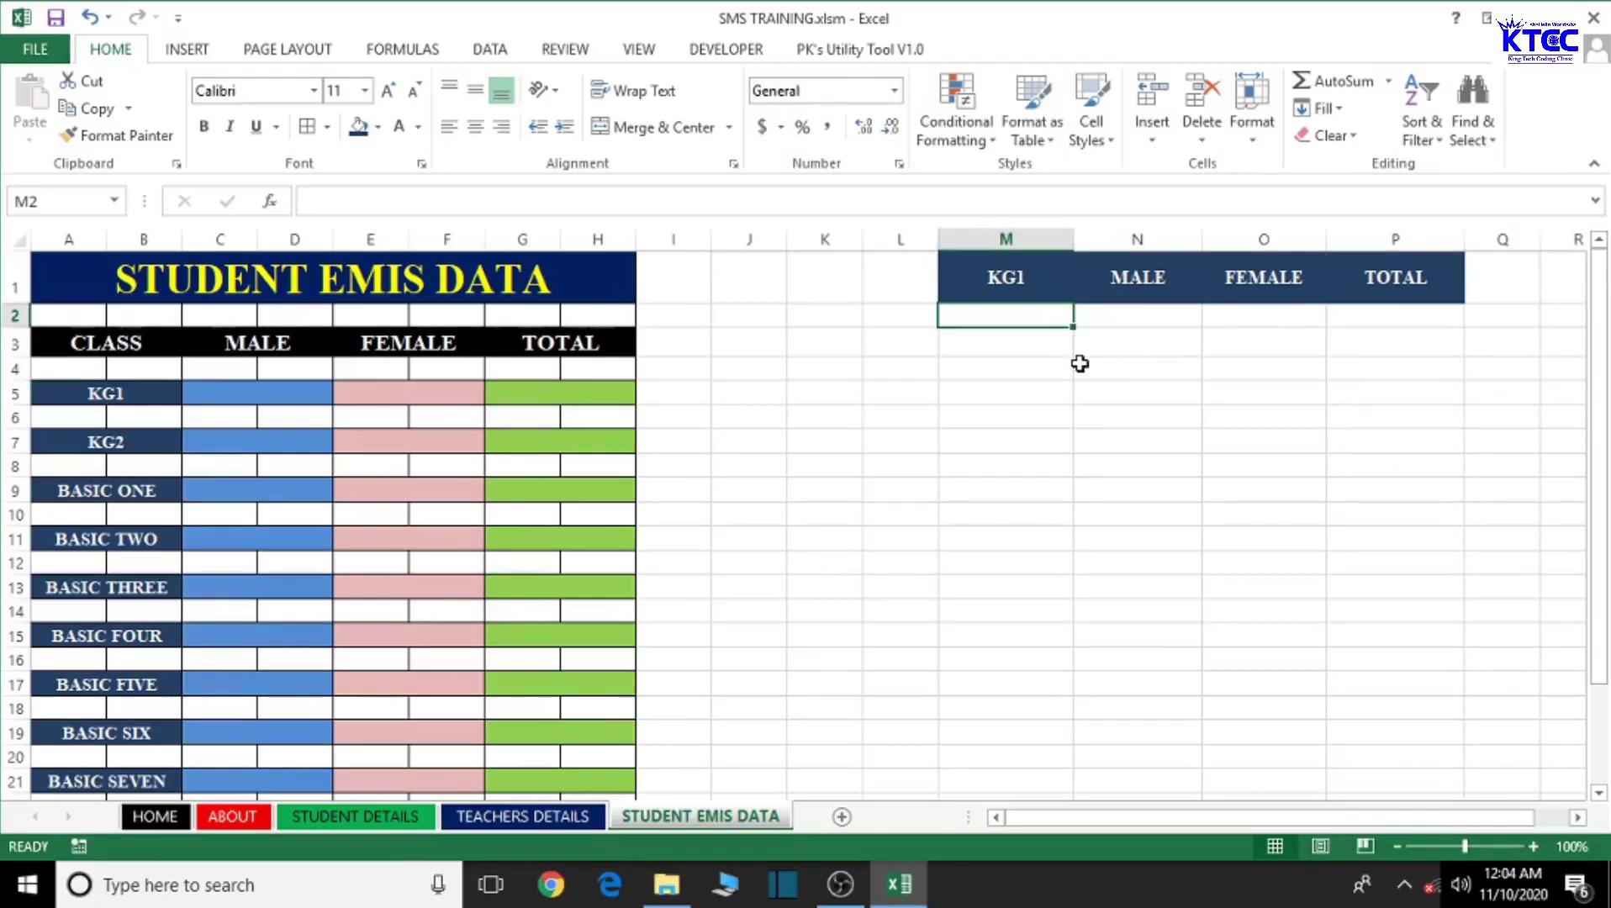
pyautogui.keyDown('shift'); pyautogui.click(1133, 316); pyautogui.keyUp('shift')
pyautogui.keyDown('shift'); pyautogui.click(1259, 316); pyautogui.keyUp('shift')
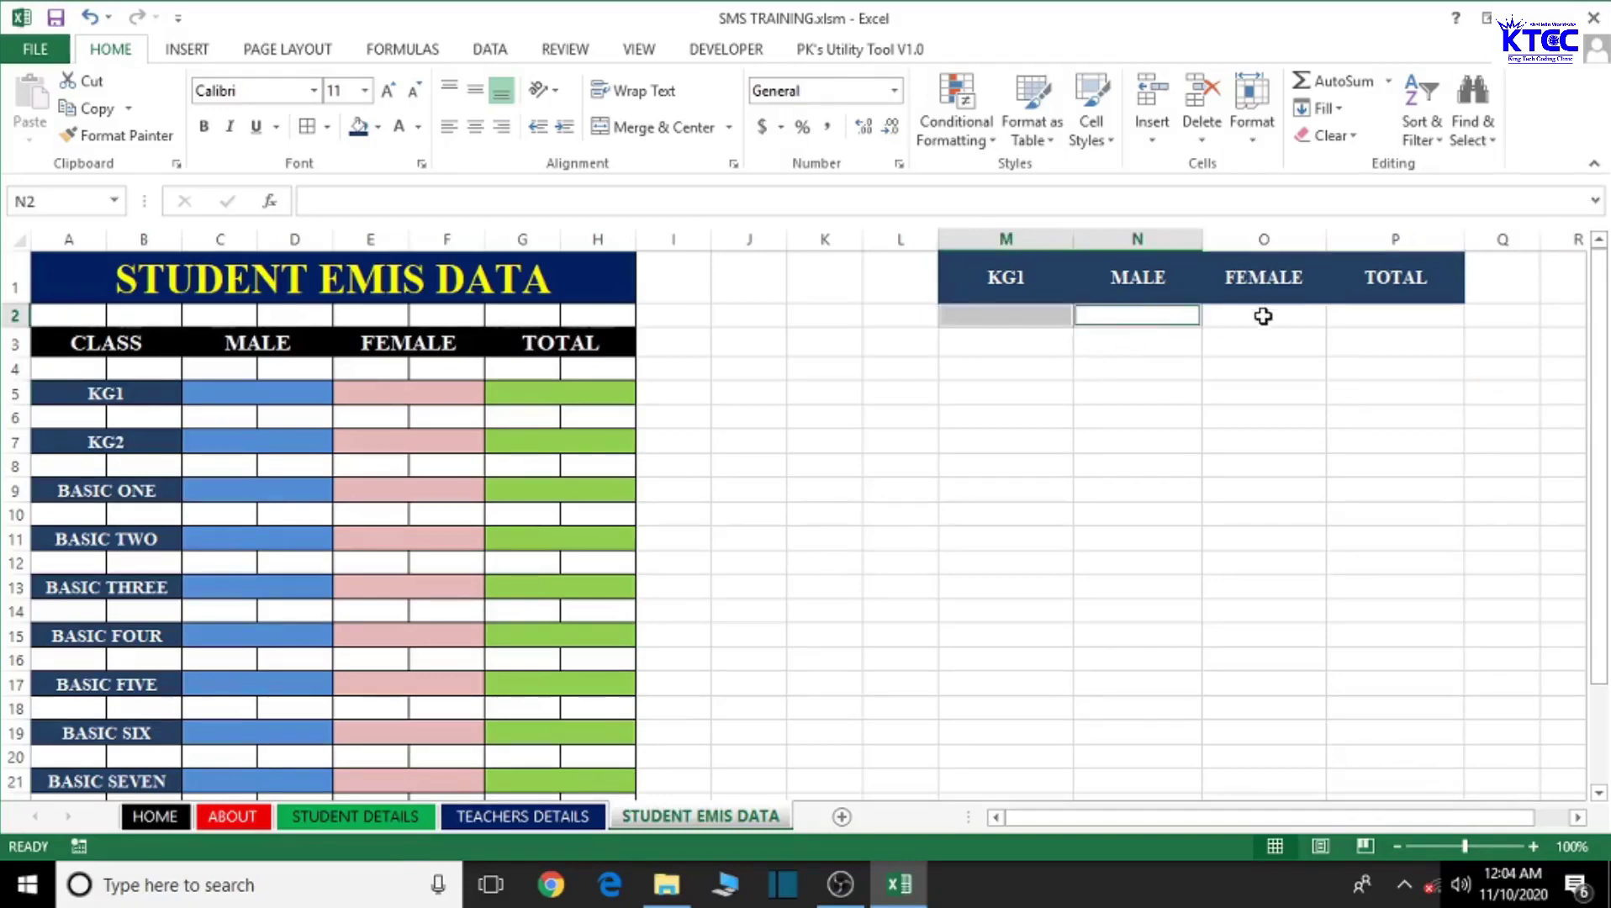
pyautogui.keyDown('shift'); pyautogui.click(1402, 322); pyautogui.keyUp('shift')
pyautogui.click(252, 95)
pyautogui.write('Ti')
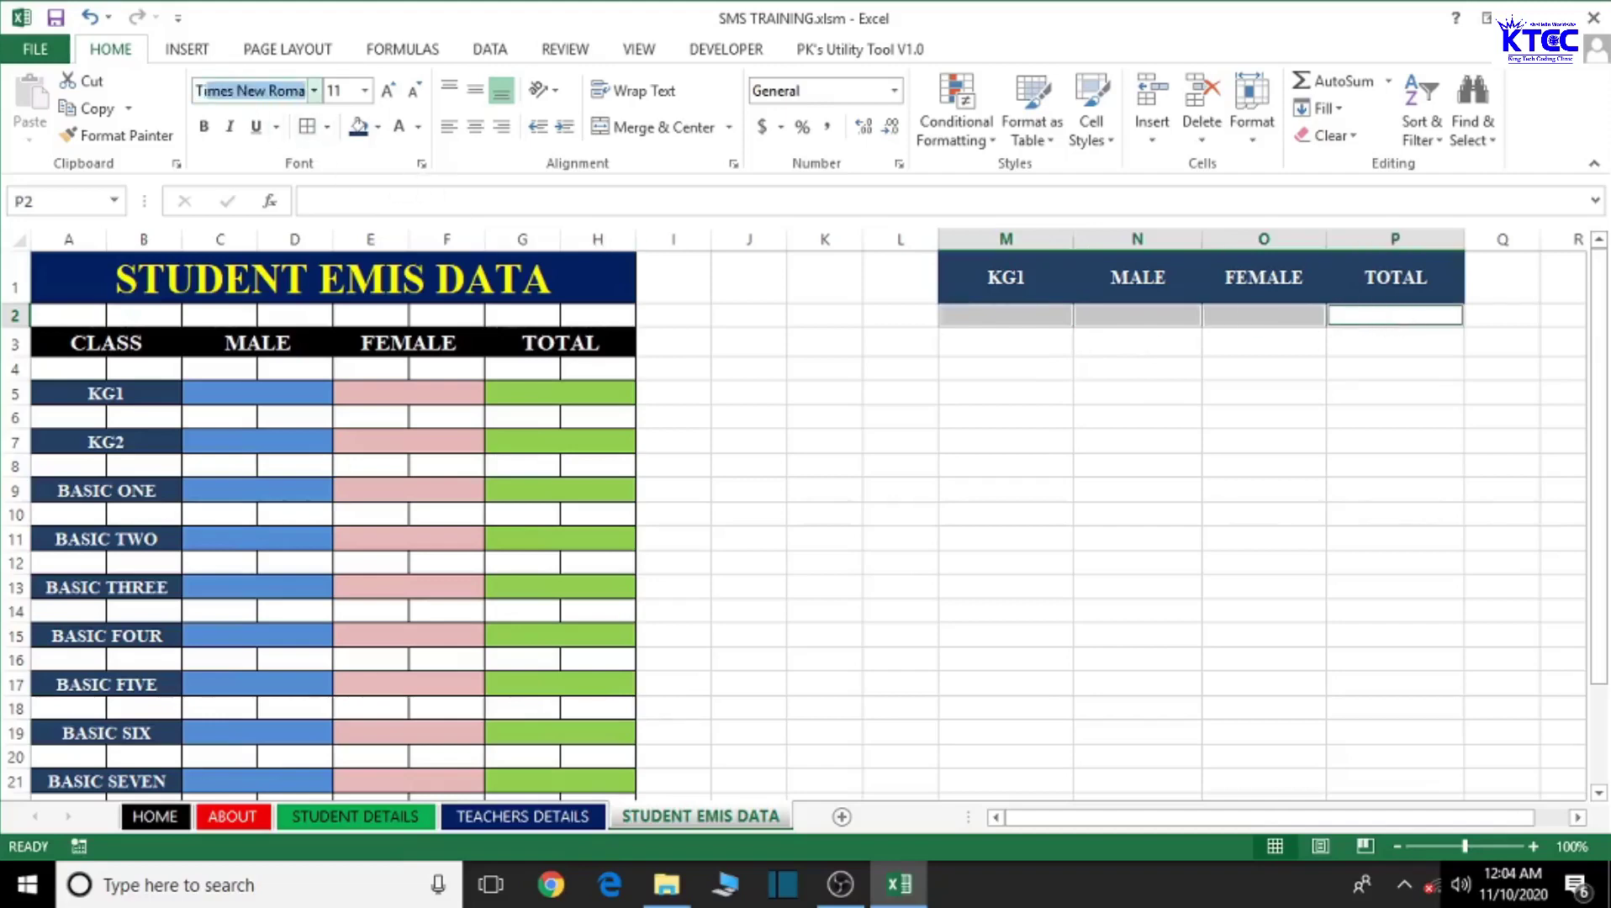
pyautogui.write('mes')
pyautogui.press('Return')
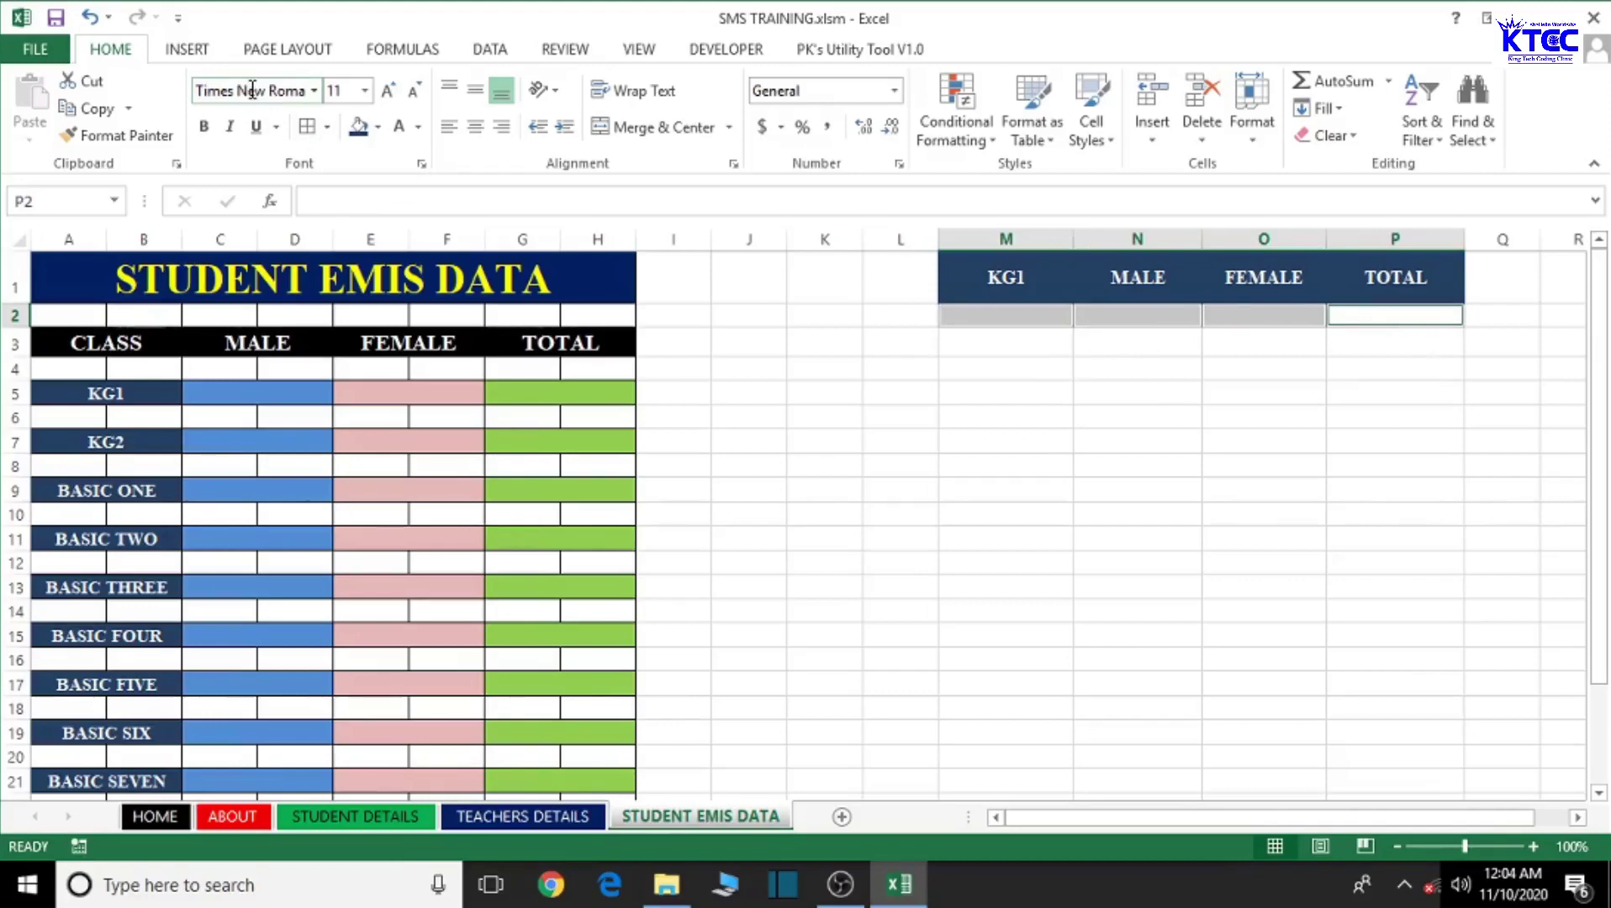
pyautogui.click(390, 90)
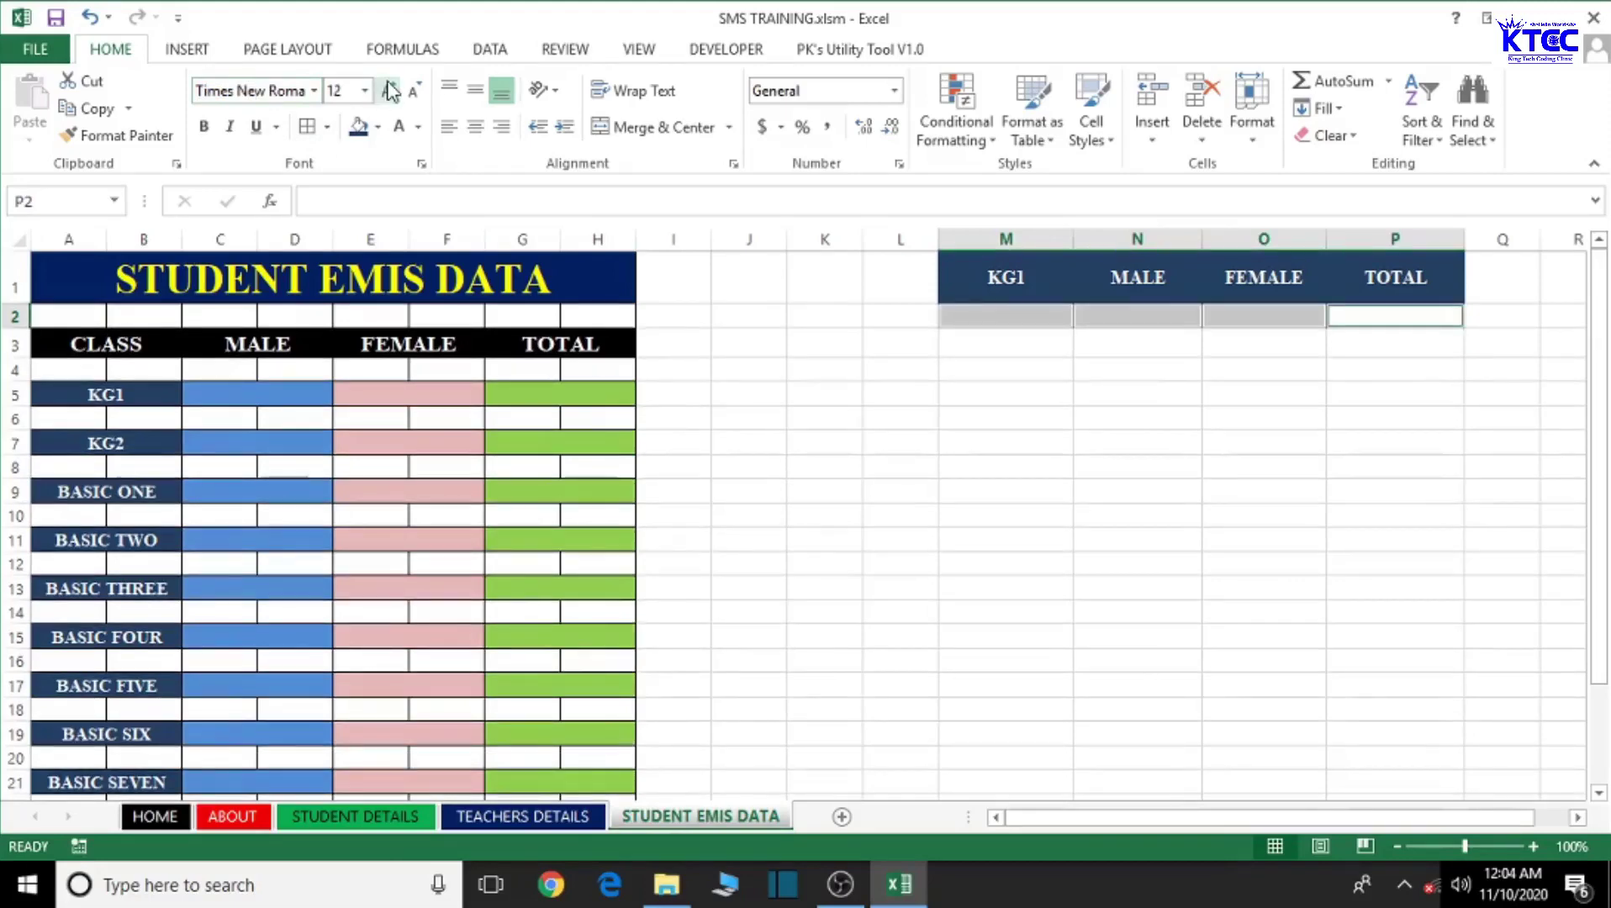
pyautogui.click(942, 440)
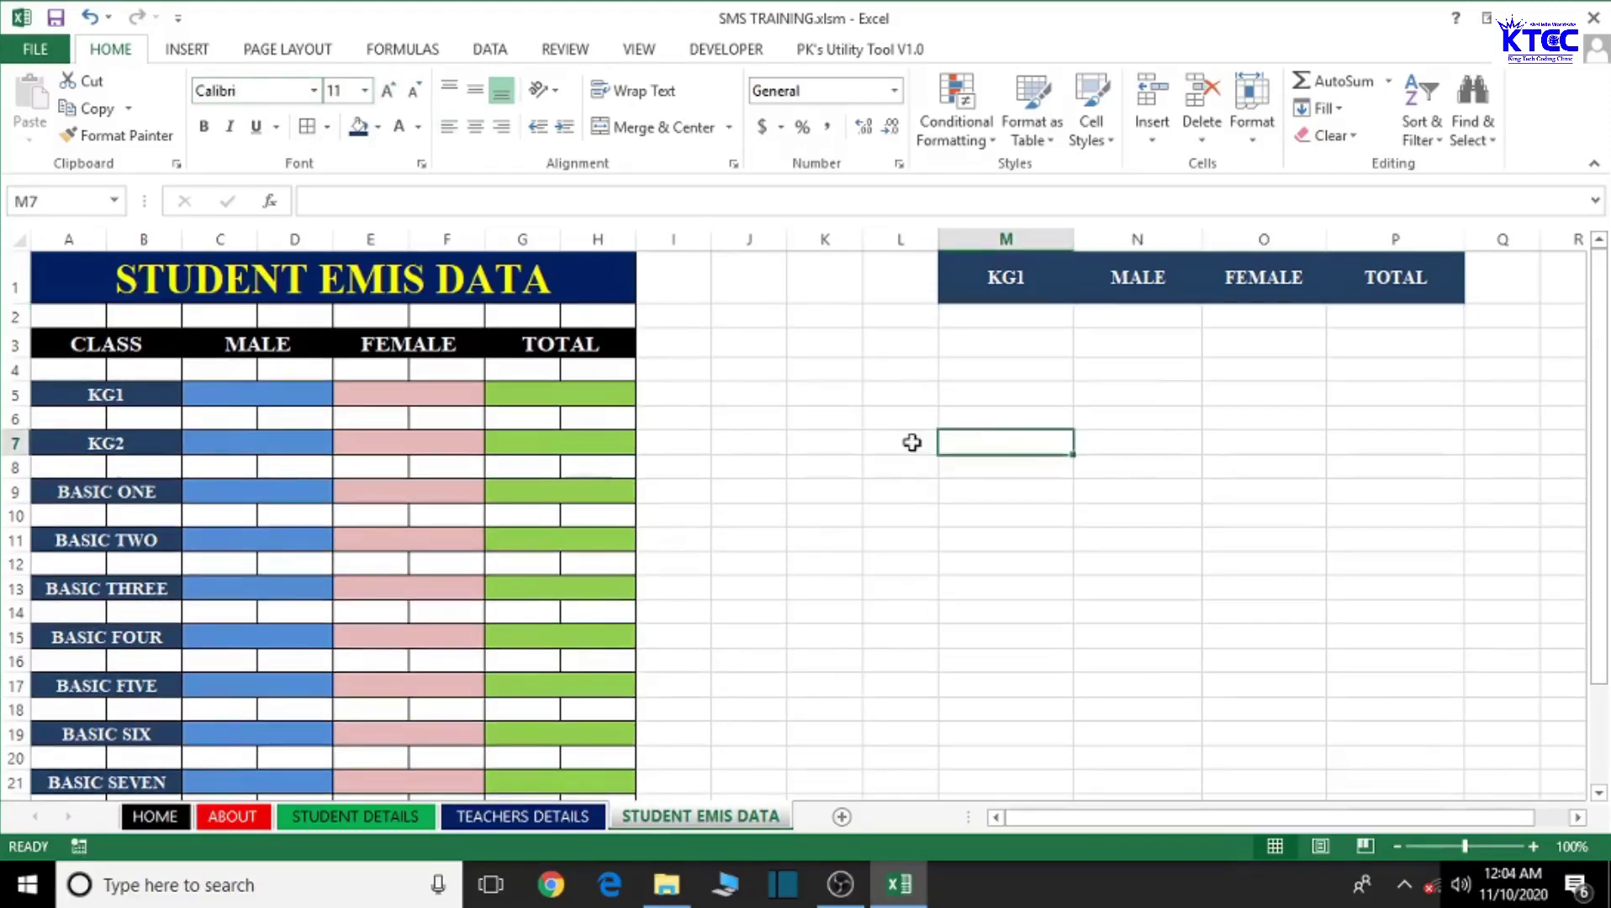
# Fill cell N2 under the MALE heading with standard red.
pyautogui.click(1182, 319)
pyautogui.click(1257, 316)
pyautogui.click(1396, 324)
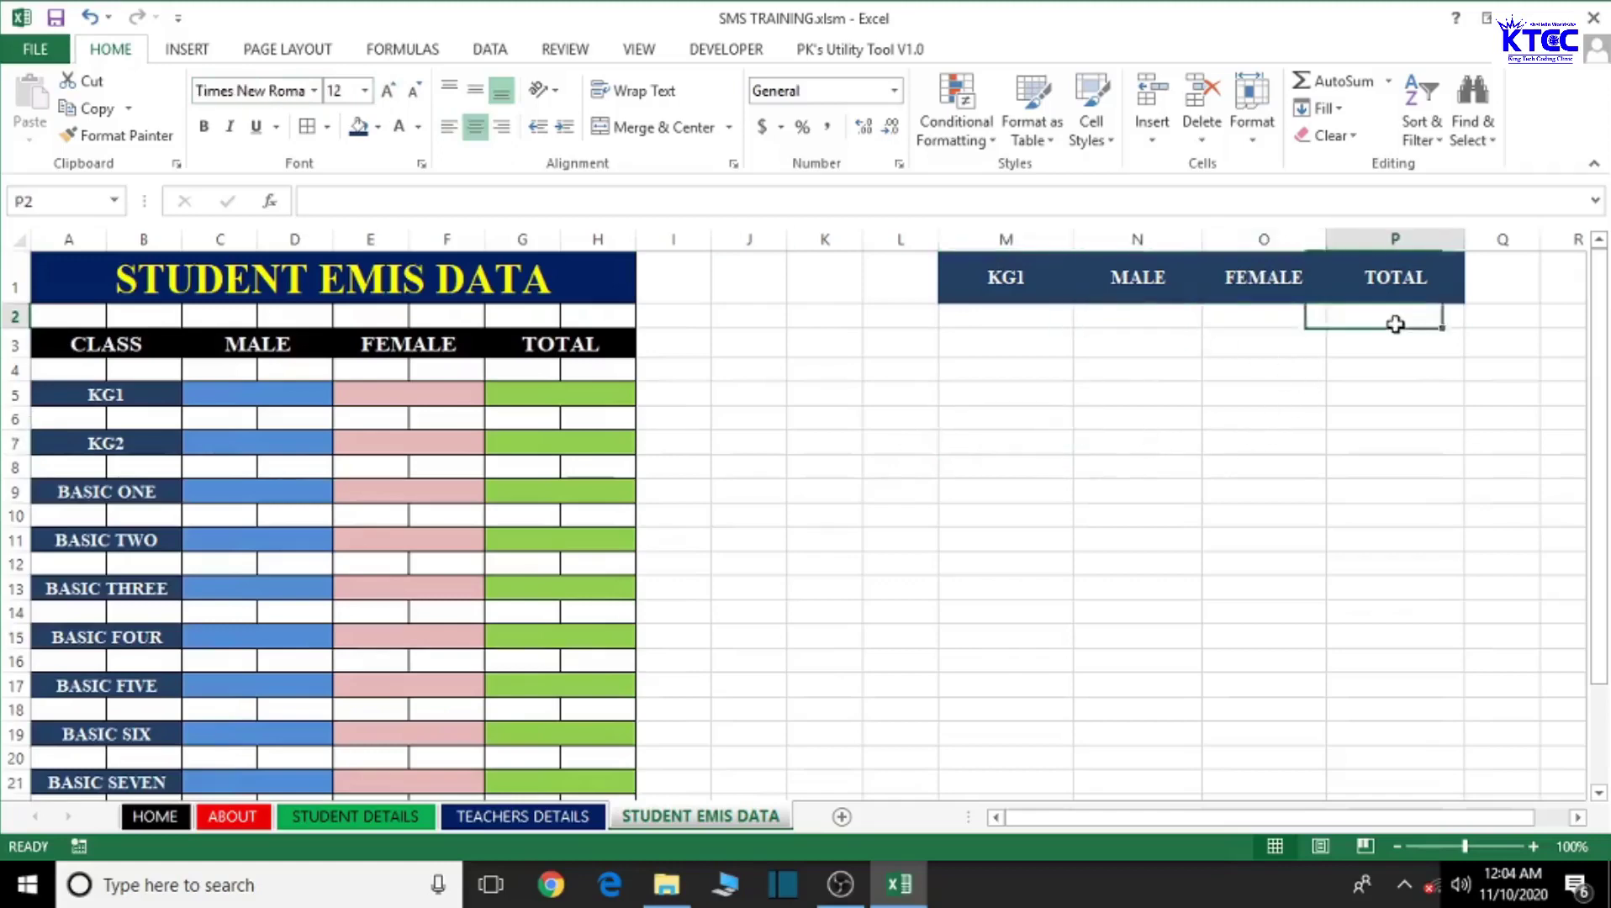
pyautogui.click(1137, 318)
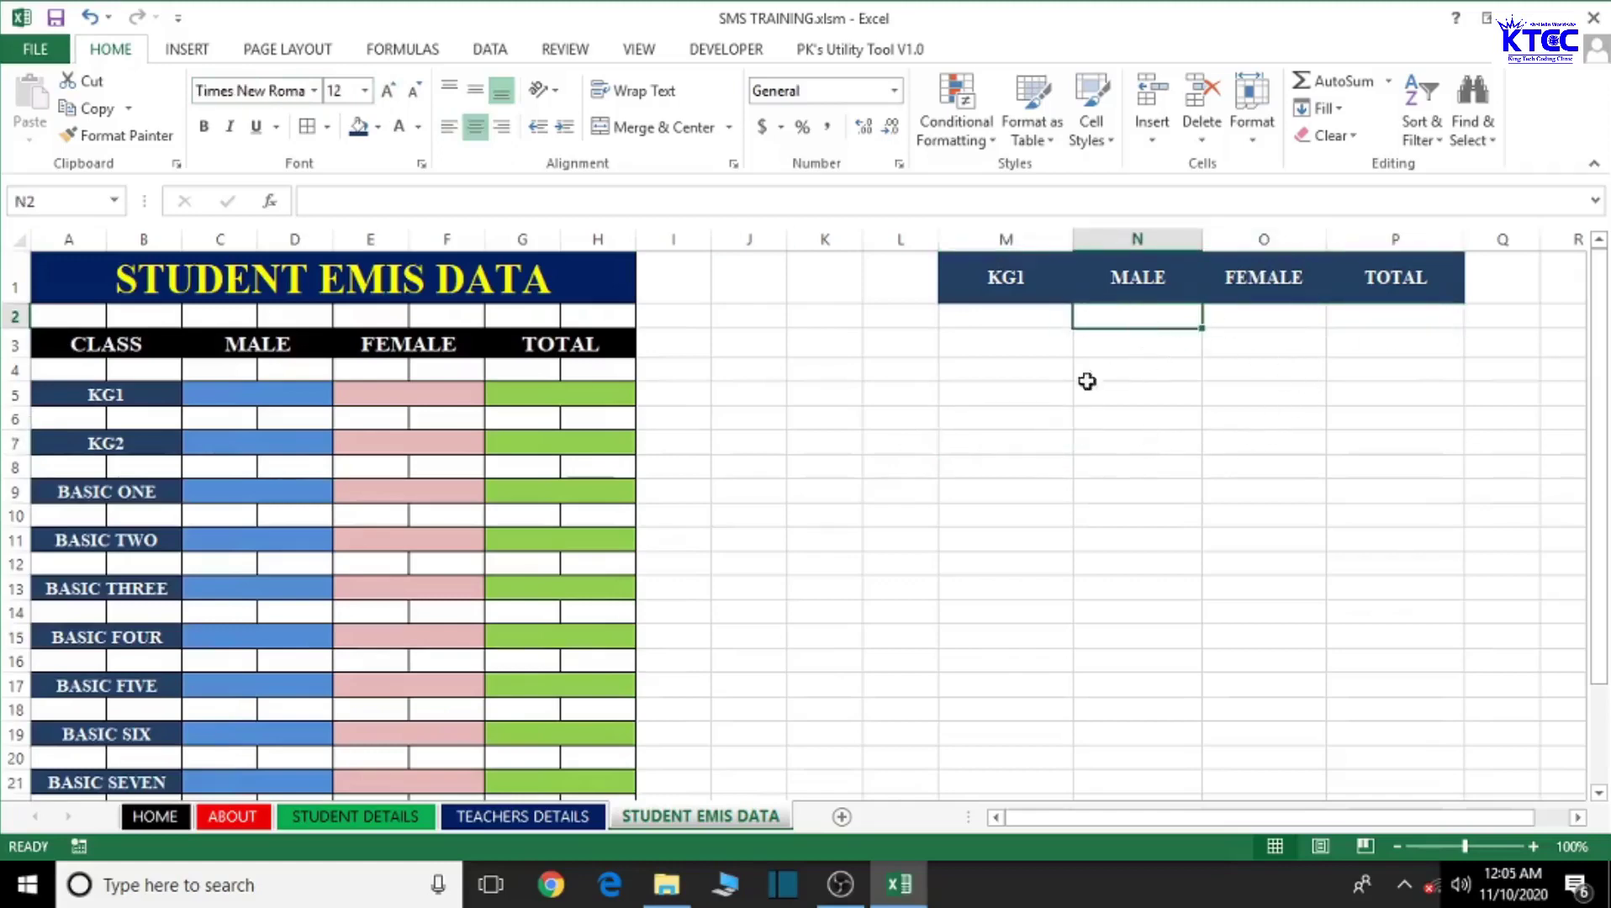
pyautogui.click(378, 127)
pyautogui.click(375, 308)
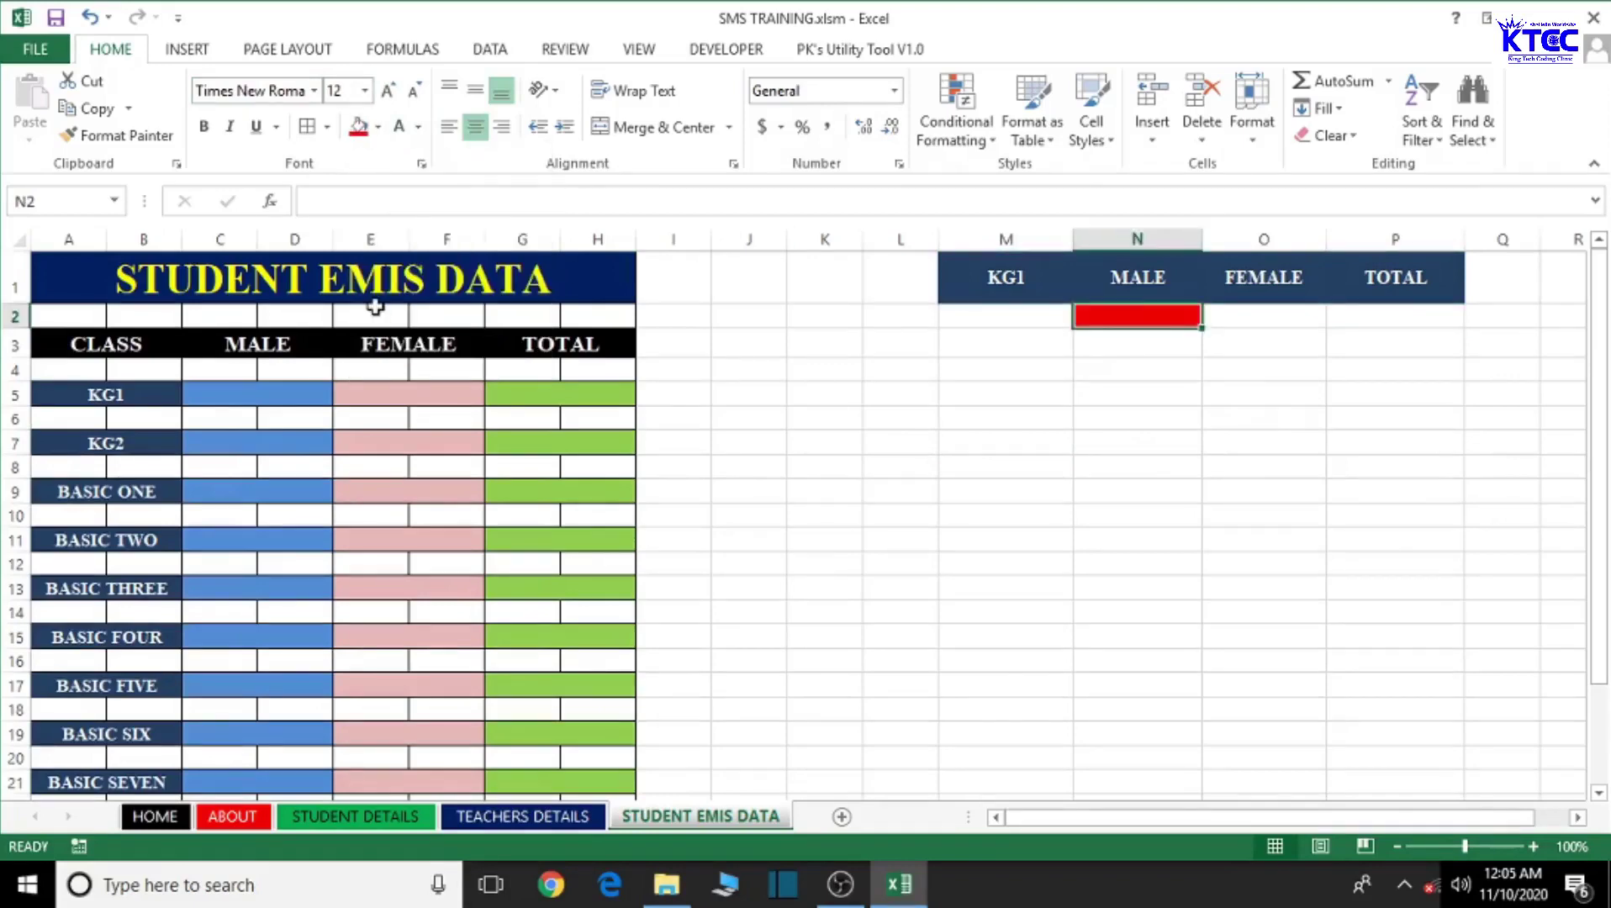
# Fill cell O2 under the FEMALE heading with standard yellow.
pyautogui.click(379, 127)
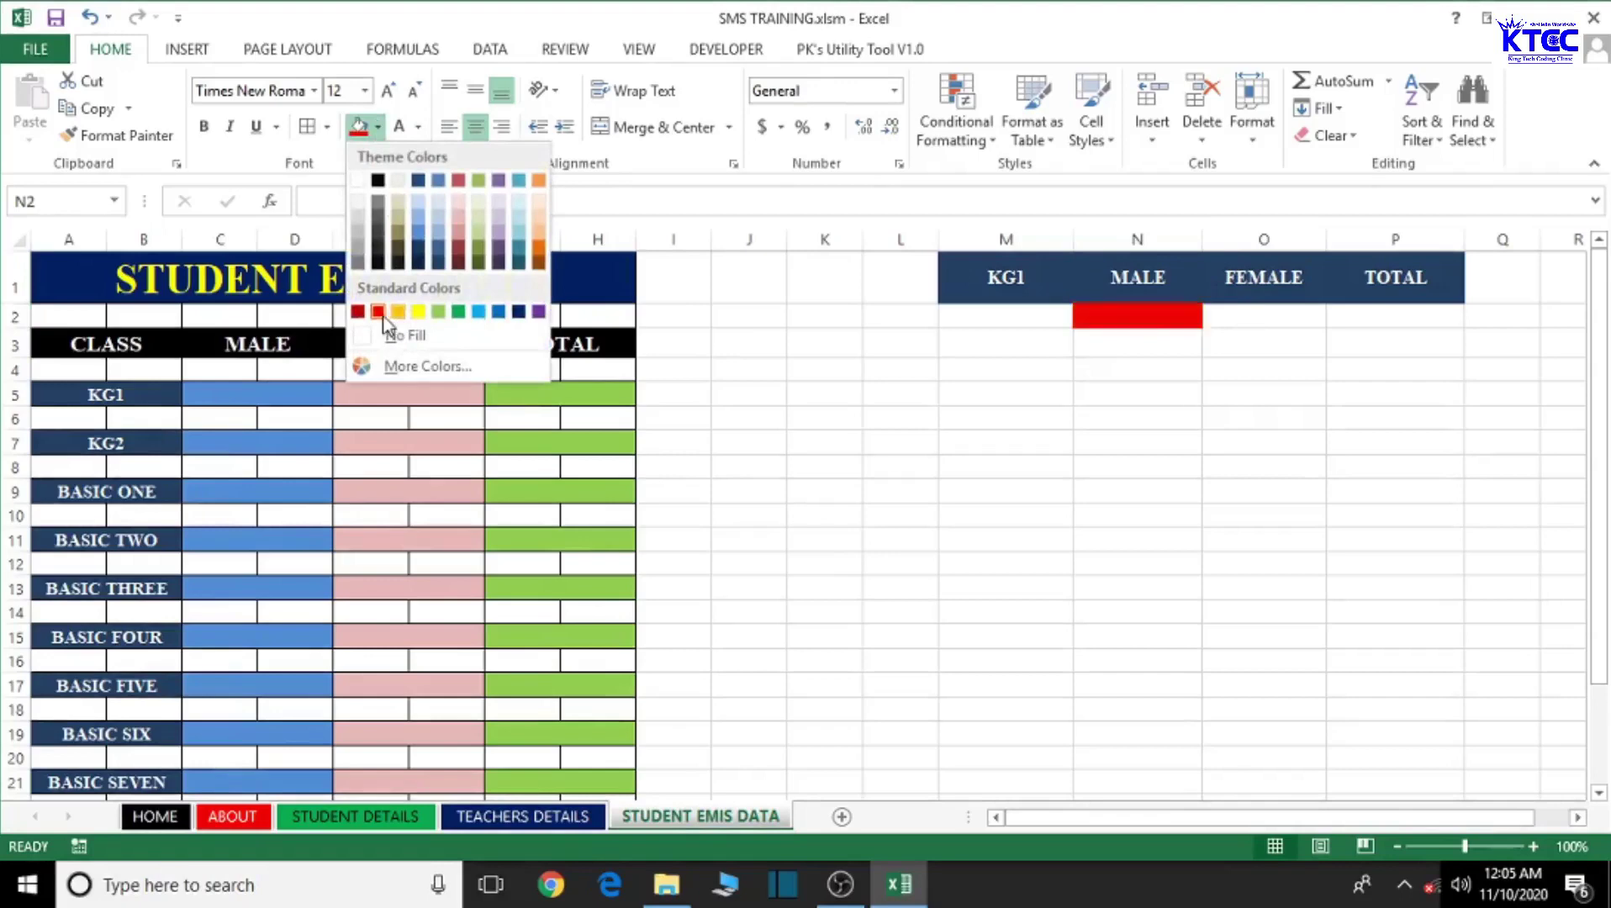
pyautogui.click(1300, 319)
pyautogui.click(1255, 321)
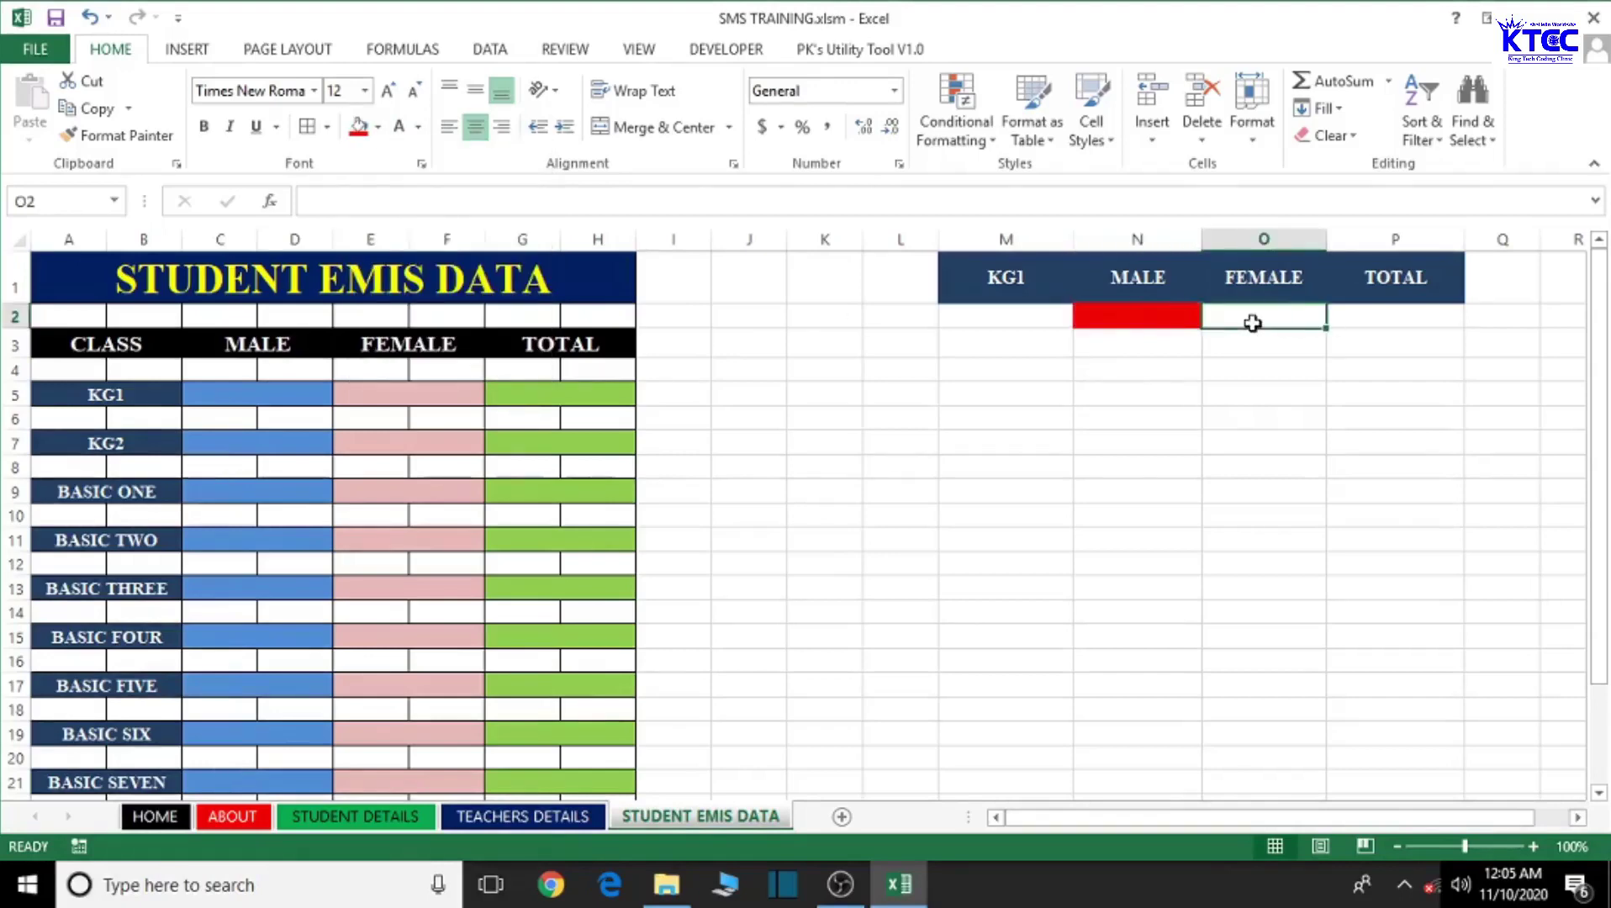
pyautogui.click(379, 127)
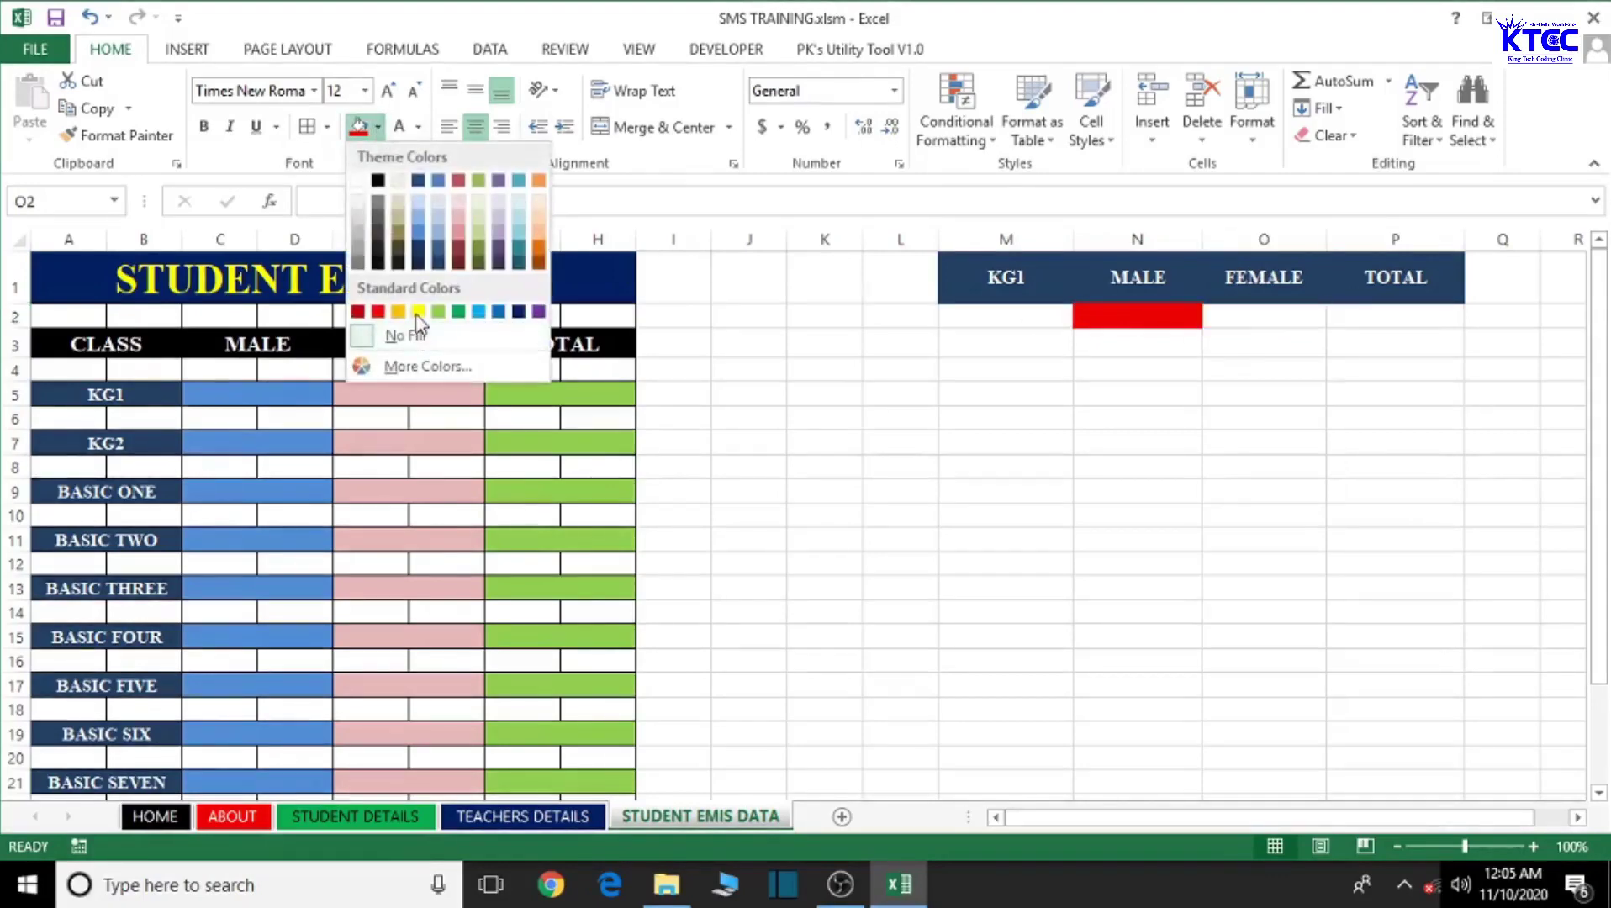
pyautogui.click(1266, 318)
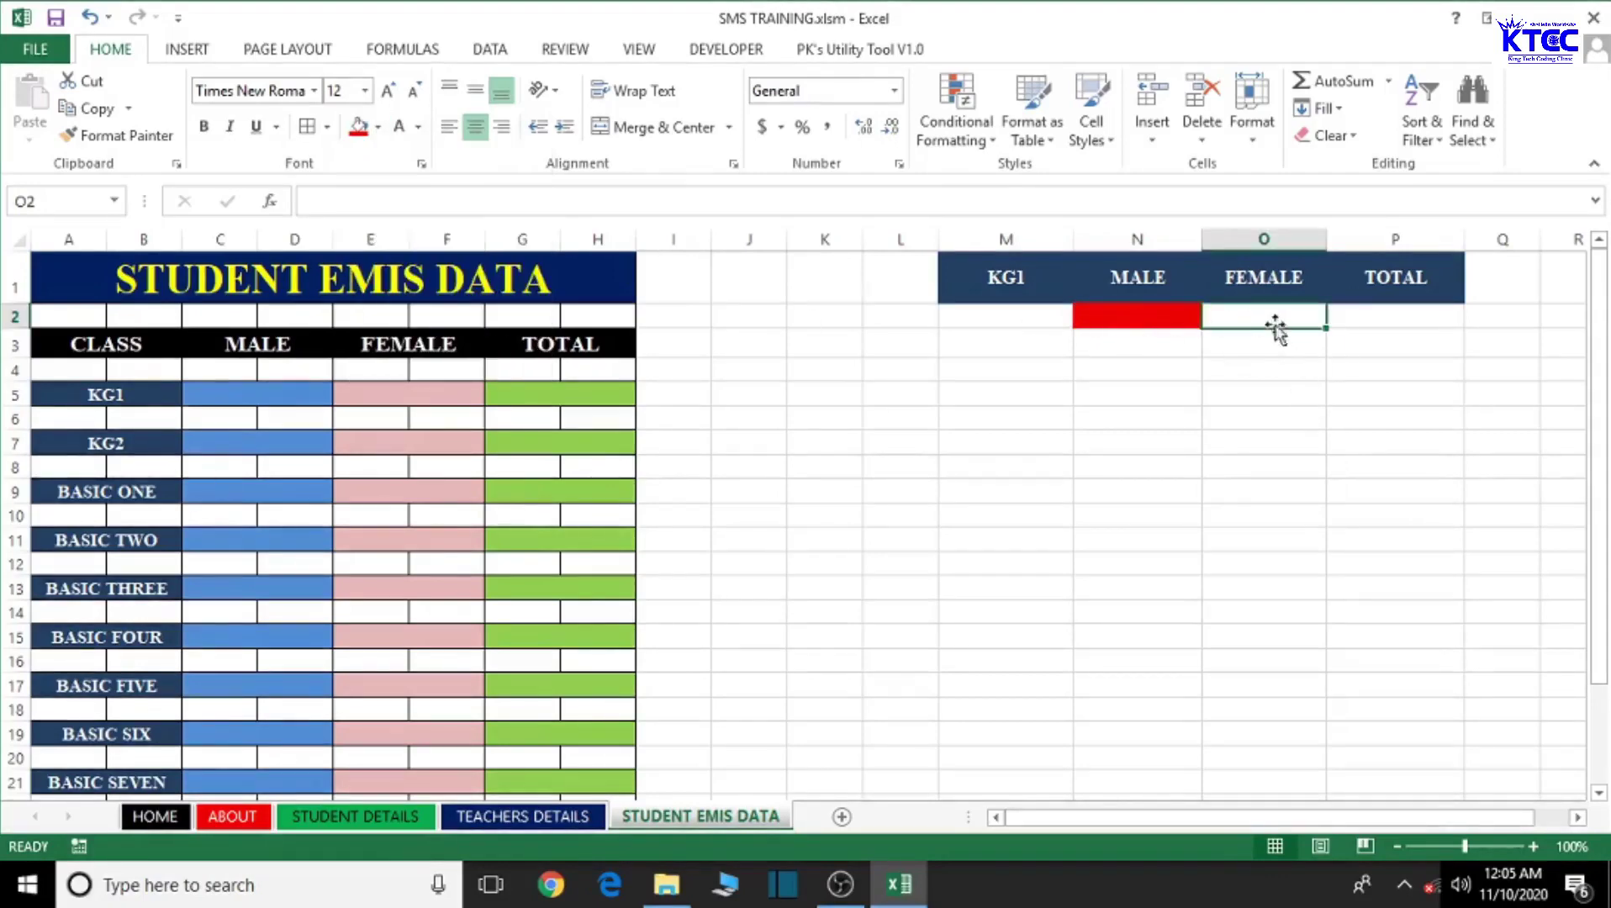
pyautogui.click(380, 127)
pyautogui.click(418, 312)
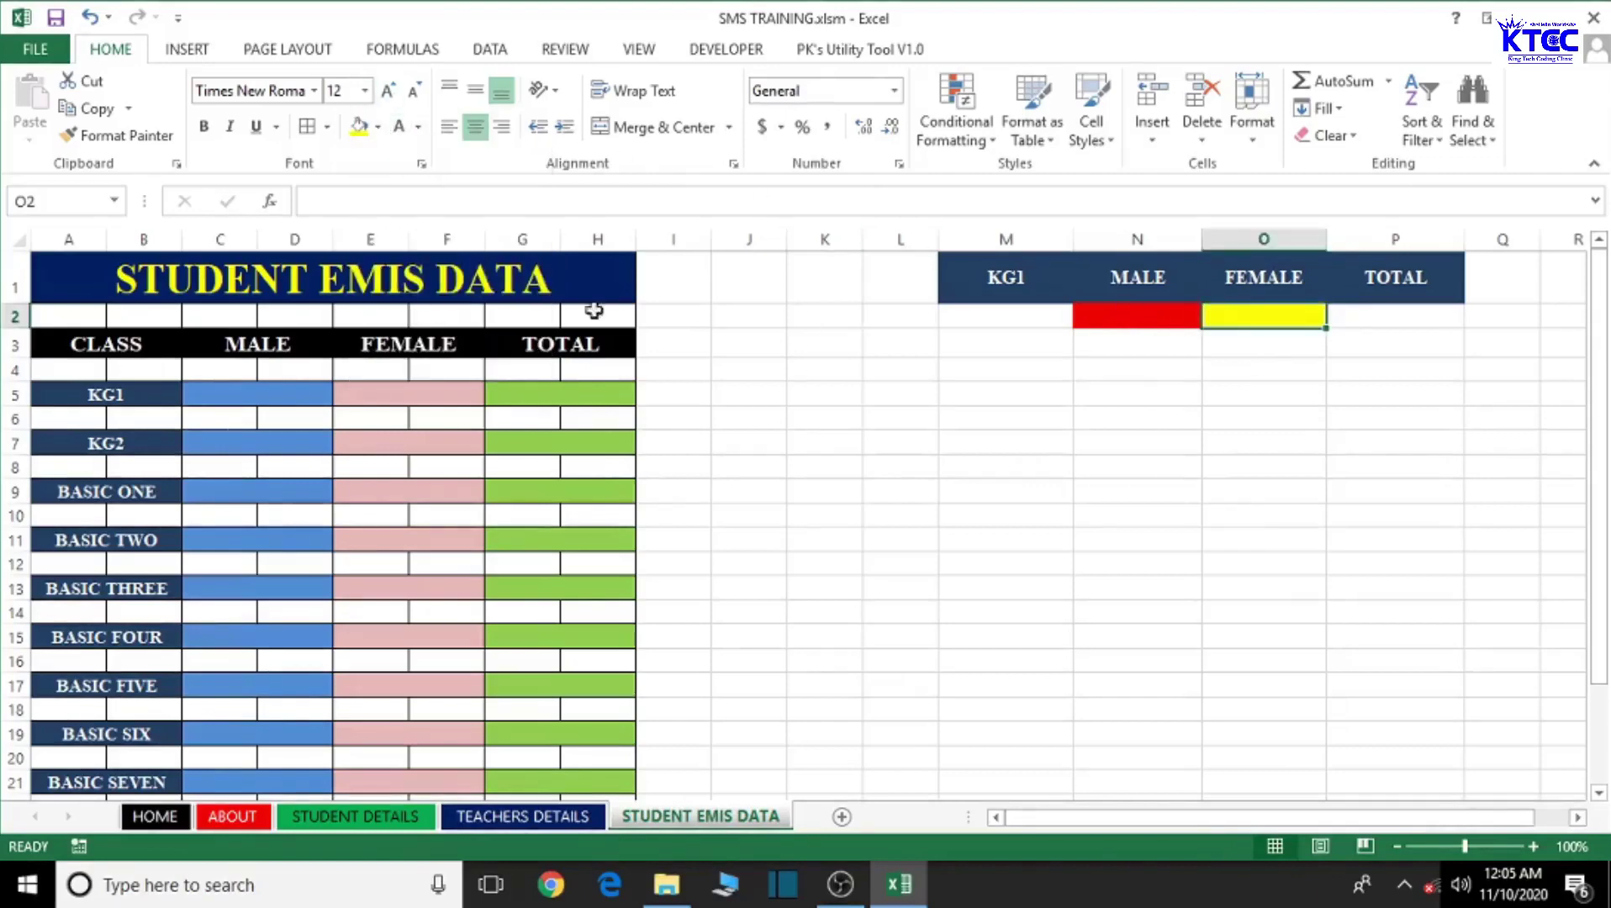
# Fill cell P2 under the TOTAL heading with standard green.
pyautogui.click(1395, 329)
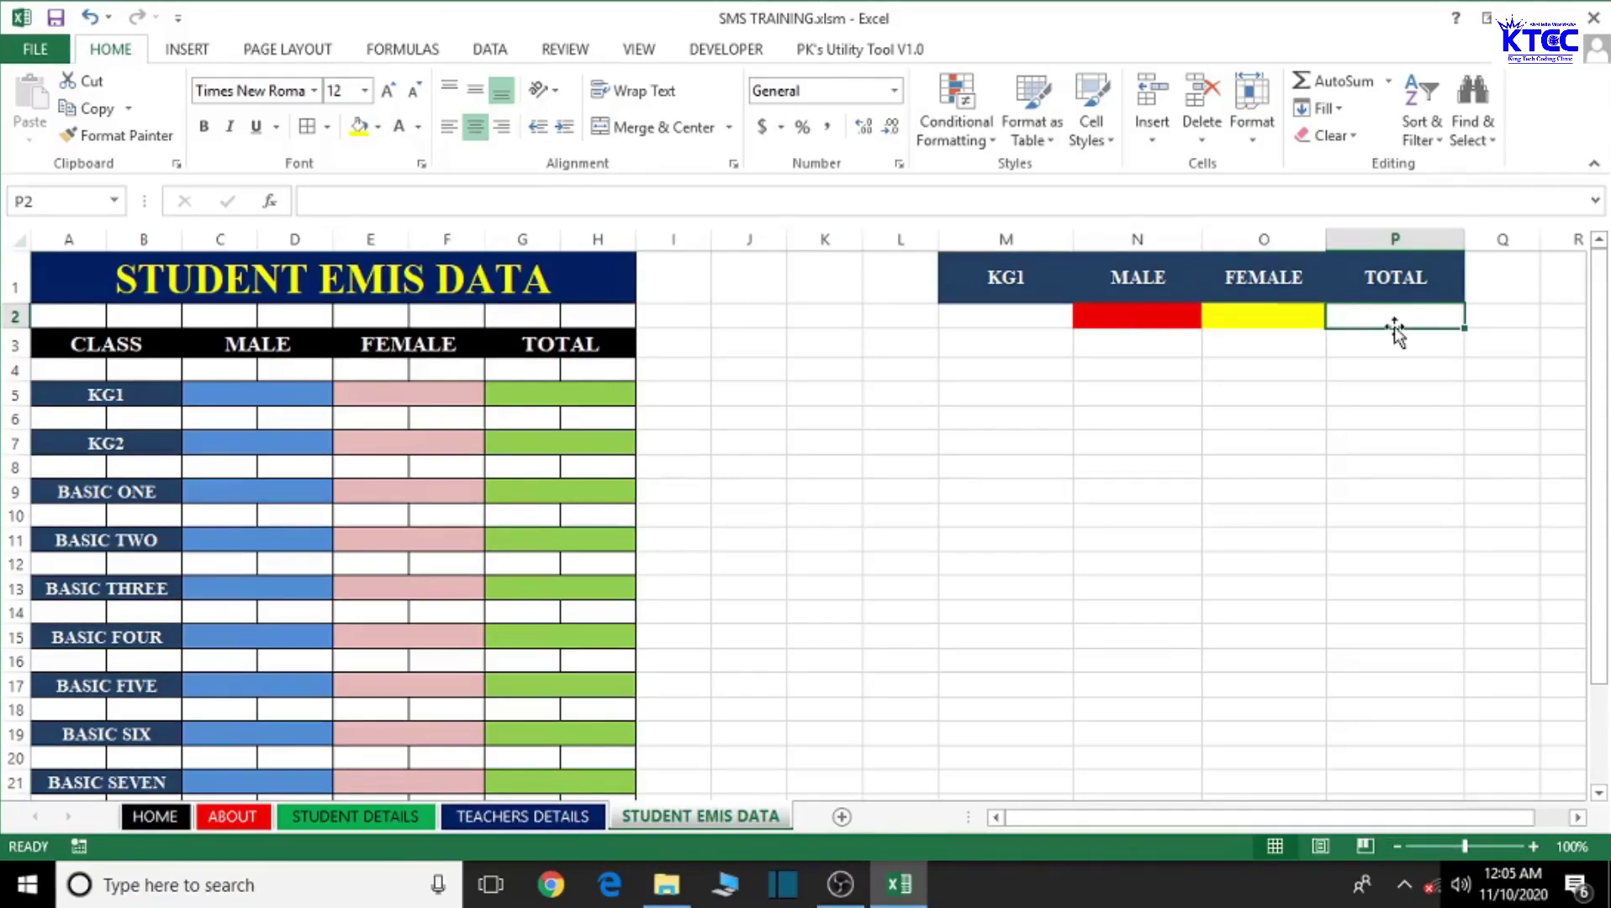
pyautogui.click(379, 127)
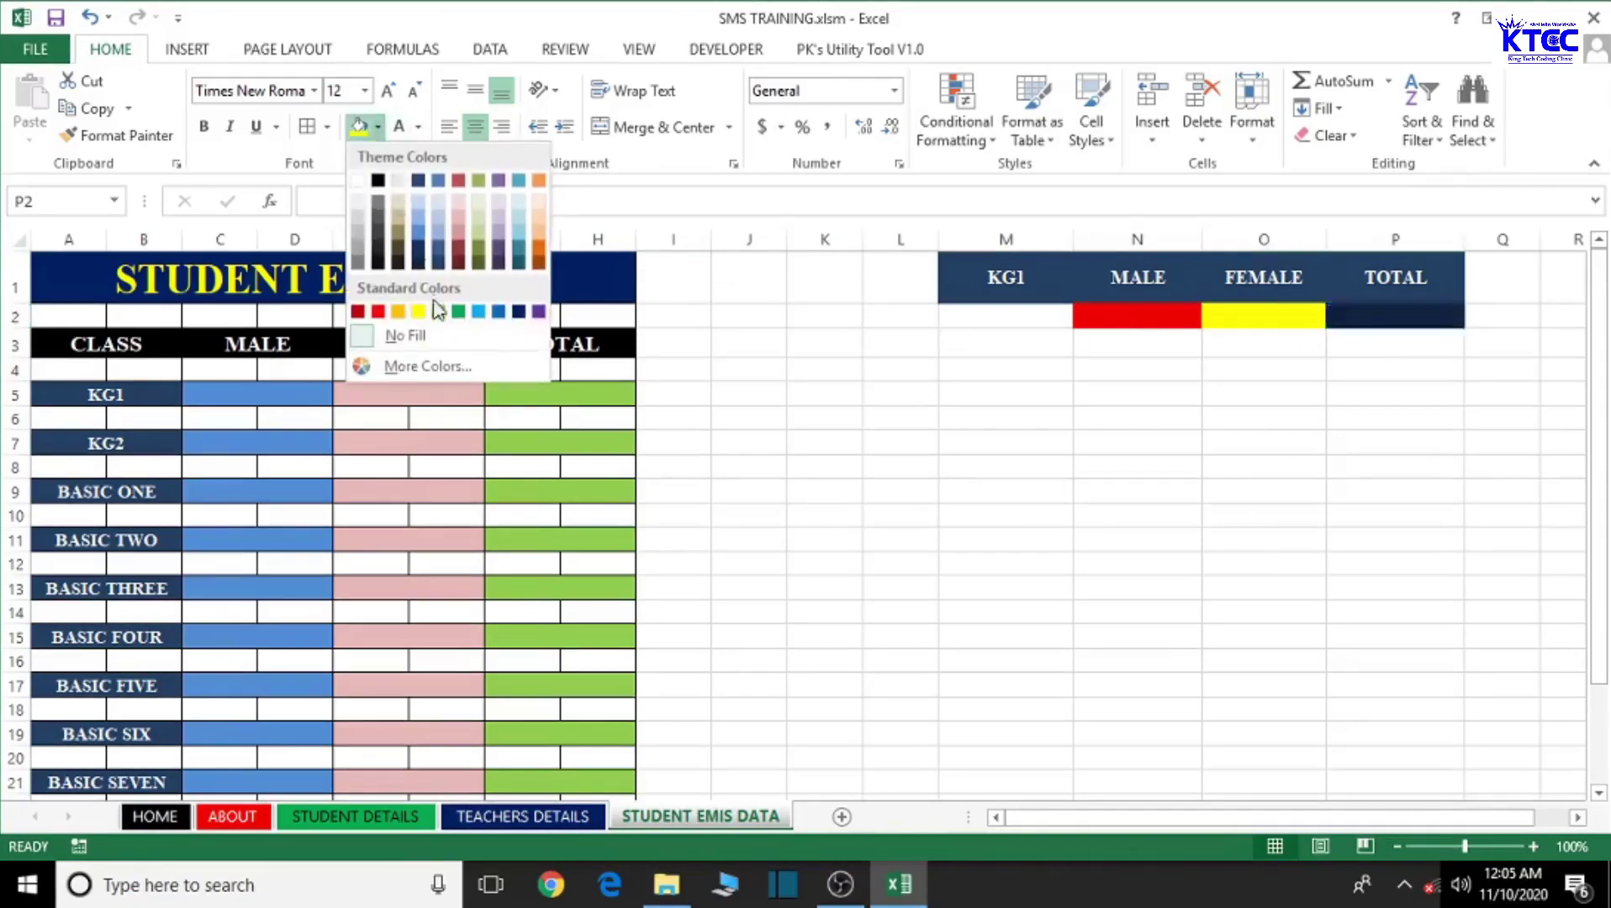
pyautogui.click(458, 312)
pyautogui.click(1093, 511)
# Enter a trial value of 4 in cell N2 under MALE and clear it.
pyautogui.click(1157, 316)
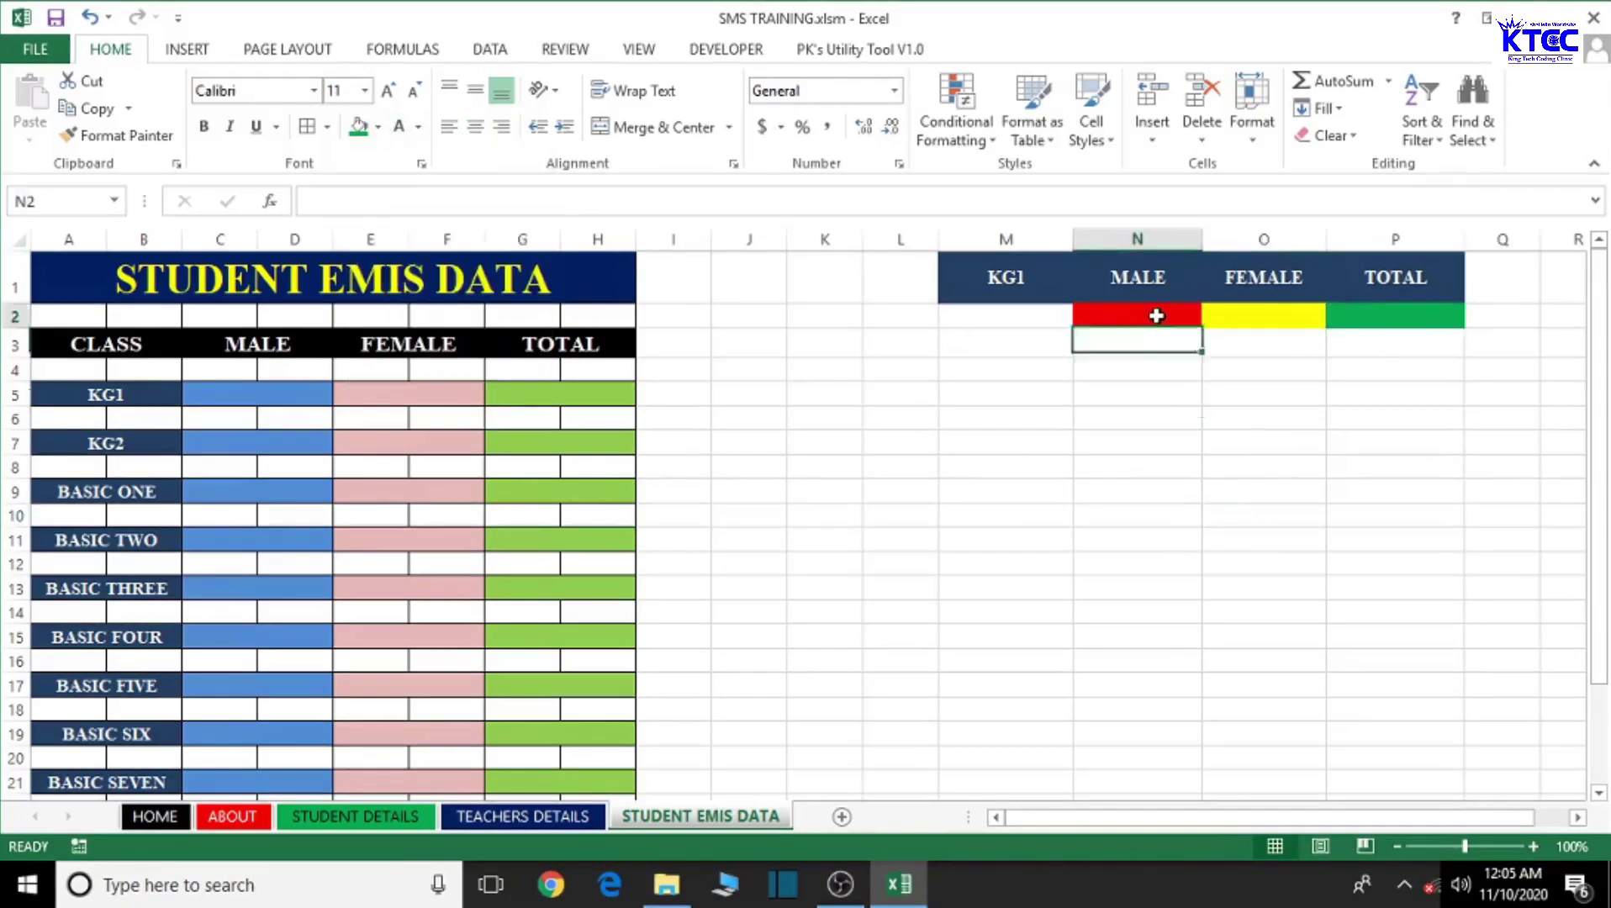
pyautogui.write('4')
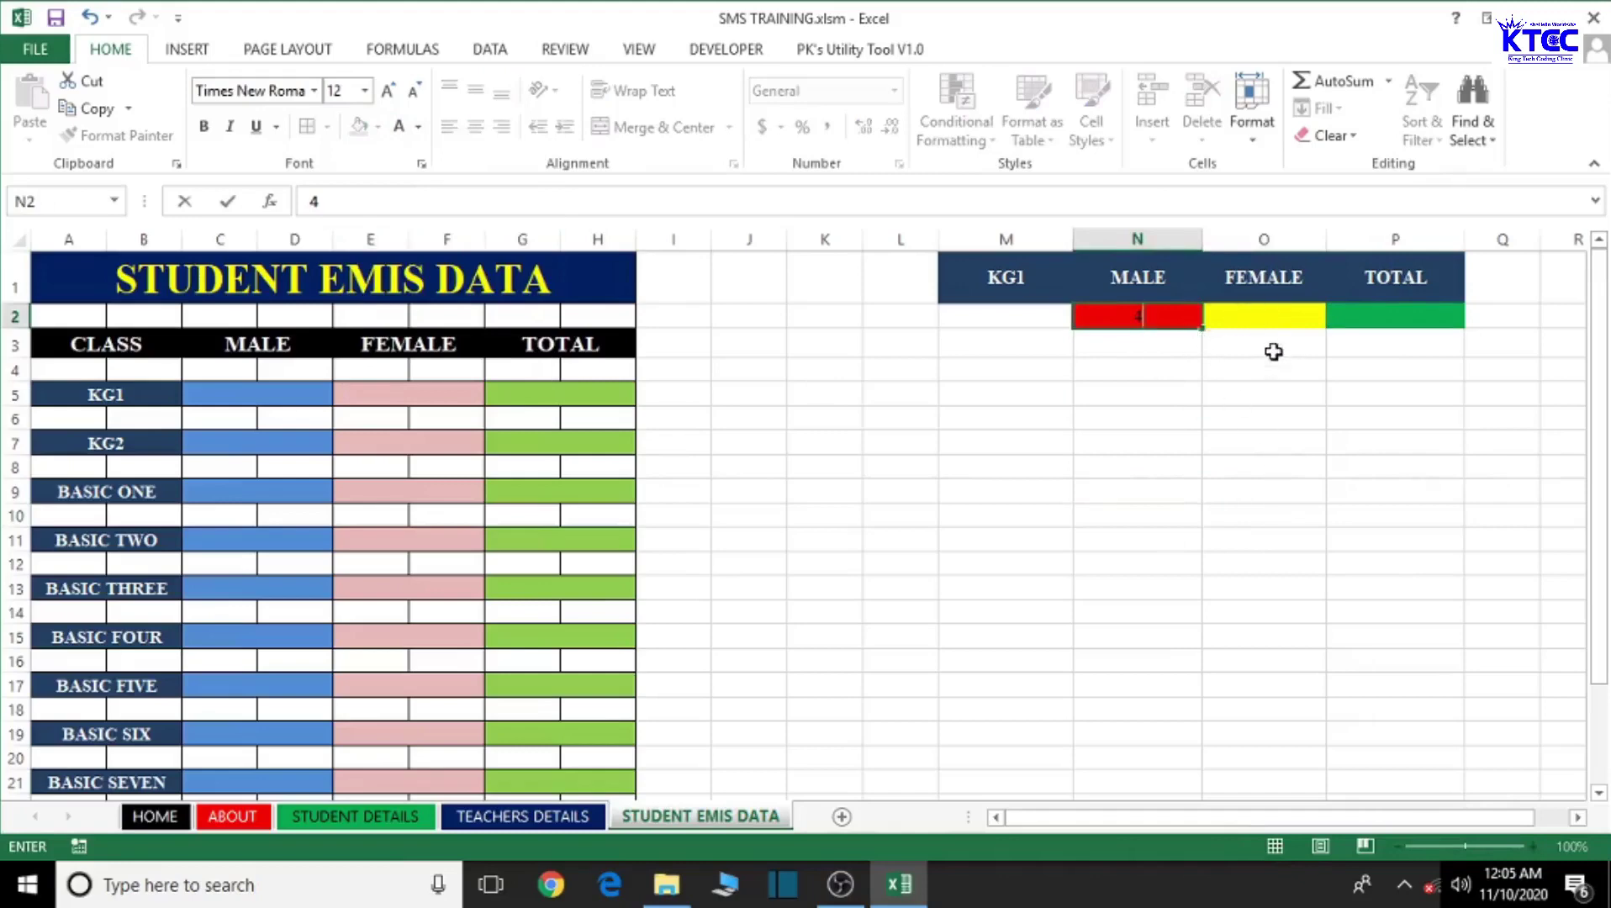
pyautogui.click(1215, 458)
pyautogui.click(1129, 307)
pyautogui.press('Delete')
# Make the coloured cells N2 to P2 below the headings bold.
pyautogui.moveTo(1228, 320); pyautogui.dragTo(1388, 316)
pyautogui.click(203, 126)
pyautogui.click(1134, 449)
# Enter trial values of 1 in N2, 1 in O2 and 0 in P2.
pyautogui.click(1145, 319)
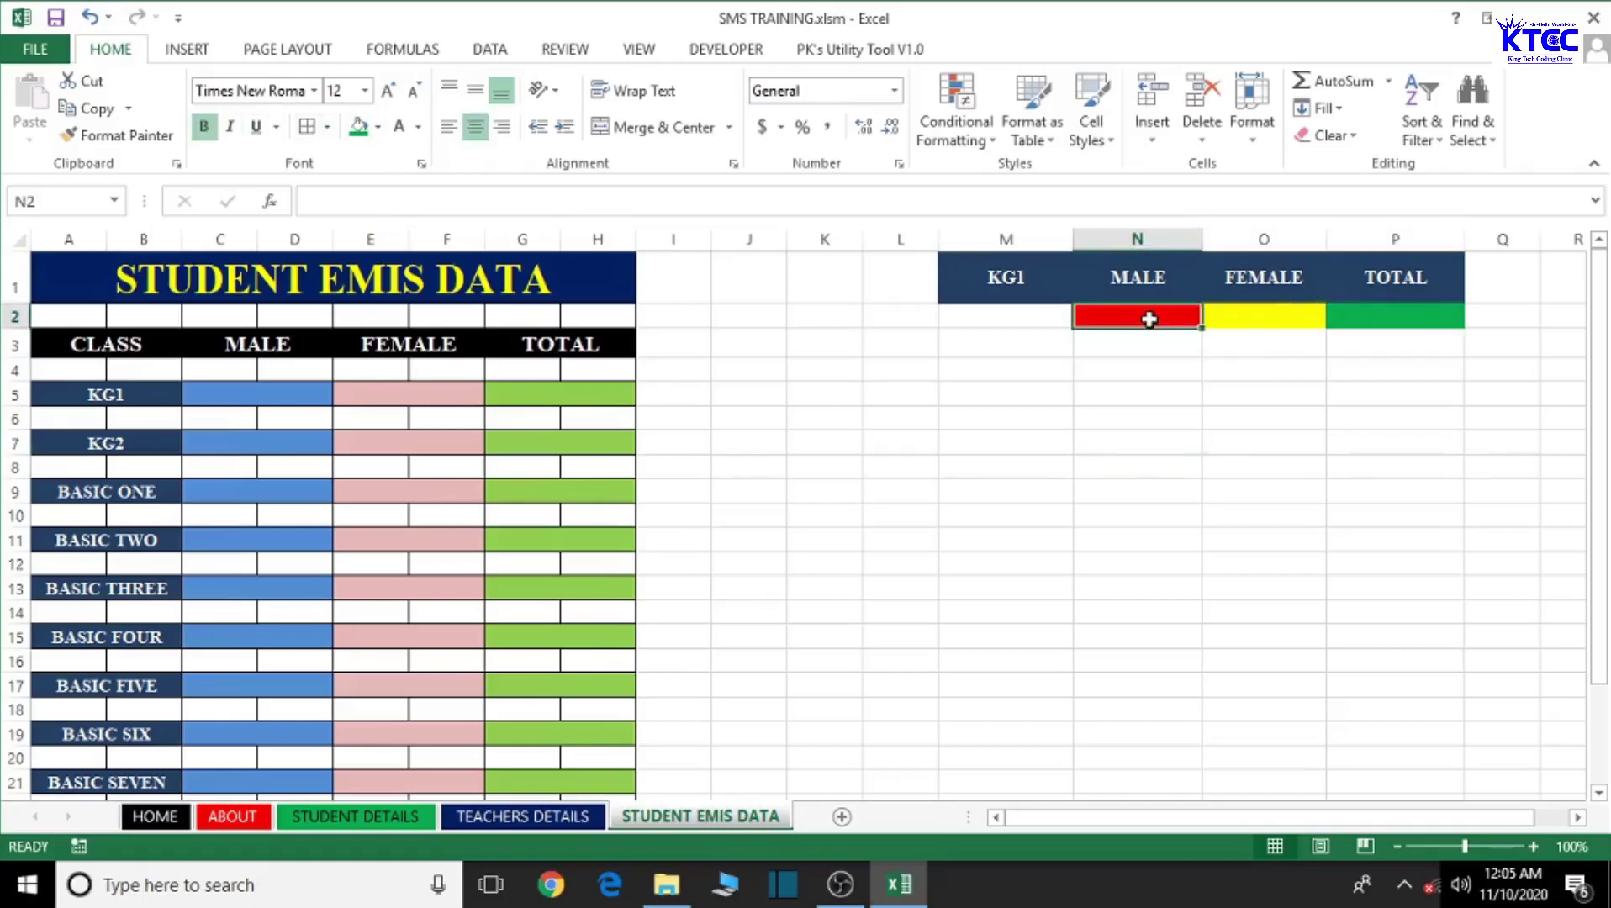
pyautogui.write('1')
pyautogui.click(1262, 510)
pyautogui.click(1255, 315)
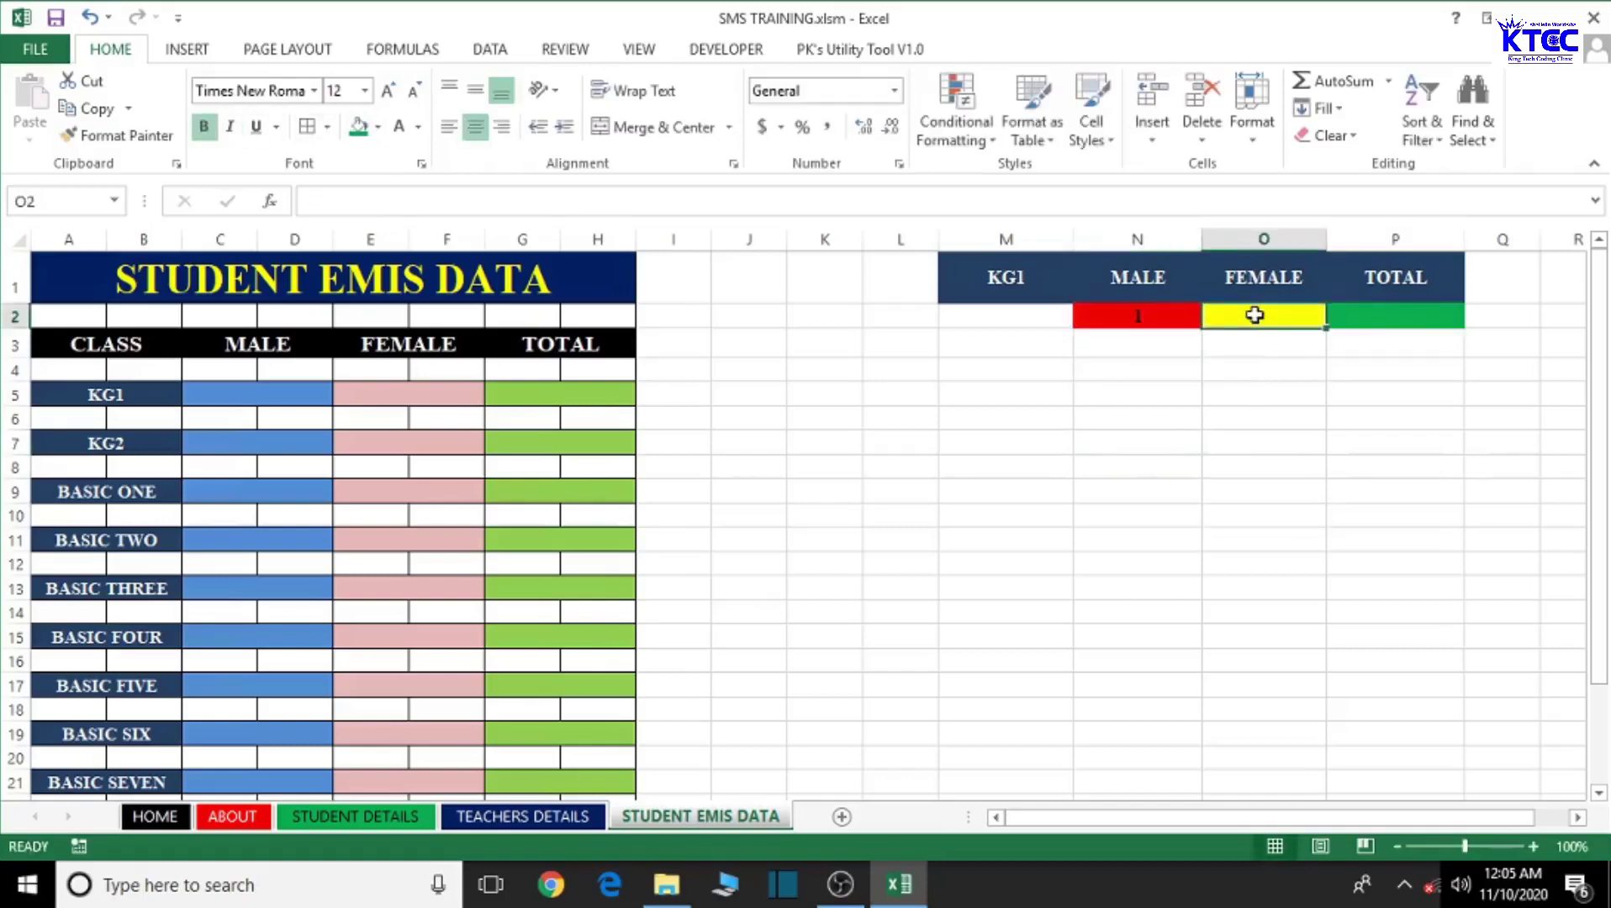
pyautogui.write('1')
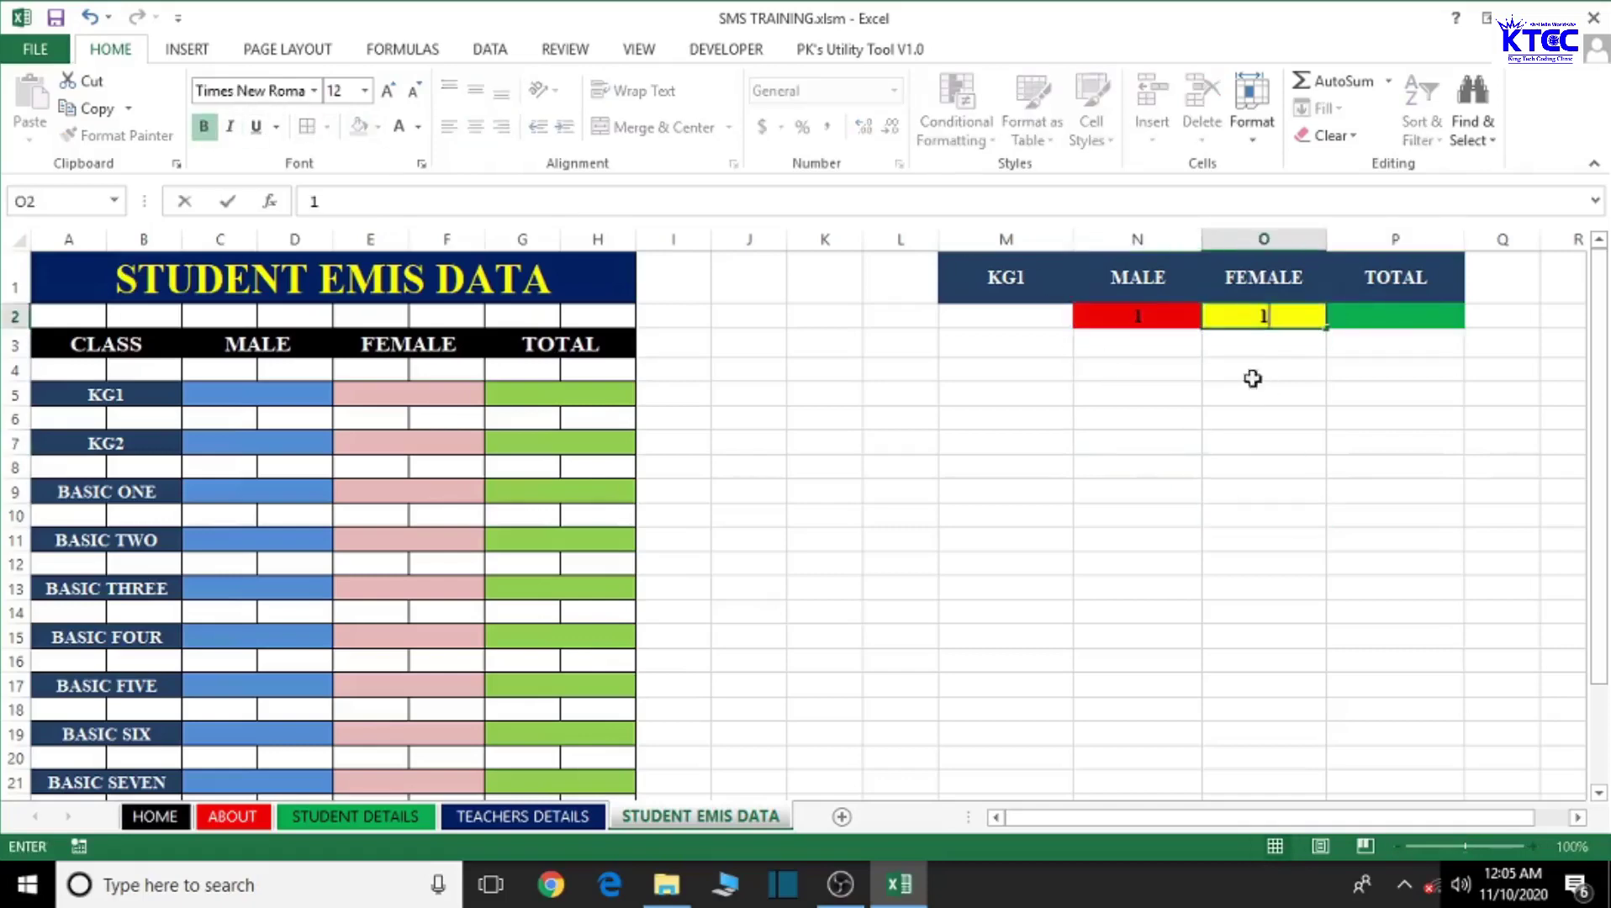
pyautogui.click(1365, 316)
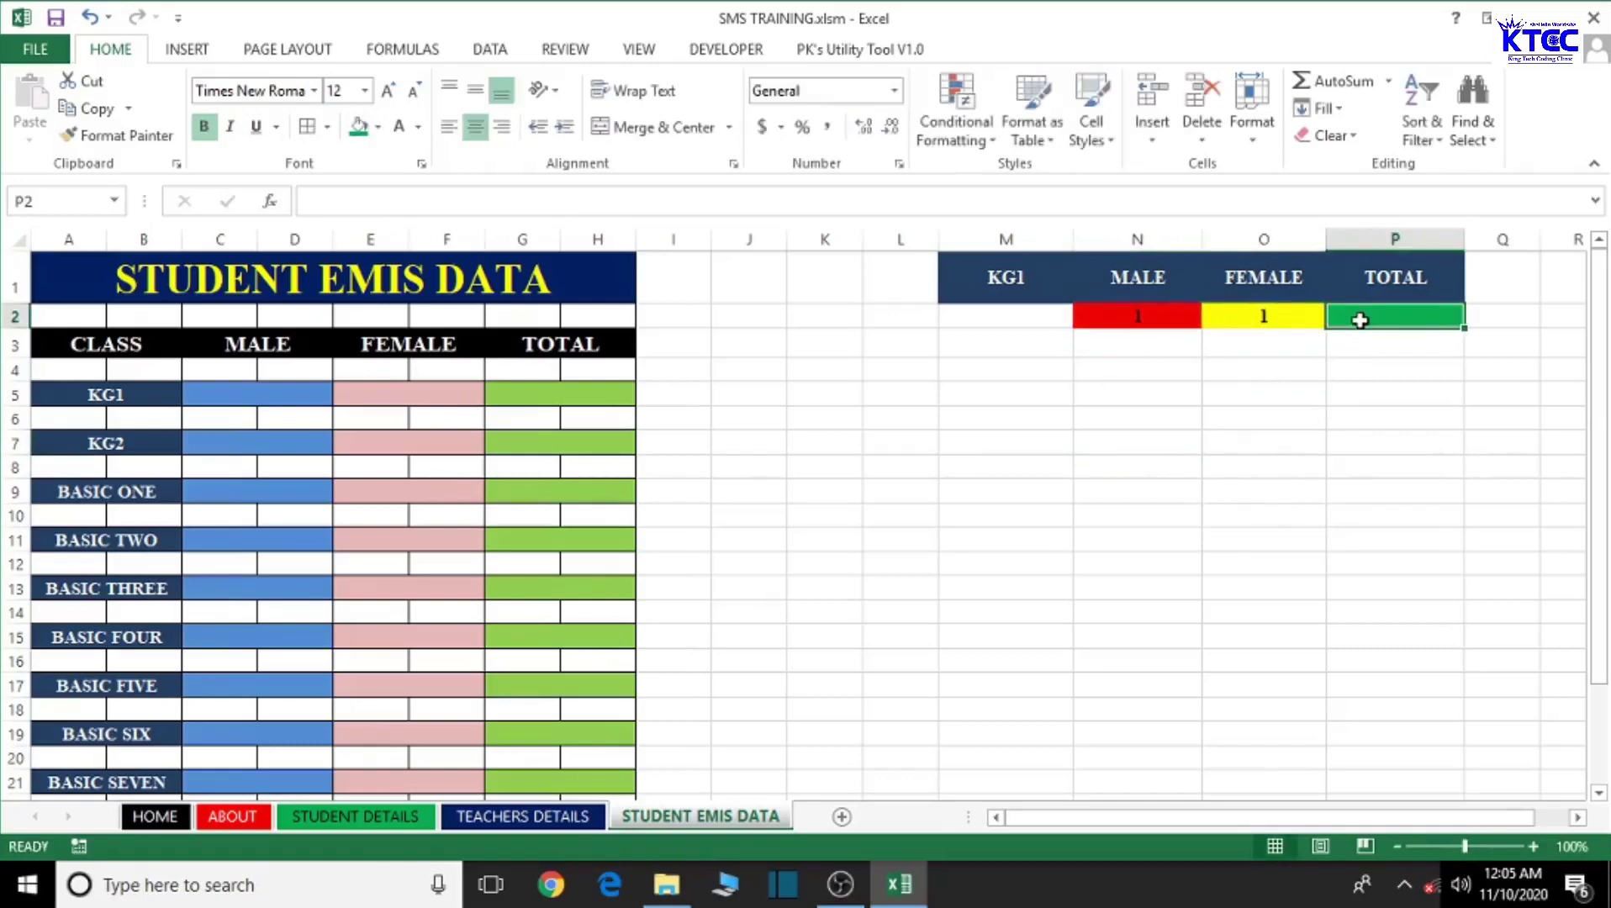
pyautogui.click(1359, 458)
# Clear the trial values from cells N2, O2 and P2.
pyautogui.click(1133, 314)
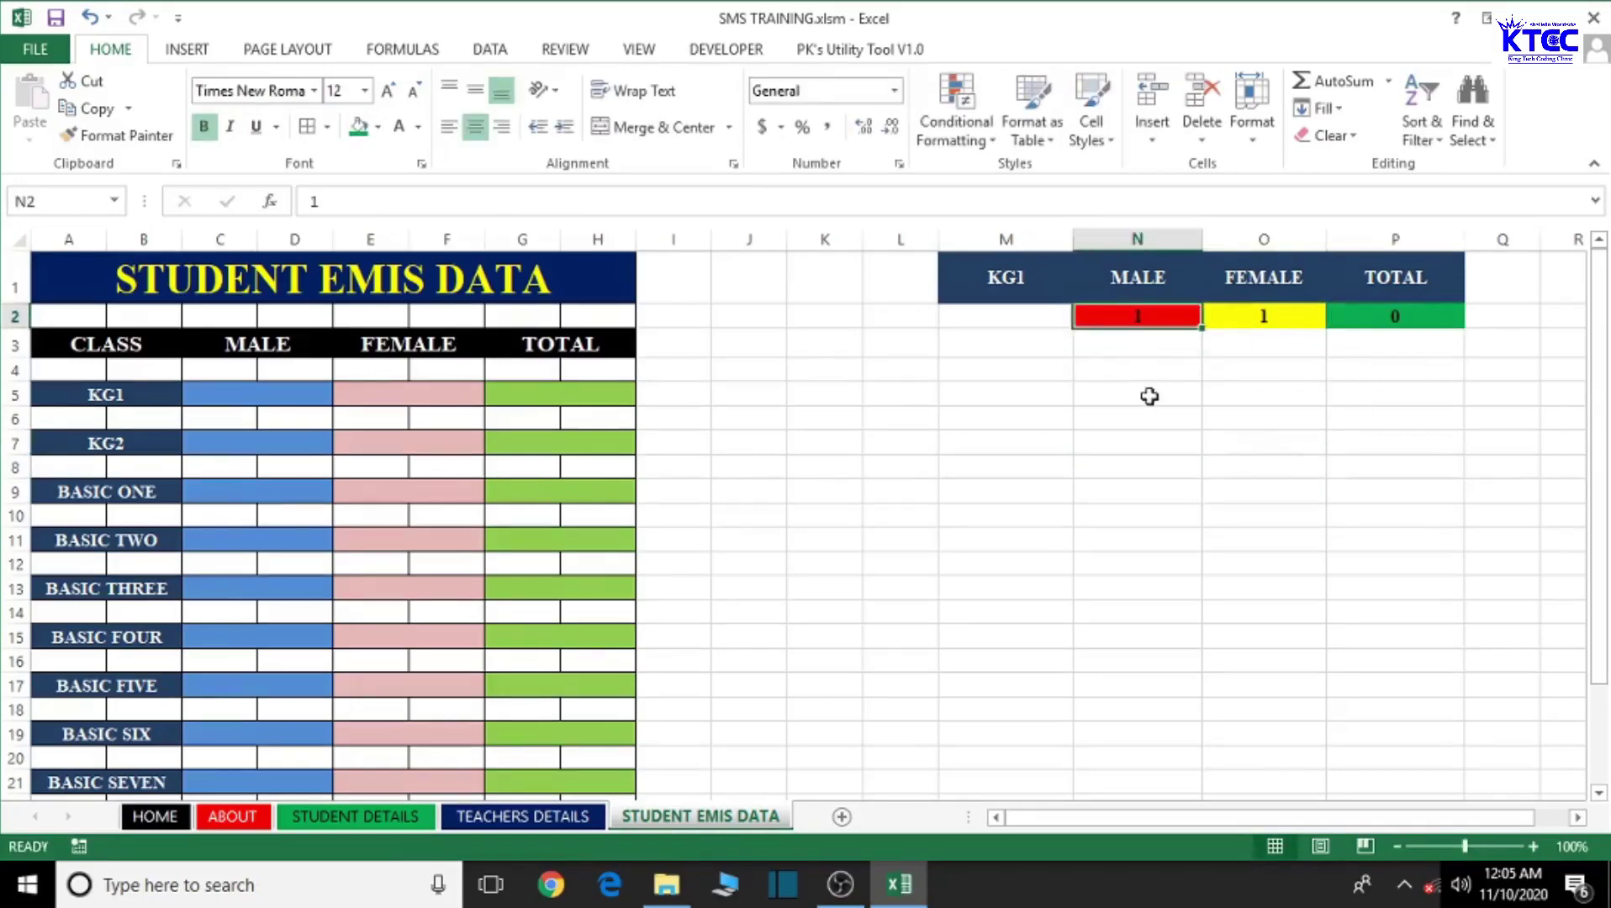
pyautogui.press('Delete')
pyautogui.click(1255, 317)
pyautogui.press('Delete')
pyautogui.click(1451, 318)
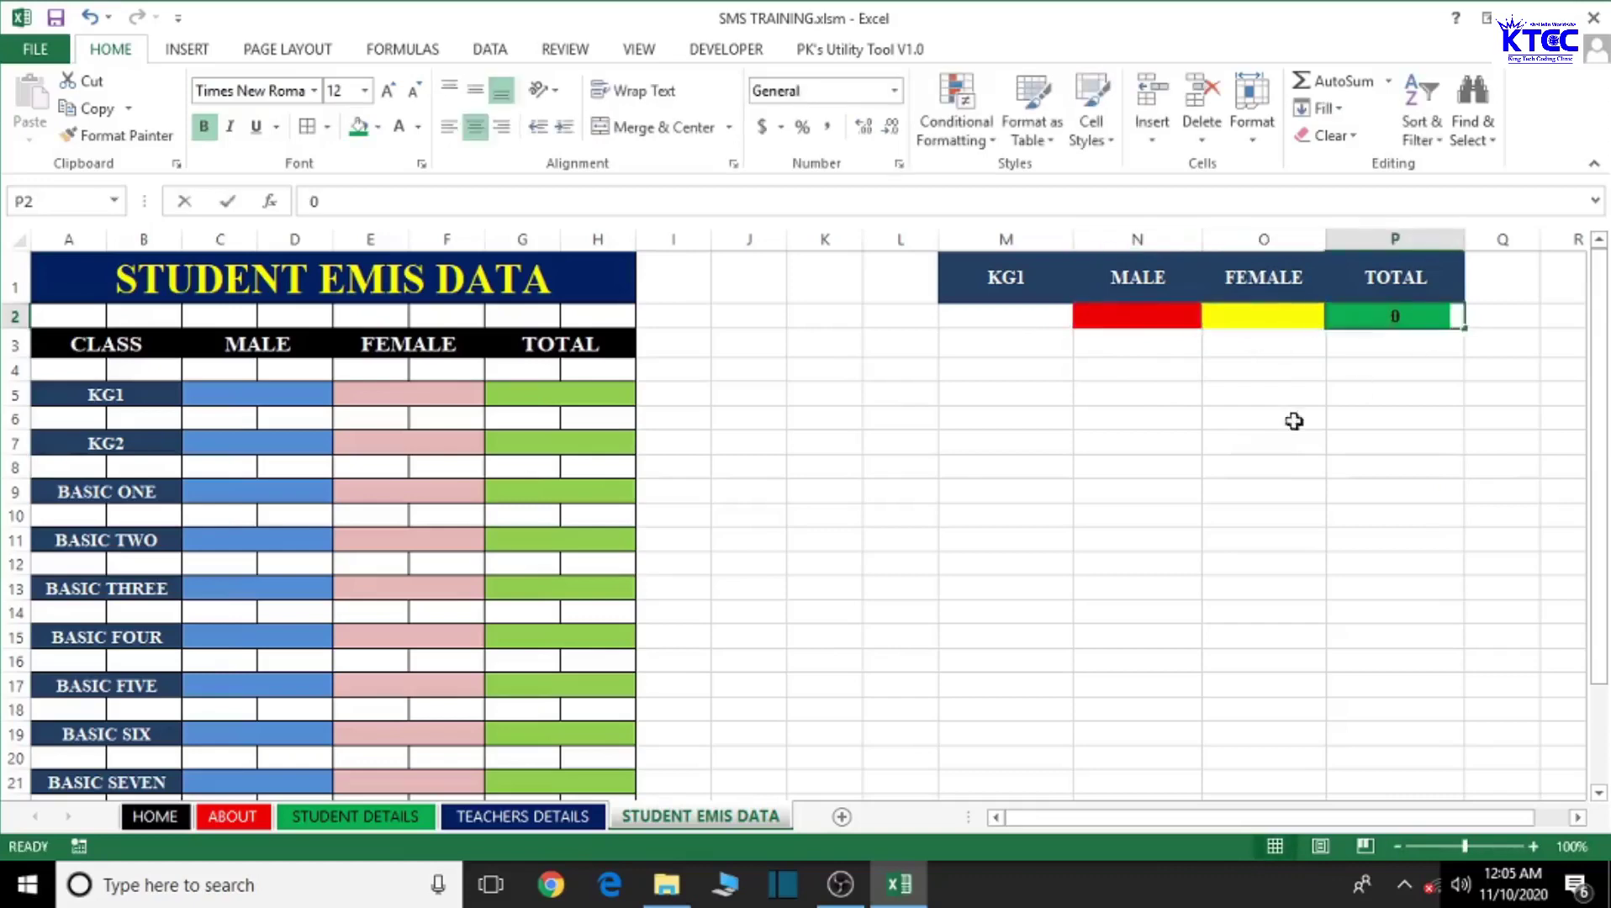
pyautogui.press('Delete')
pyautogui.click(1286, 439)
pyautogui.click(1211, 540)
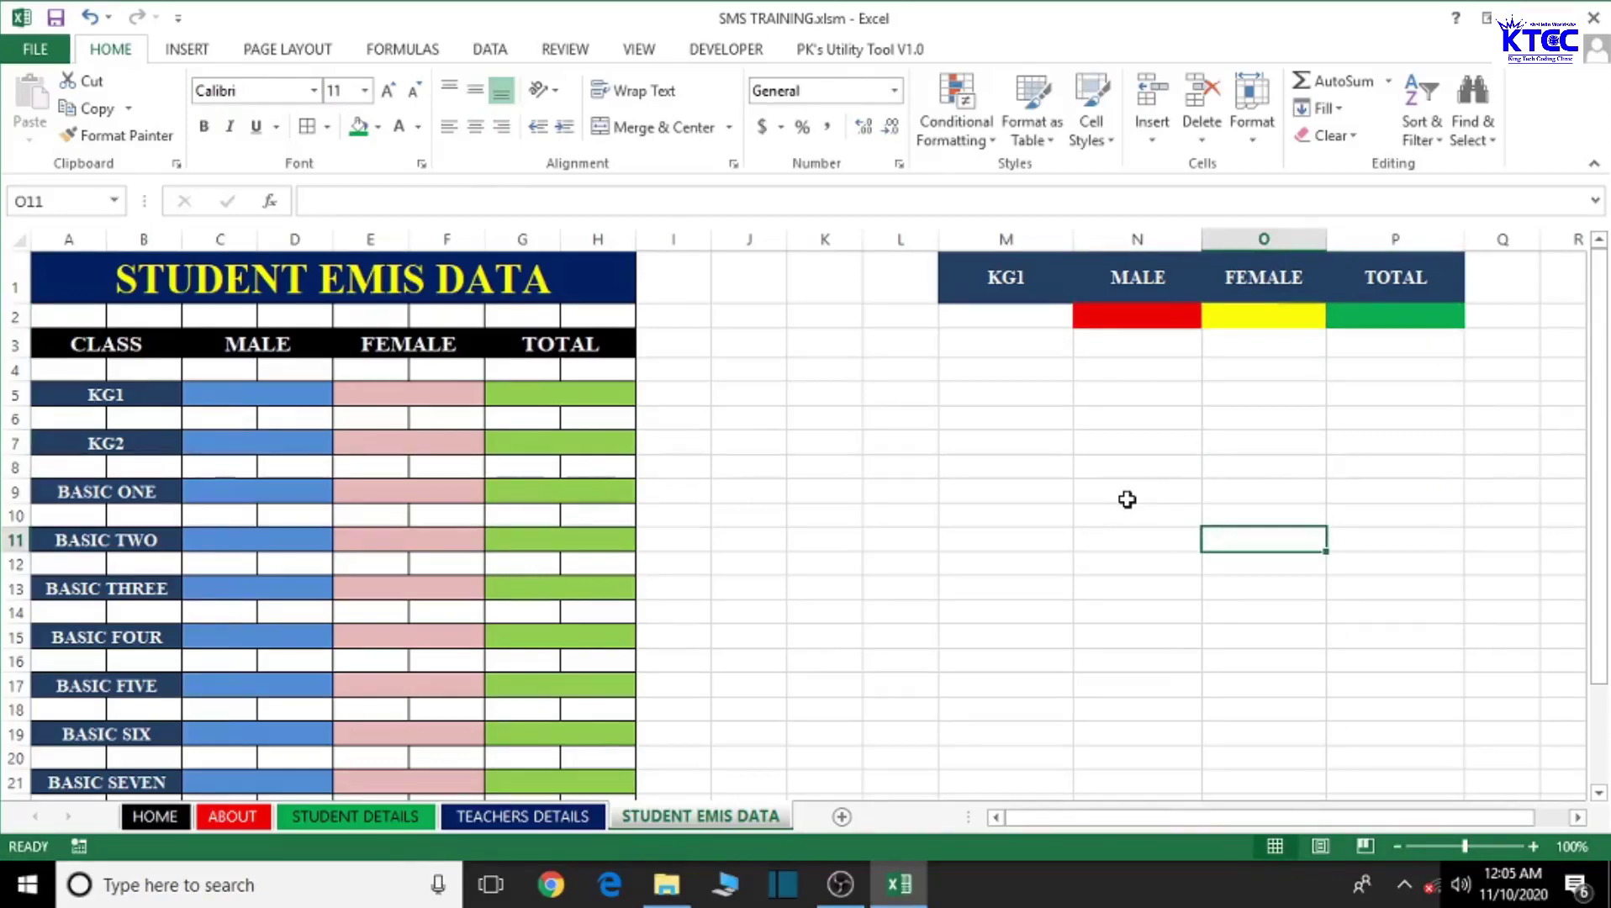
# Apply black borders around every cell of the KG1 table in M1:P2.
pyautogui.click(1578, 816)
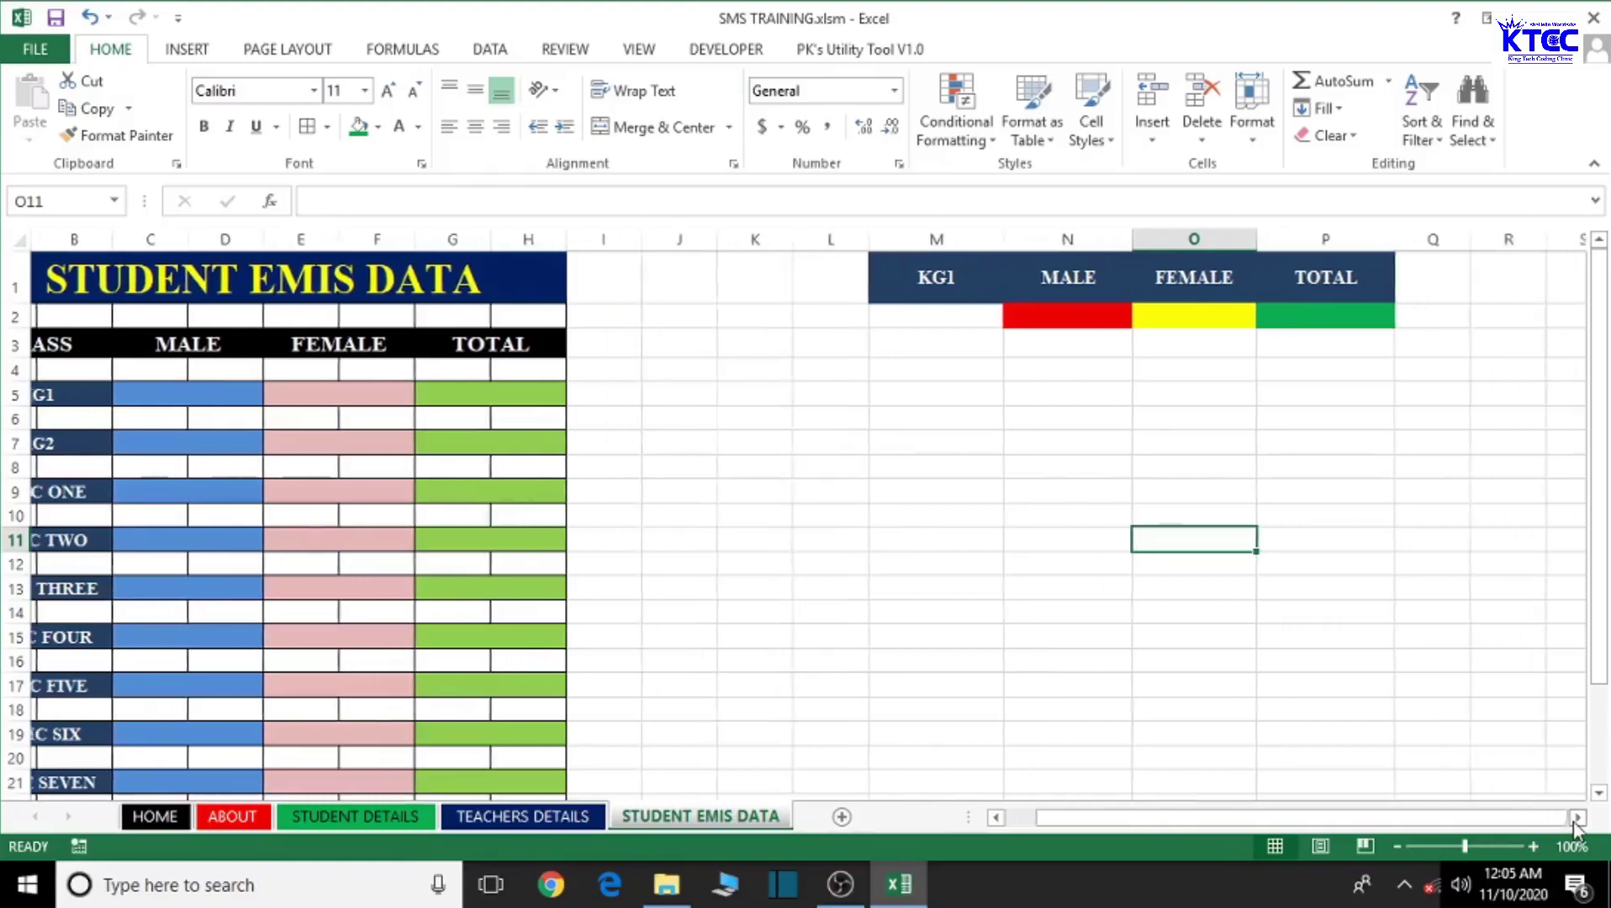
pyautogui.click(1577, 817)
pyautogui.click(1577, 816)
pyautogui.click(1578, 816)
pyautogui.moveTo(644, 267); pyautogui.dragTo(1140, 313)
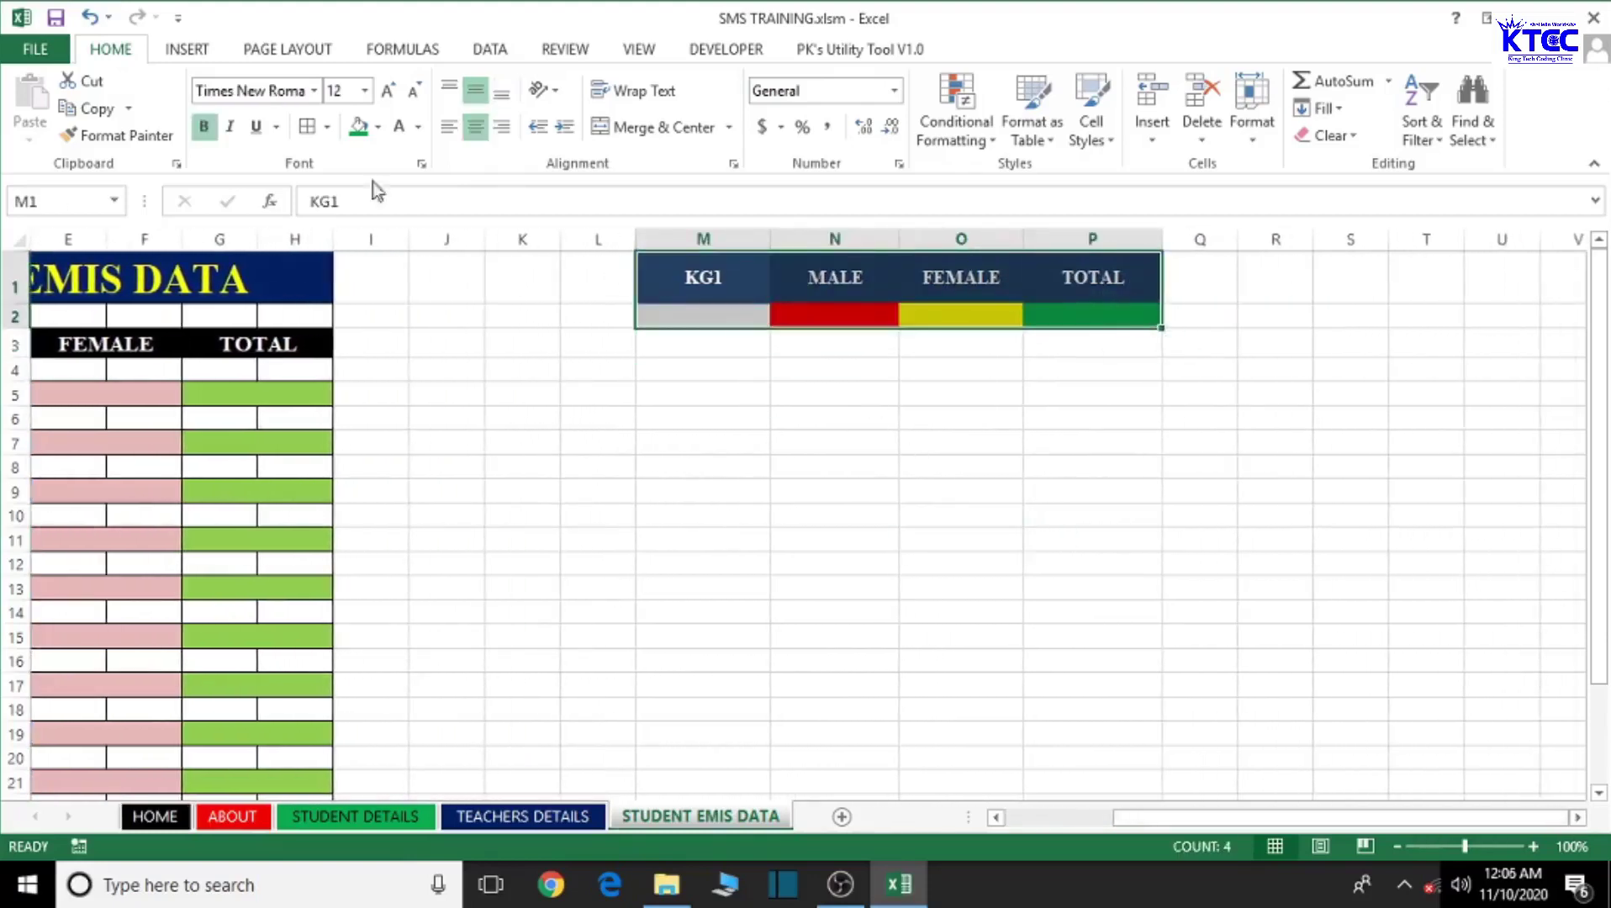
pyautogui.click(1029, 570)
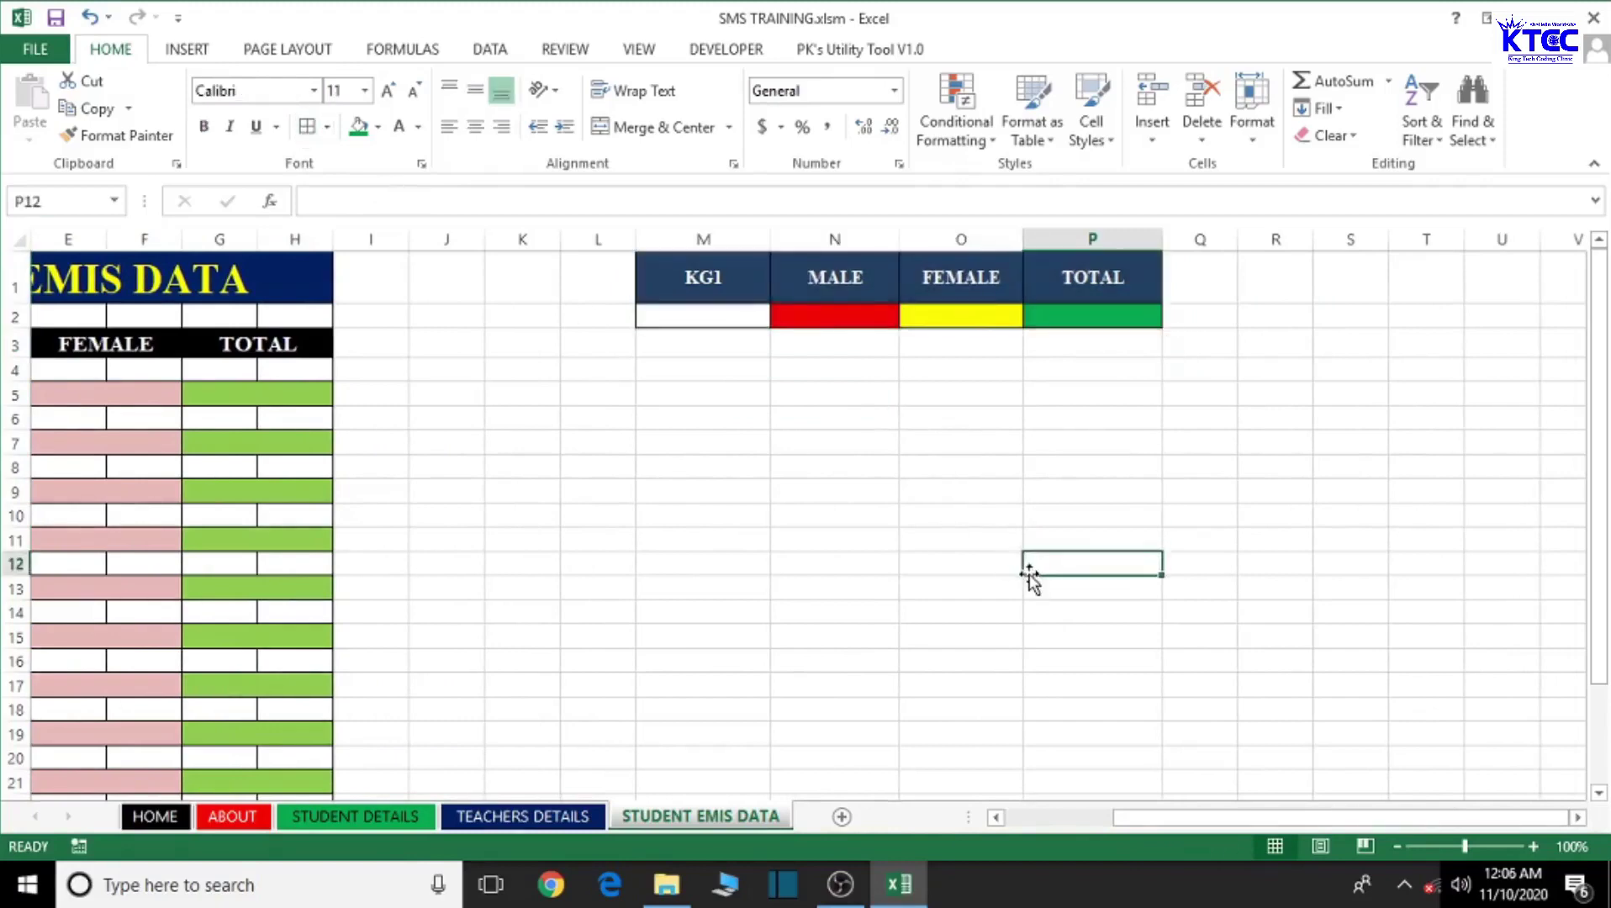
# Copy the KG1 table M1:P2 and paste it at Q1, keeping the source column widths.
pyautogui.moveTo(664, 264); pyautogui.dragTo(1093, 316)
pyautogui.hotkey('ctrl', 'c')
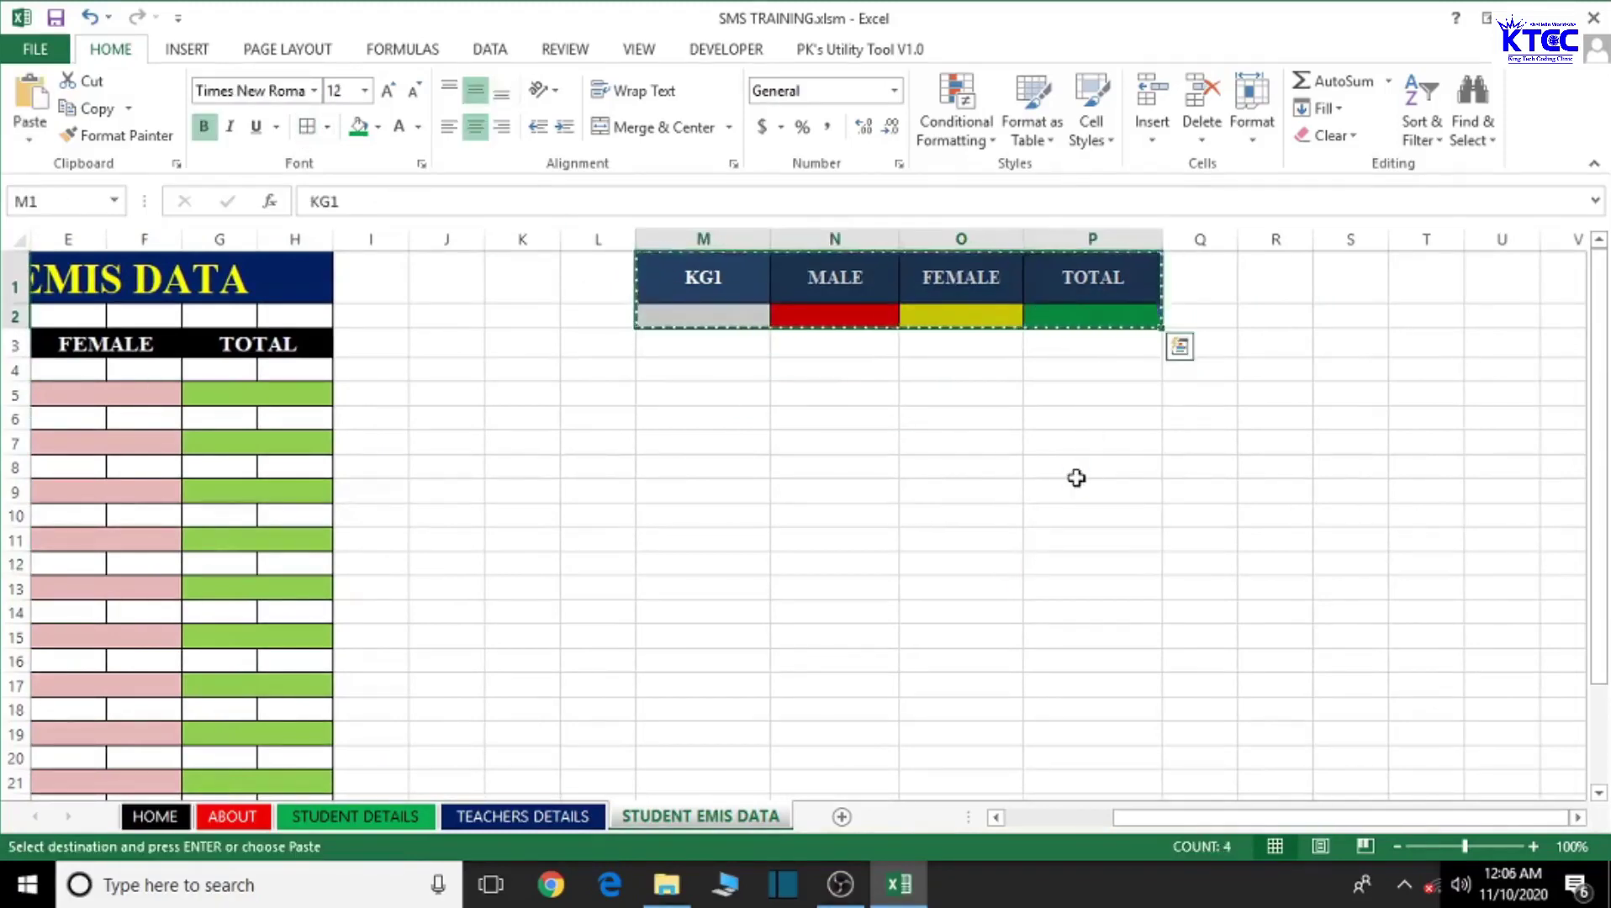
pyautogui.click(1223, 272)
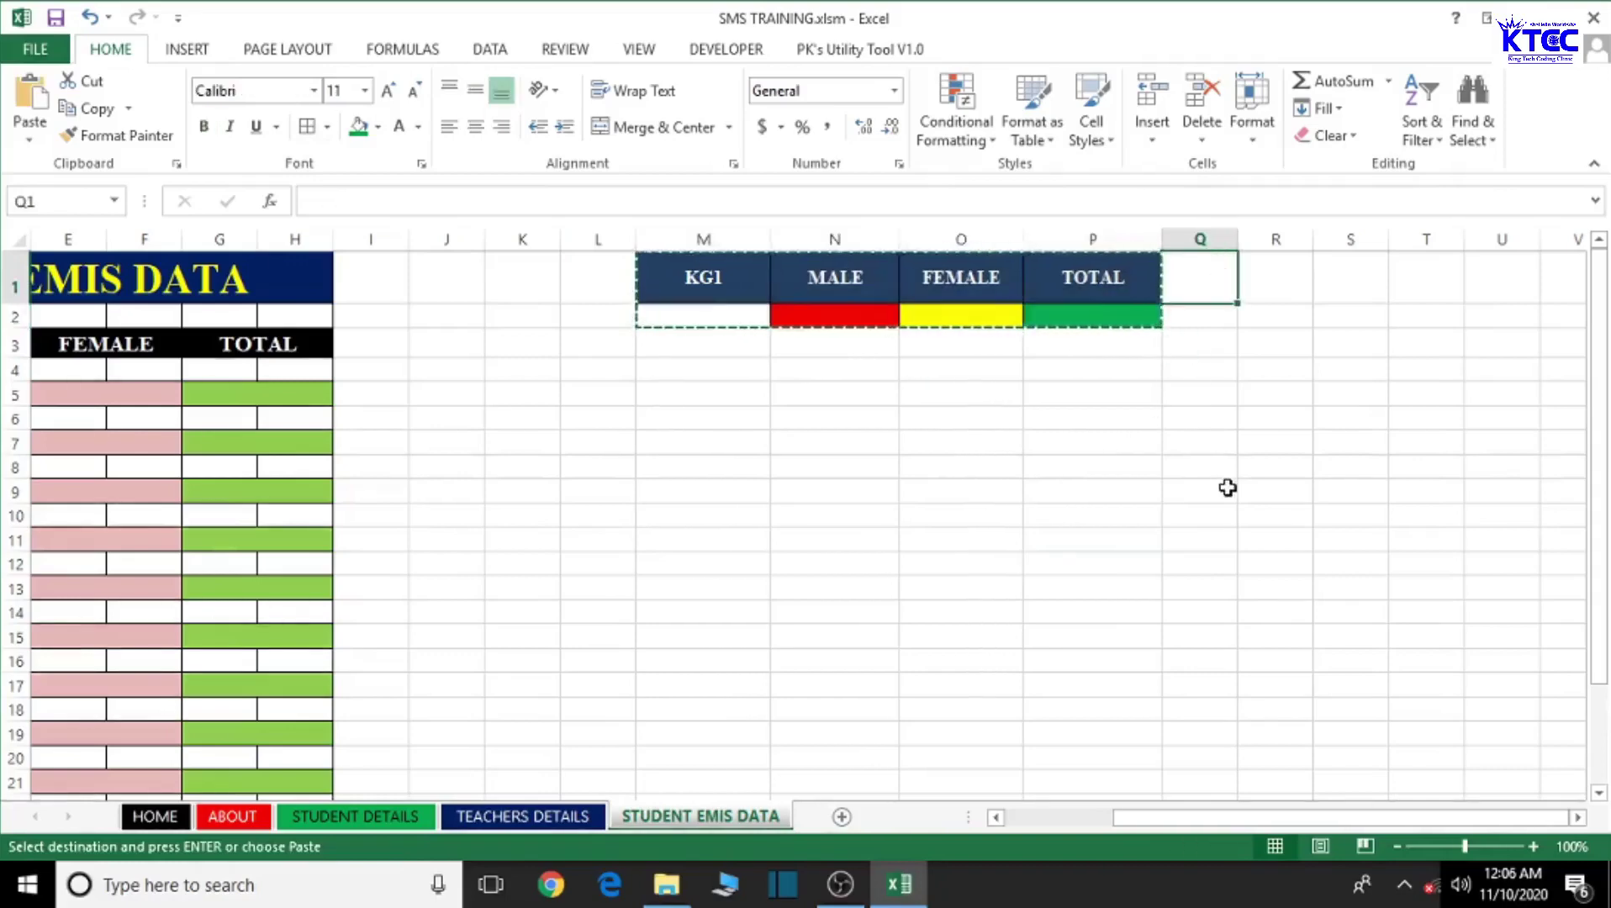
pyautogui.hotkey('ctrl', 'v')
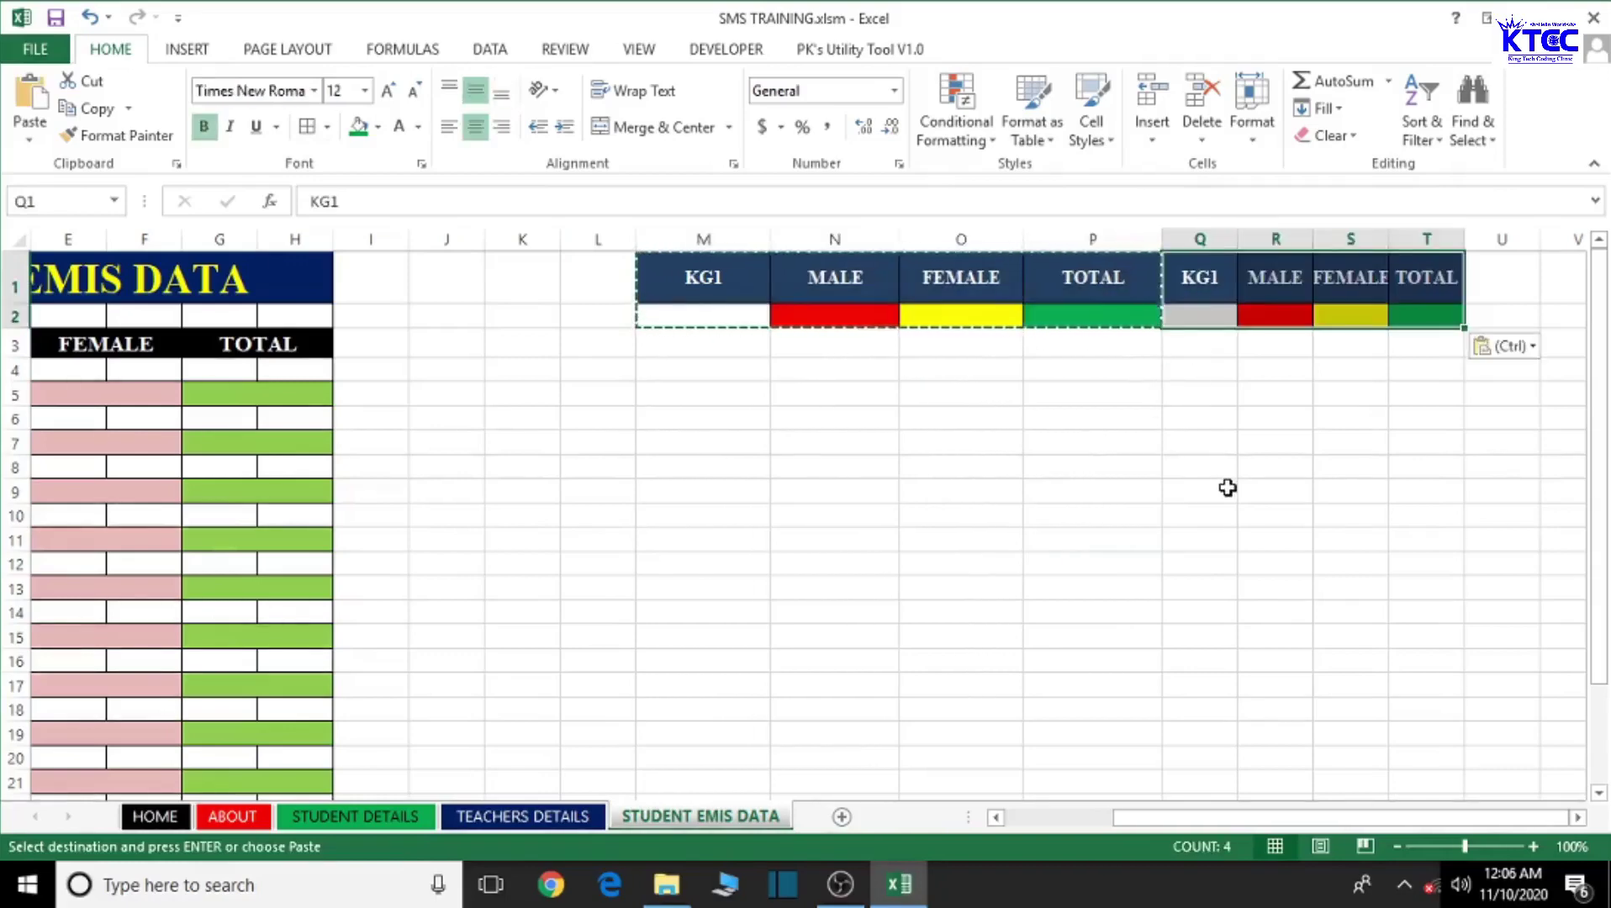
pyautogui.click(1533, 346)
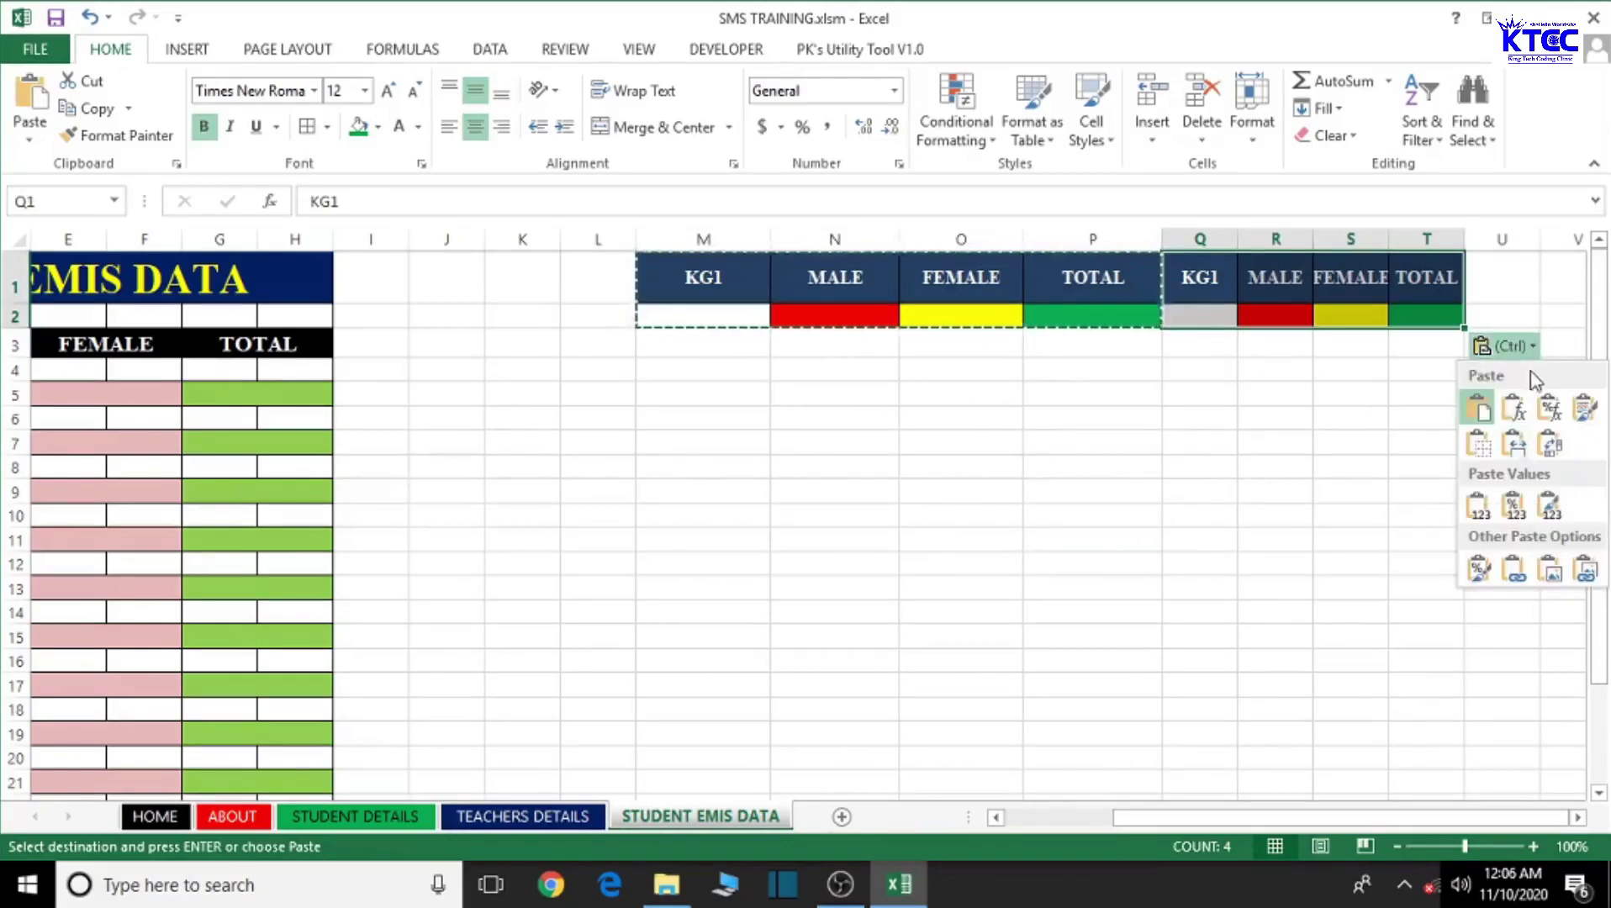
pyautogui.click(1514, 443)
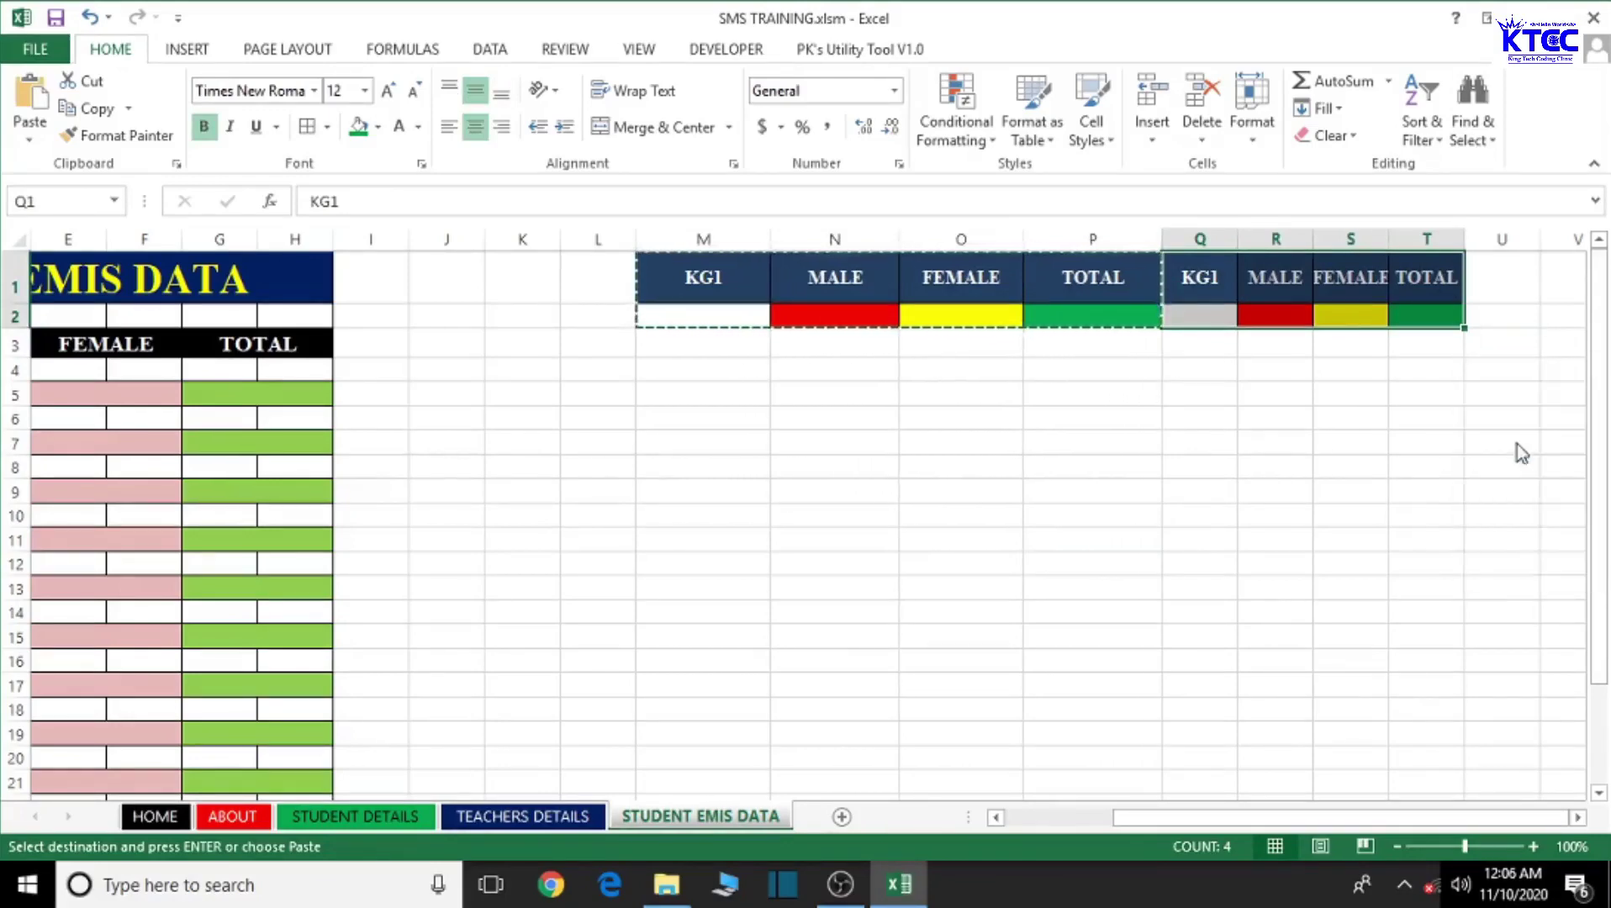
# Paste another copy of the KG1 table at U1, keeping the source column widths.
pyautogui.click(1578, 817)
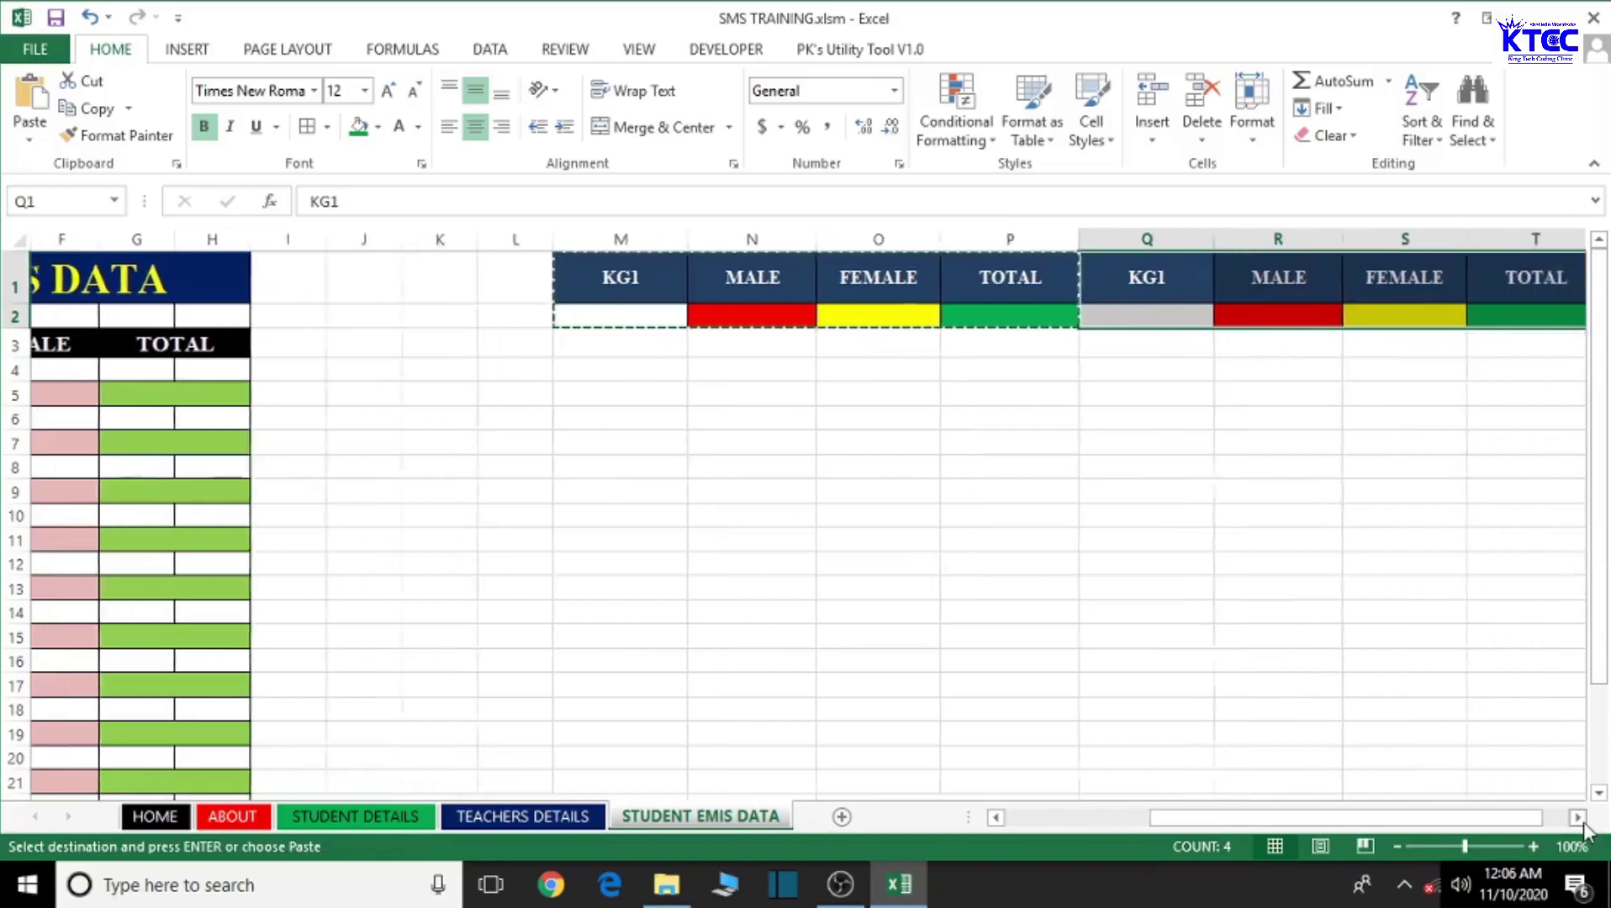
pyautogui.click(1579, 818)
pyautogui.click(1578, 817)
pyautogui.click(1578, 818)
pyautogui.click(1579, 817)
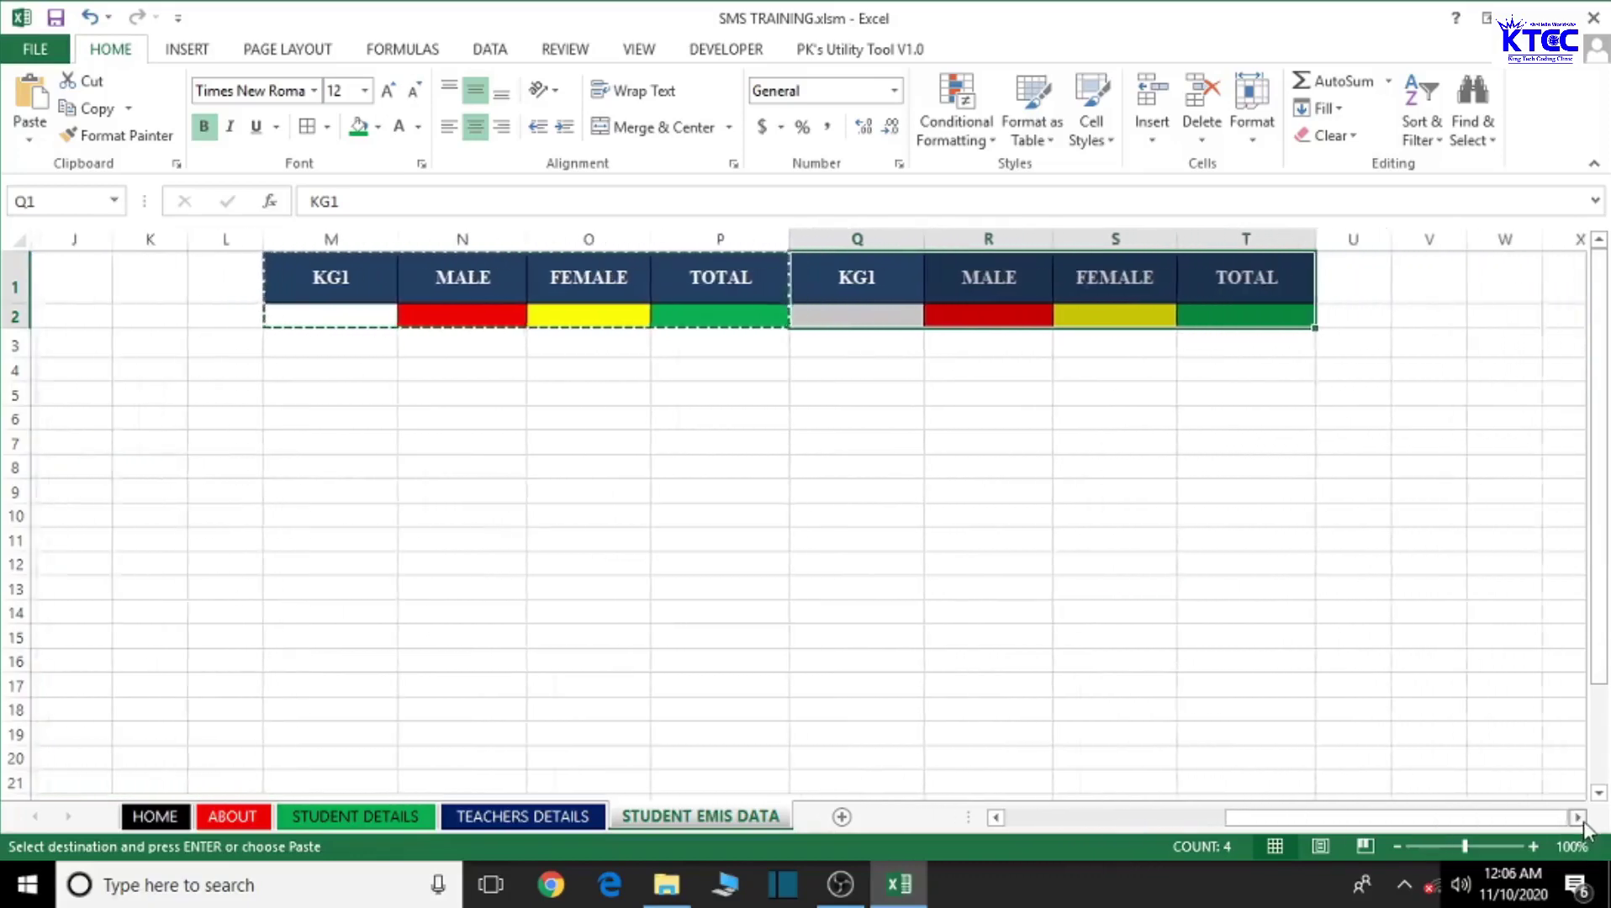
pyautogui.click(1349, 288)
pyautogui.hotkey('ctrl', 'v')
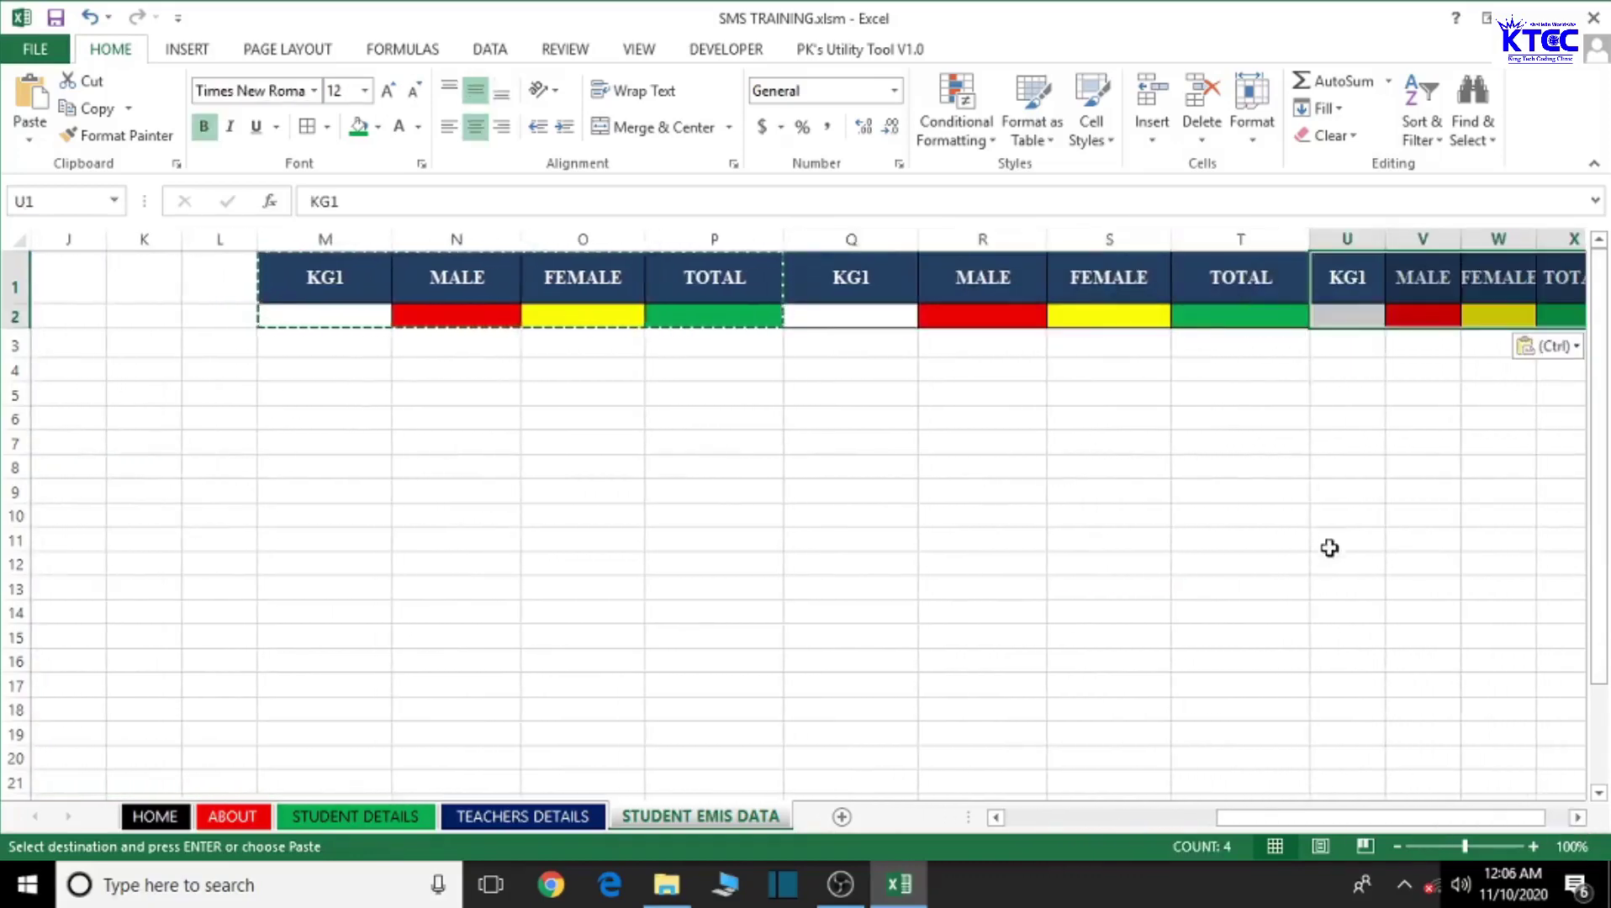
pyautogui.click(1547, 345)
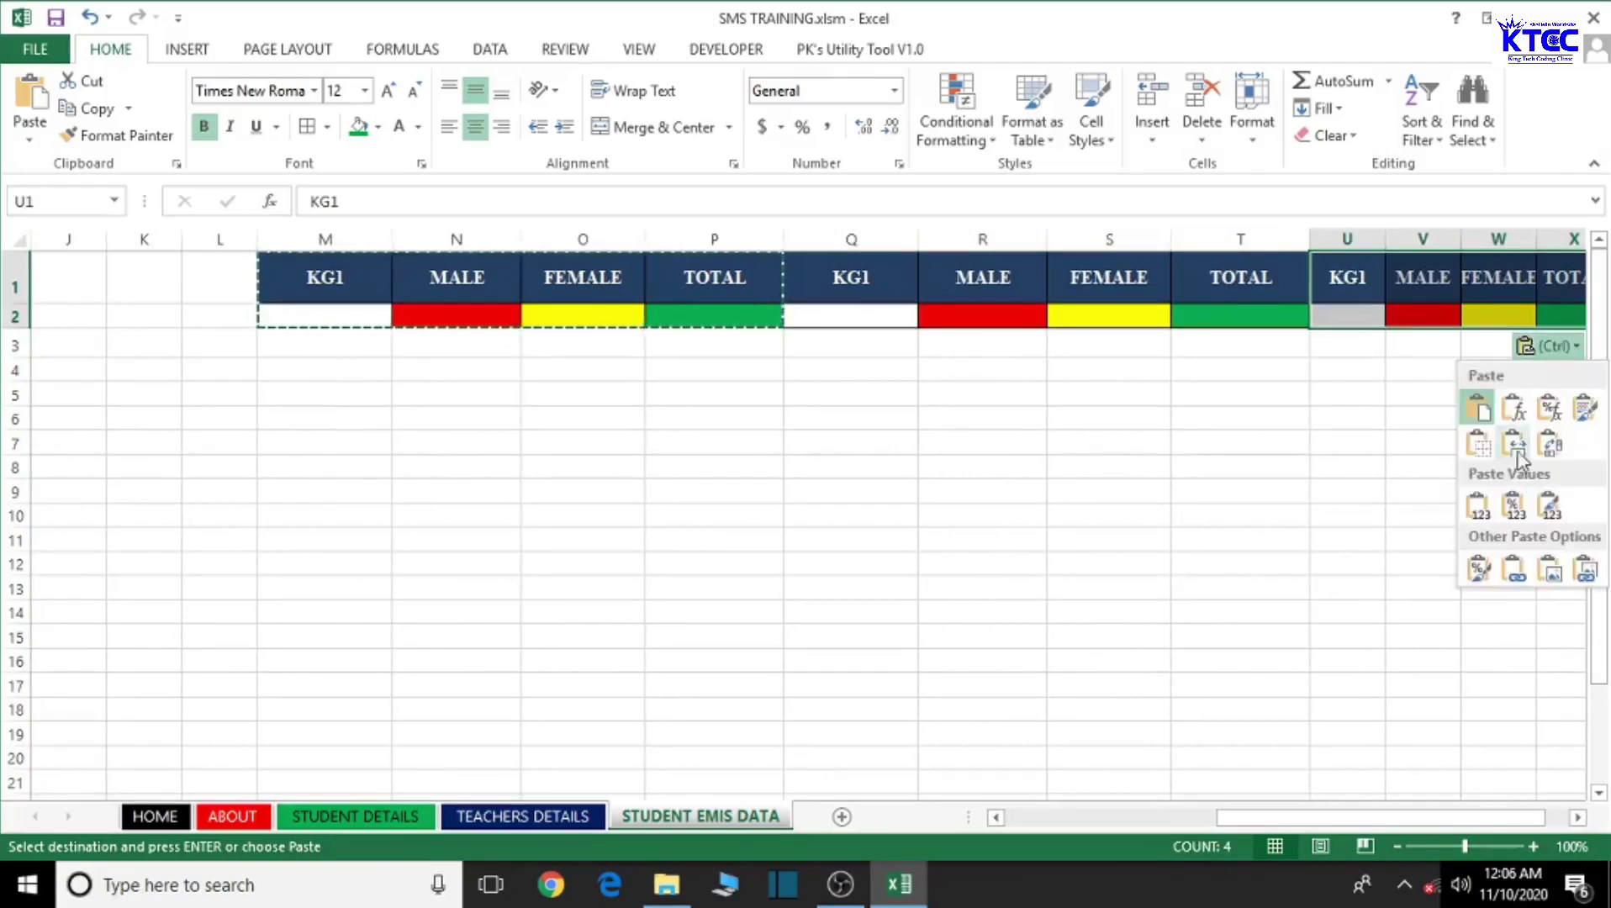
pyautogui.click(1520, 513)
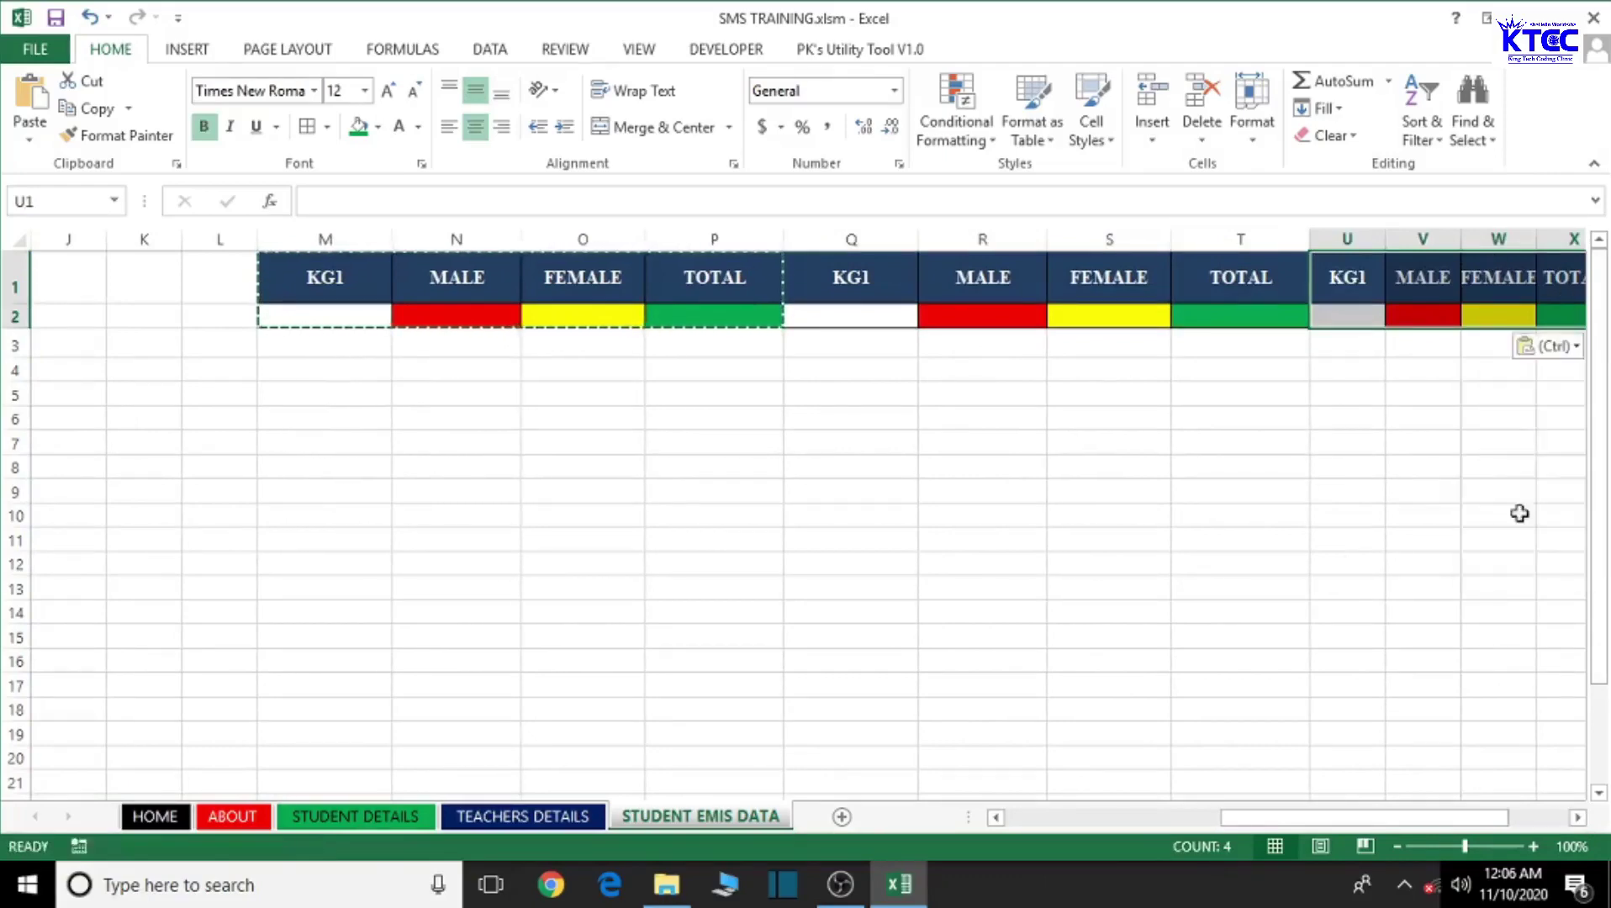
# Paste another copy of the KG1 table at Y1, keeping the source column widths.
pyautogui.click(1578, 817)
pyautogui.click(1579, 817)
pyautogui.click(1579, 818)
pyautogui.click(1579, 817)
pyautogui.click(1578, 817)
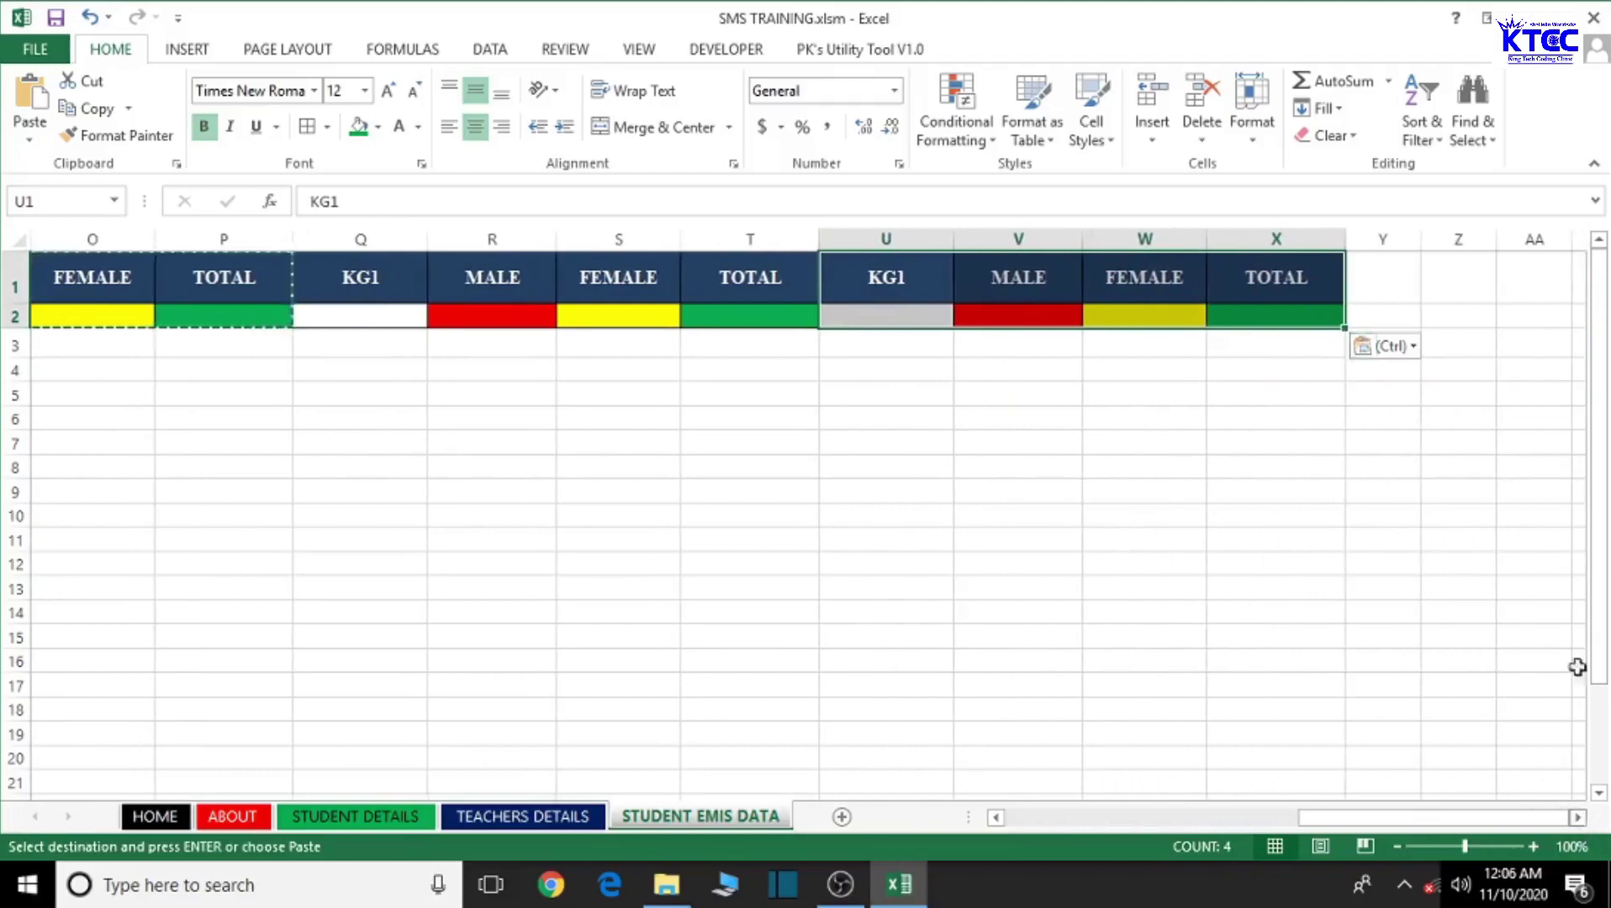
pyautogui.click(1393, 287)
pyautogui.write('KG1\tMALE\tFEMALE\tTOTAL')
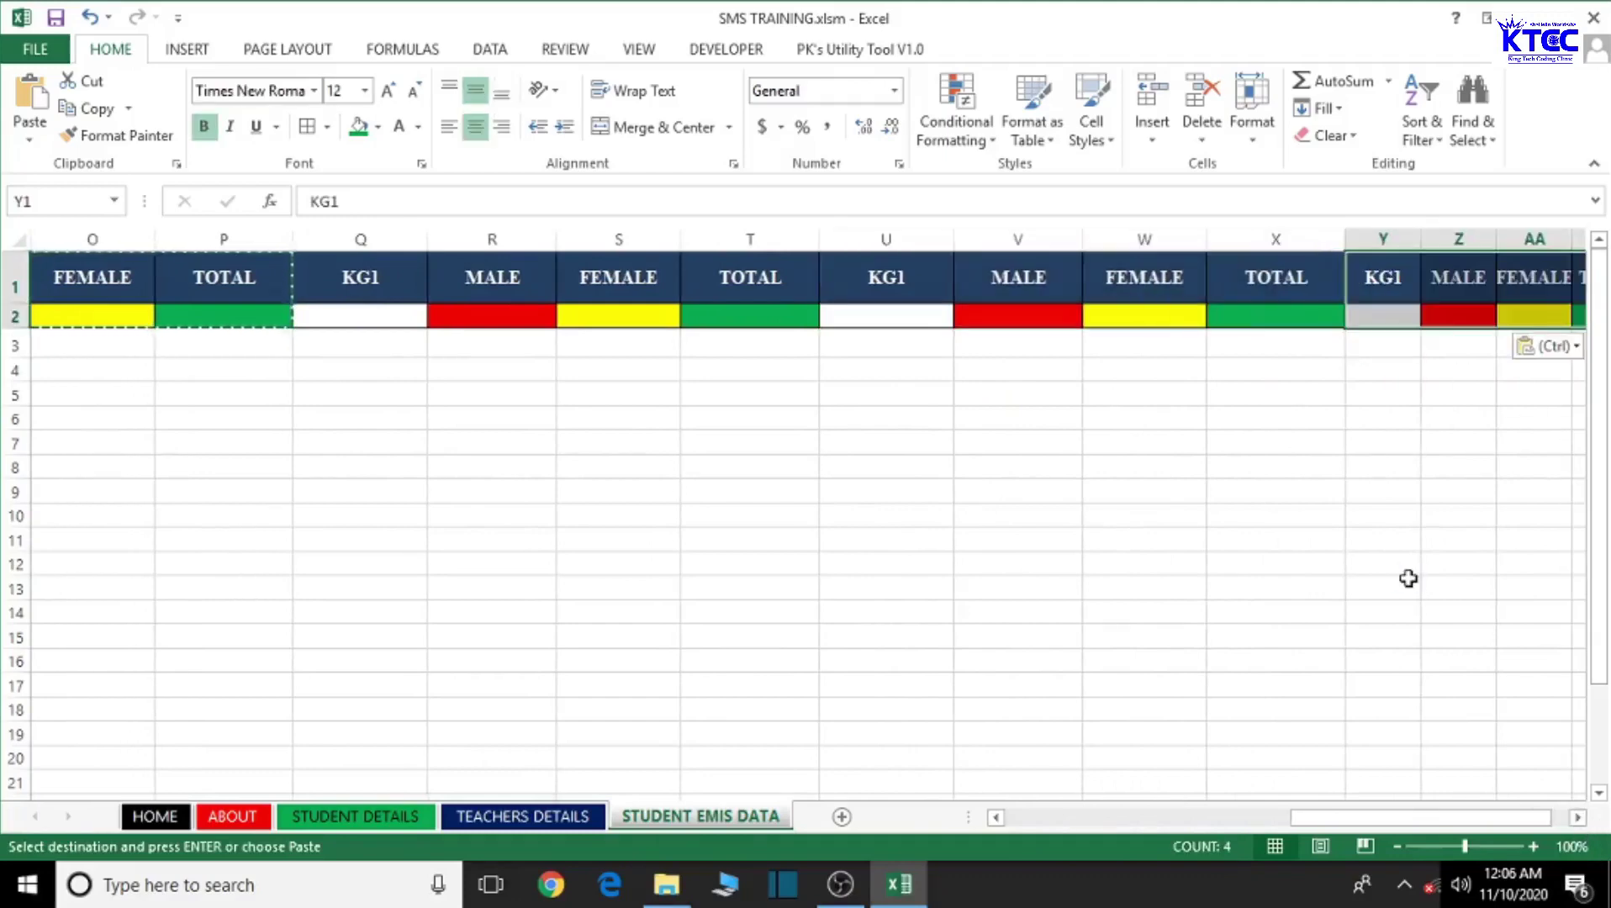
pyautogui.click(1569, 347)
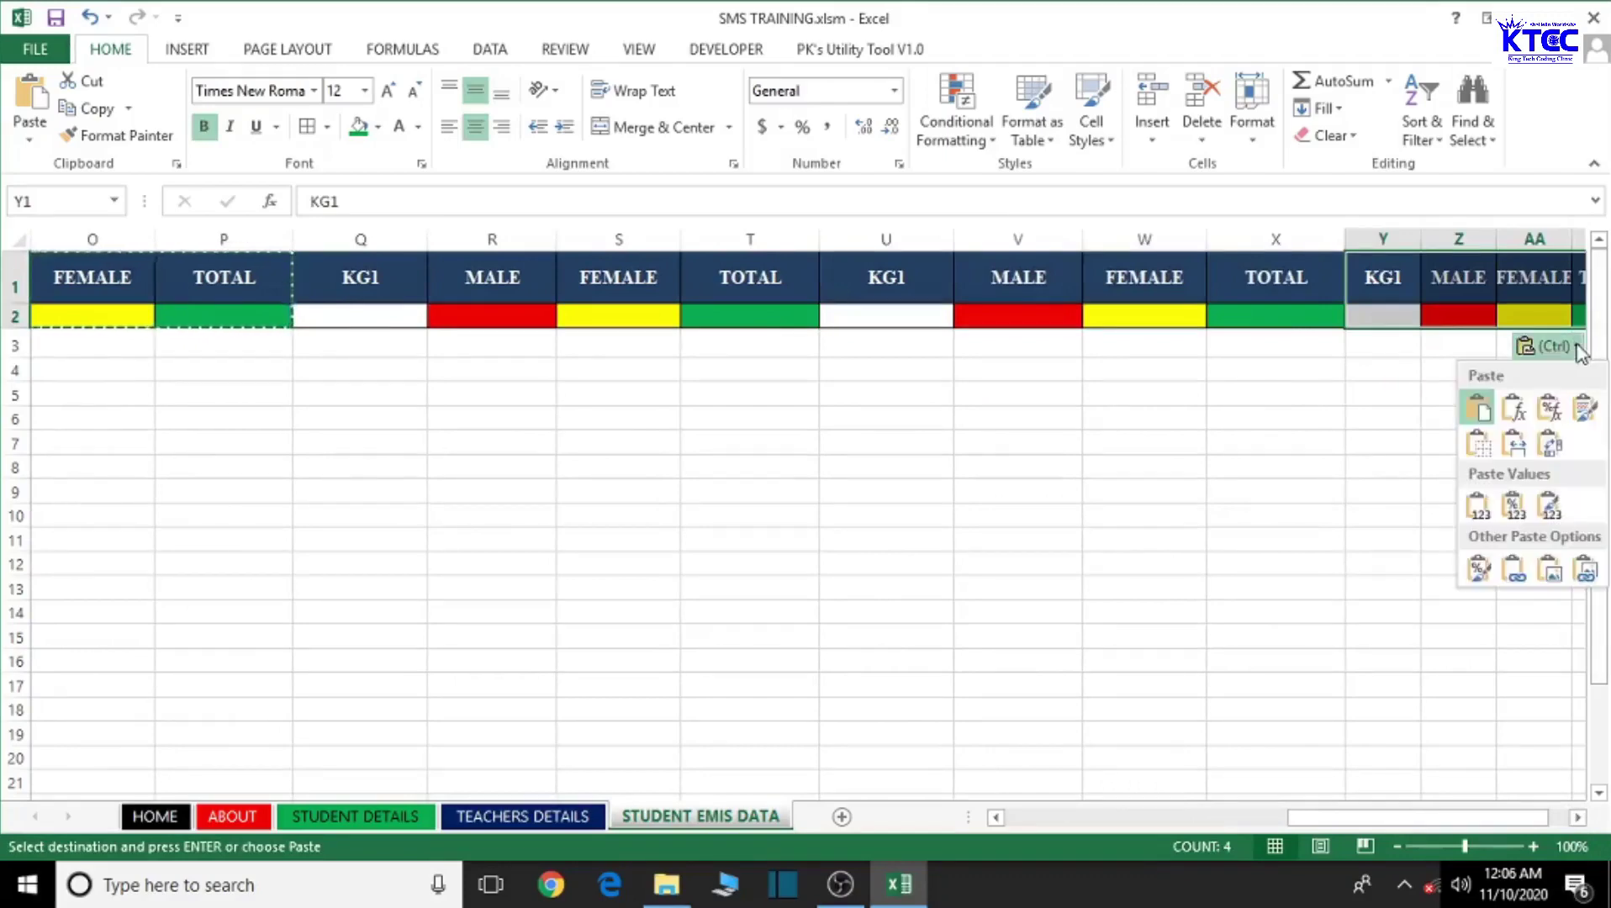
pyautogui.click(1520, 445)
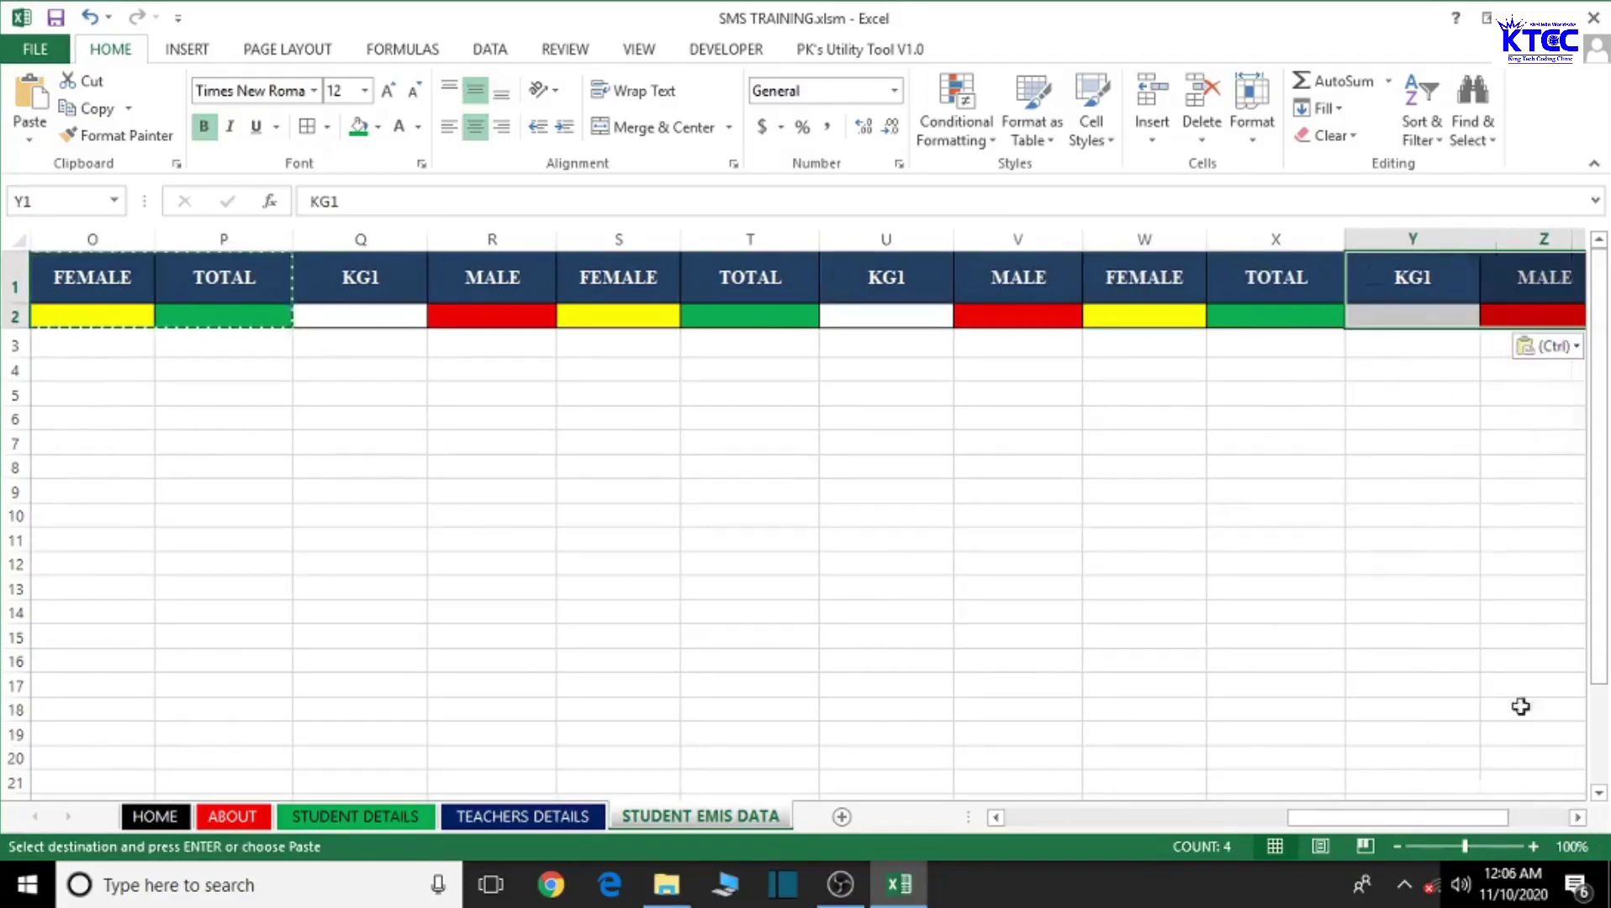
# Paste another copy of the KG1 table at AC1, keeping the source column widths.
pyautogui.click(1578, 817)
pyautogui.click(1578, 817)
pyautogui.click(1262, 292)
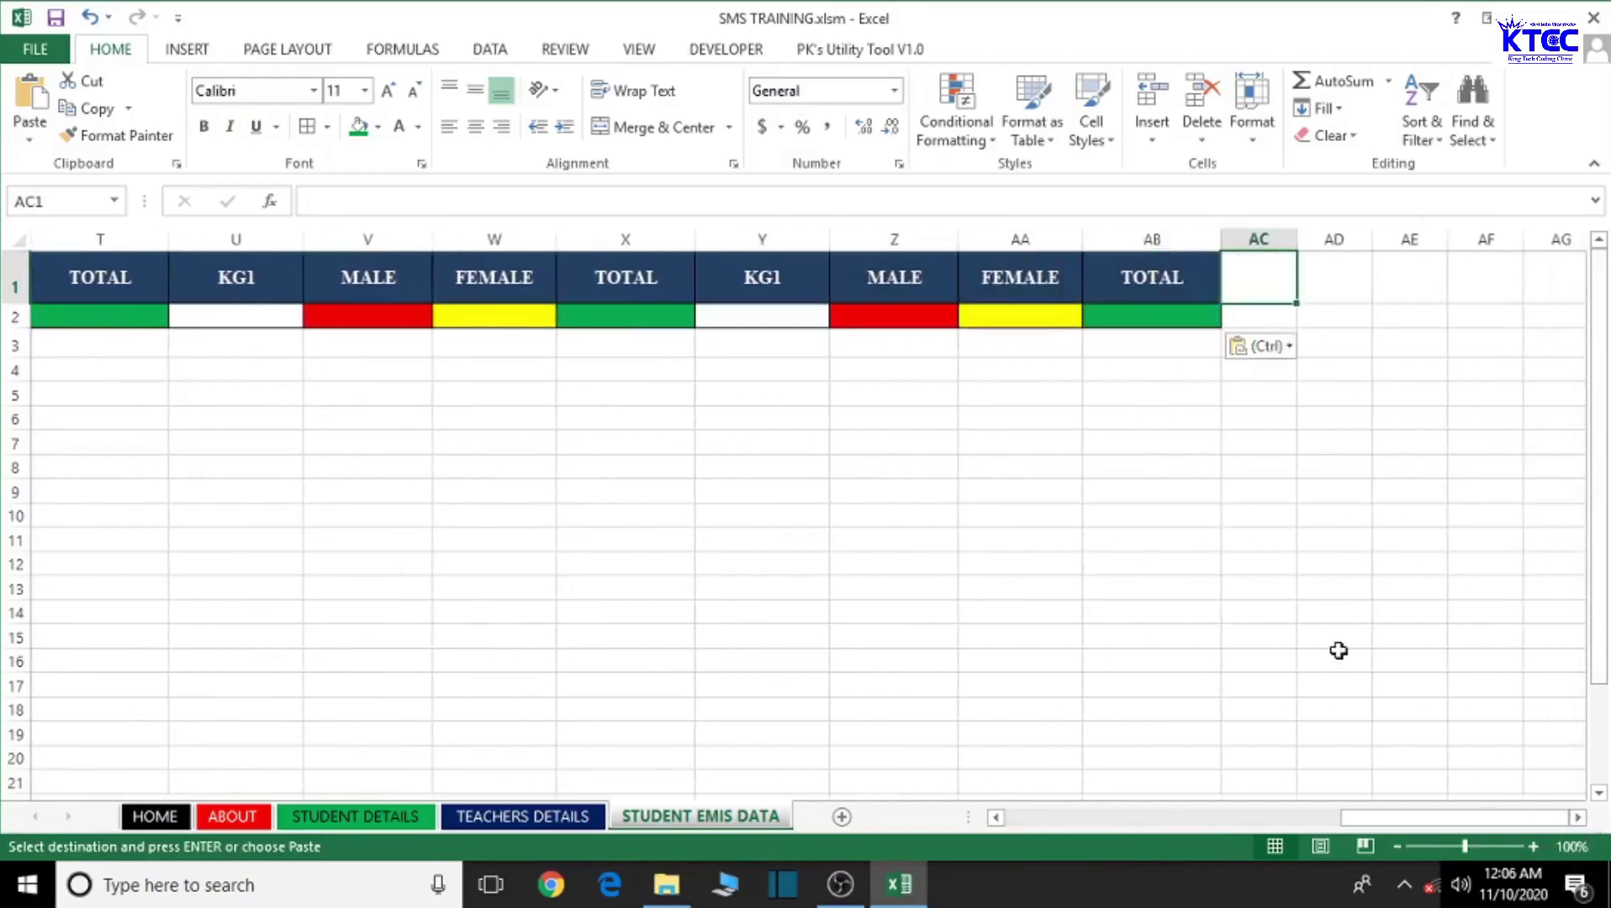
pyautogui.write('KG1\tMALE\tFEMALE\tTOTAL')
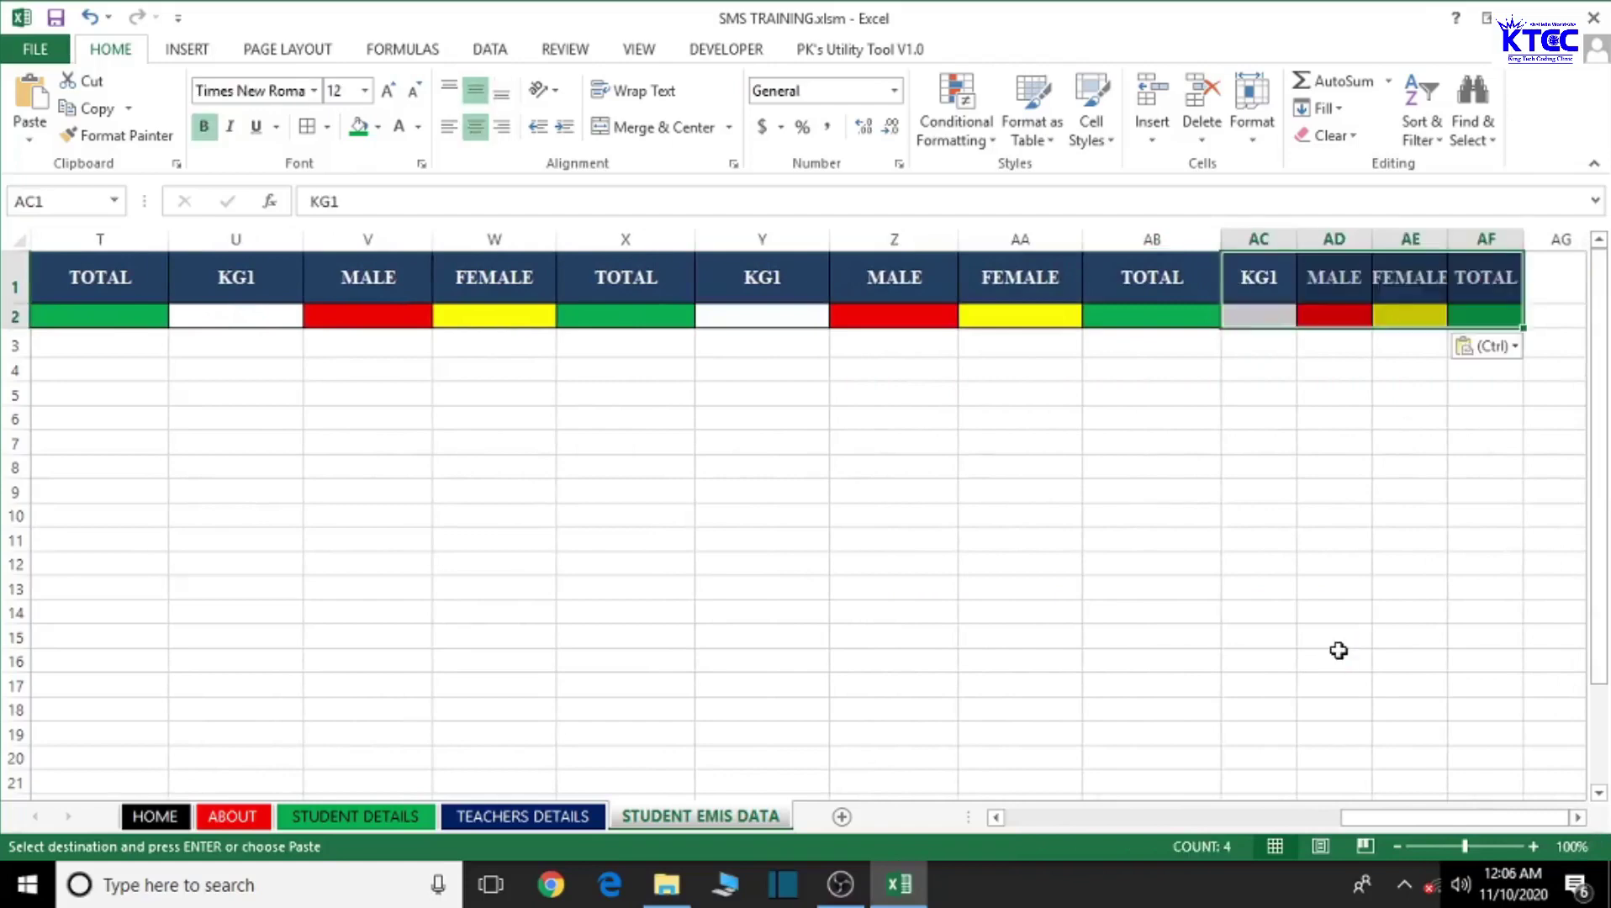
pyautogui.click(1518, 352)
pyautogui.click(1506, 443)
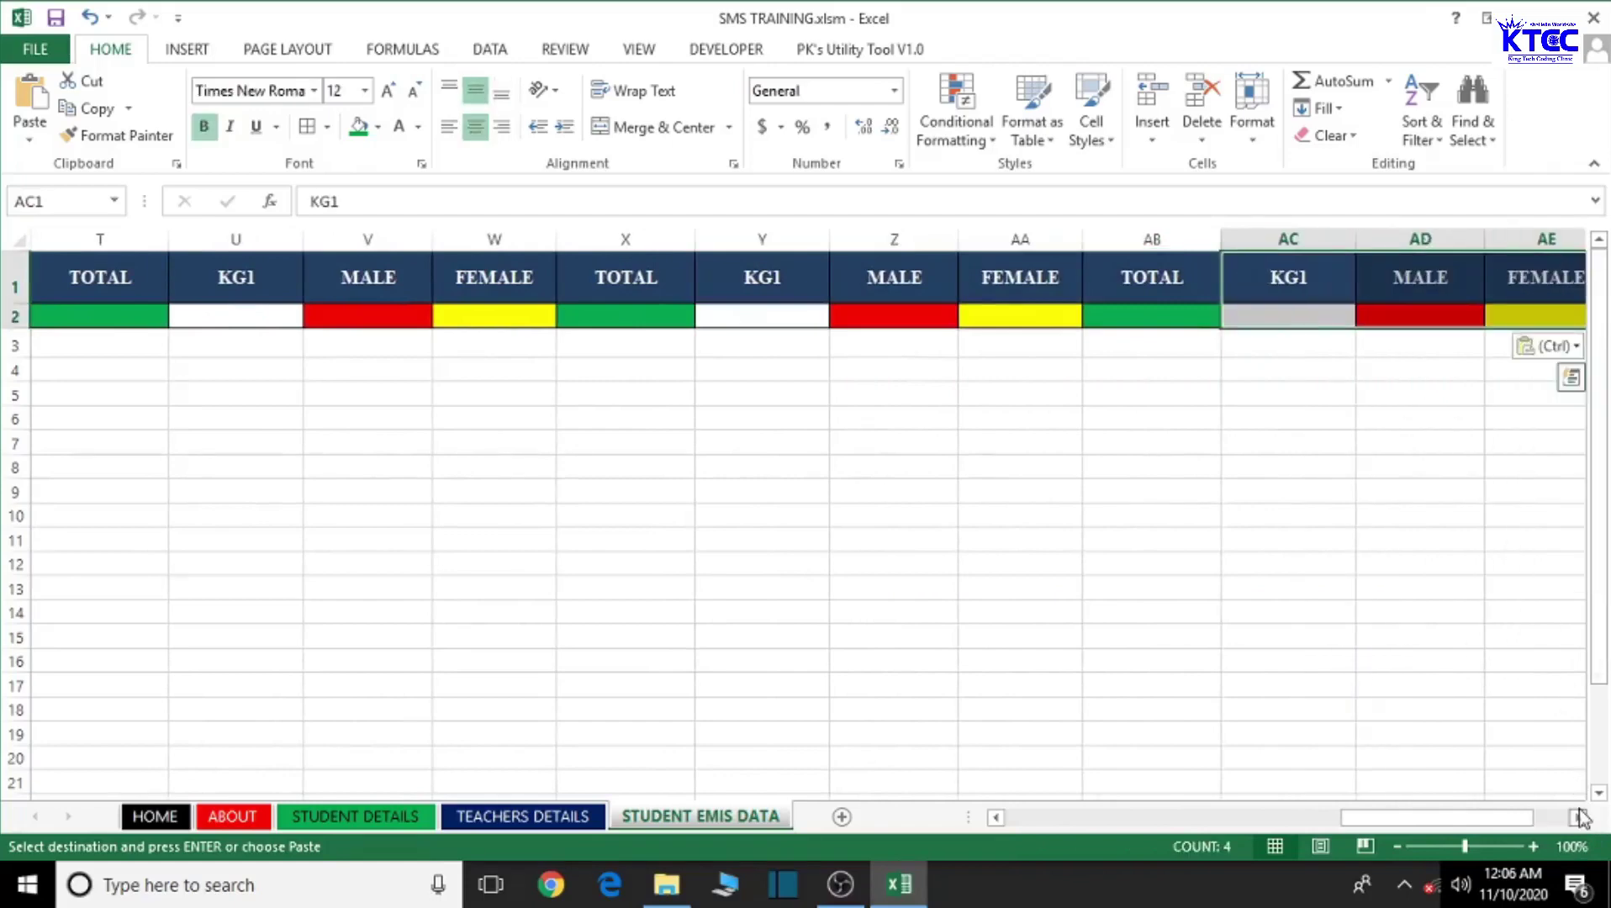
# Paste another copy of the KG1 table at AG1, keeping the source column widths.
pyautogui.click(1579, 817)
pyautogui.hscroll(7, 1578, 817)
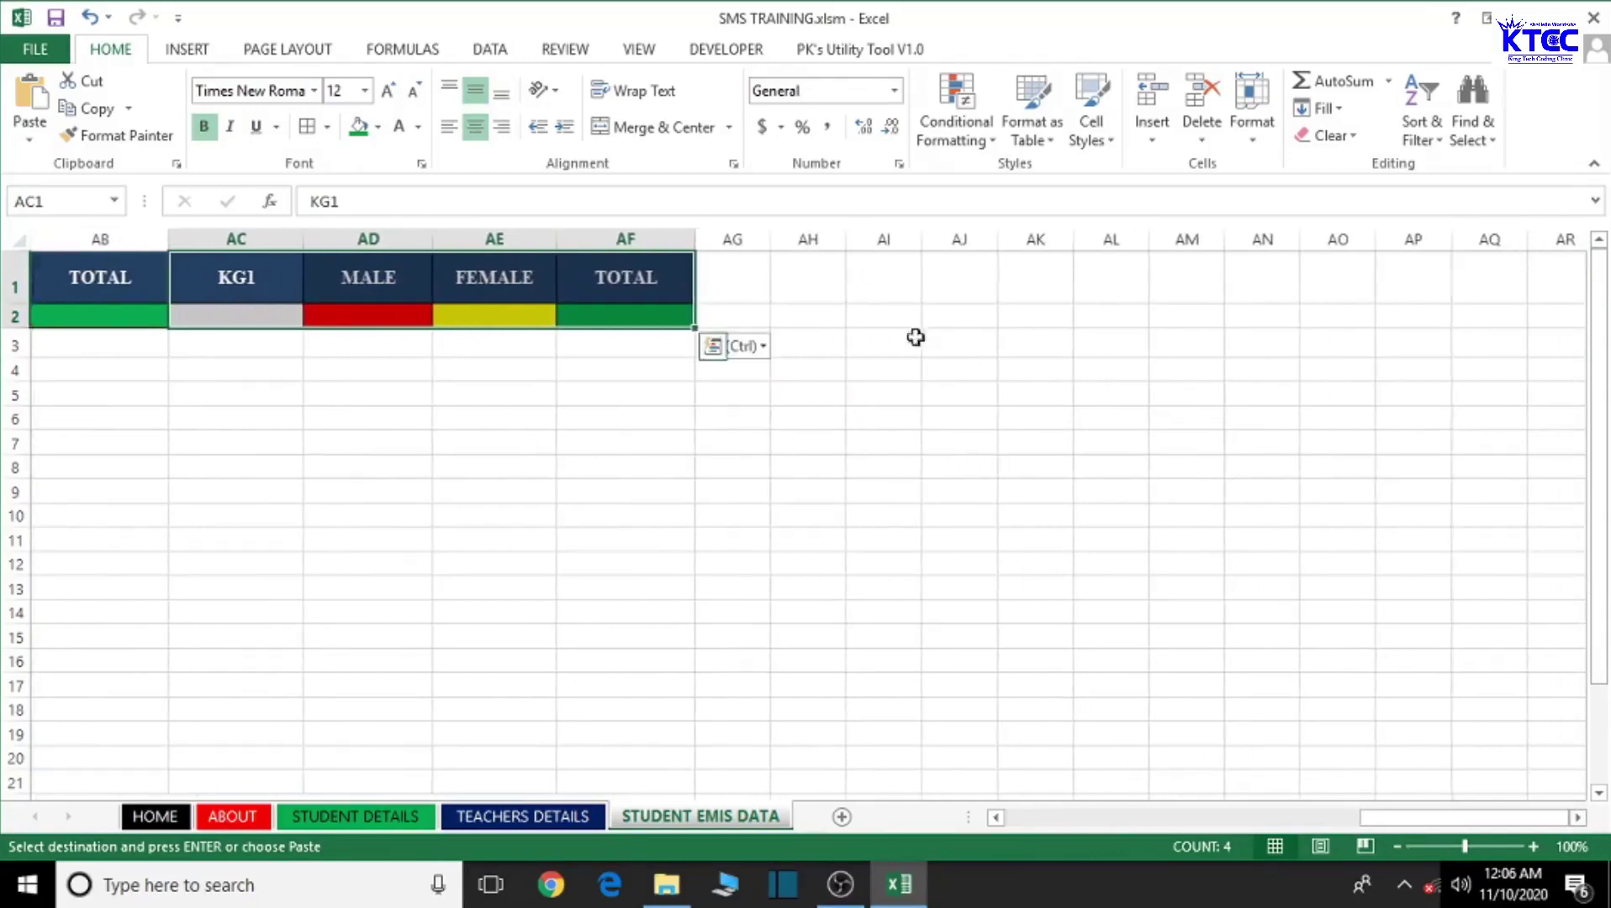
pyautogui.click(753, 283)
pyautogui.hotkey('ctrl', 'v')
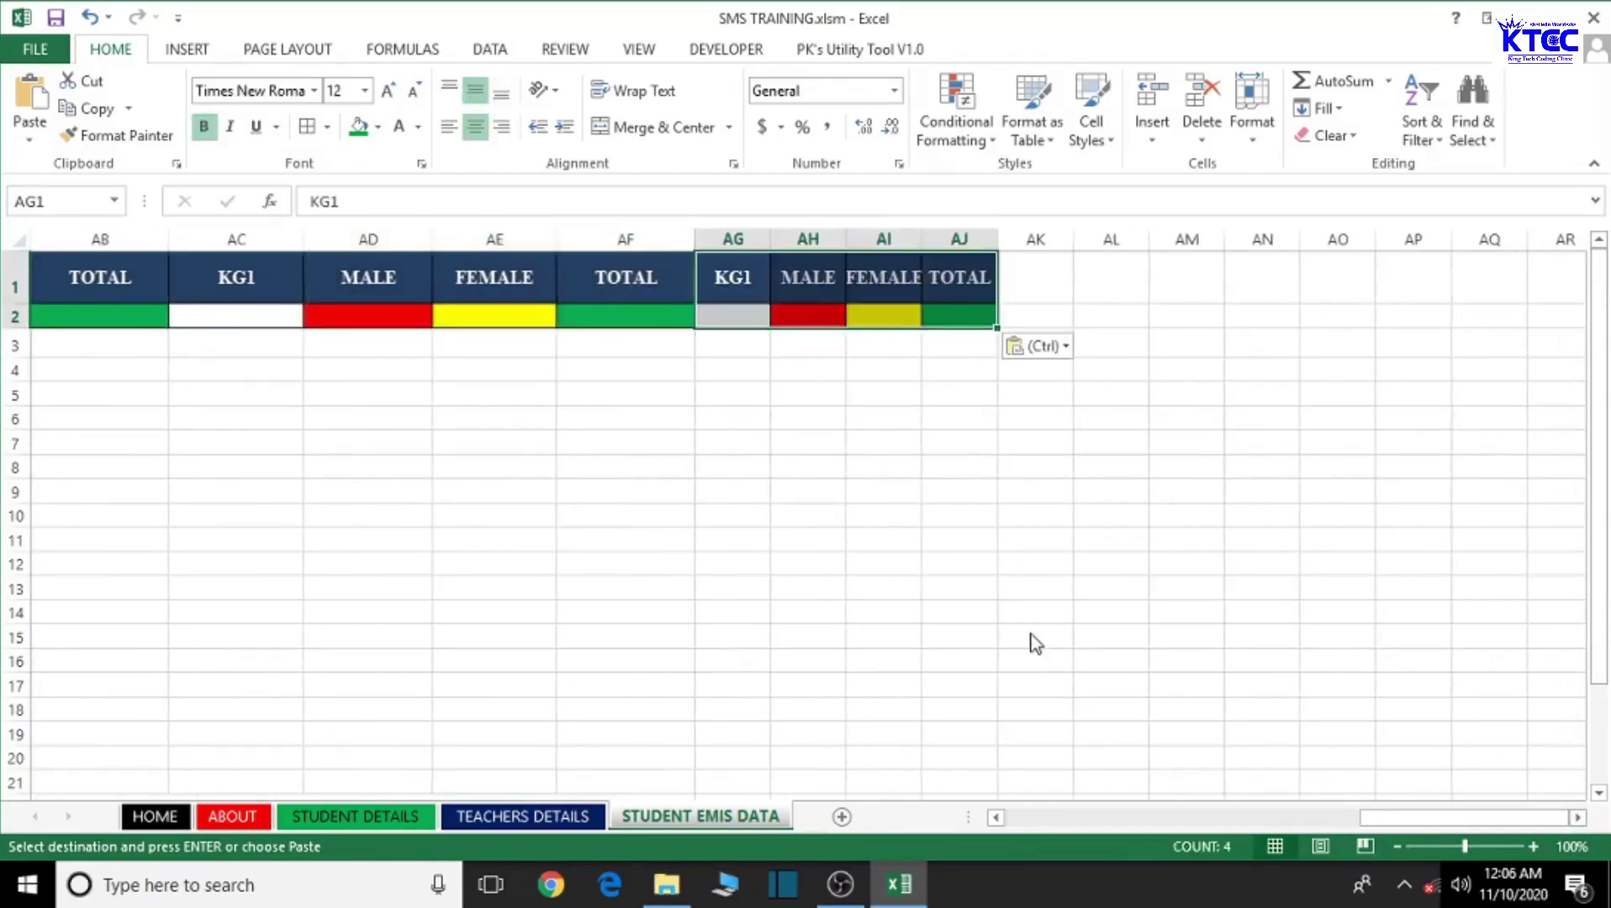
pyautogui.click(1064, 348)
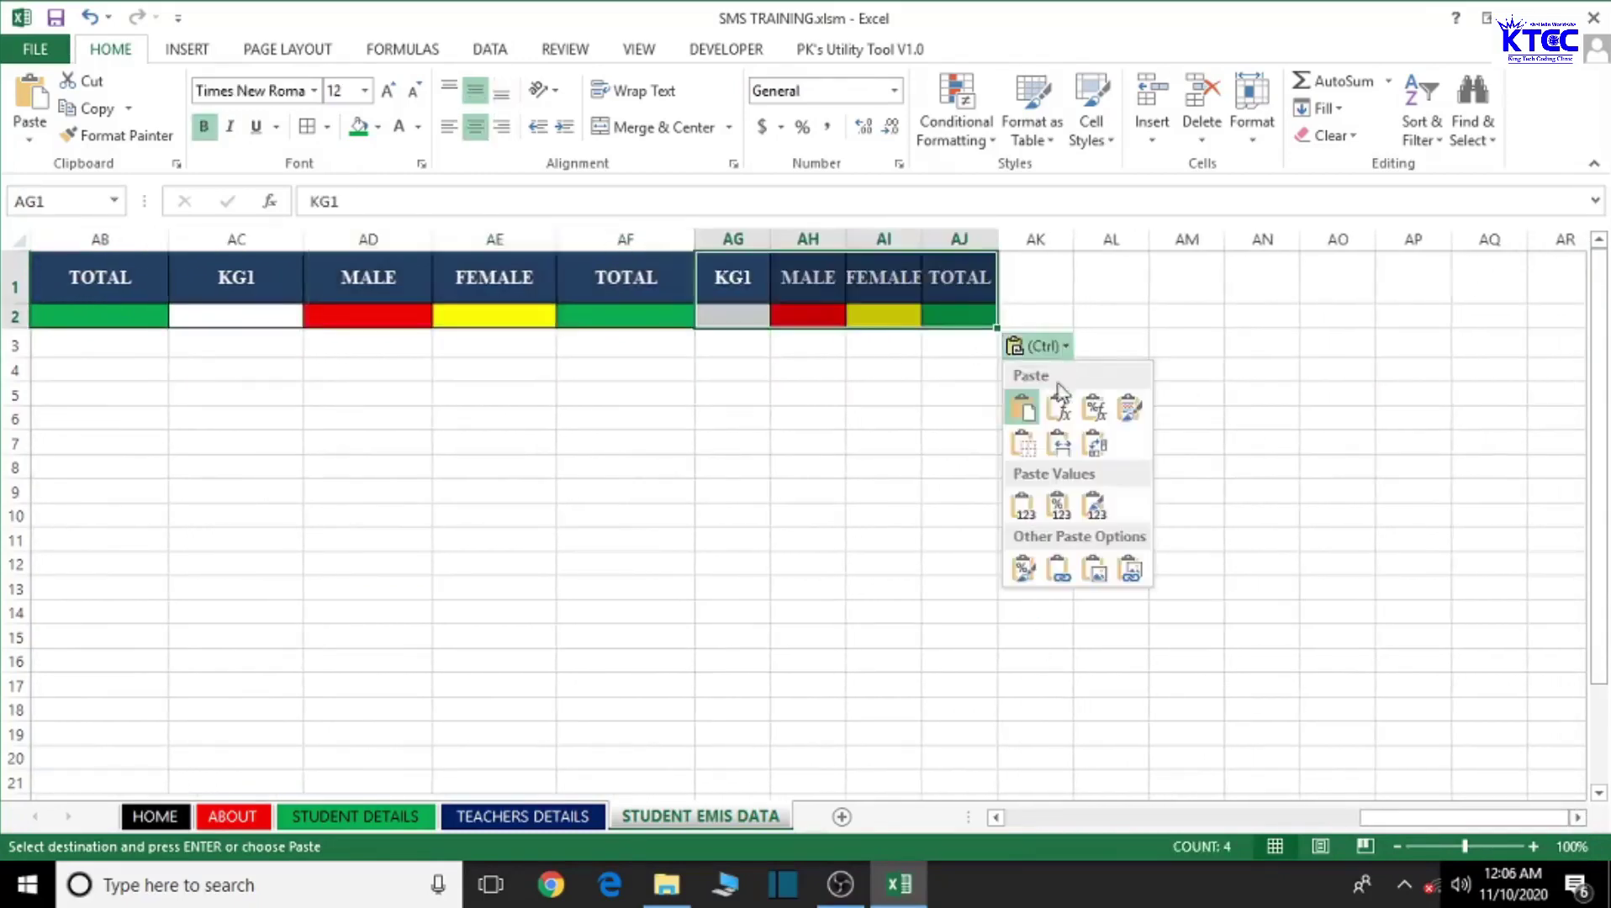
pyautogui.click(1056, 446)
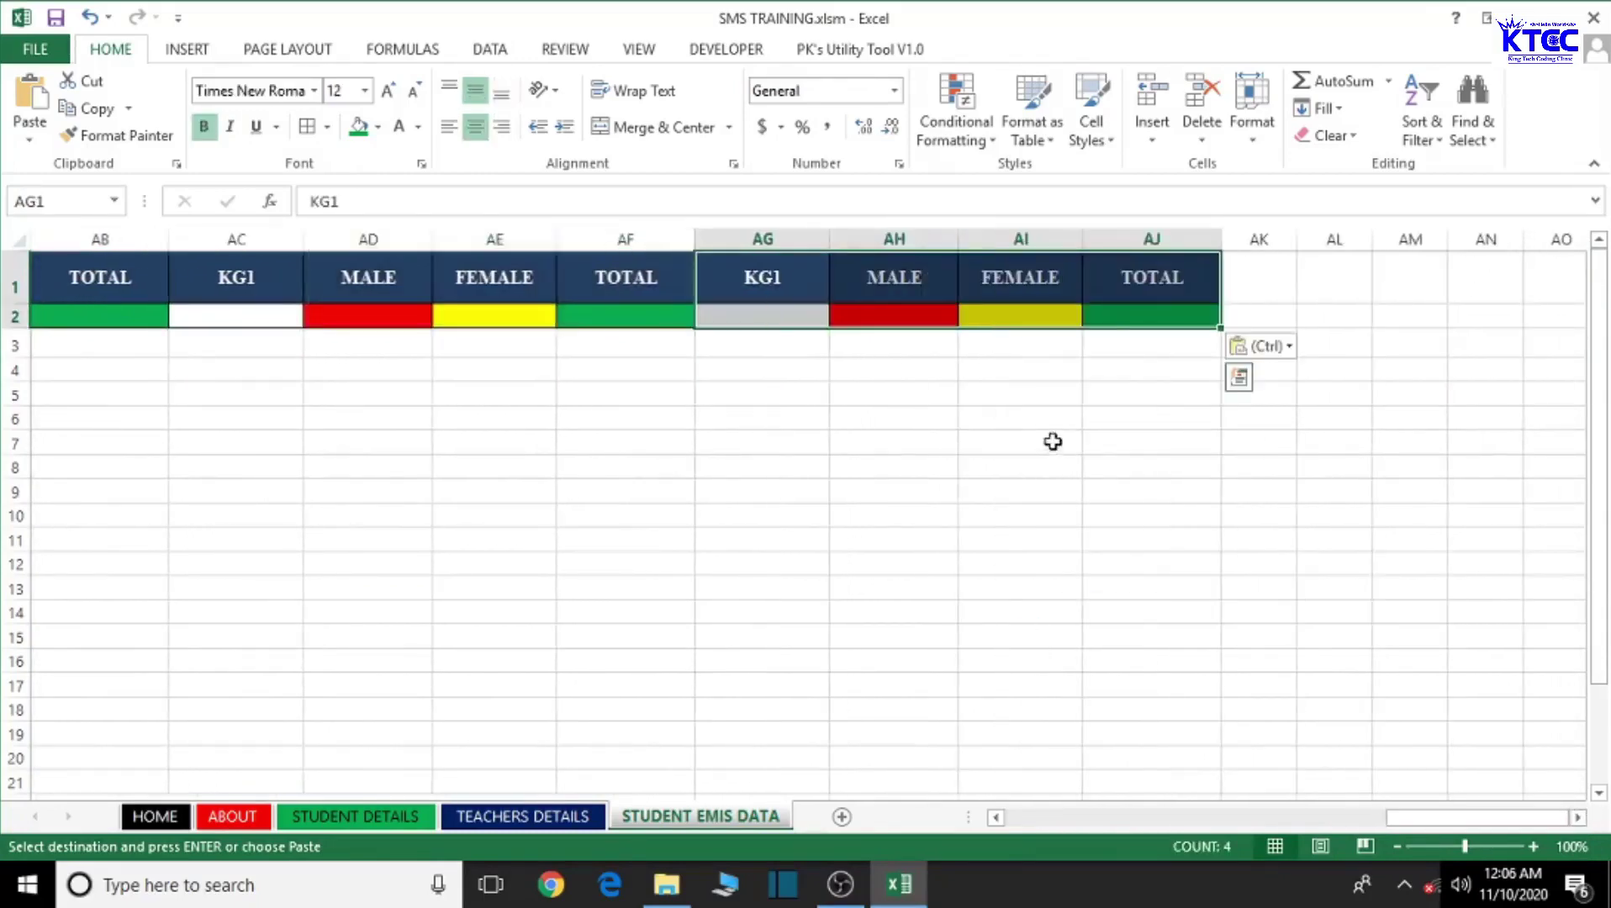
# Paste another copy of the KG1 table at AK1, keeping the source column widths.
pyautogui.click(1253, 289)
pyautogui.hotkey('ctrl', 'v')
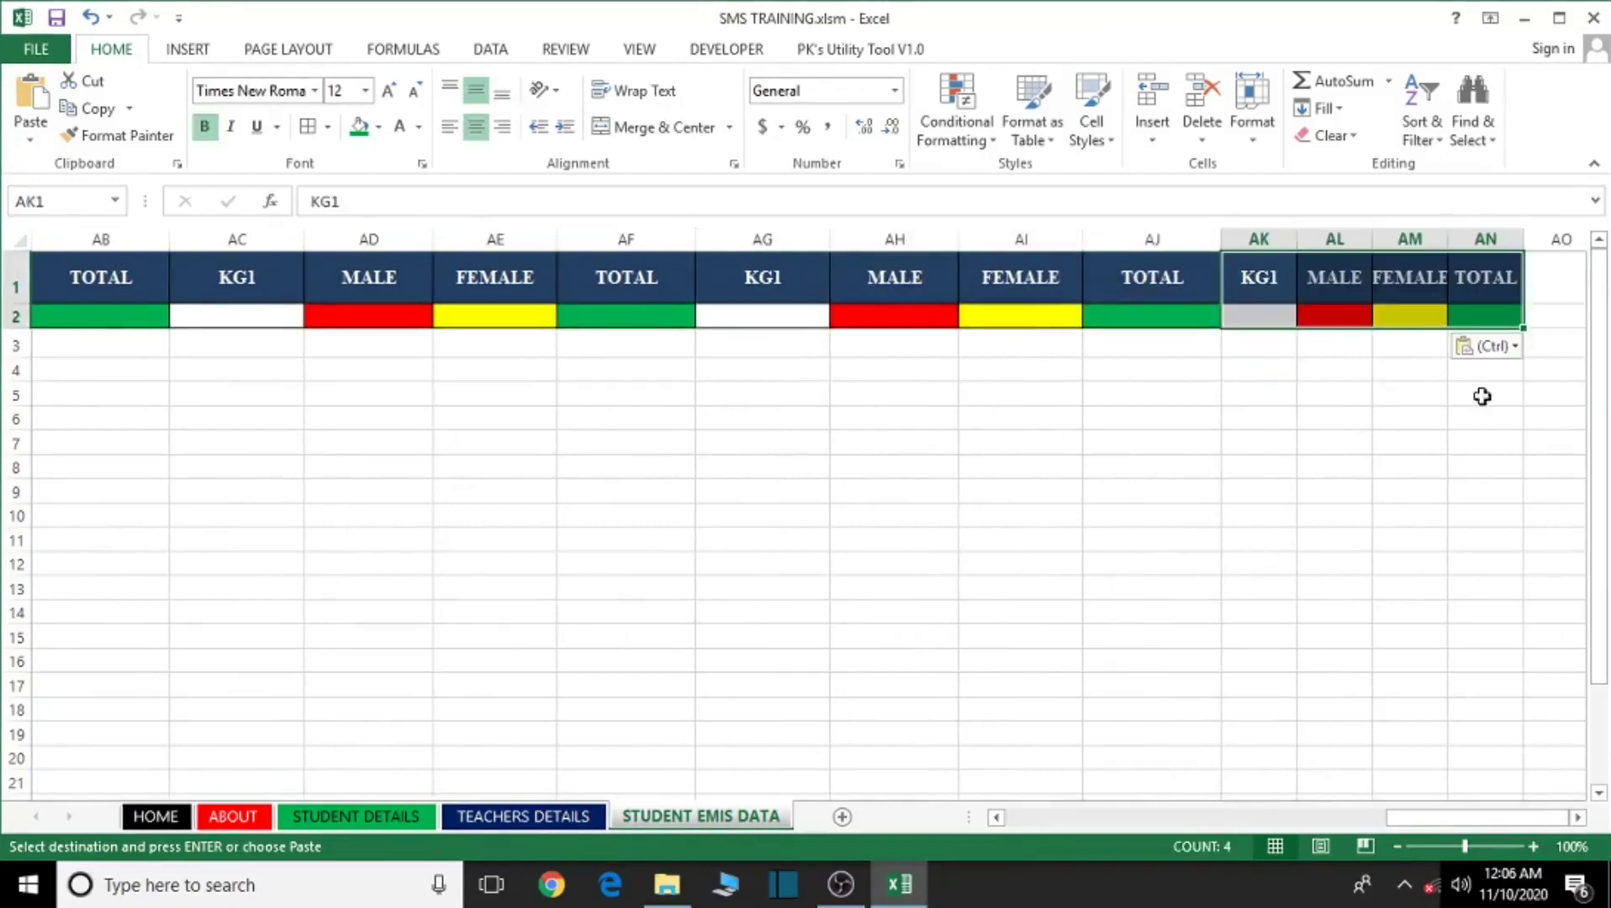
pyautogui.click(1513, 348)
pyautogui.click(1510, 441)
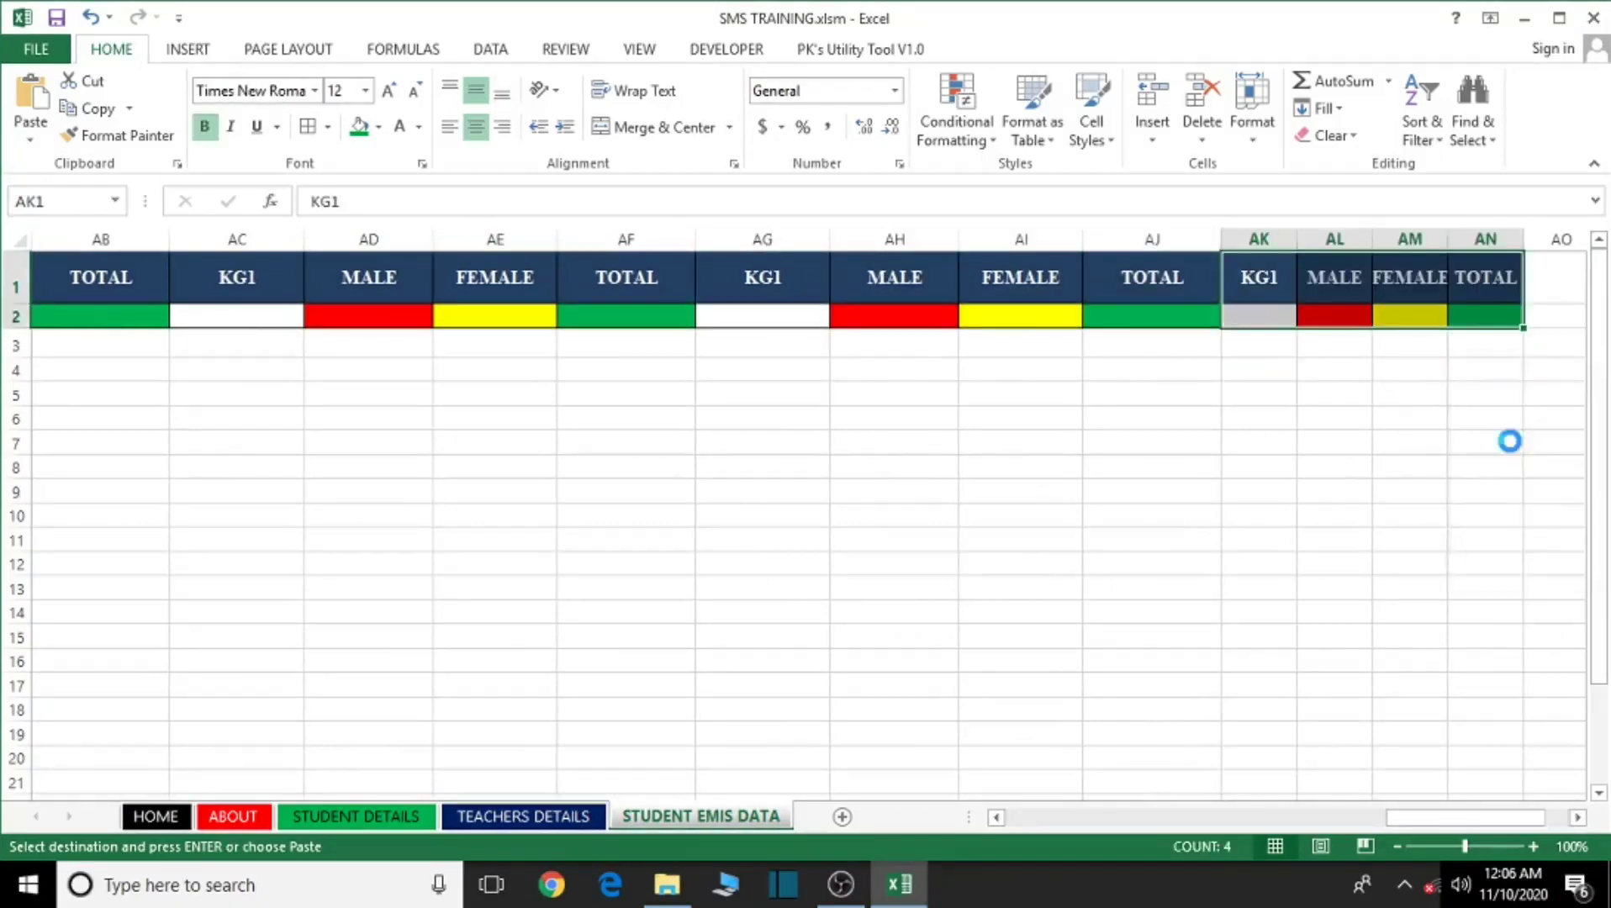
# Paste another copy of the KG1 table at AO1, keeping the source column widths.
pyautogui.hscroll(6, 1577, 817)
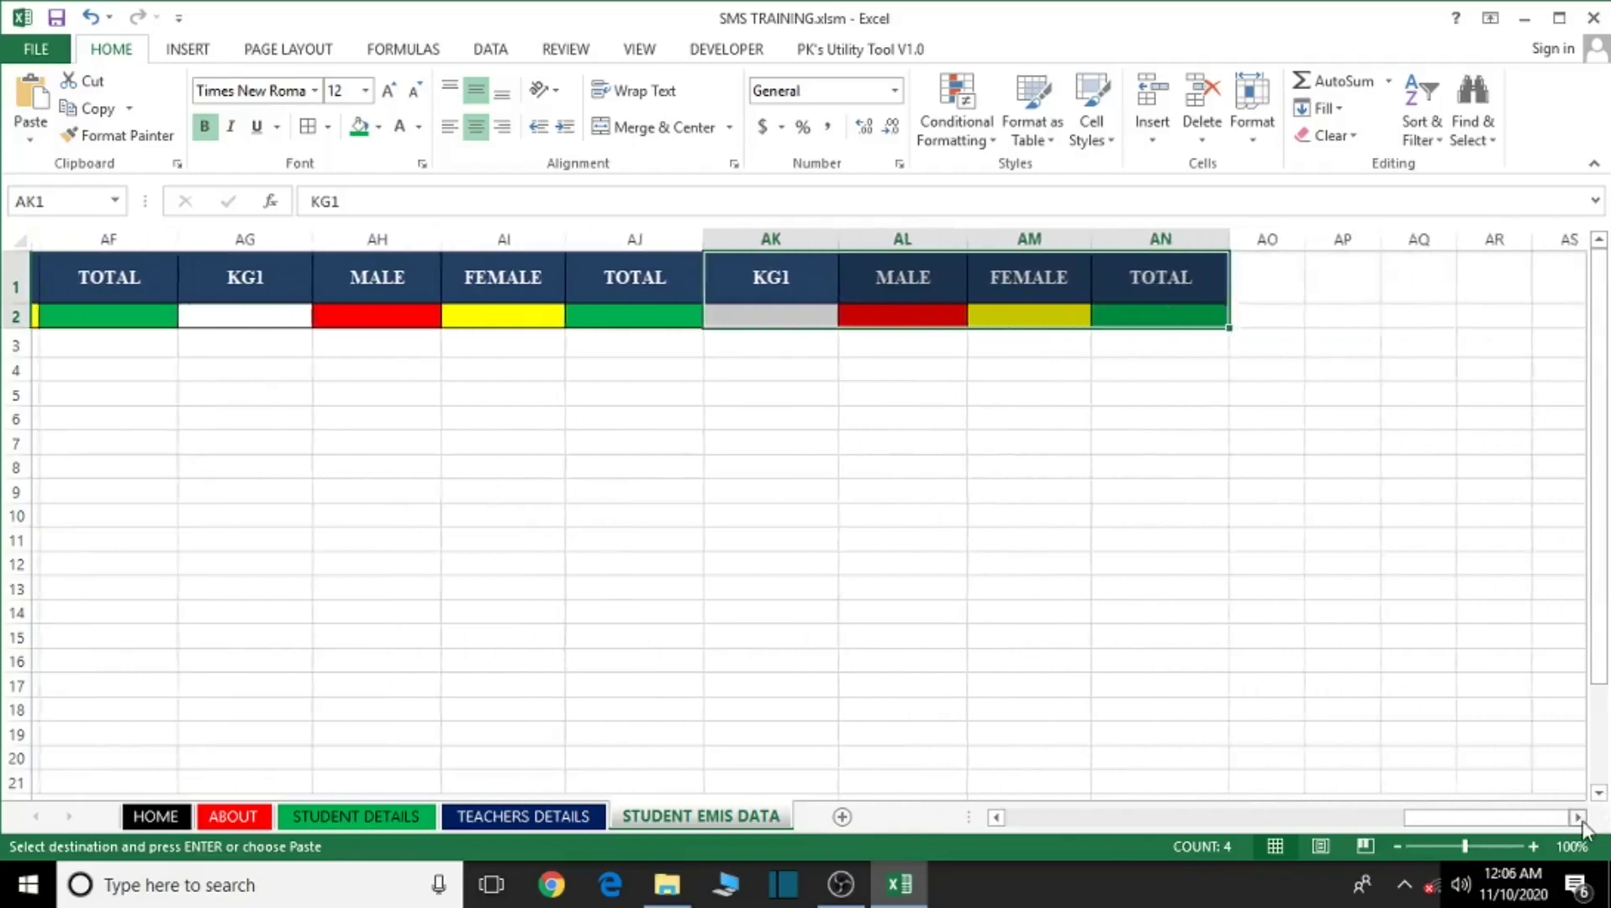
pyautogui.click(1004, 291)
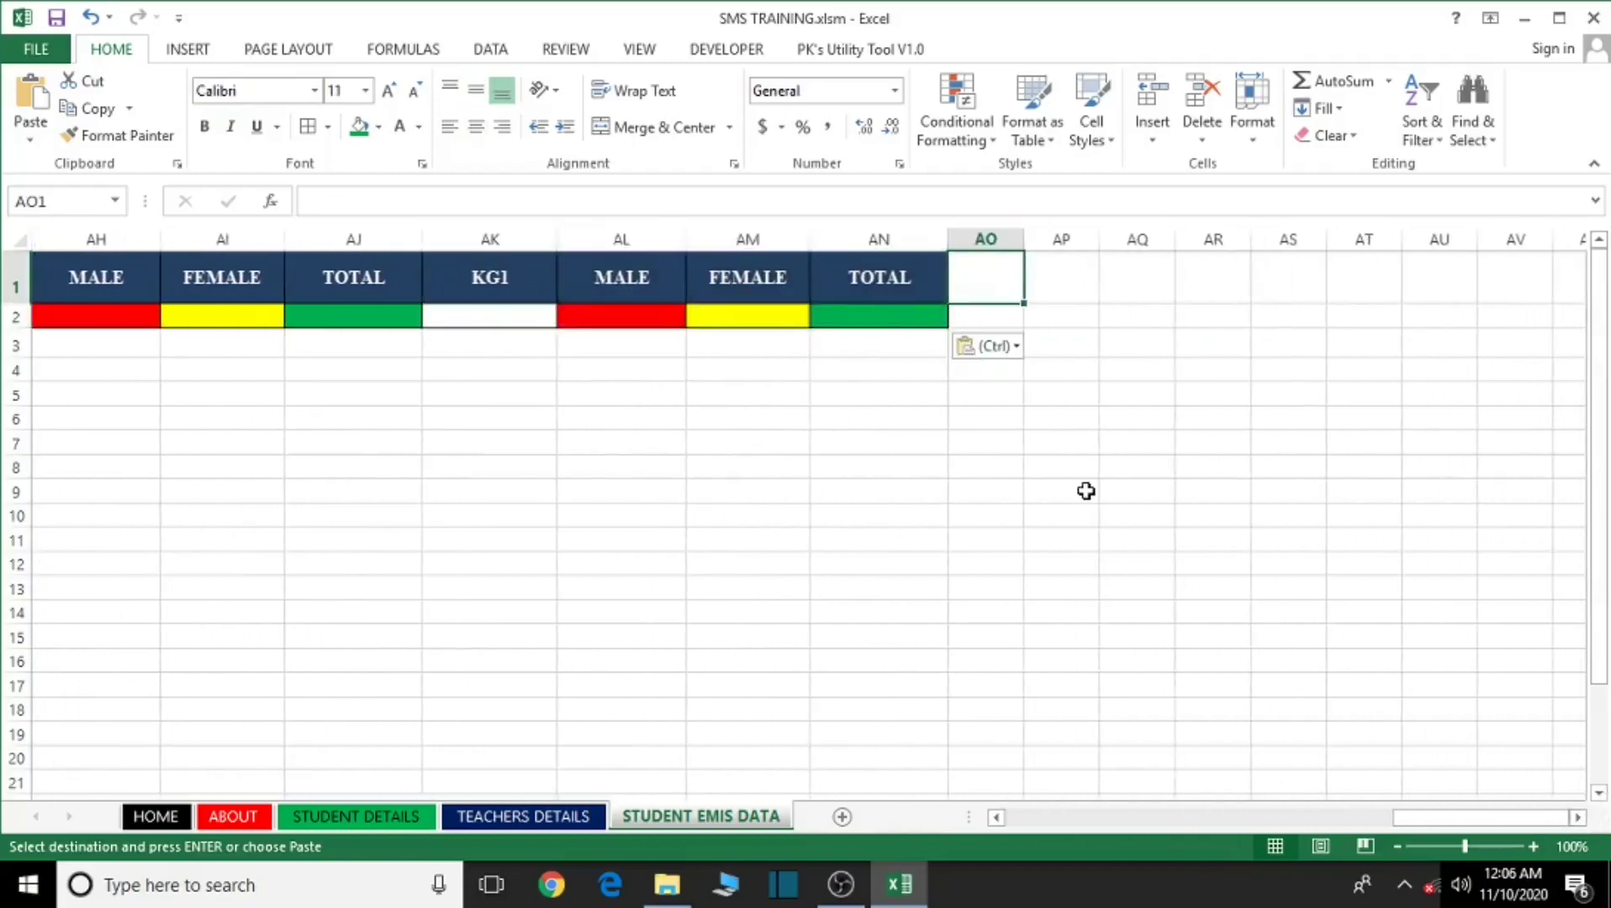
pyautogui.hotkey('ctrl', 'v')
pyautogui.click(1317, 348)
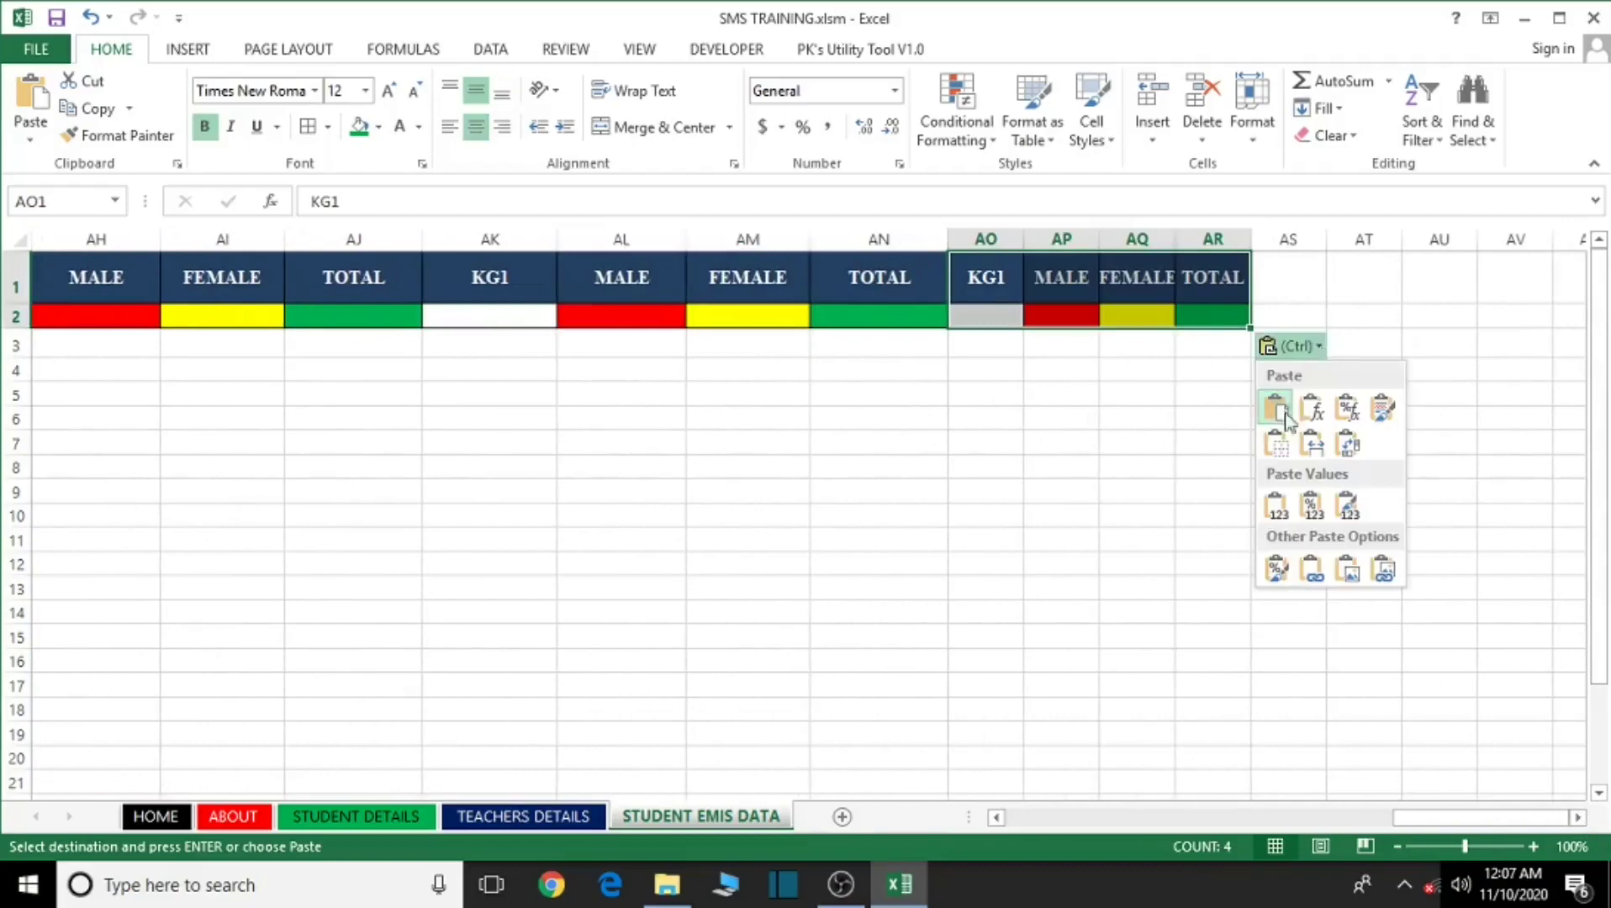
pyautogui.click(1312, 443)
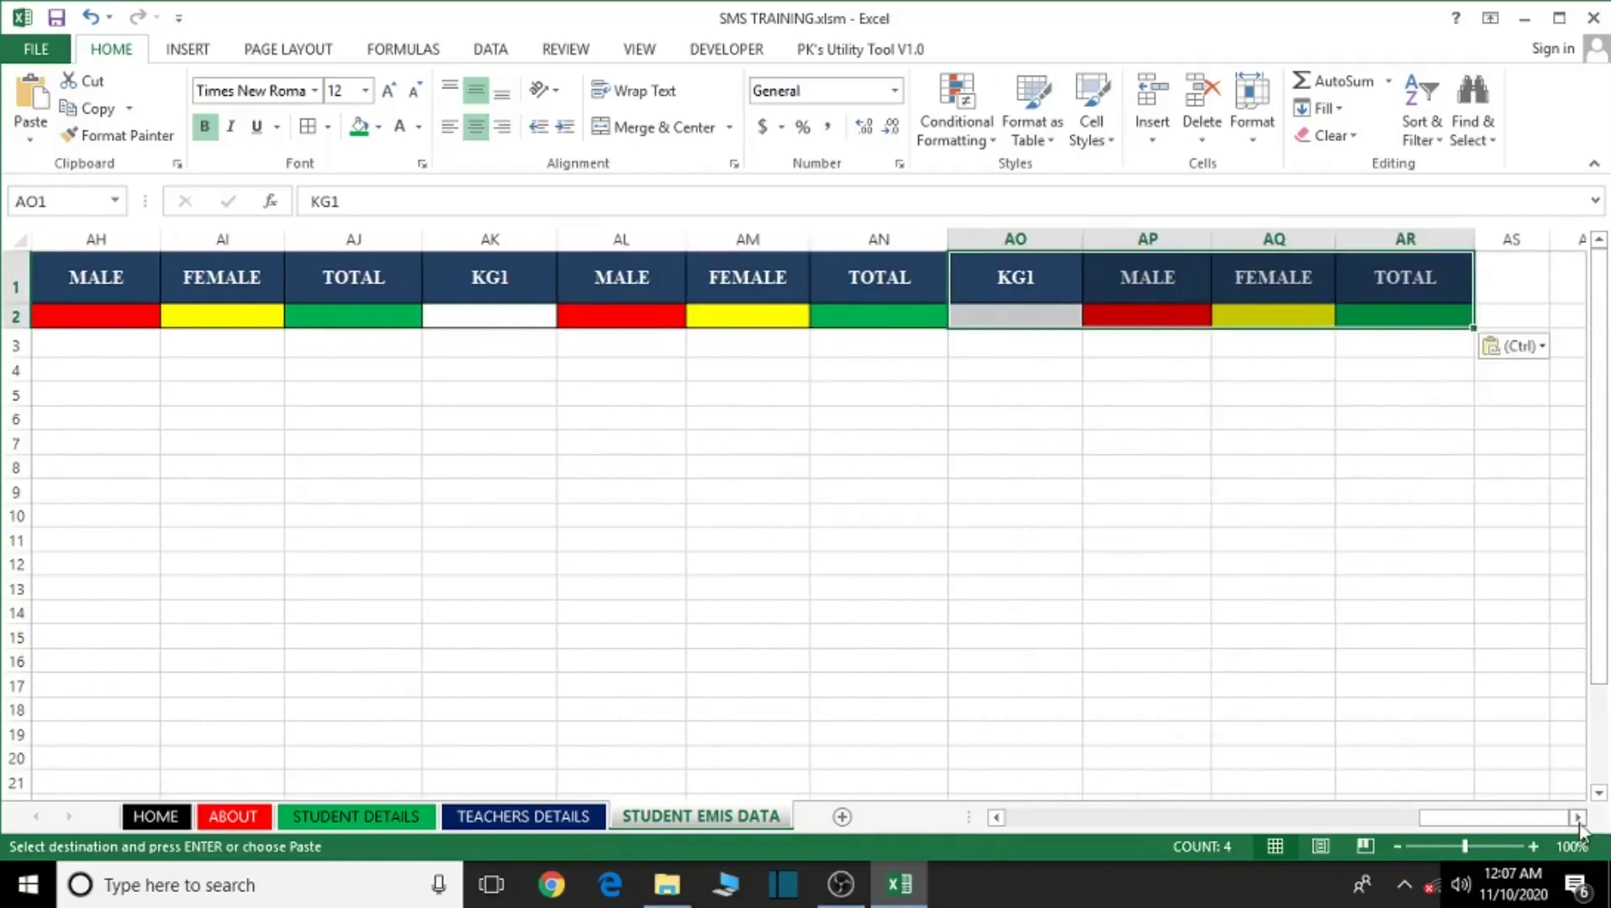
# Paste another copy of the KG1 table at AS1, keeping the source column widths.
pyautogui.hscroll(5, 1578, 828)
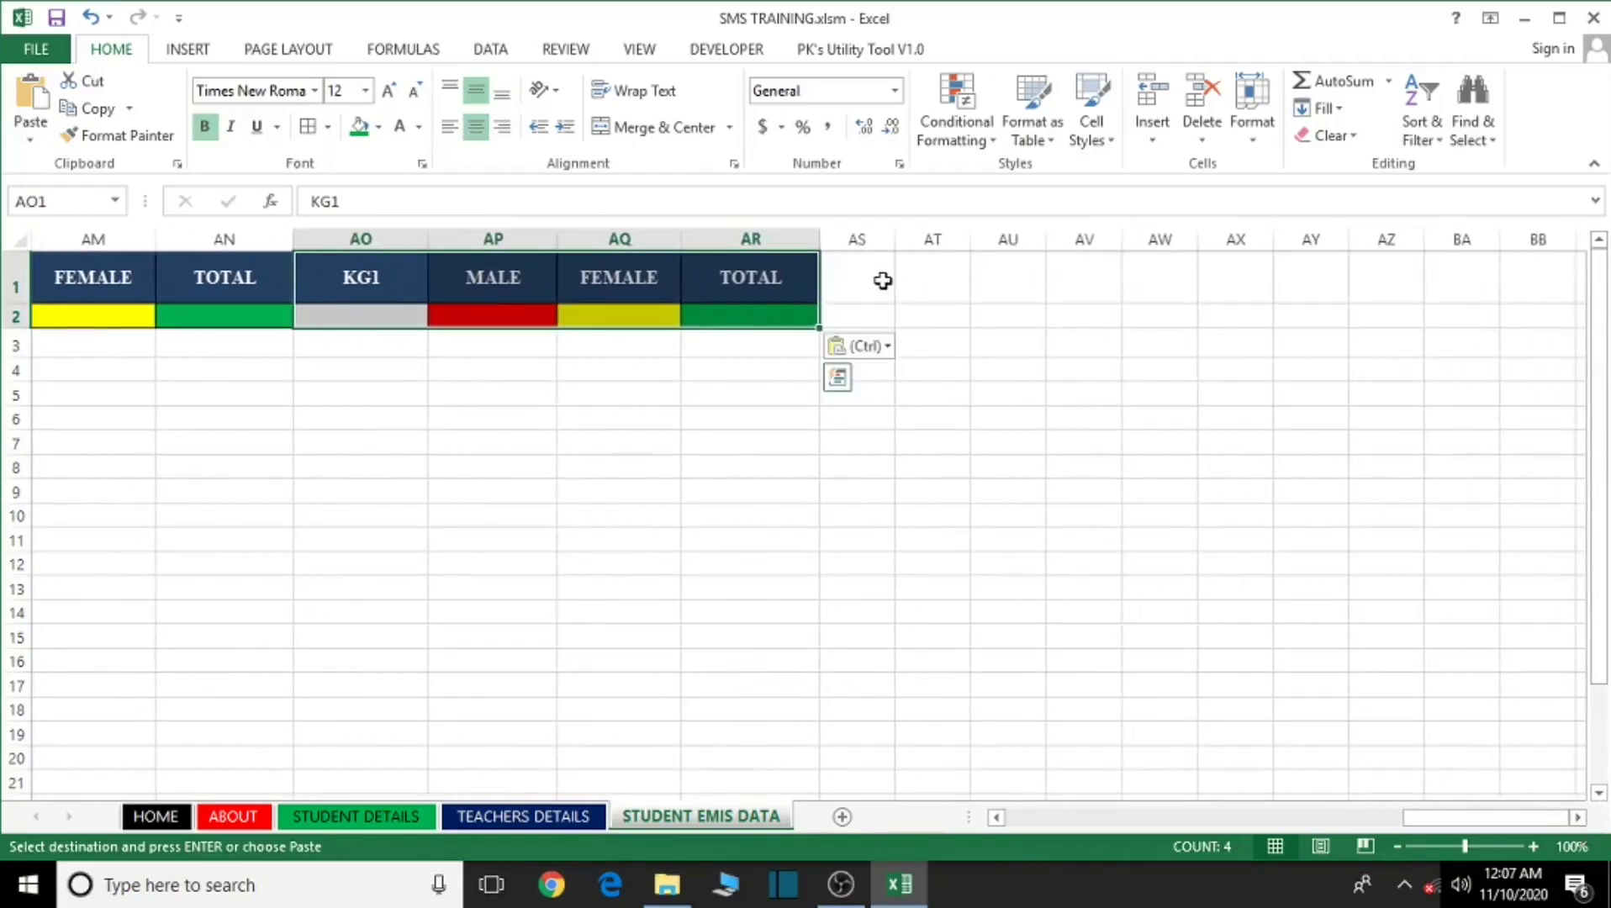
pyautogui.click(882, 281)
pyautogui.write('KG1\tMALE\tFEMALE\tTOTAL')
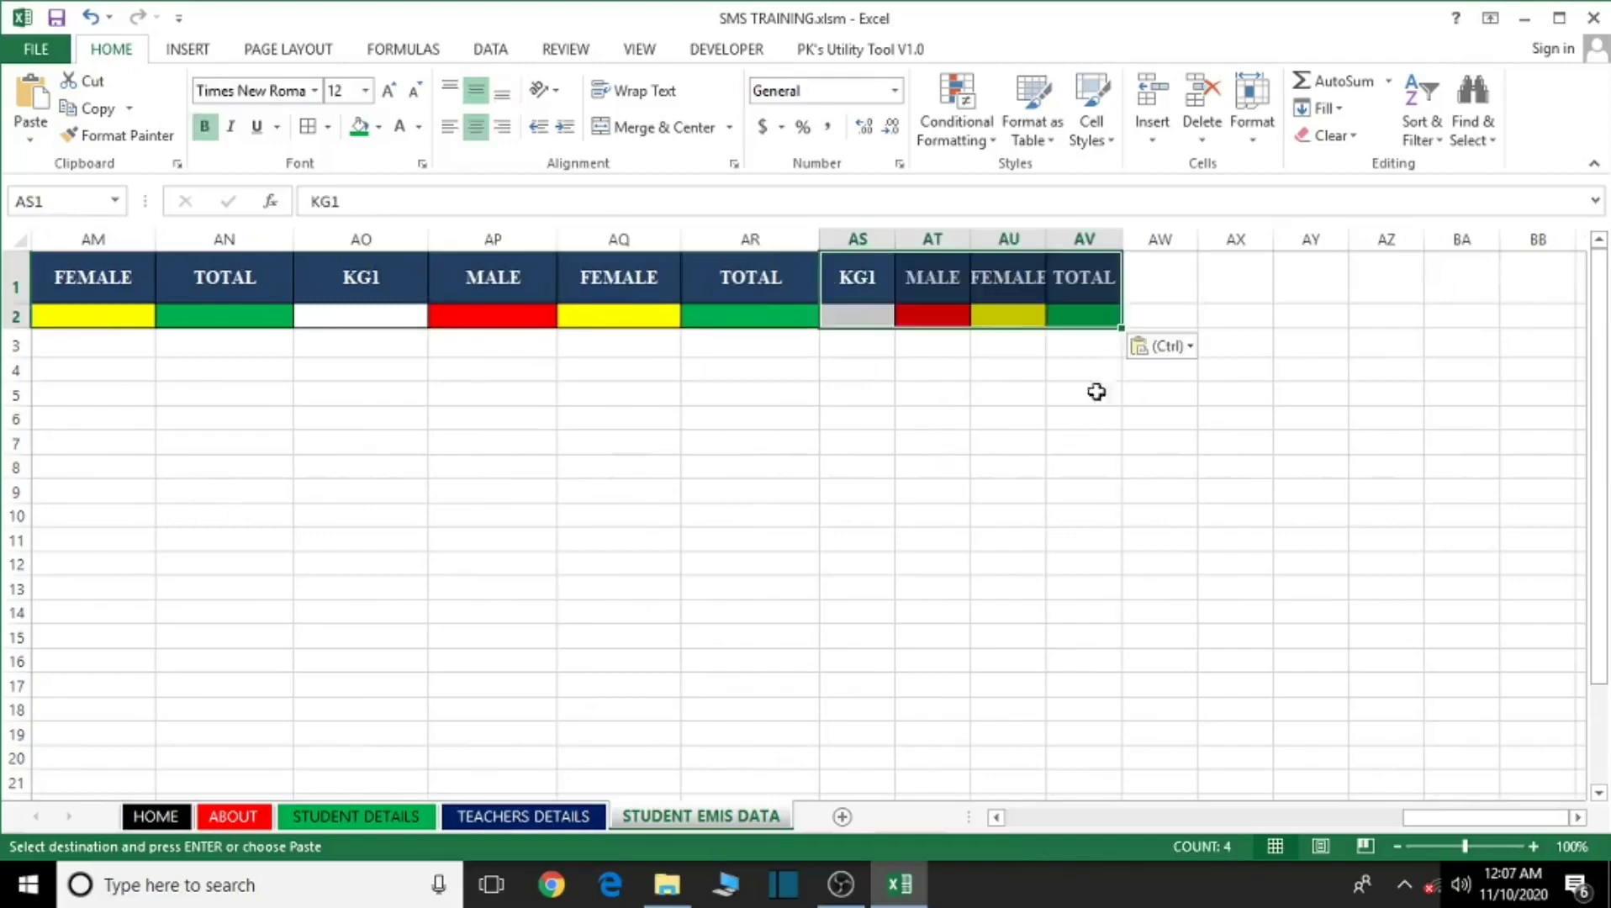
pyautogui.click(1169, 345)
pyautogui.click(1182, 443)
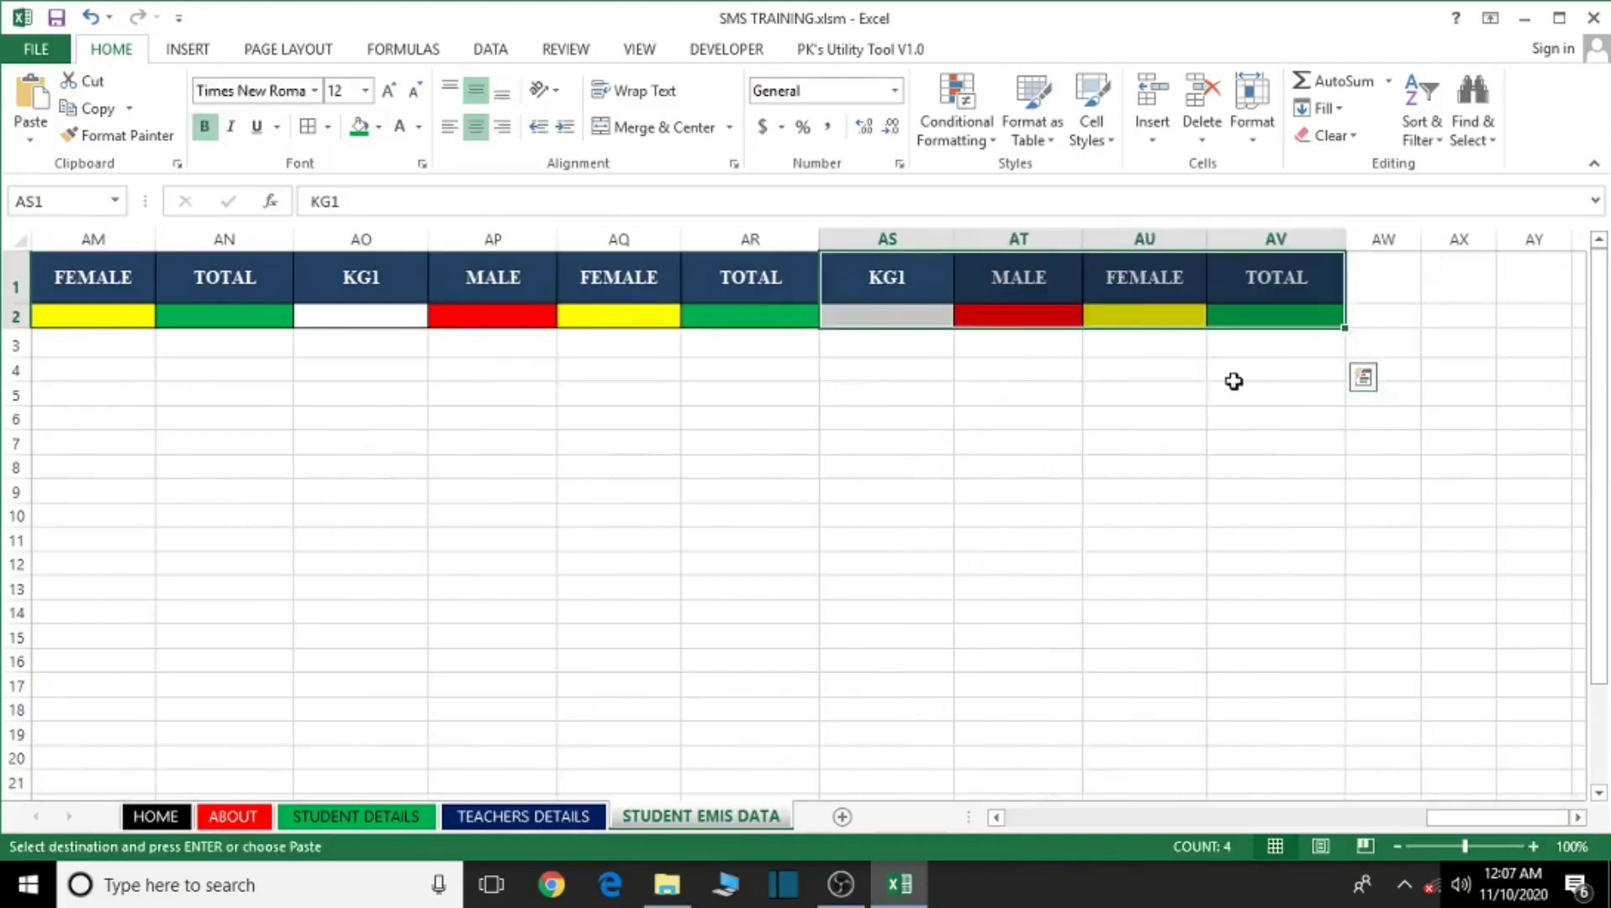
# Paste another copy of the KG1 table at AW1, keeping the source column widths.
pyautogui.hscroll(4, 1586, 822)
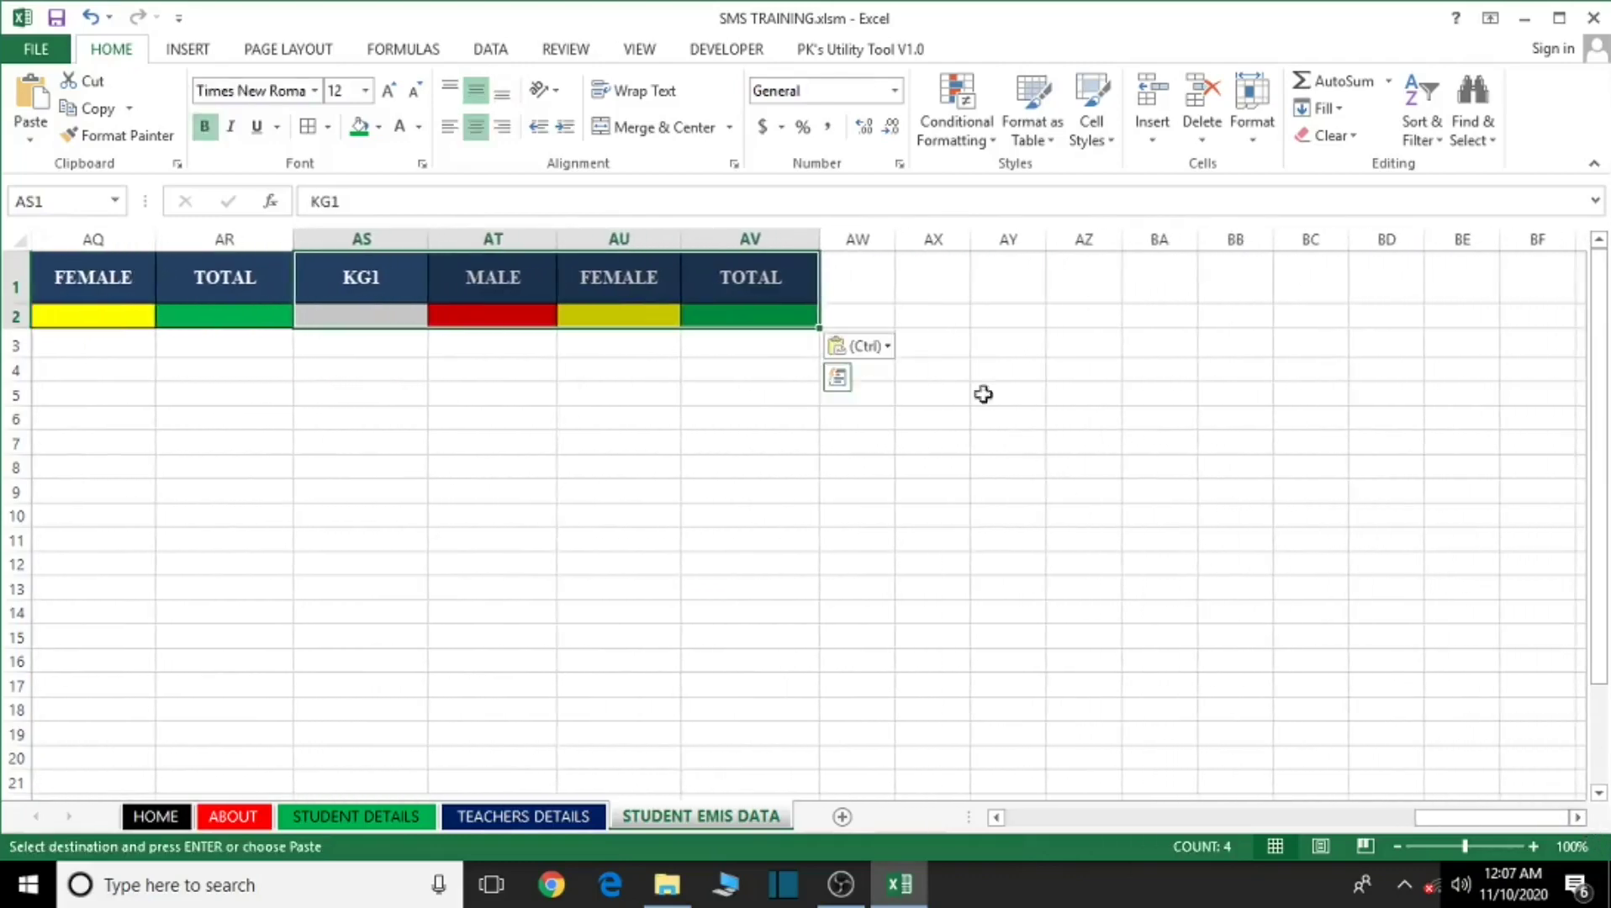
pyautogui.click(885, 276)
pyautogui.write('KG1\tMALE\tFEMALE\tTOTAL')
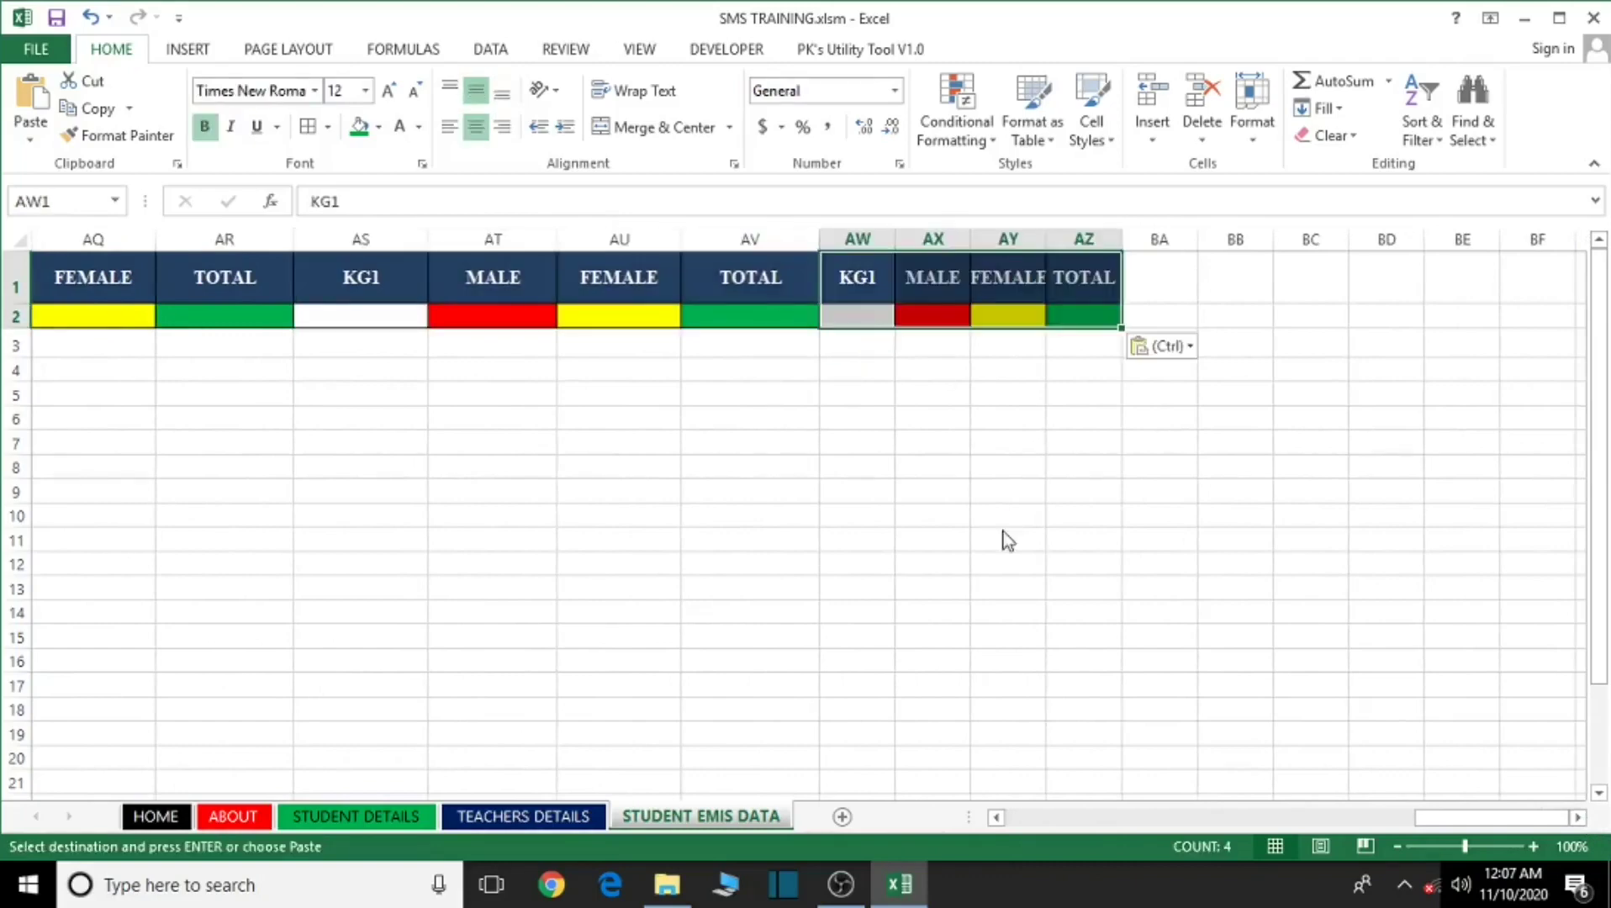
pyautogui.click(1188, 347)
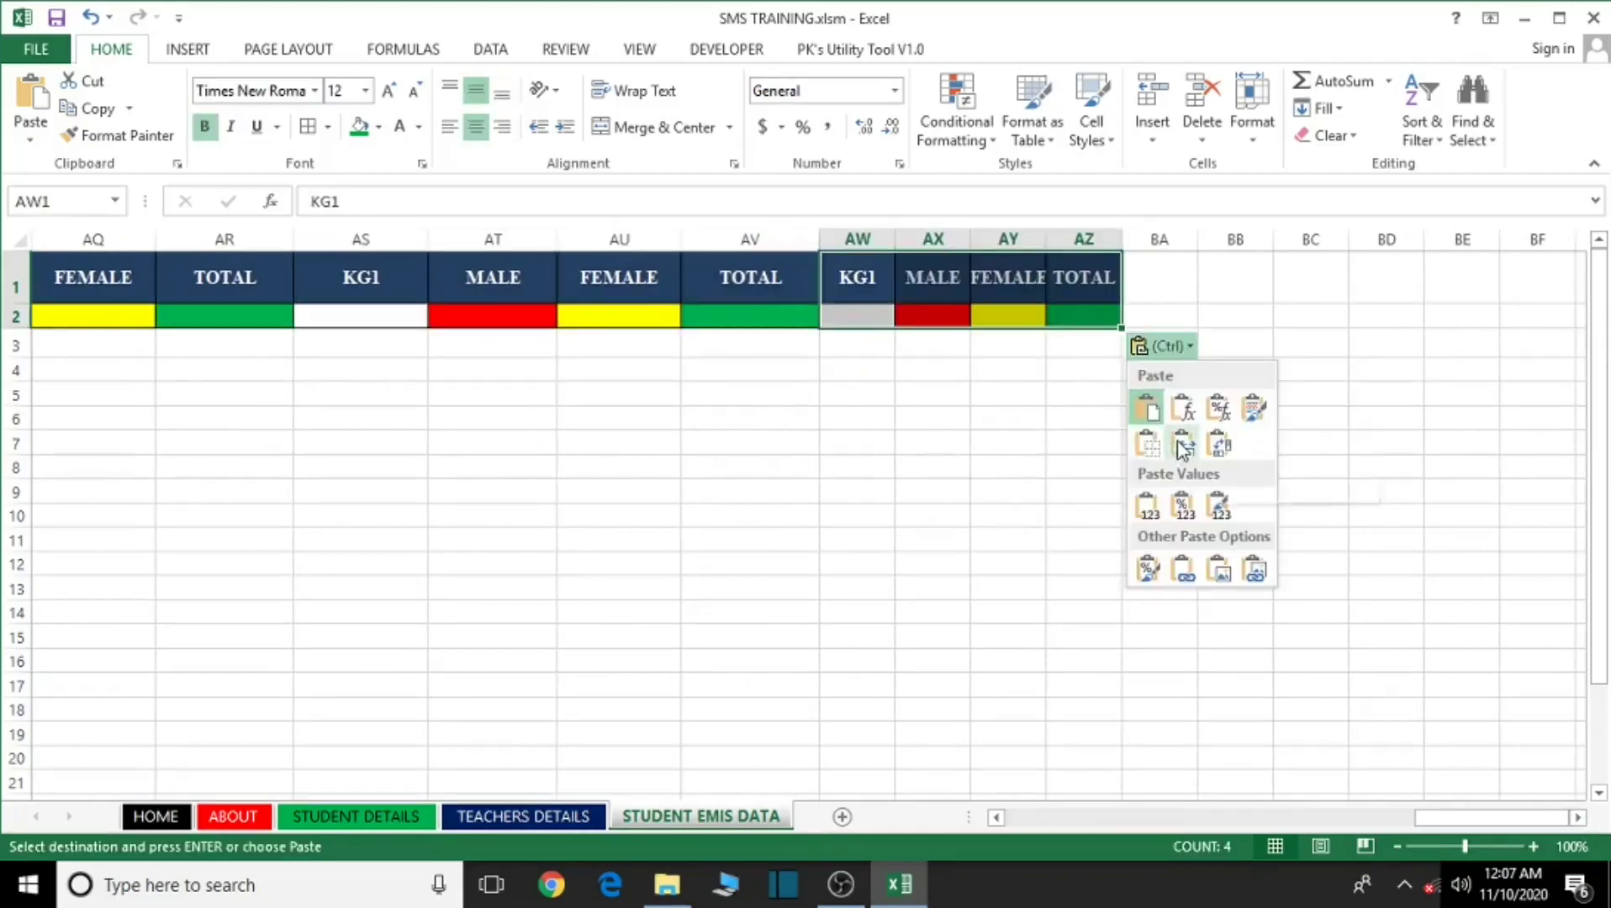
pyautogui.click(1180, 454)
# Paste another copy of the KG1 table at BA1, keeping the source column widths.
pyautogui.click(1371, 274)
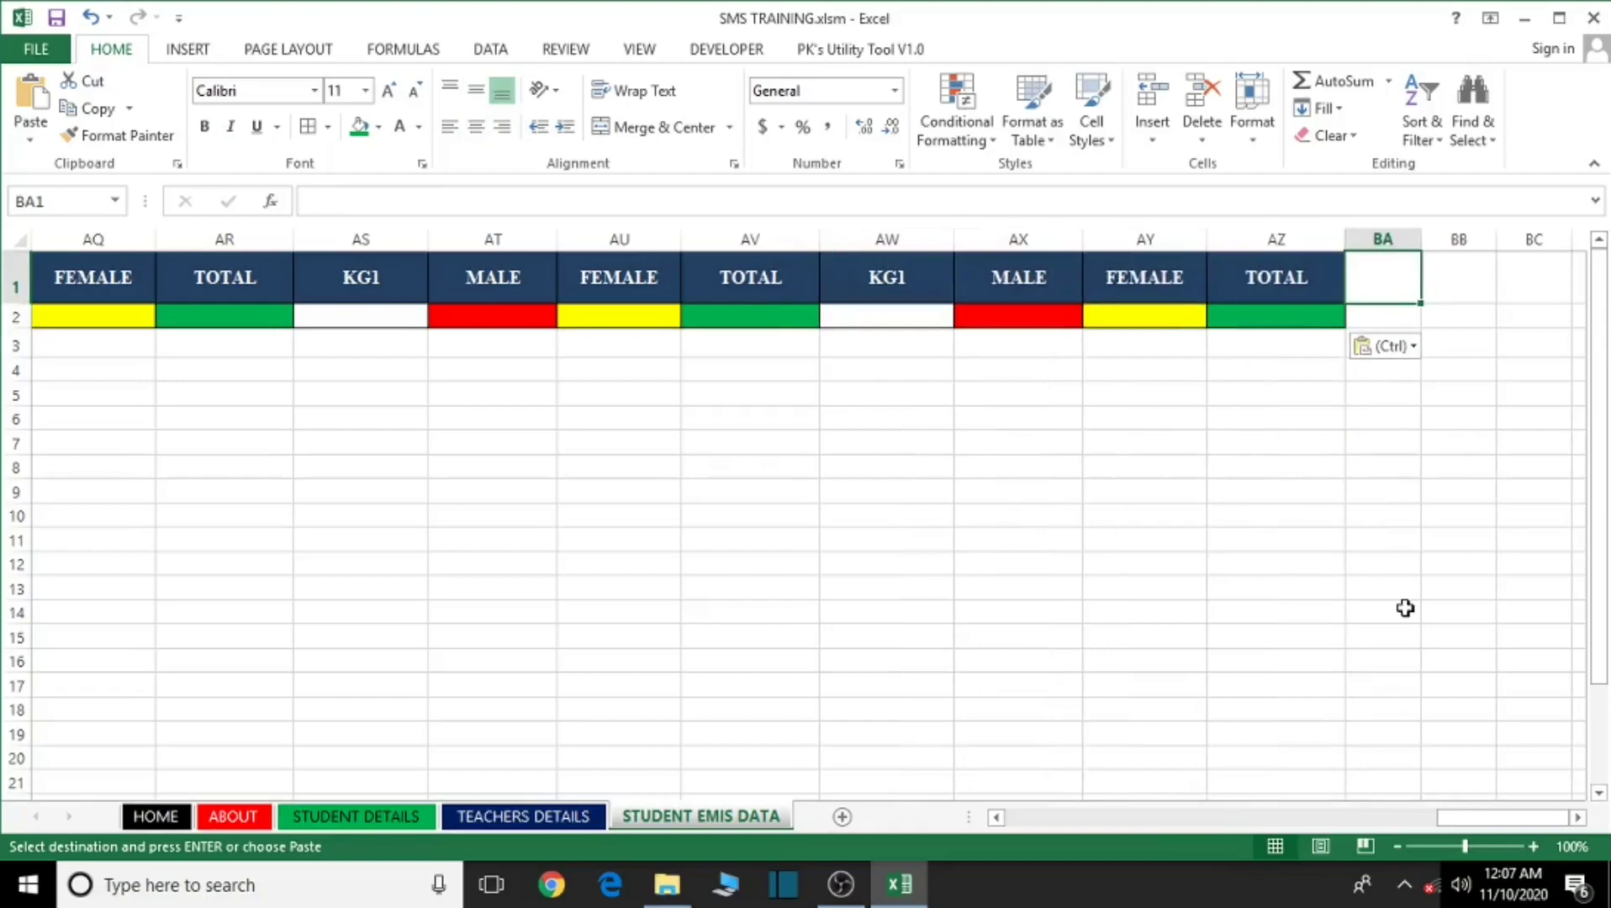
pyautogui.write('KG1\tMALE\tFEMALE\tTOTAL')
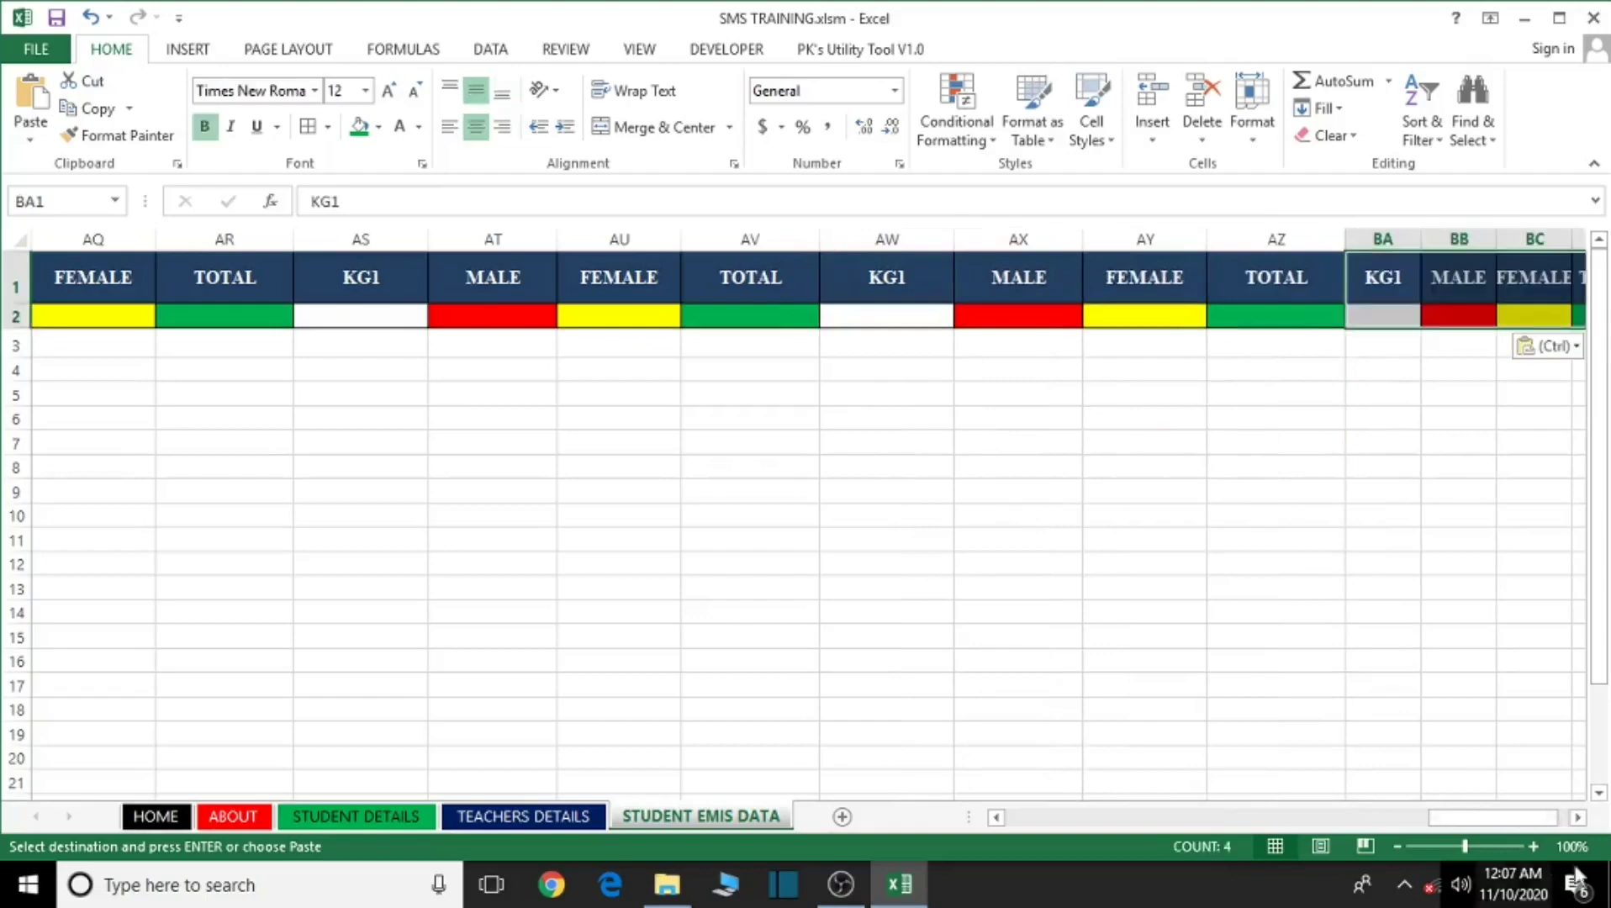
pyautogui.click(1578, 818)
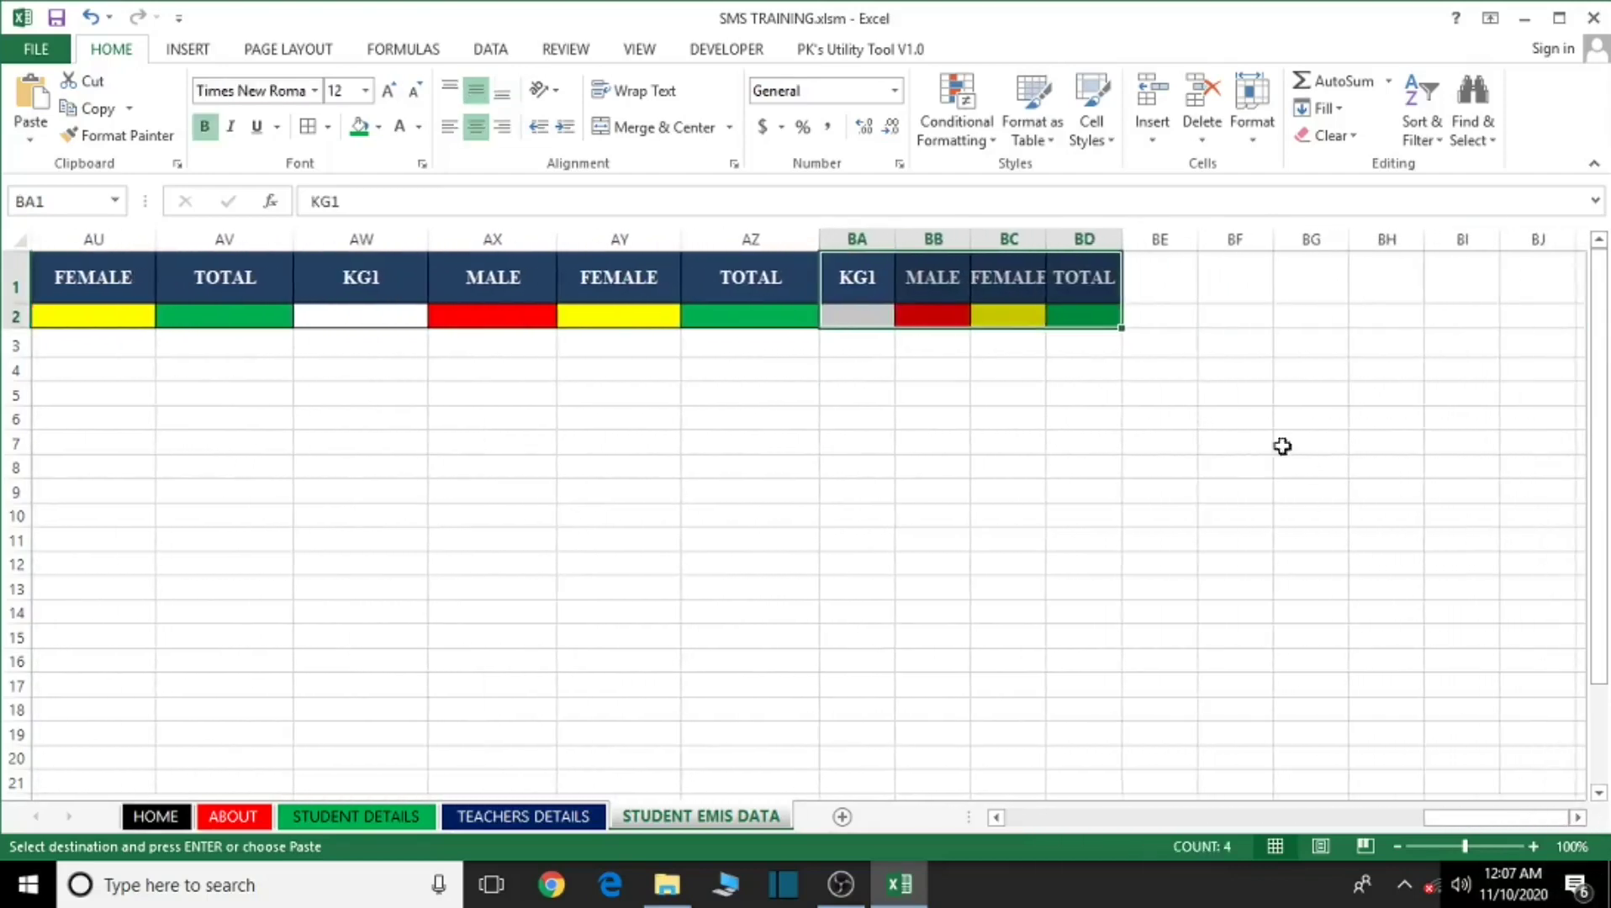
pyautogui.click(1191, 346)
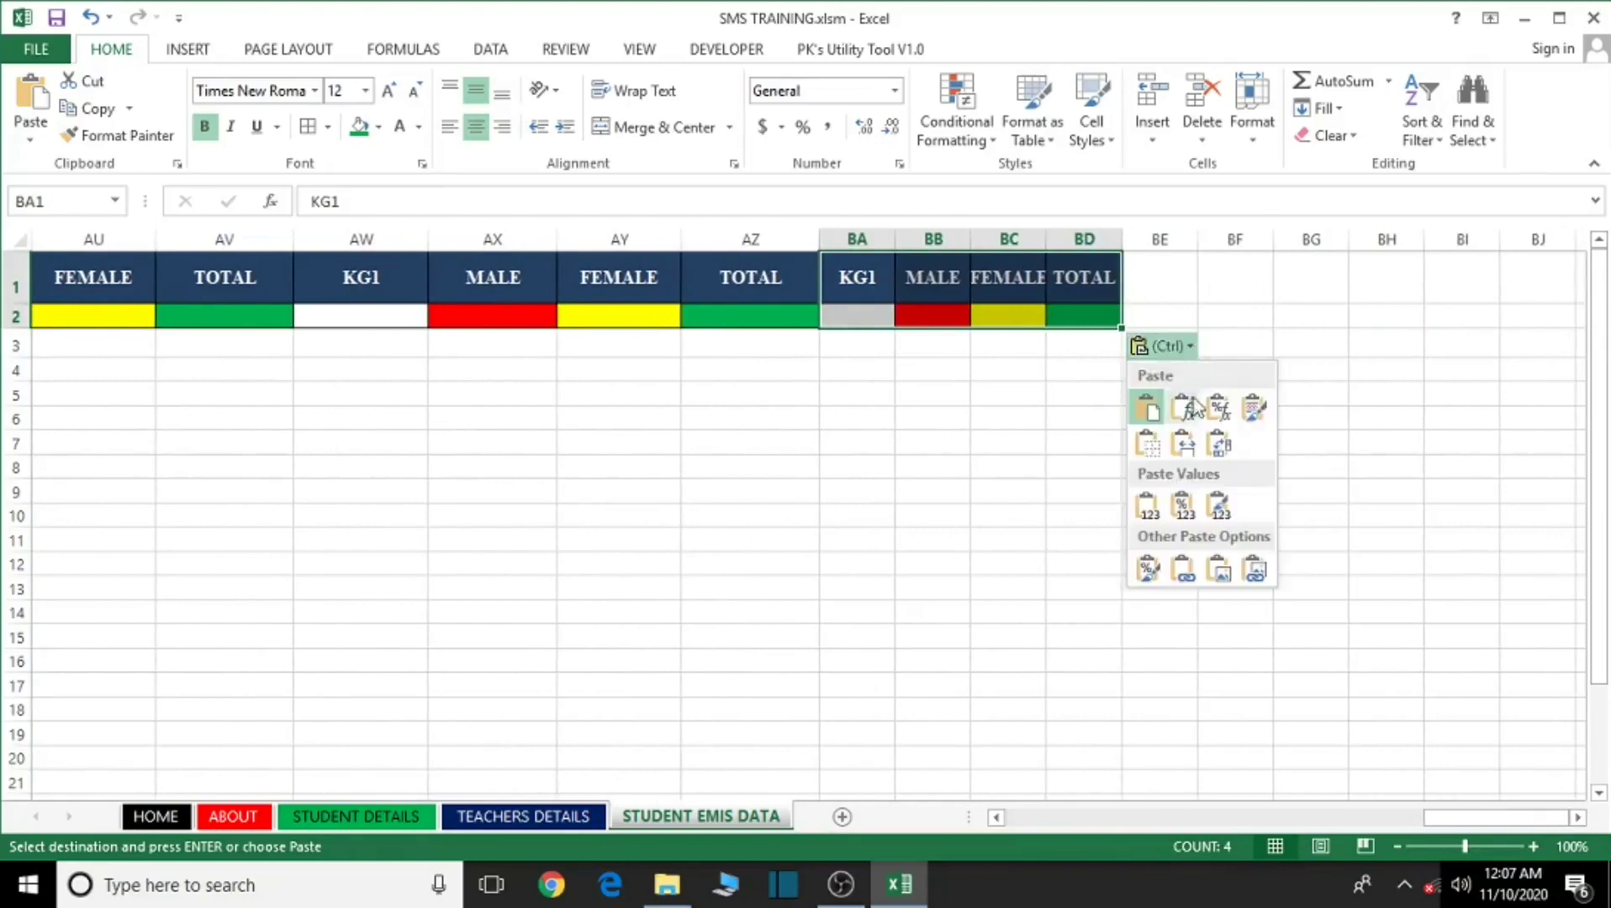
pyautogui.click(1185, 442)
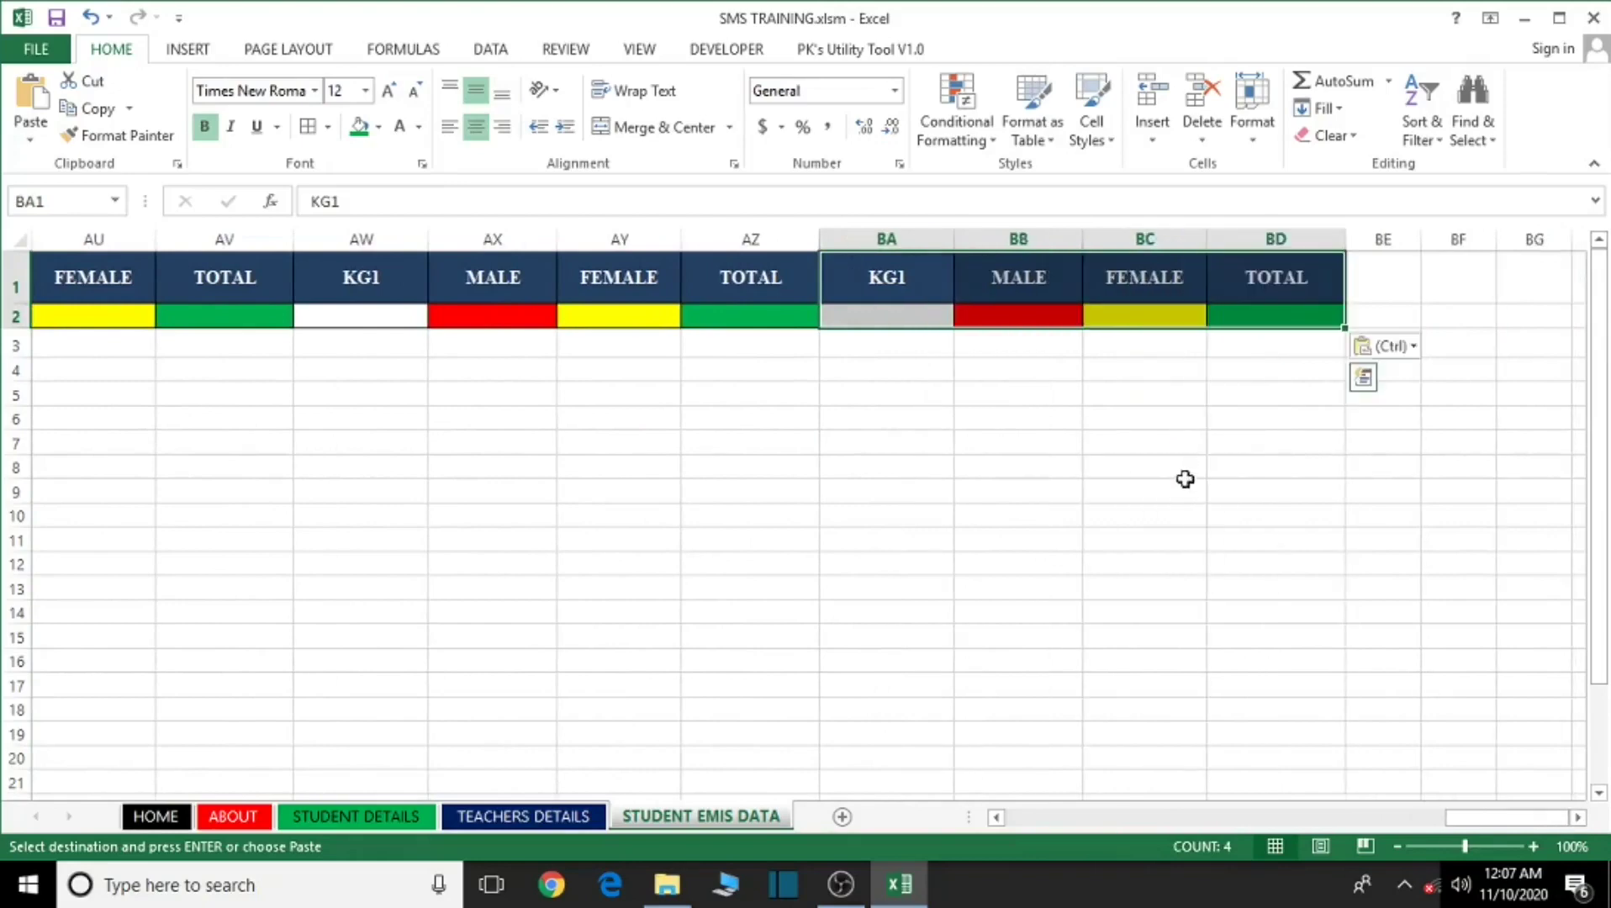
pyautogui.click(1578, 818)
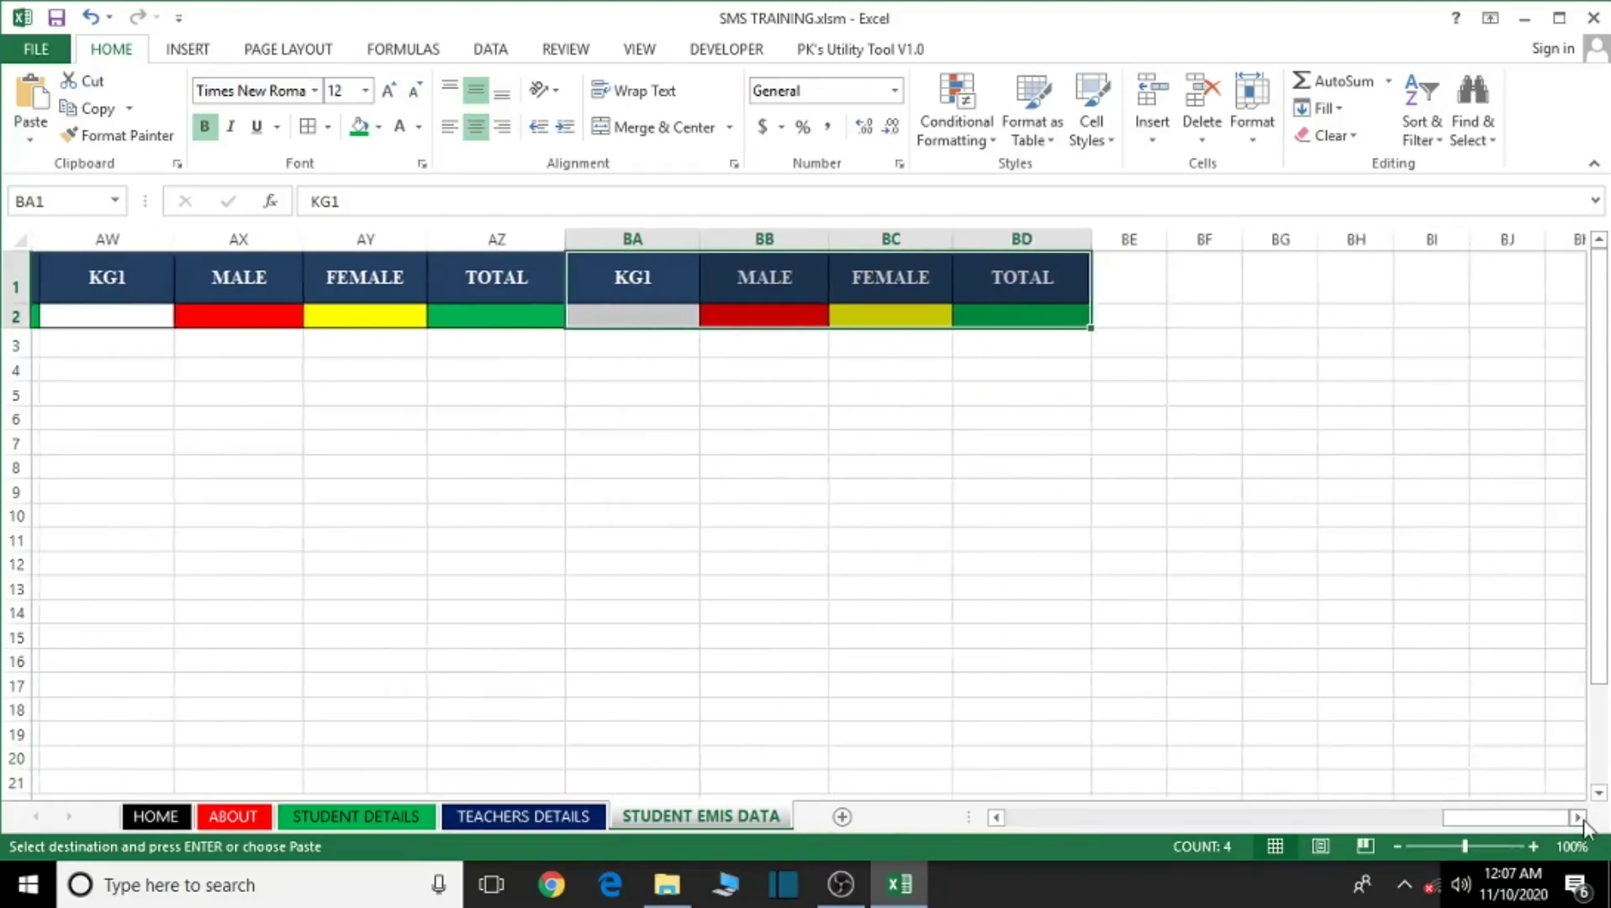
pyautogui.click(1141, 284)
pyautogui.write('A')
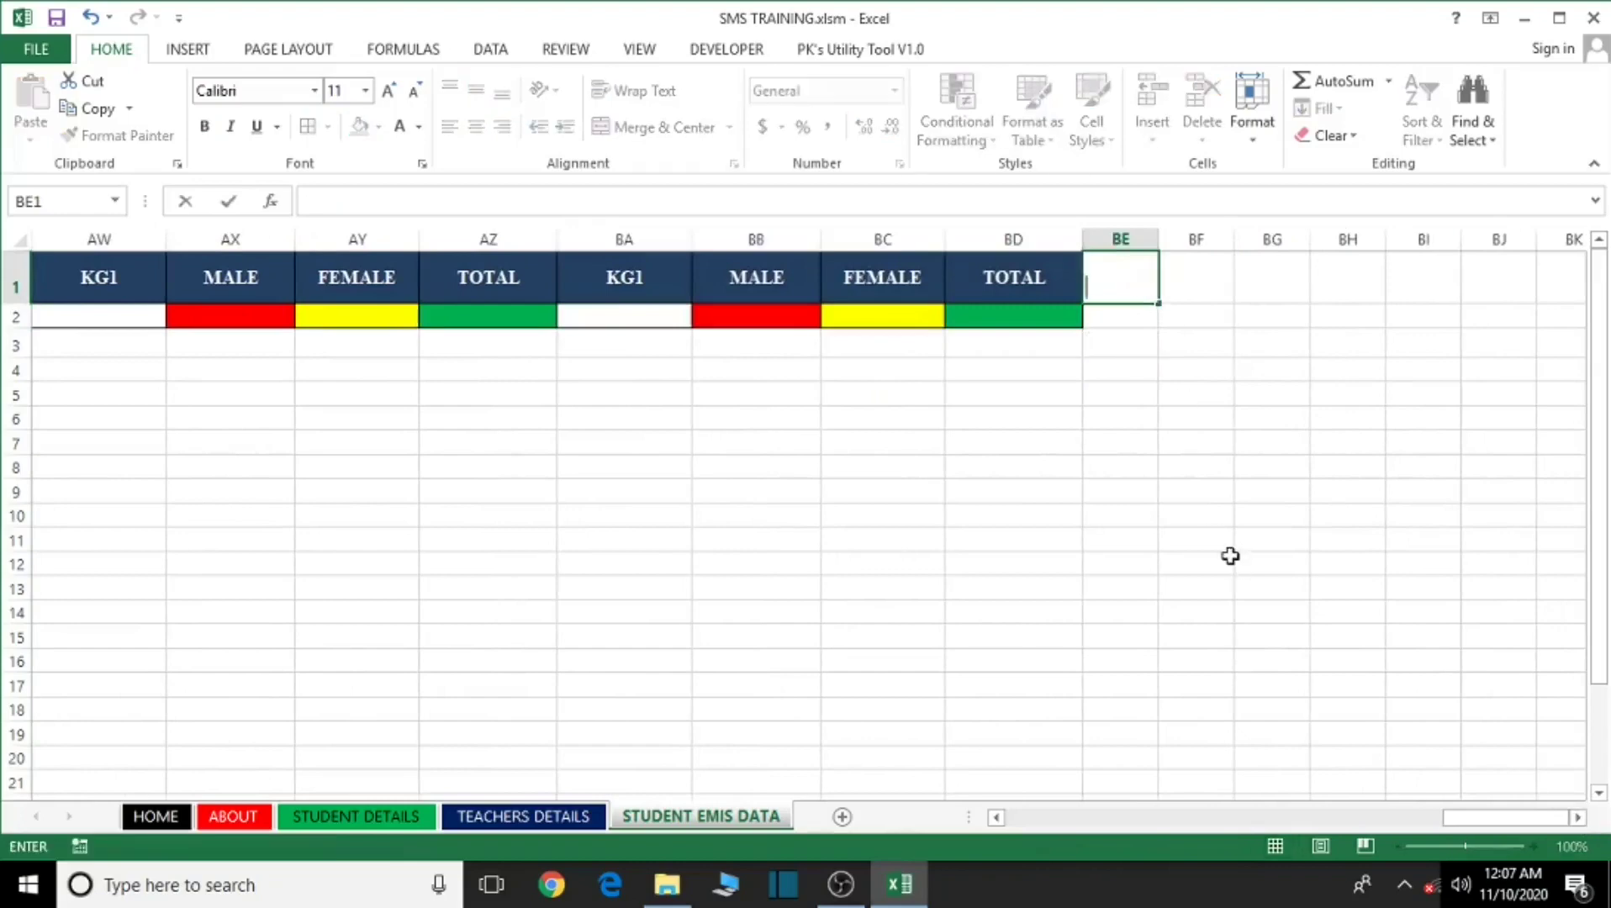
pyautogui.click(1240, 545)
pyautogui.click(1118, 284)
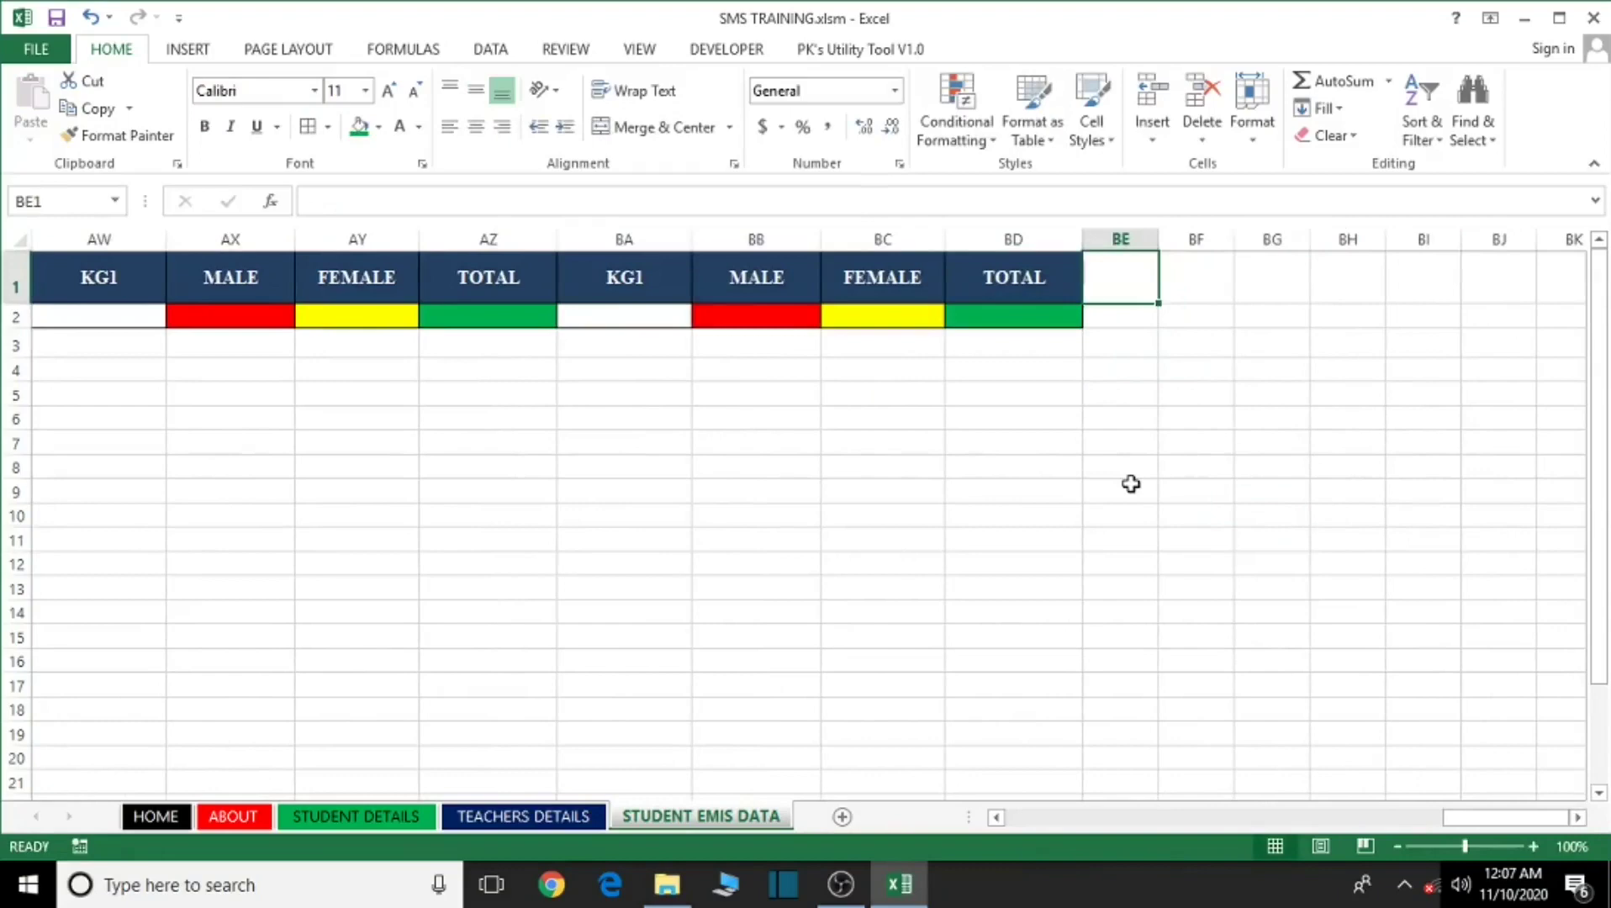
pyautogui.click(1131, 484)
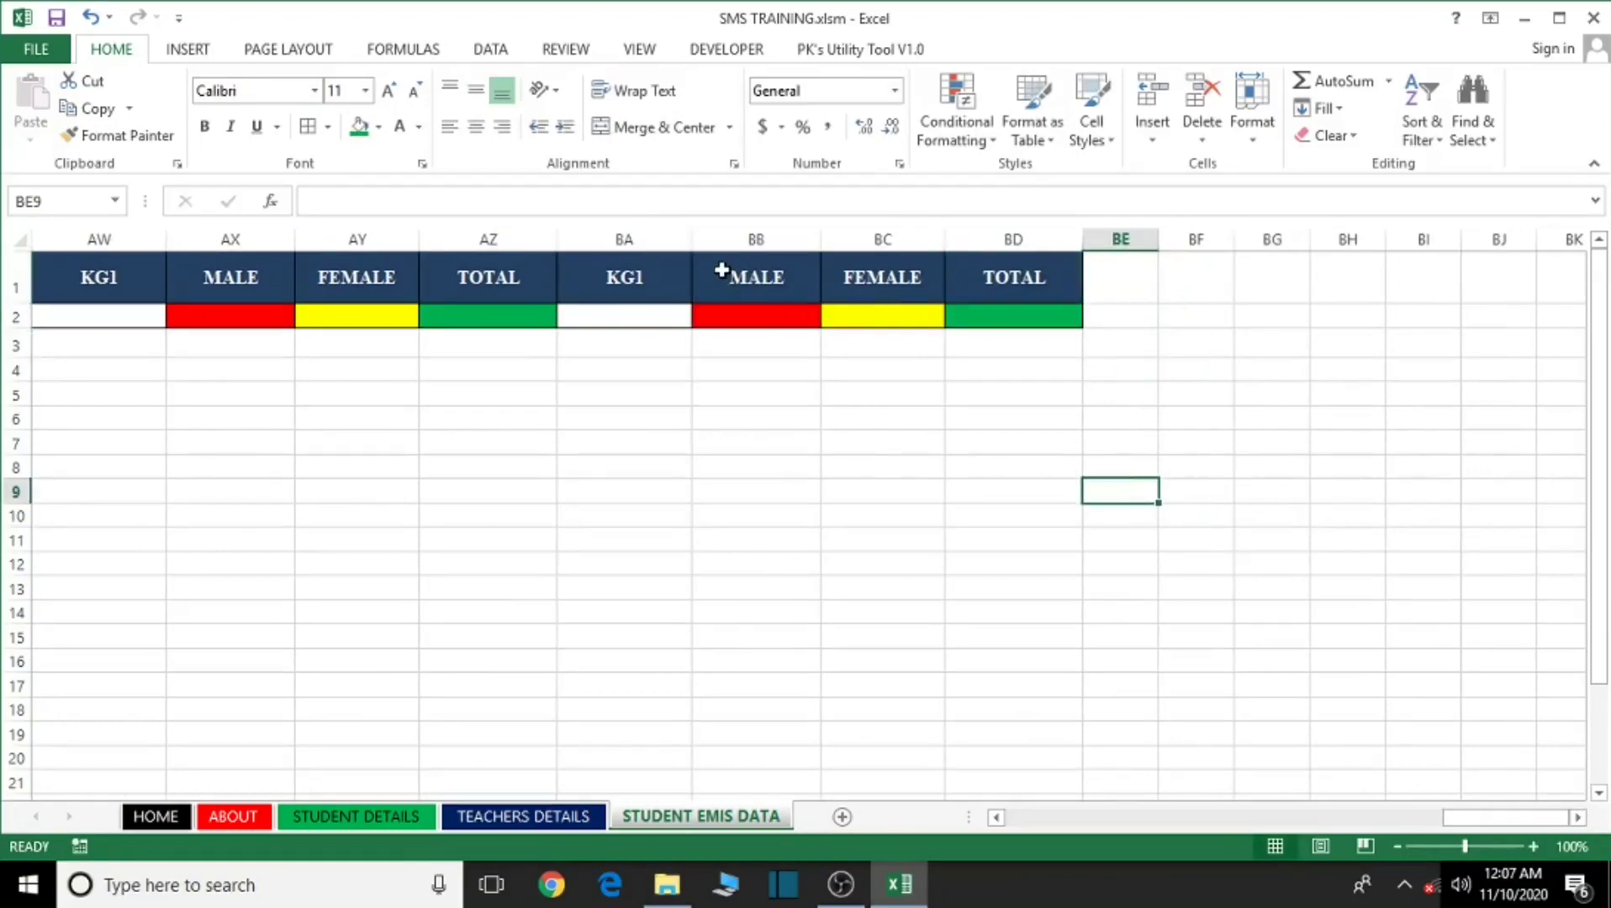
# Copy the MALE, FEMALE and TOTAL cells BB1:BD2 to BE1, keeping the source column widths.
pyautogui.moveTo(720, 267); pyautogui.dragTo(1034, 319)
pyautogui.hotkey('ctrl', 'c')
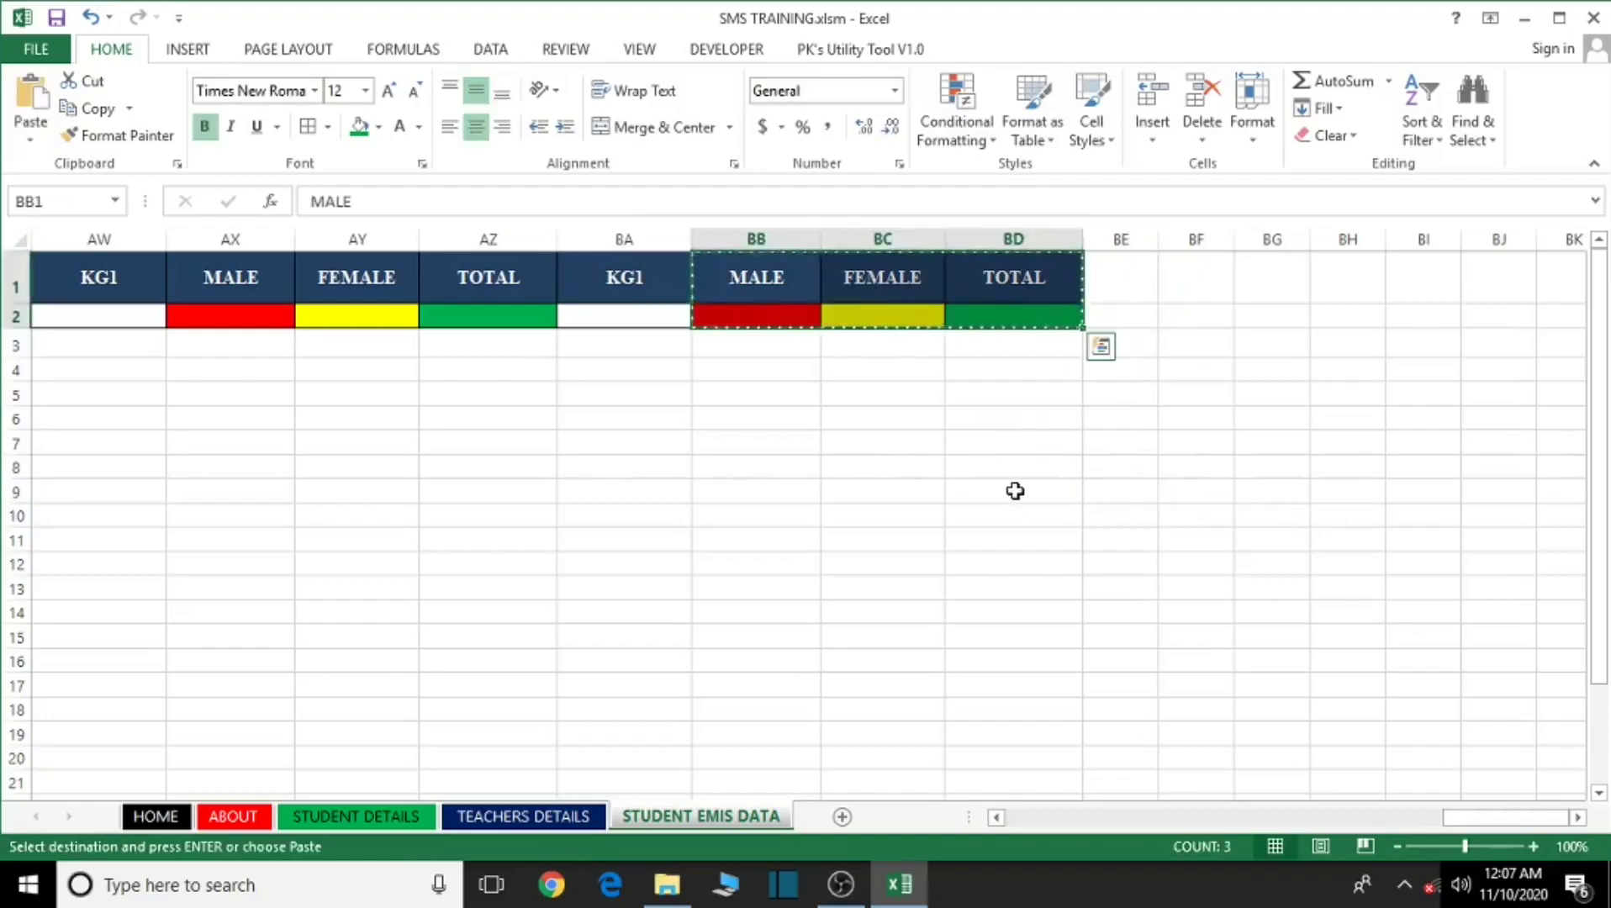
pyautogui.click(1140, 266)
pyautogui.hotkey('ctrl', 'v')
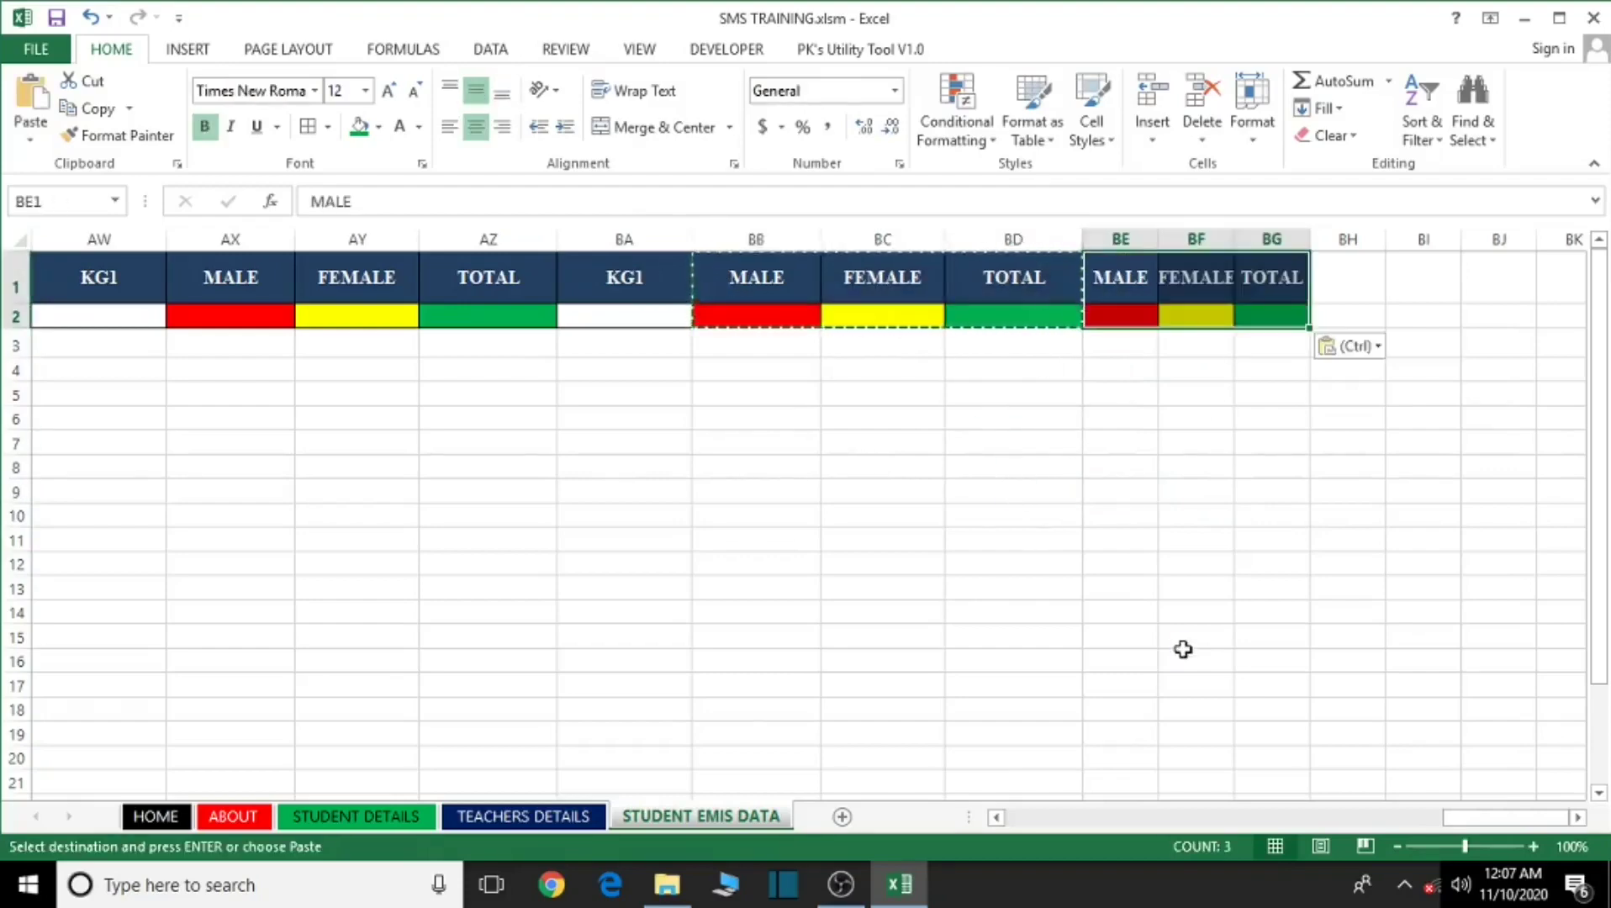
pyautogui.click(1379, 347)
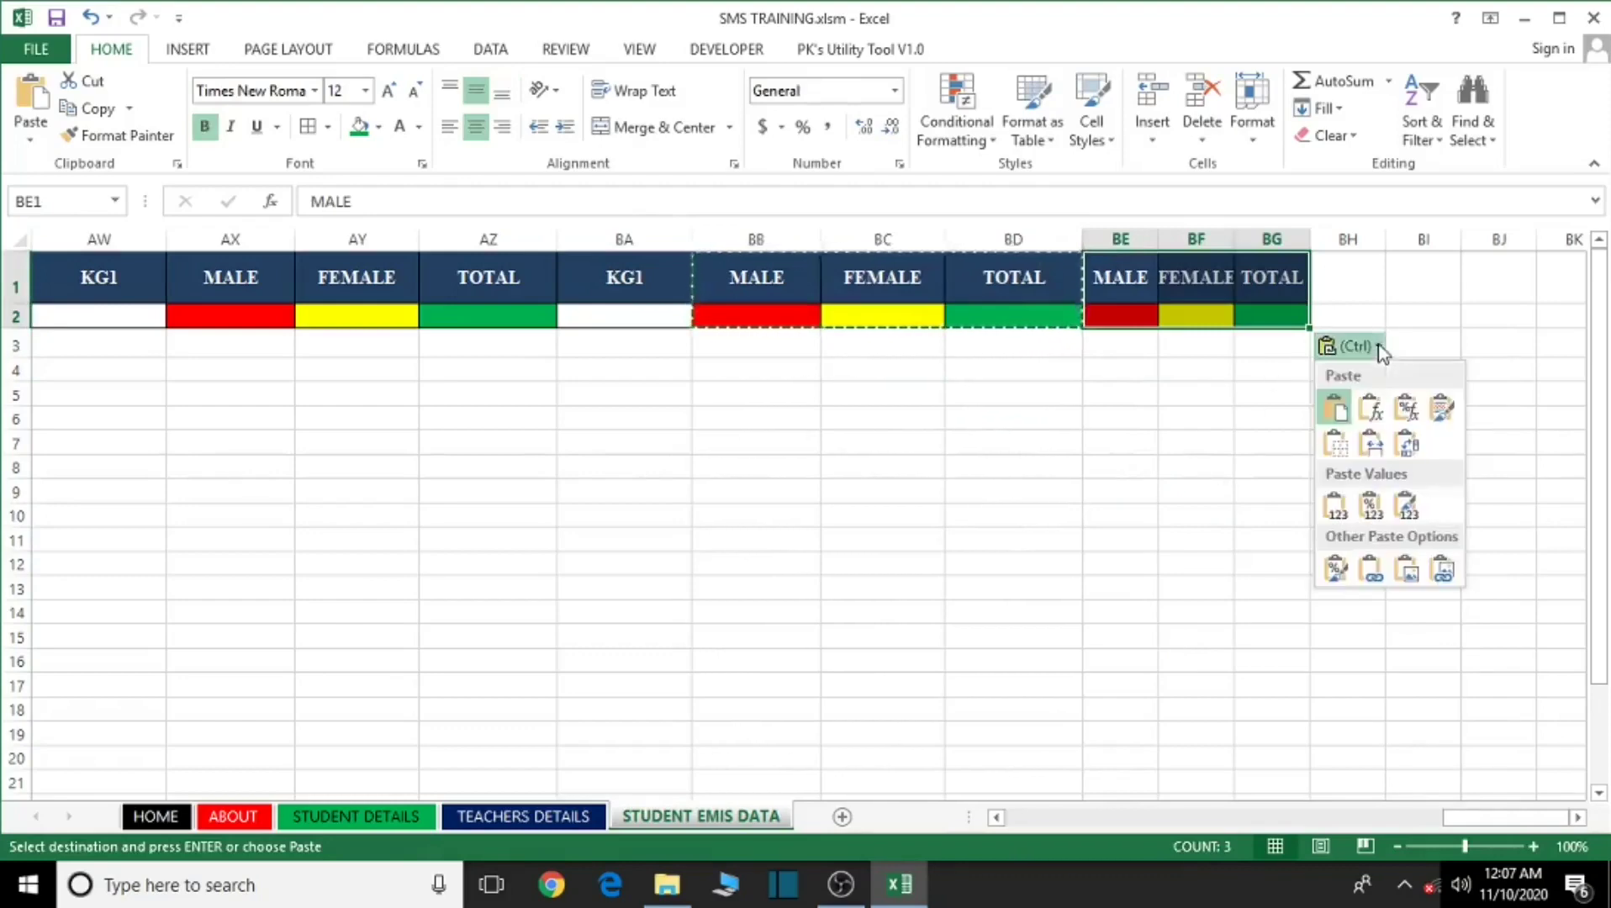
pyautogui.click(1370, 443)
pyautogui.click(1281, 558)
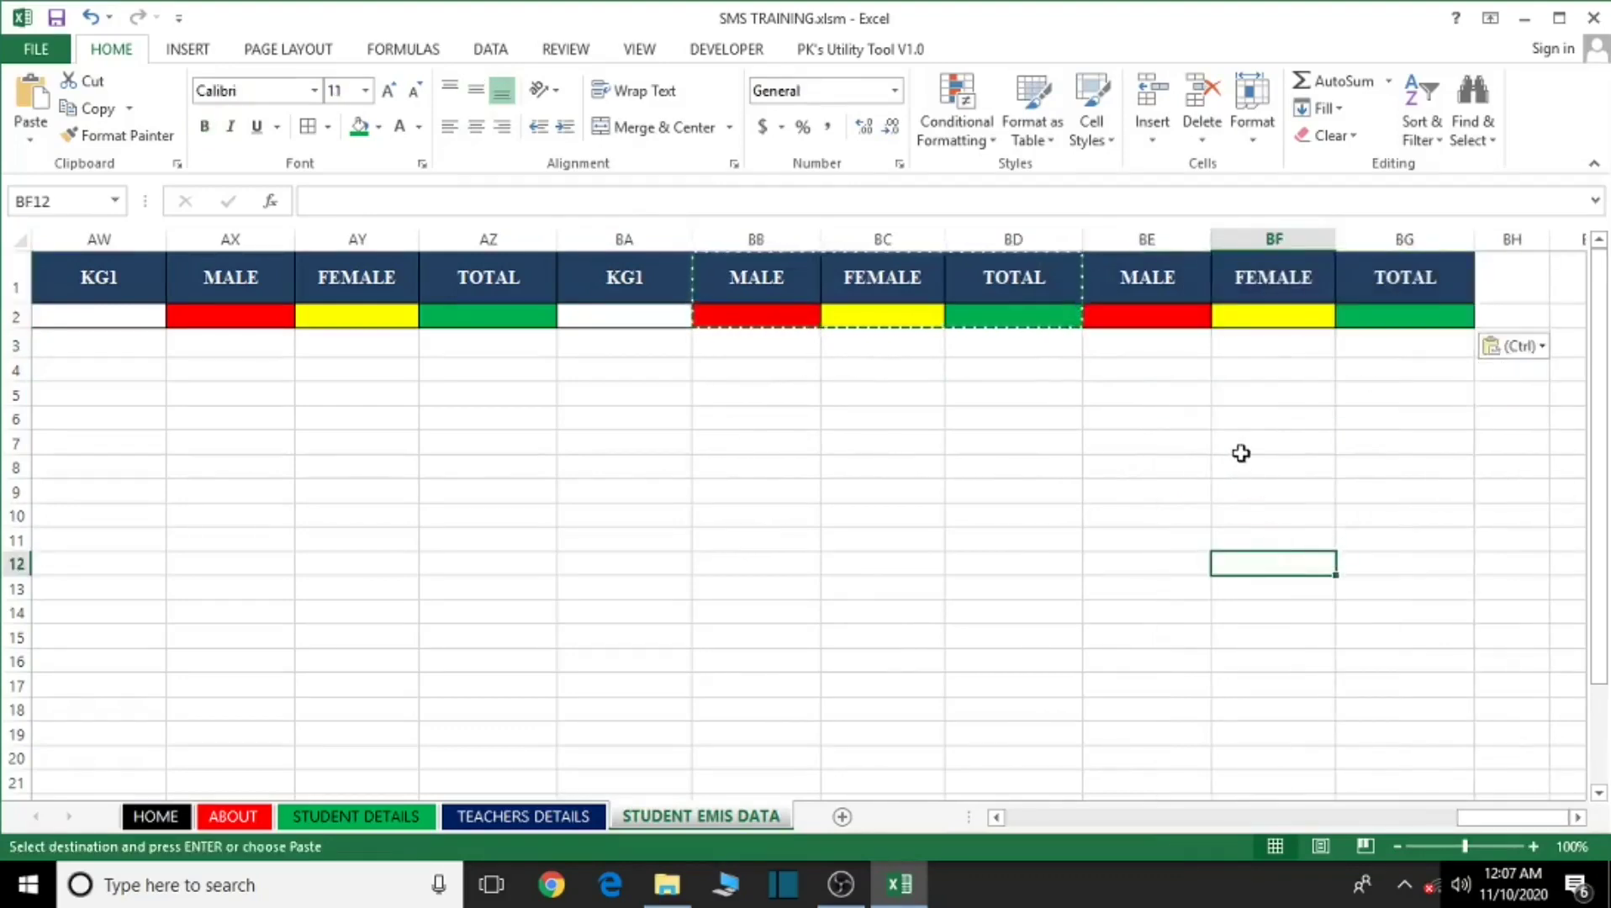
pyautogui.press('Escape')
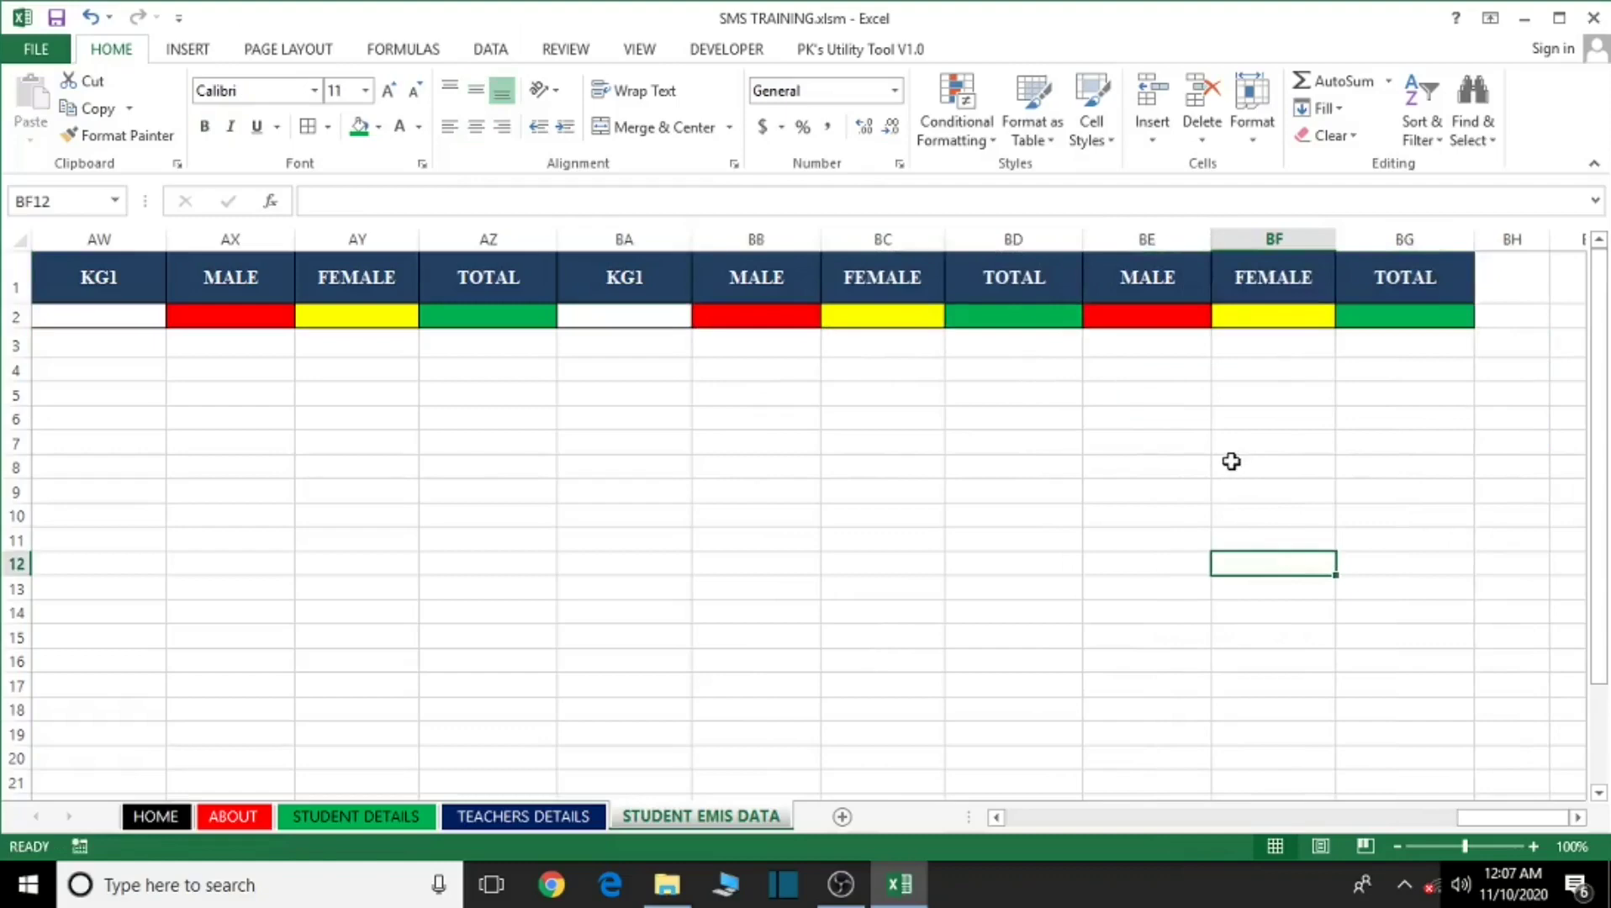
# Change the headers in BE1 and BF1 to ALL MALE and ALL FEMALE and widen both columns to fit.
pyautogui.click(1176, 283)
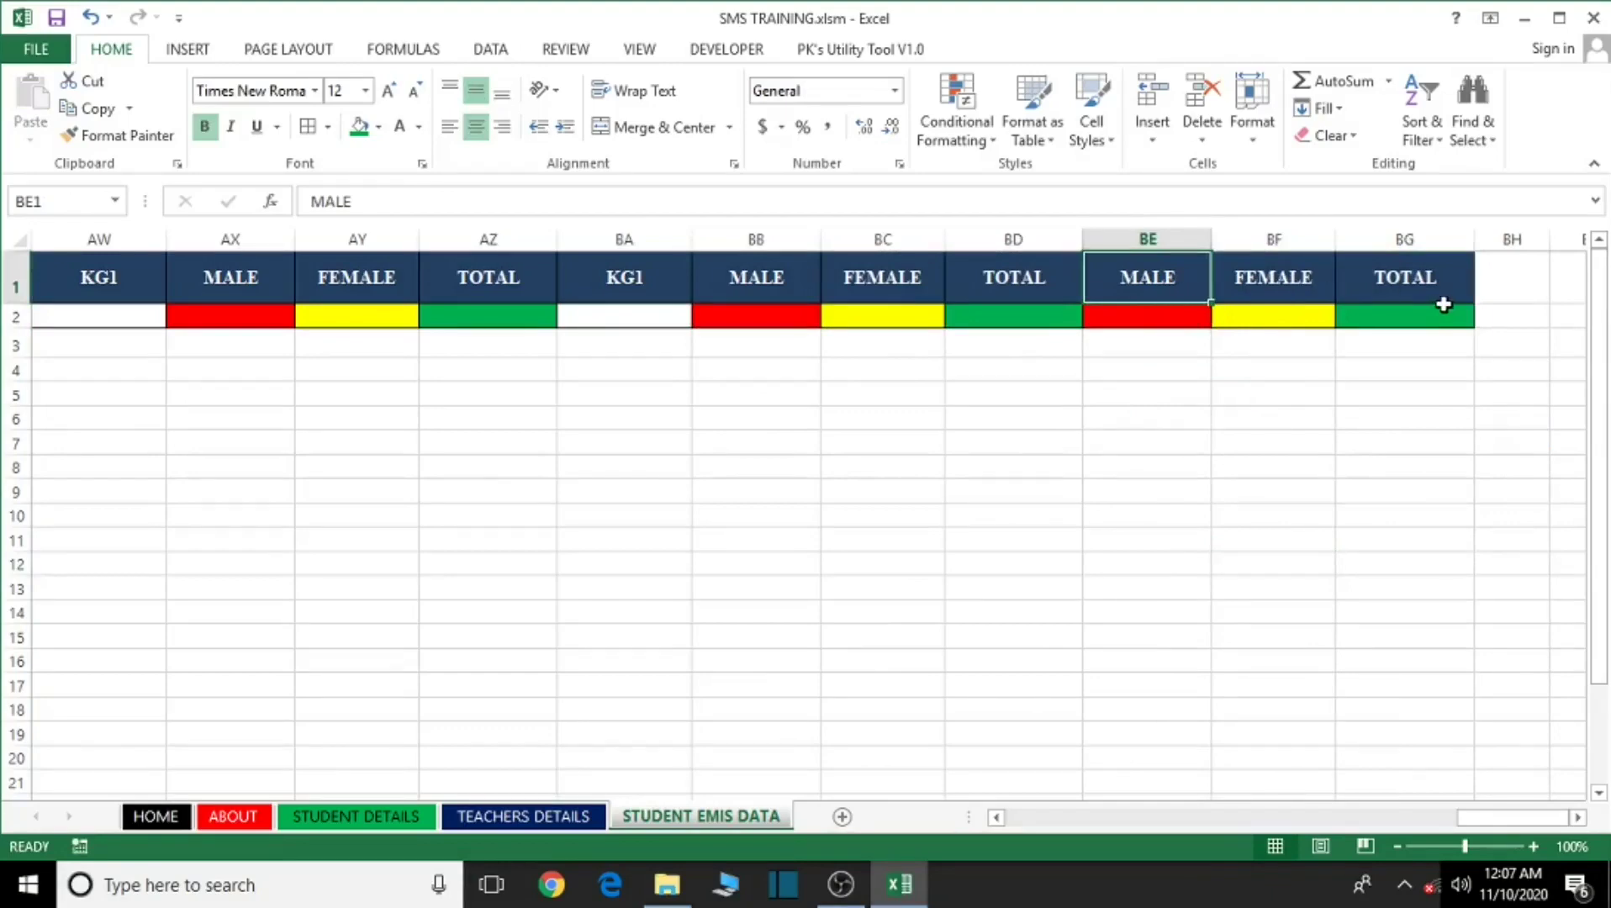
pyautogui.doubleClick(1189, 283)
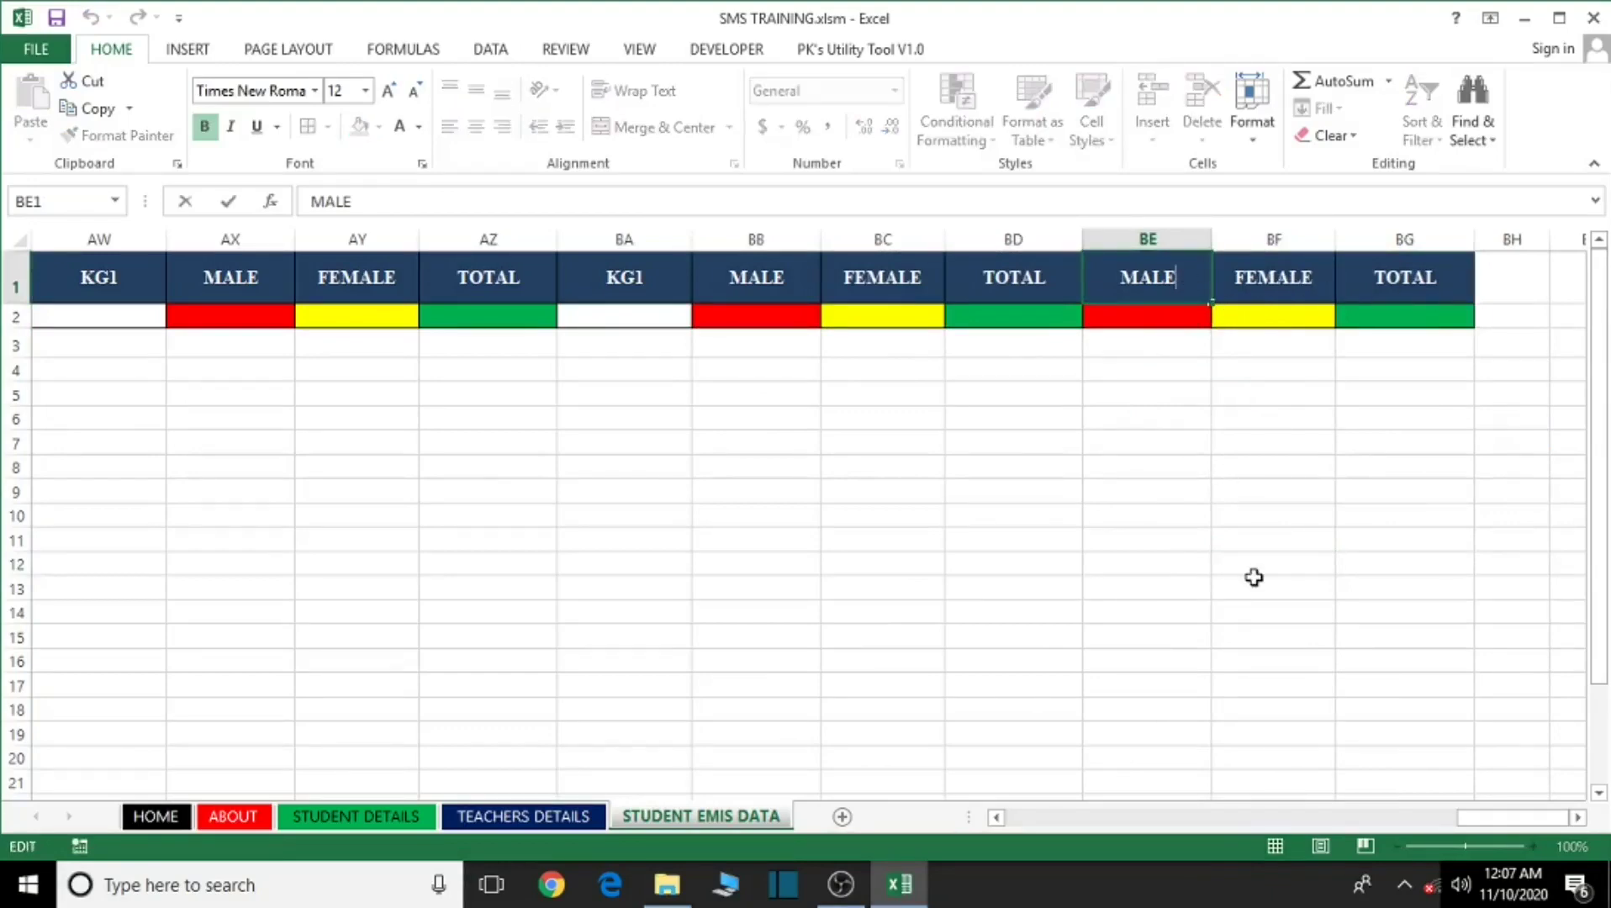
pyautogui.write('ALL')
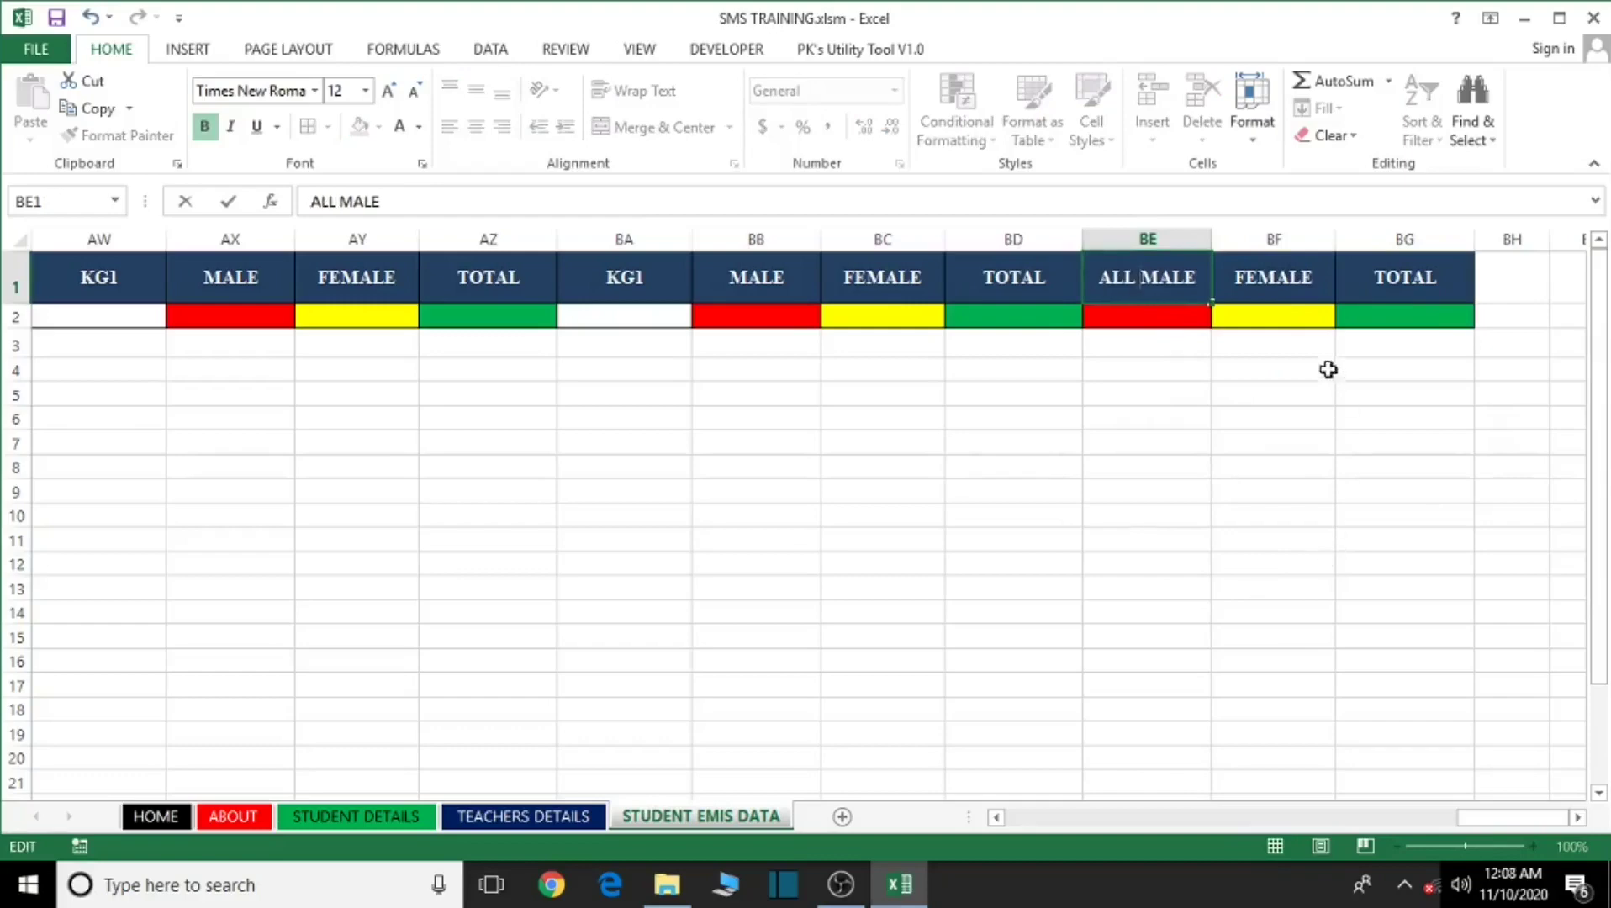
pyautogui.click(1297, 277)
pyautogui.doubleClick(1238, 278)
pyautogui.write('ALL')
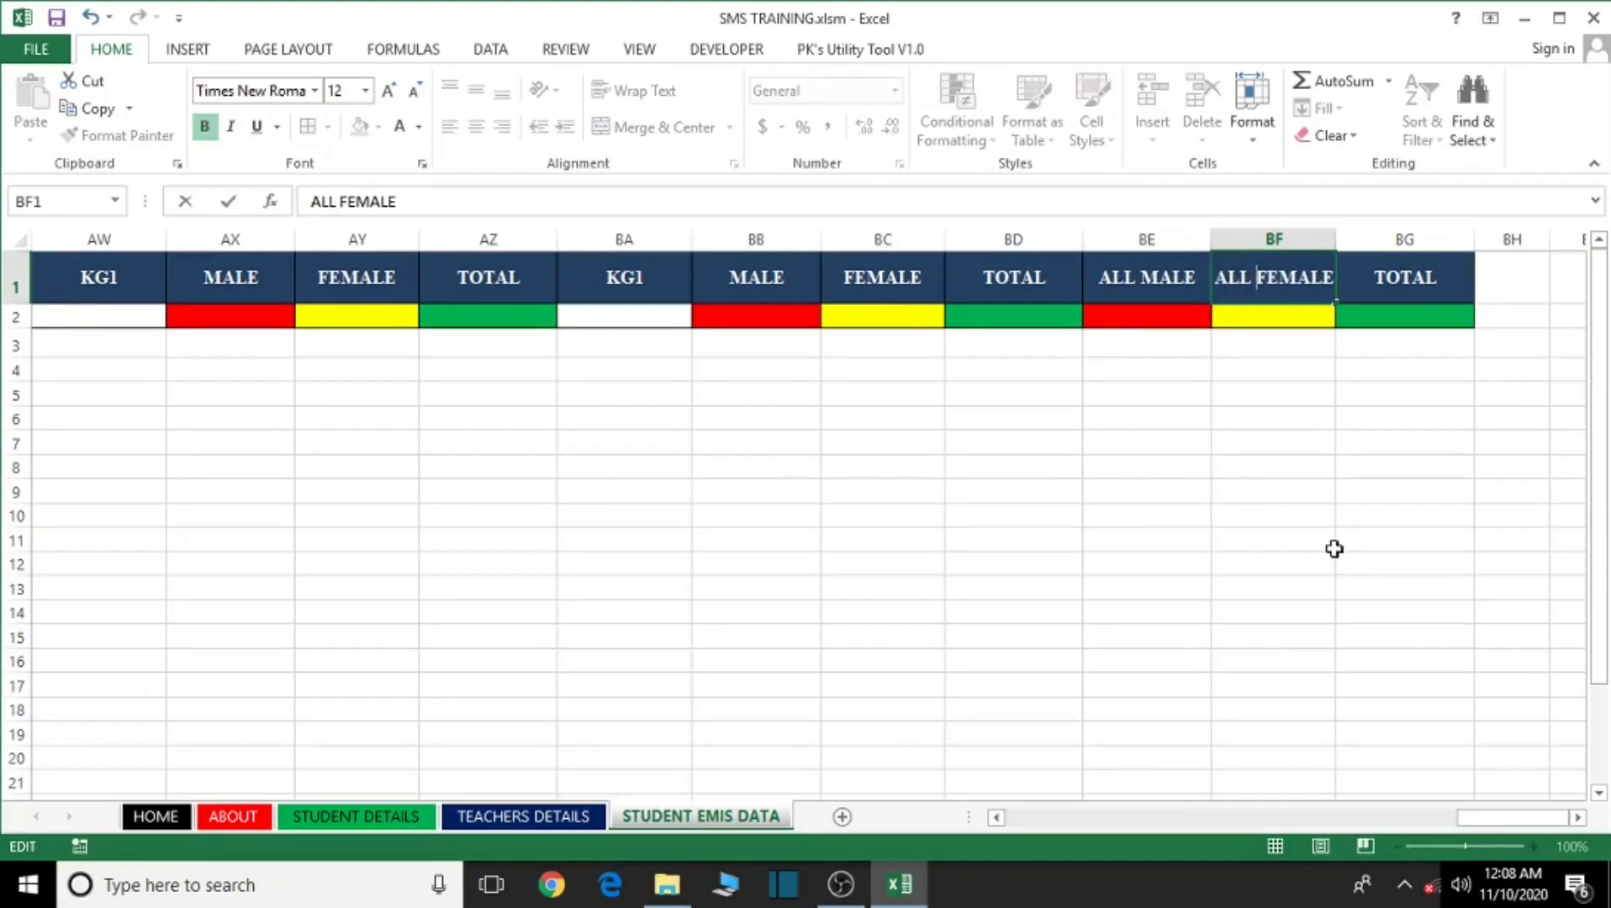
pyautogui.click(1327, 551)
pyautogui.moveTo(1211, 239); pyautogui.dragTo(1233, 243)
pyautogui.moveTo(1359, 239); pyautogui.dragTo(1395, 239)
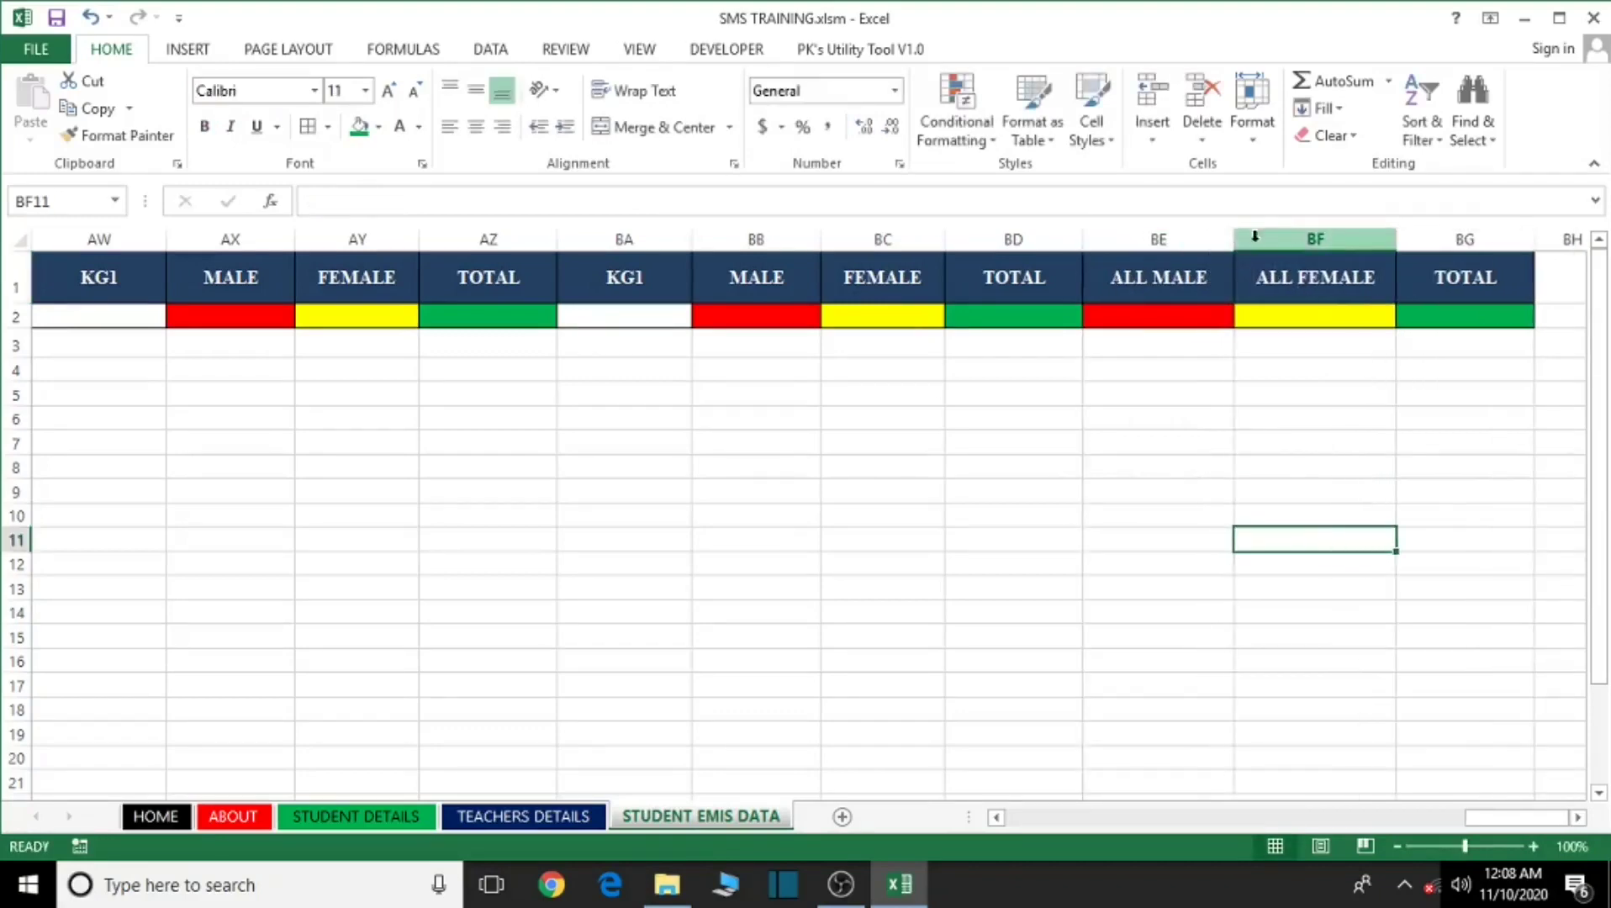
# Insert GRAND TOTAL in front of the header text in BG1 and widen column BG to fit.
pyautogui.click(1577, 817)
pyautogui.click(1577, 816)
pyautogui.click(1168, 285)
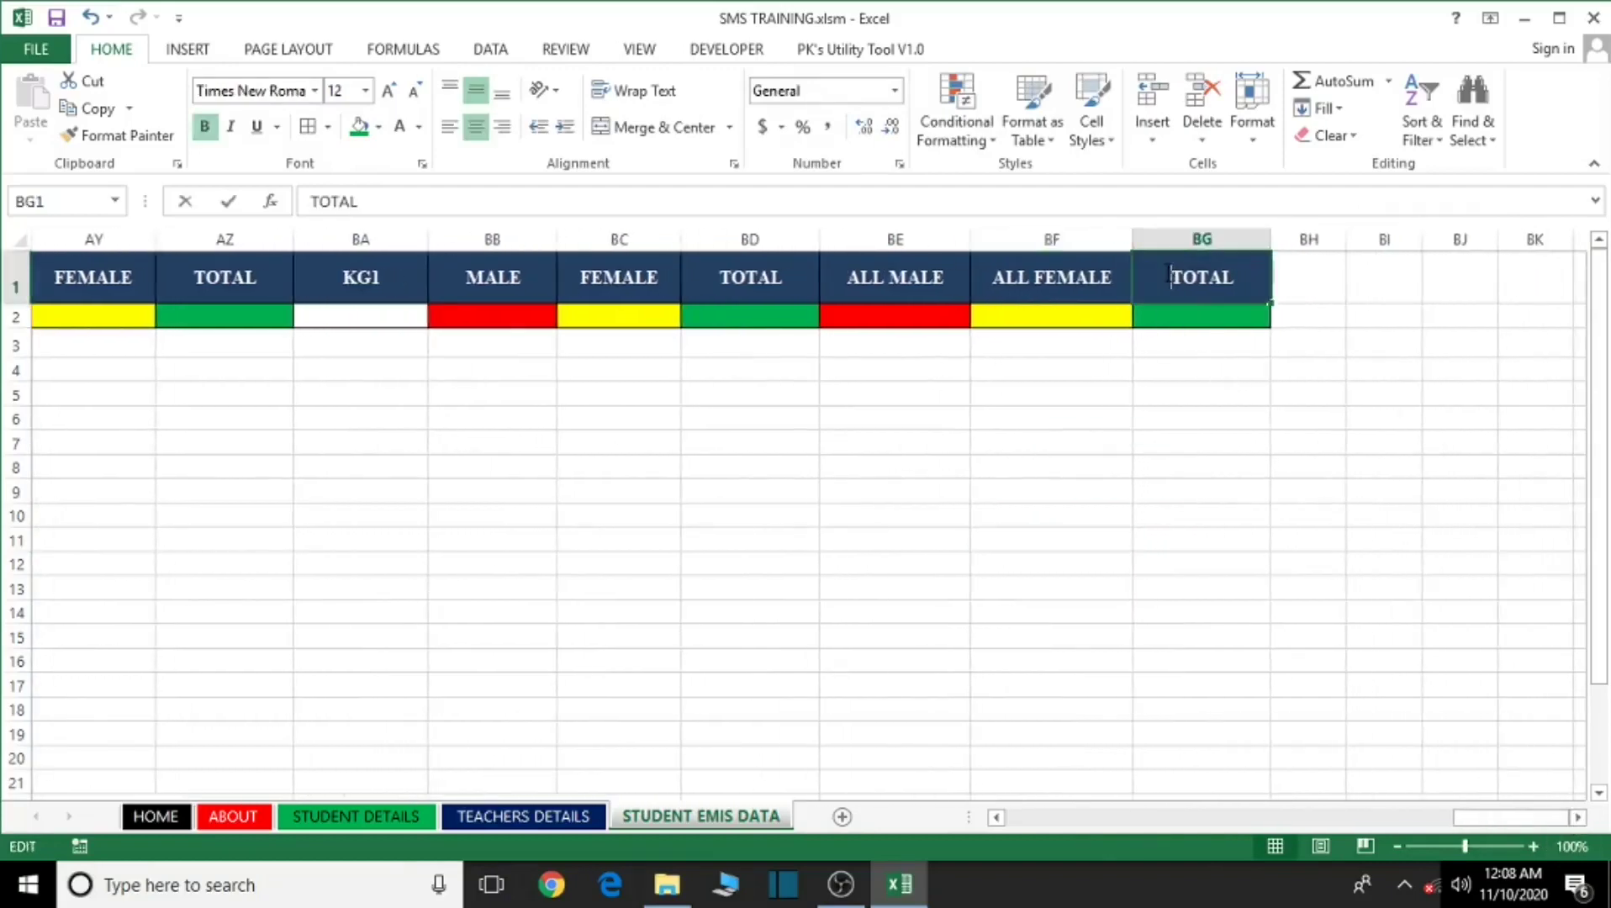
pyautogui.doubleClick(1168, 286)
pyautogui.write('GRAND TOTAL')
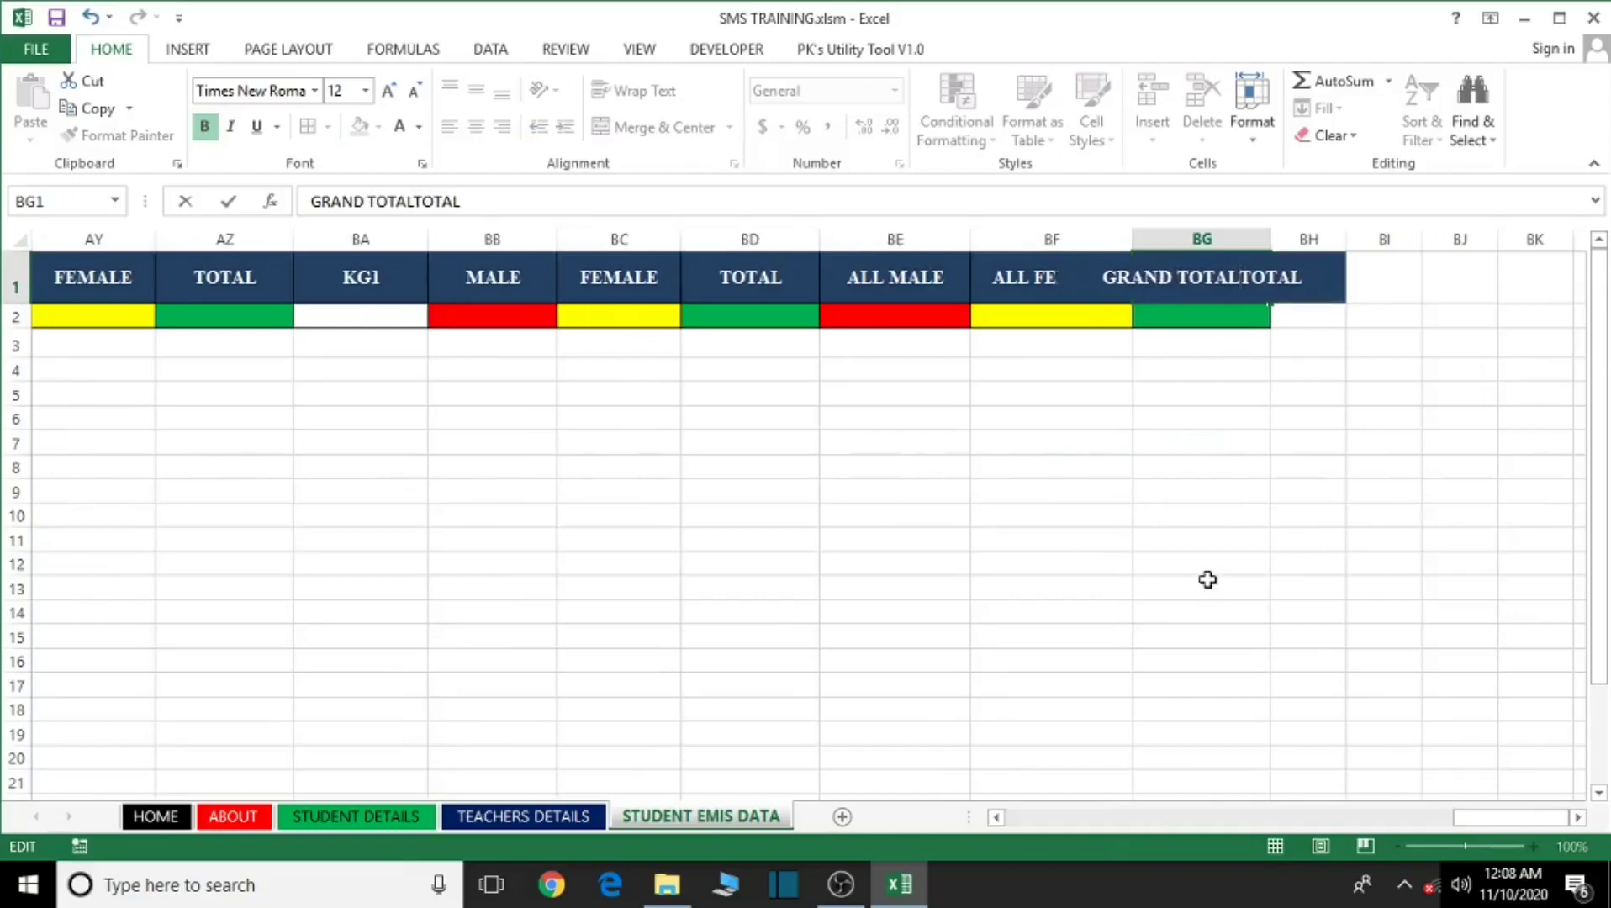
pyautogui.click(1207, 503)
pyautogui.moveTo(1270, 239); pyautogui.dragTo(1386, 253)
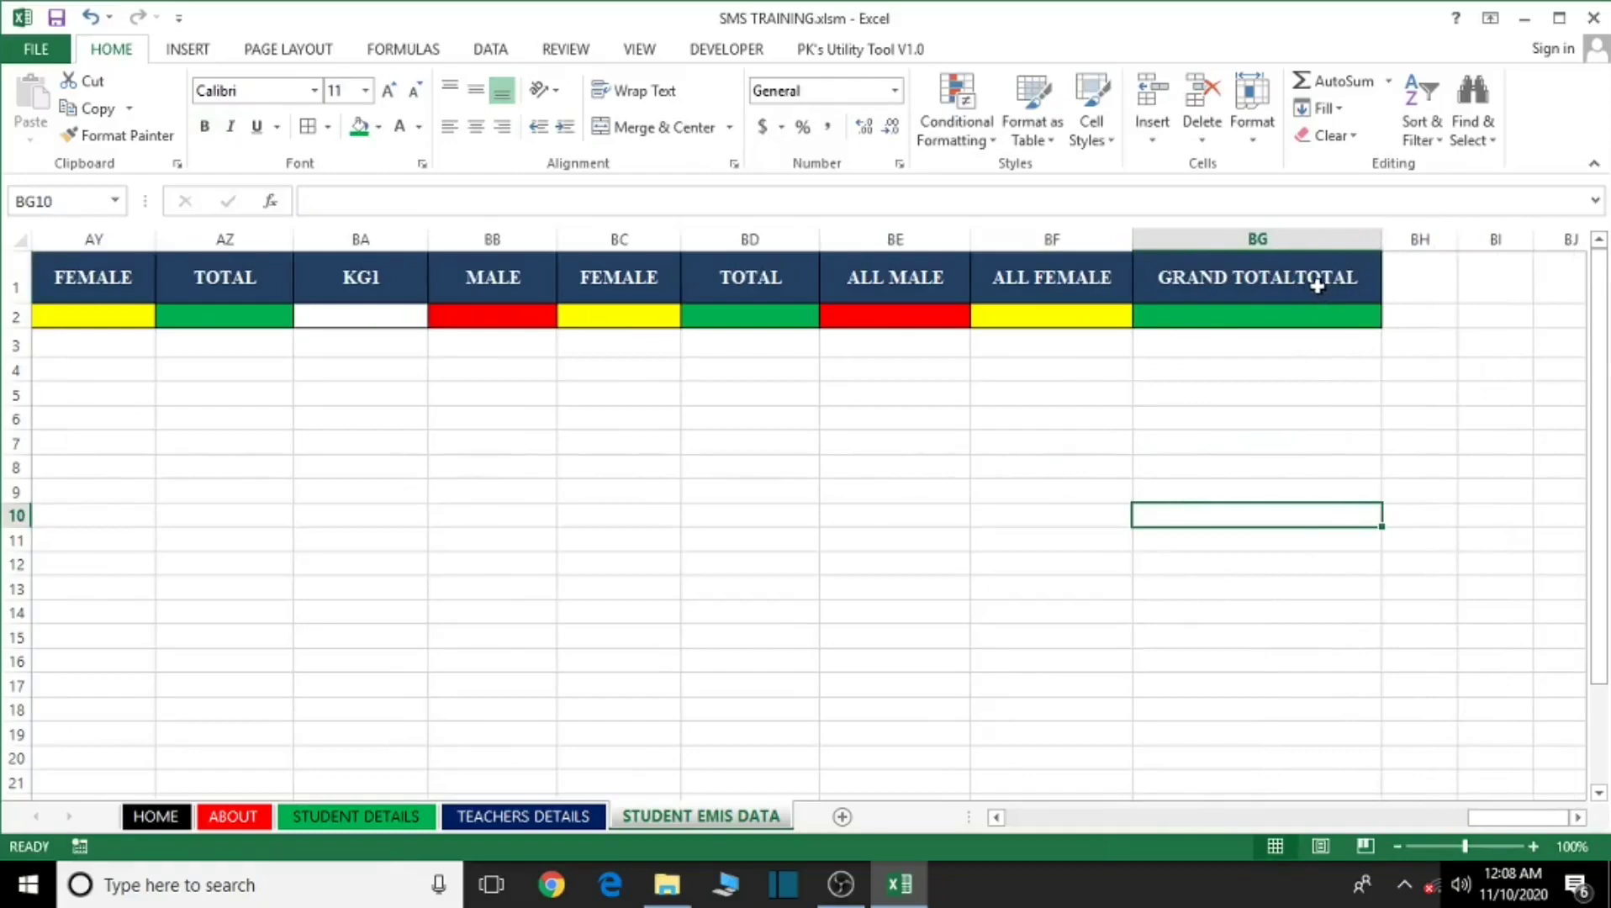
# Correct the header in BG1 to read GRAND TOTAL and narrow column BG to fit the text.
pyautogui.doubleClick(1362, 275)
pyautogui.press('BackSpace')
pyautogui.press('BackSpace')
pyautogui.press('BackSpace')
pyautogui.press('BackSpace')
pyautogui.press('BackSpace')
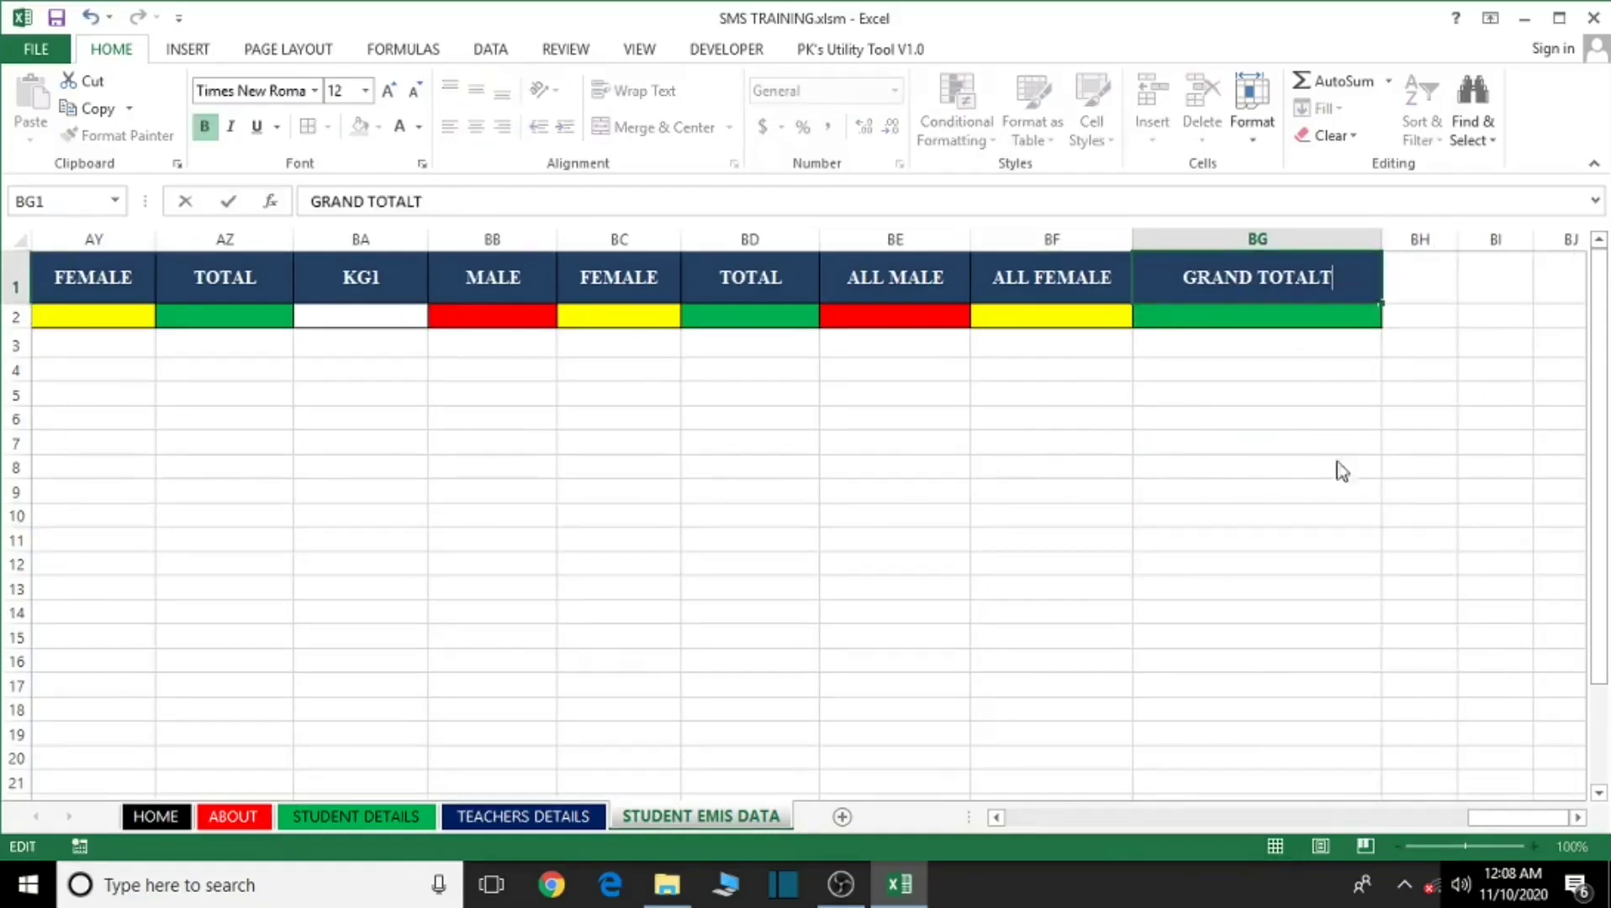
pyautogui.click(1337, 460)
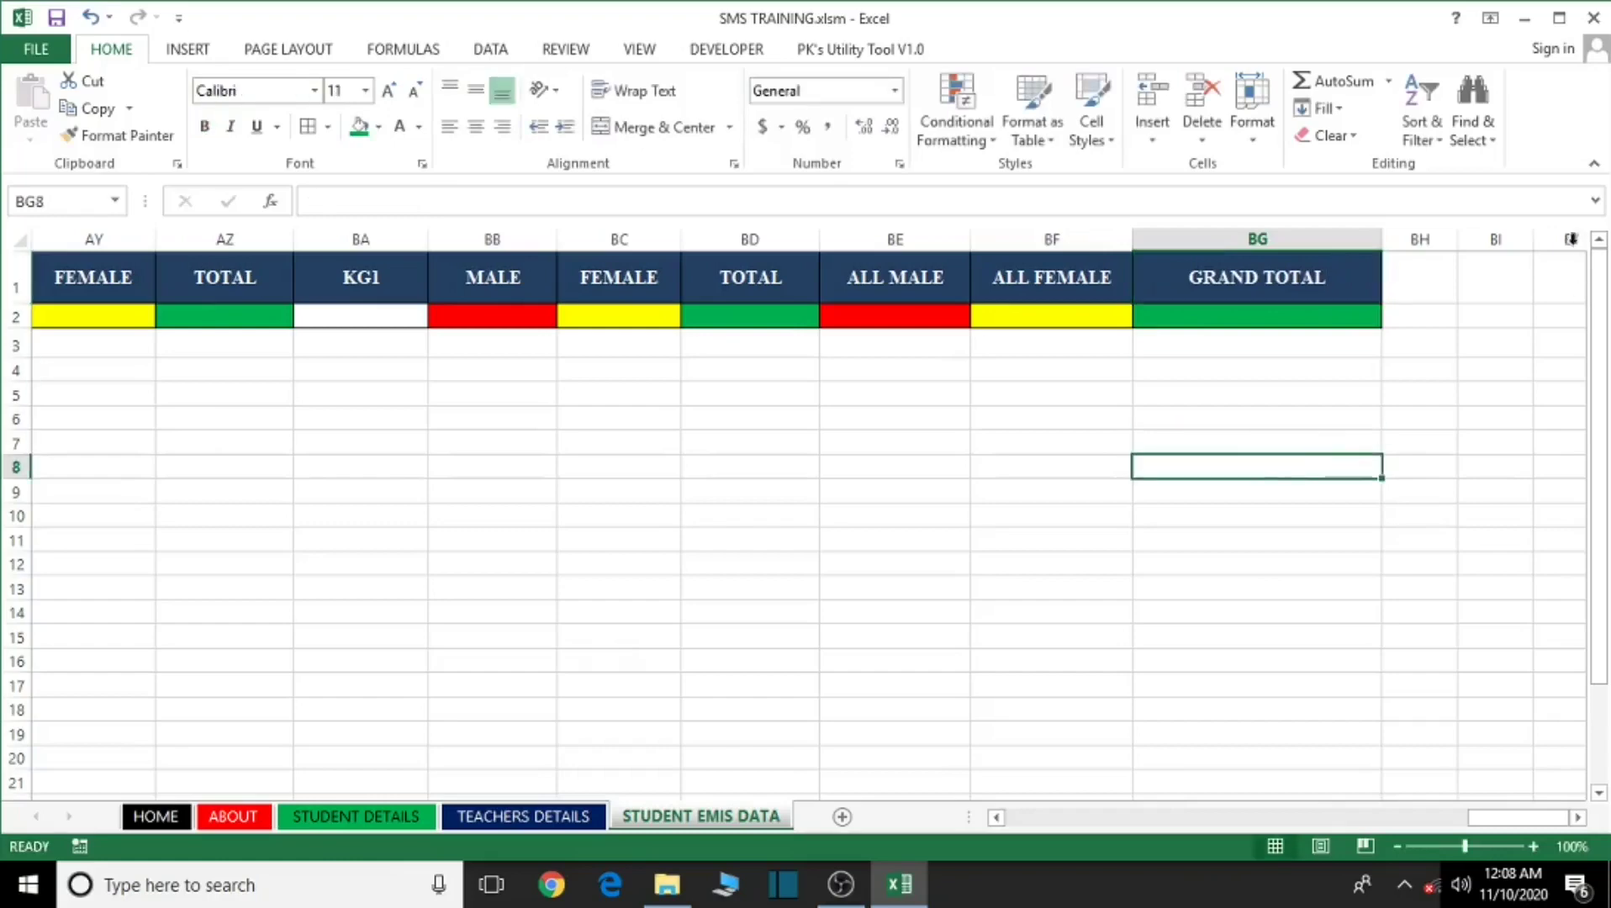
pyautogui.moveTo(1384, 235); pyautogui.dragTo(1353, 235)
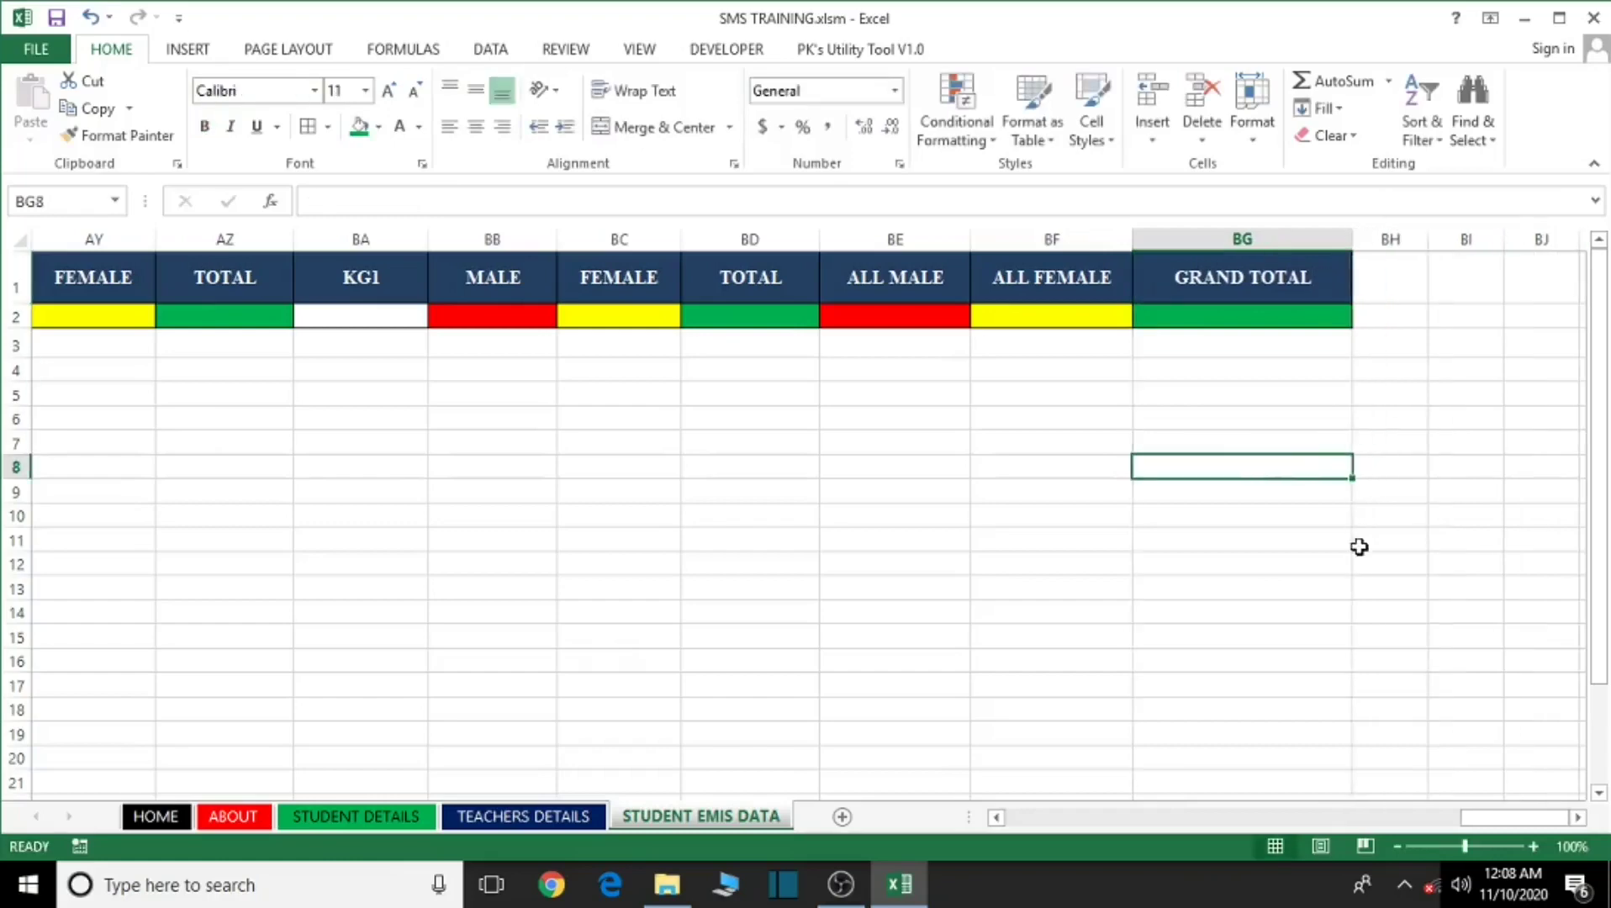
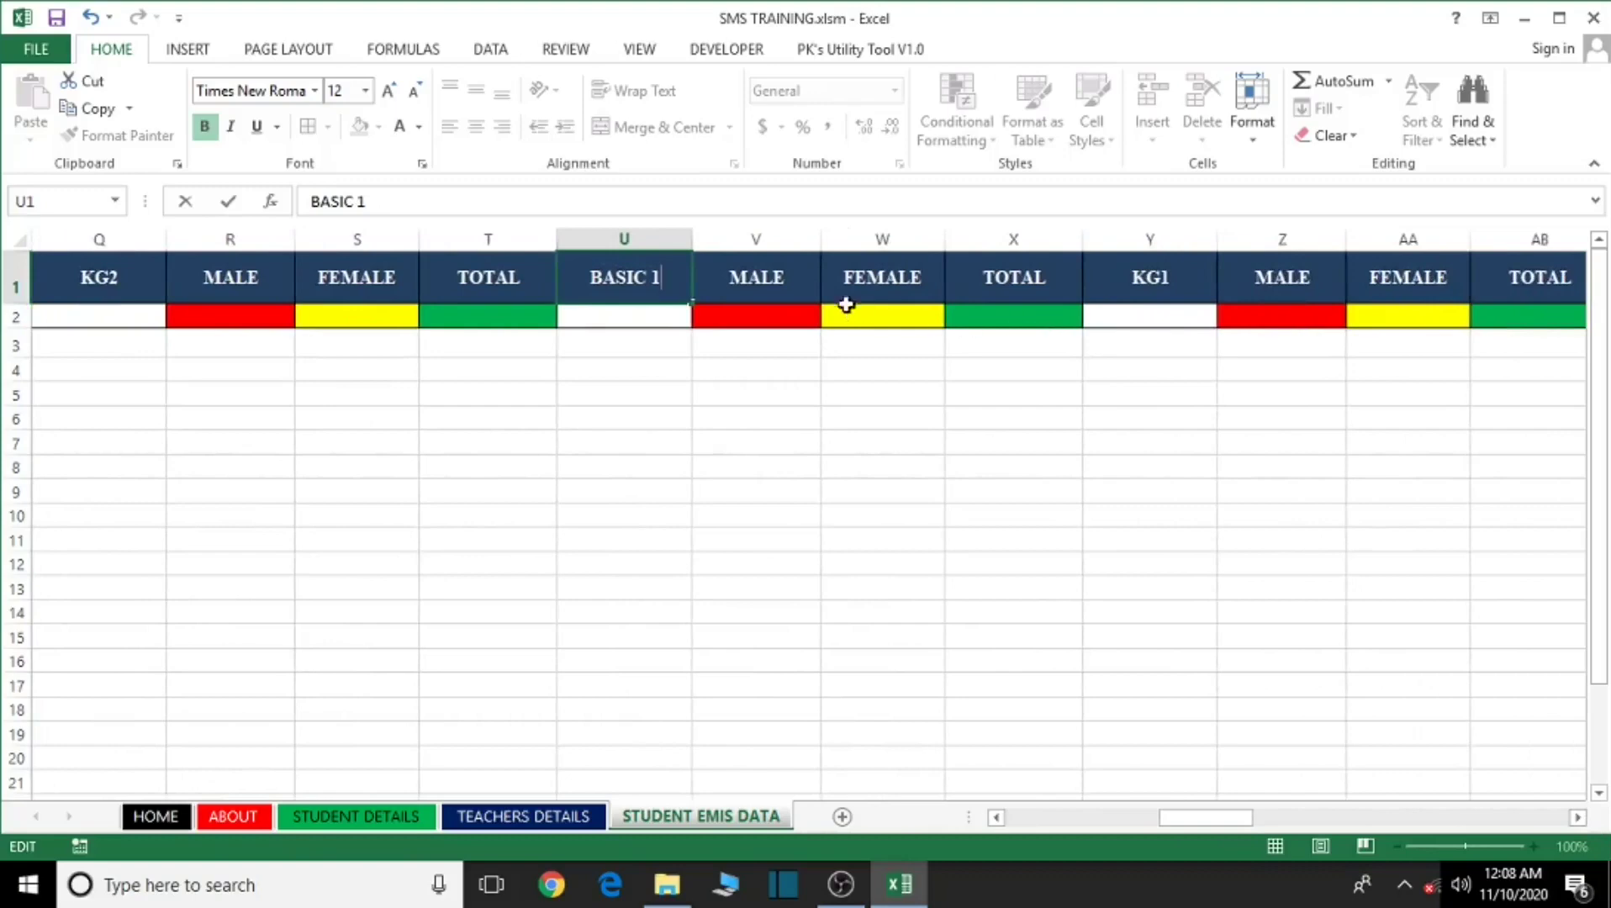
# Replace the KG1 header in Y1 with BASIC TWO.
pyautogui.doubleClick(1163, 287)
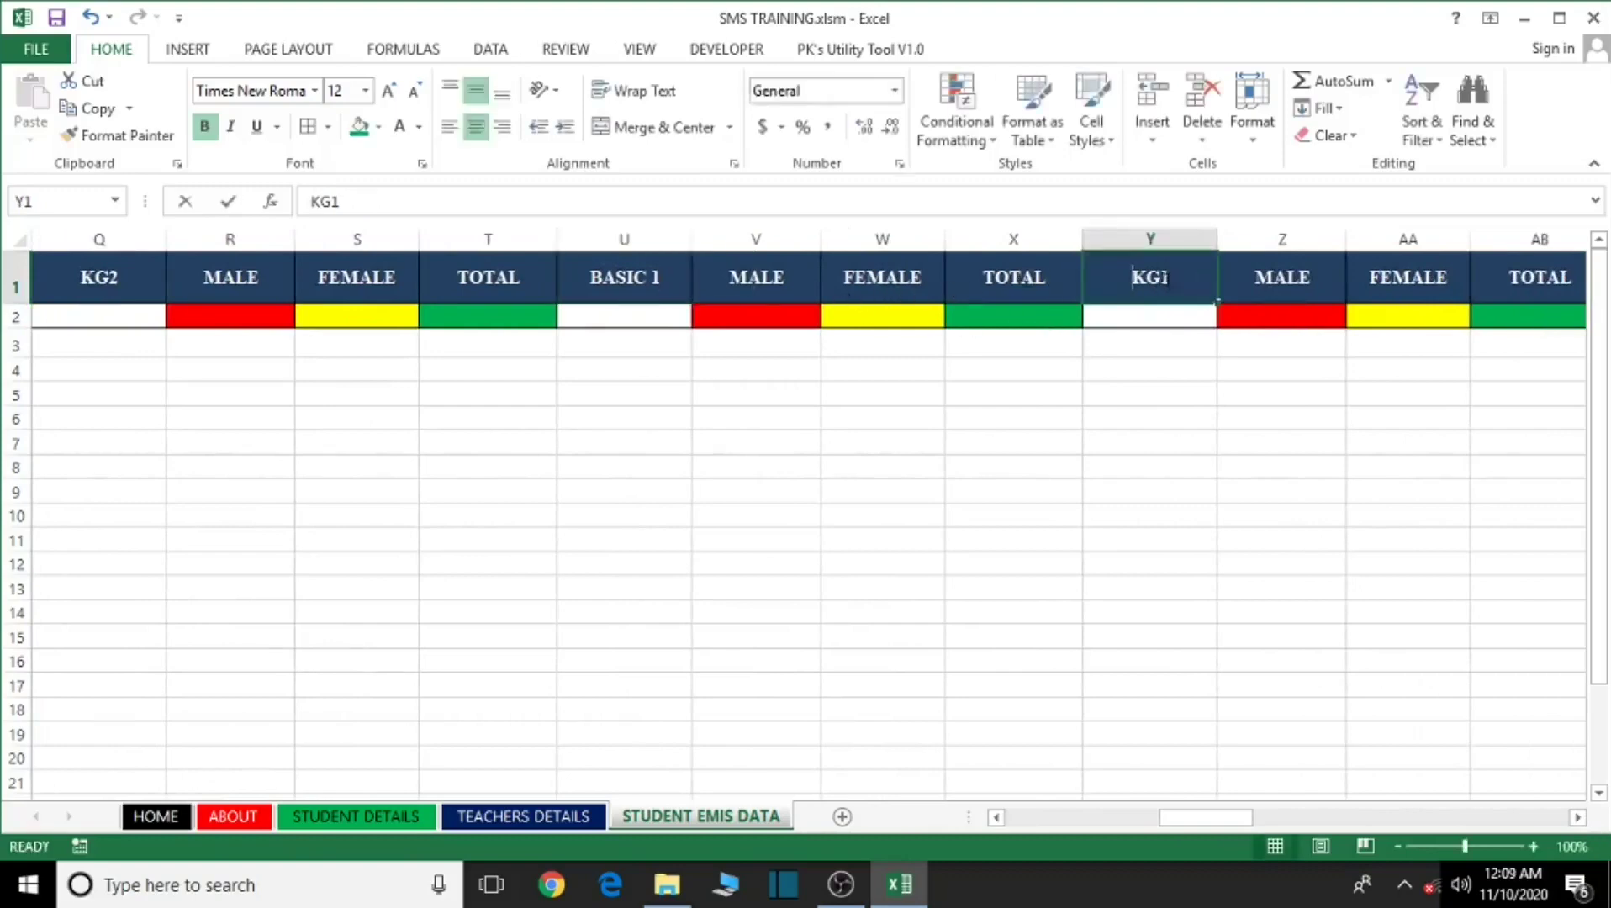
pyautogui.press('BackSpace')
pyautogui.press('BackSpace')
pyautogui.press('BackSpace')
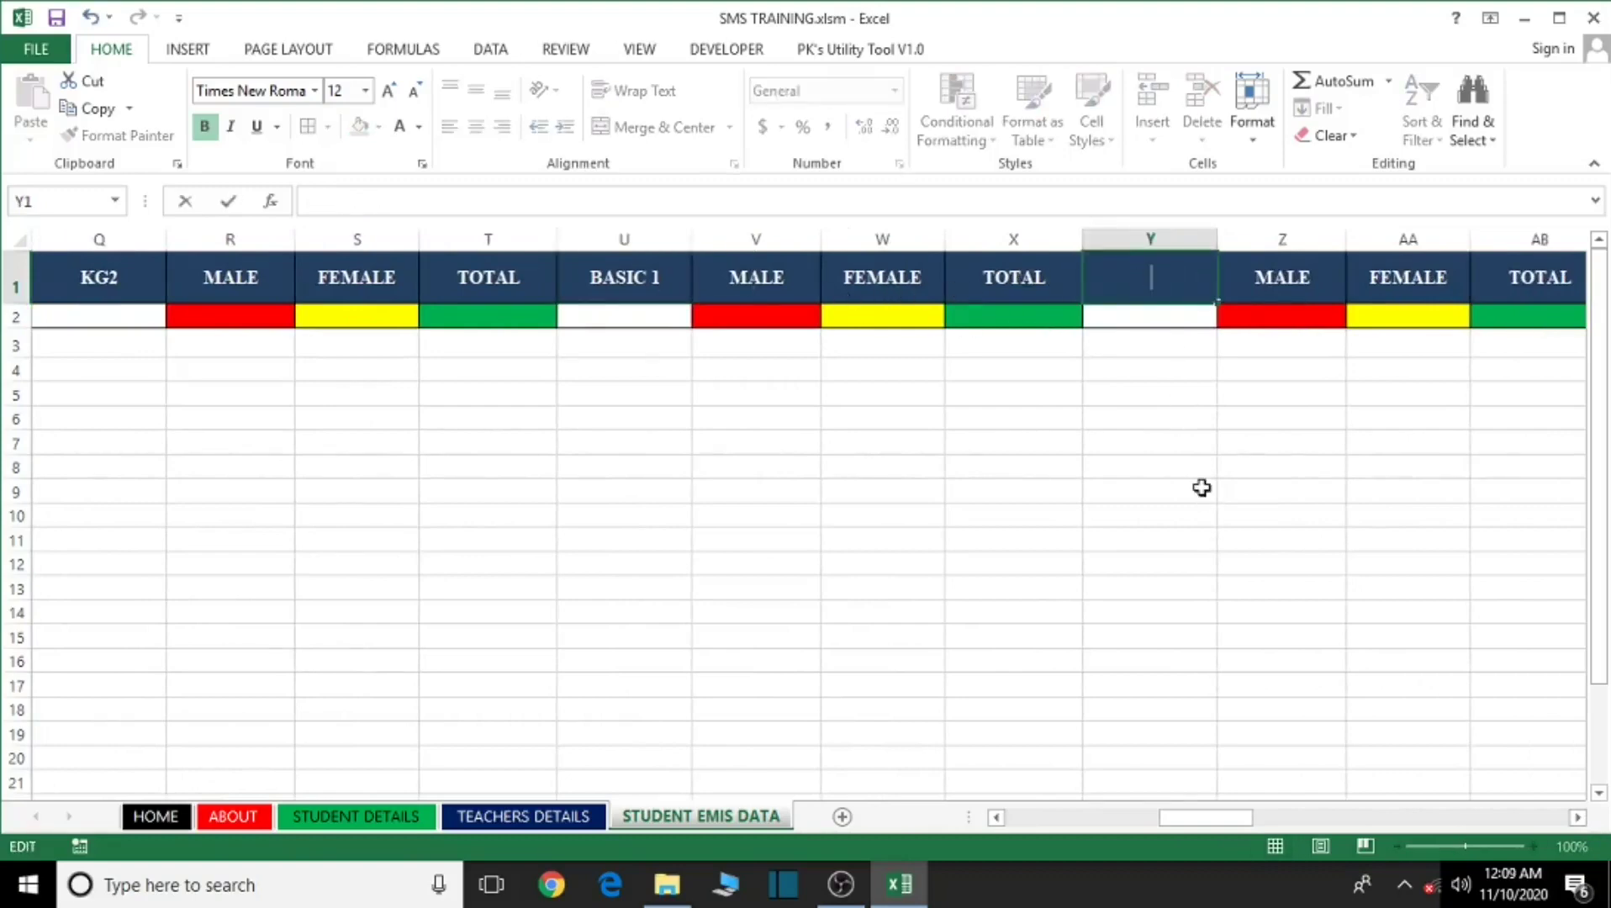
pyautogui.write('BASIC TWO')
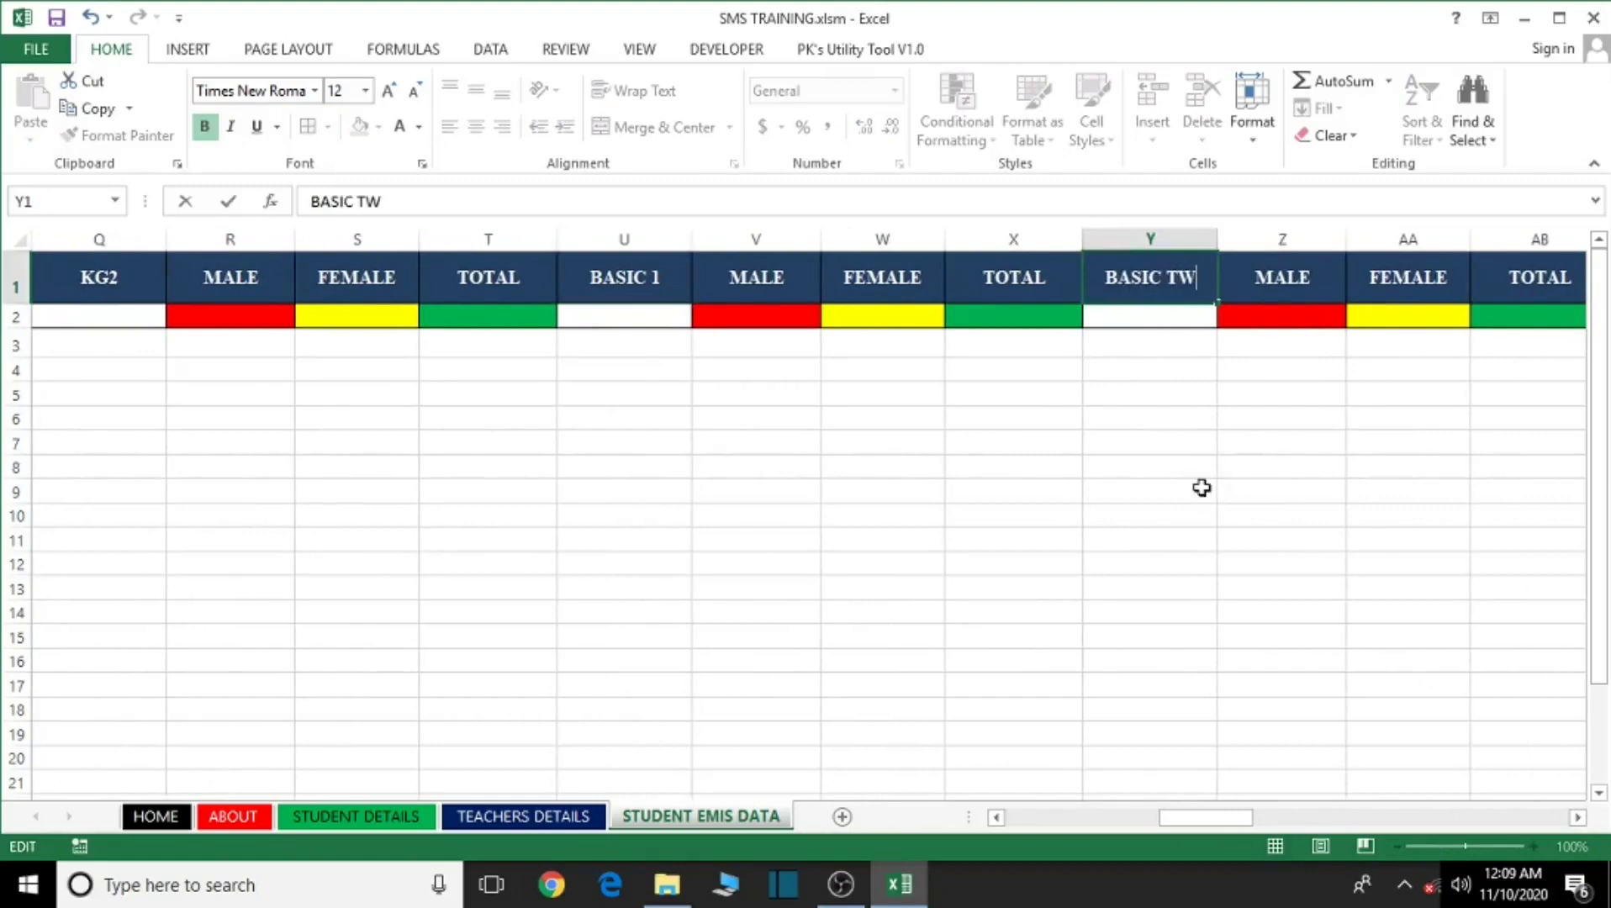
# Replace the KG1 header in AC1 with BASIC THREE and widen column AC to fit.
pyautogui.click(1577, 817)
pyautogui.click(1578, 817)
pyautogui.click(1578, 817)
pyautogui.click(1578, 817)
pyautogui.click(1187, 277)
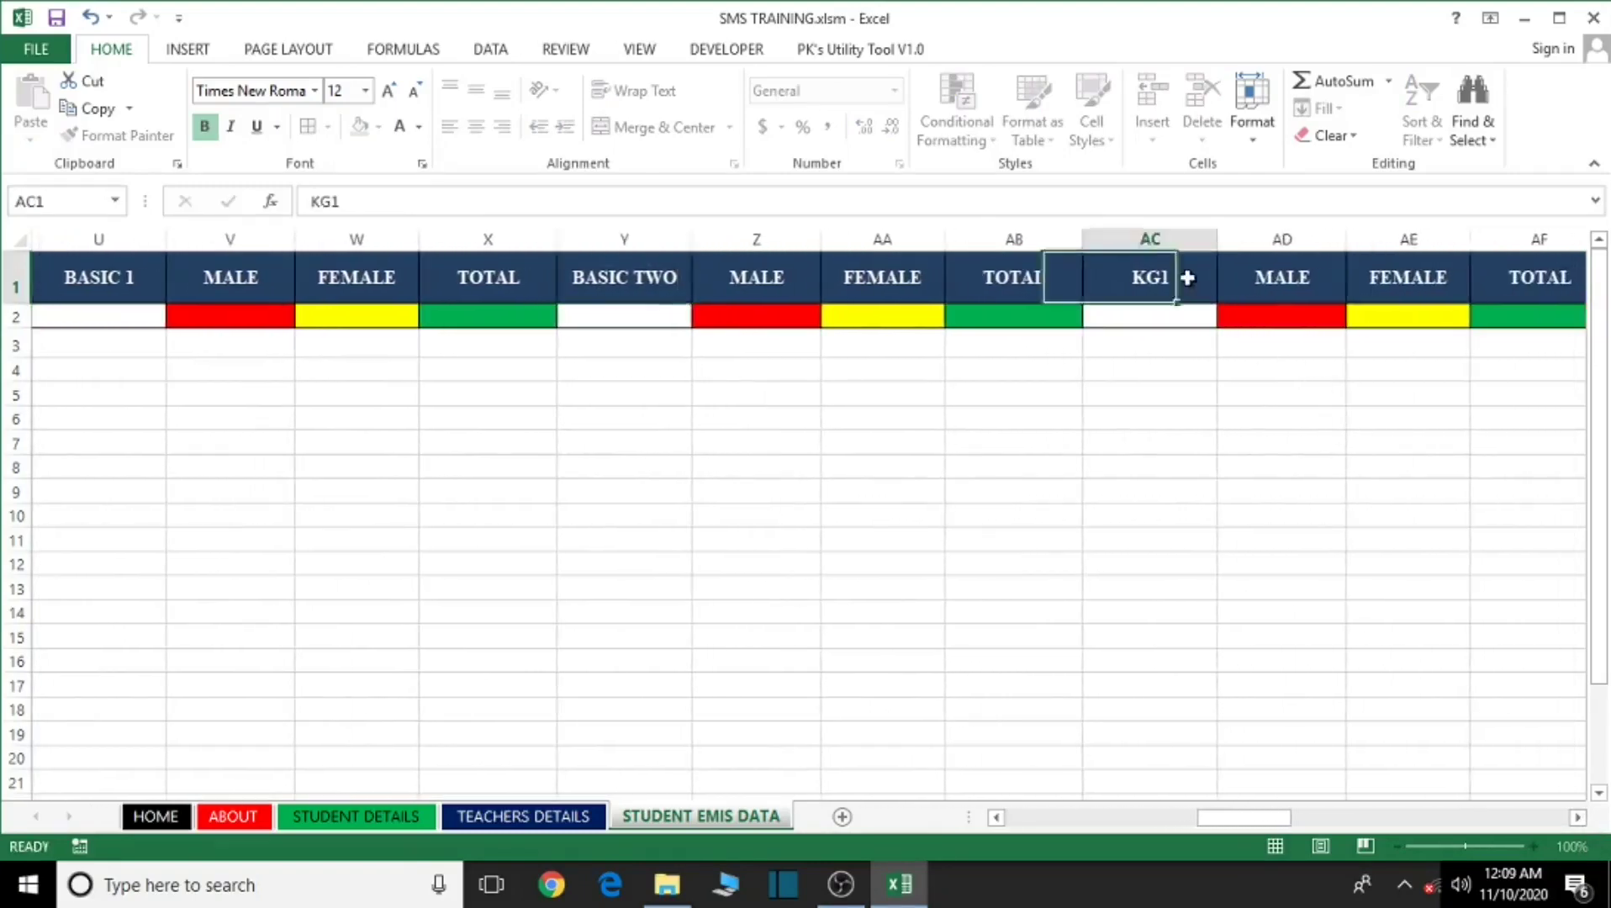
pyautogui.doubleClick(1187, 277)
pyautogui.press('BackSpace')
pyautogui.press('BackSpace')
pyautogui.press('BackSpace')
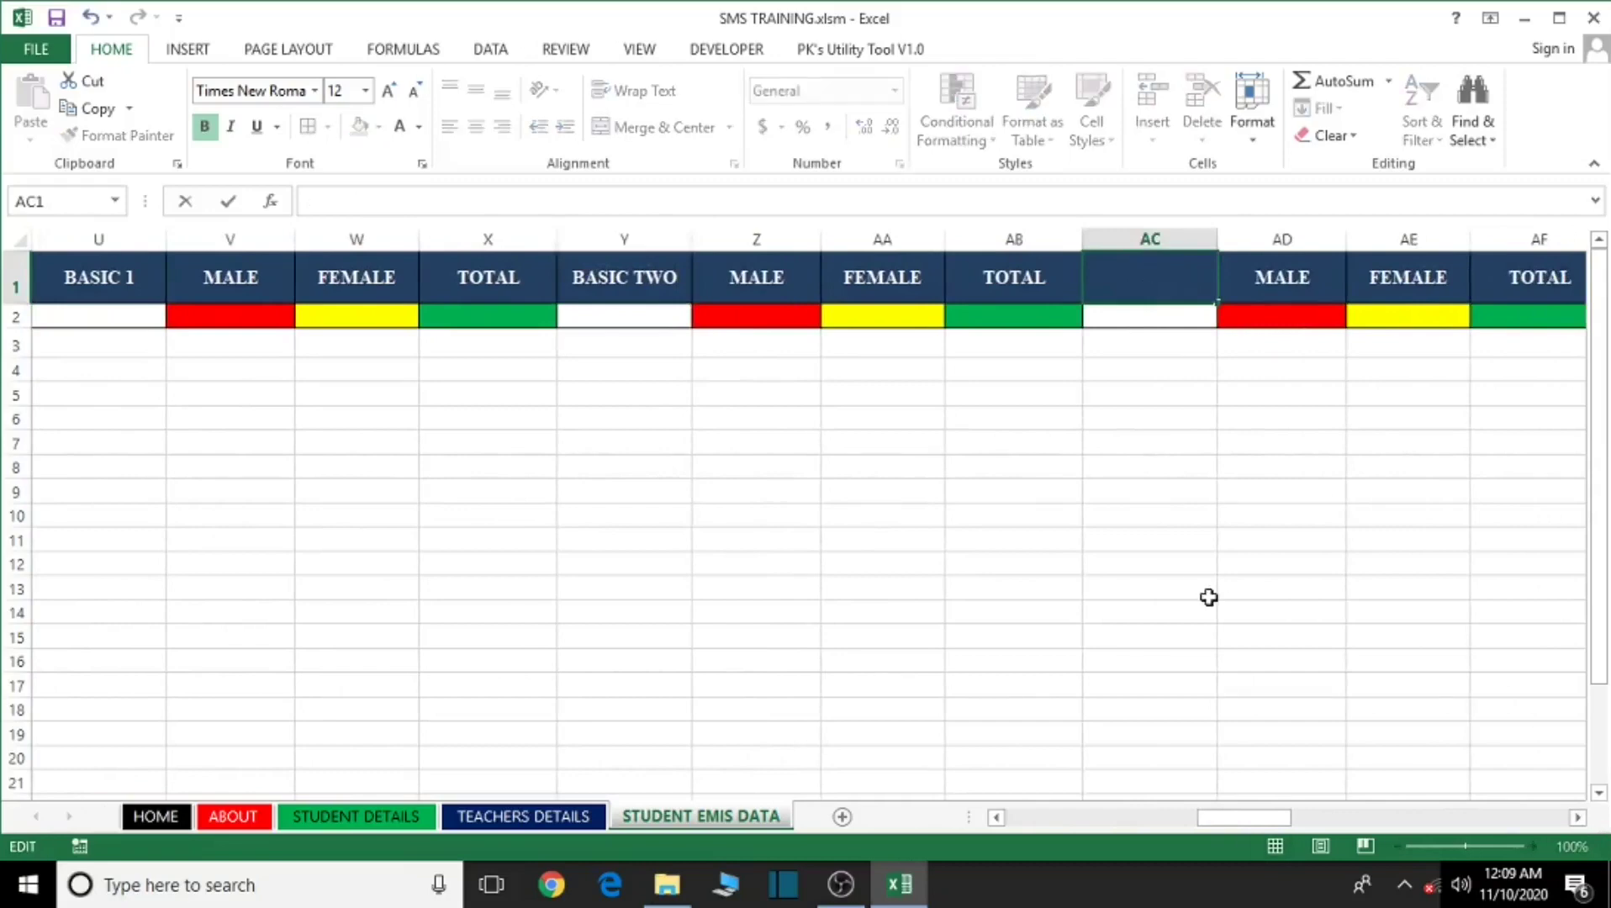
pyautogui.write('BASIC THREE')
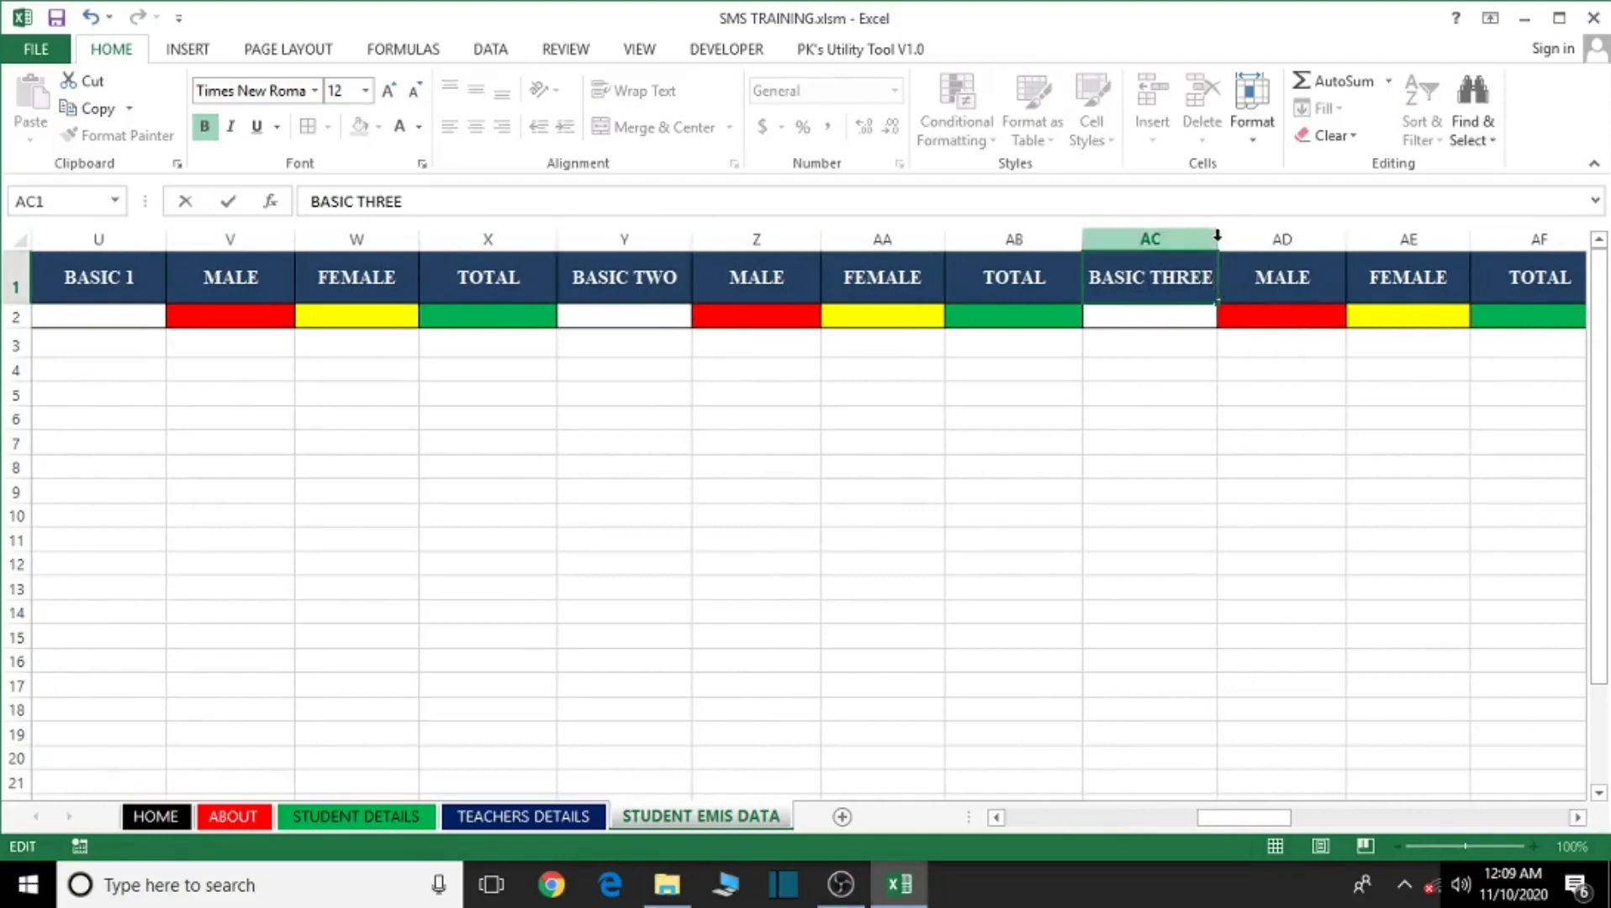
pyautogui.click(1201, 472)
pyautogui.moveTo(1216, 240); pyautogui.dragTo(1241, 239)
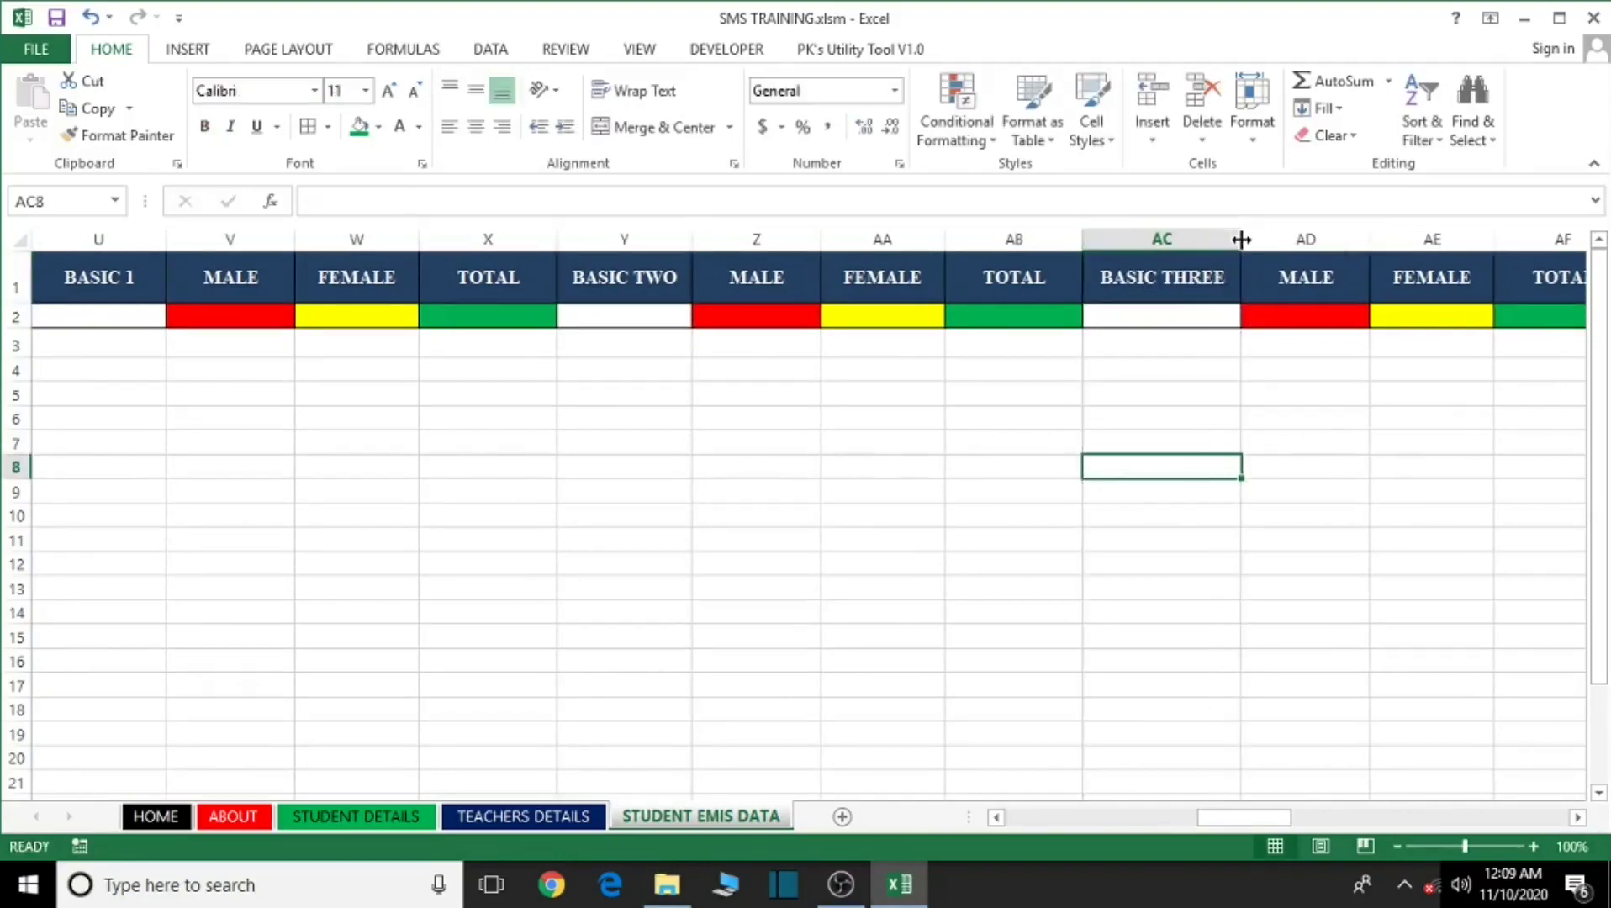
# Replace the KG1 header in AG1 with BASIC 4.
pyautogui.click(1577, 817)
pyautogui.click(1578, 817)
pyautogui.click(1577, 817)
pyautogui.click(1578, 817)
pyautogui.click(1577, 817)
pyautogui.click(1577, 817)
pyautogui.doubleClick(953, 277)
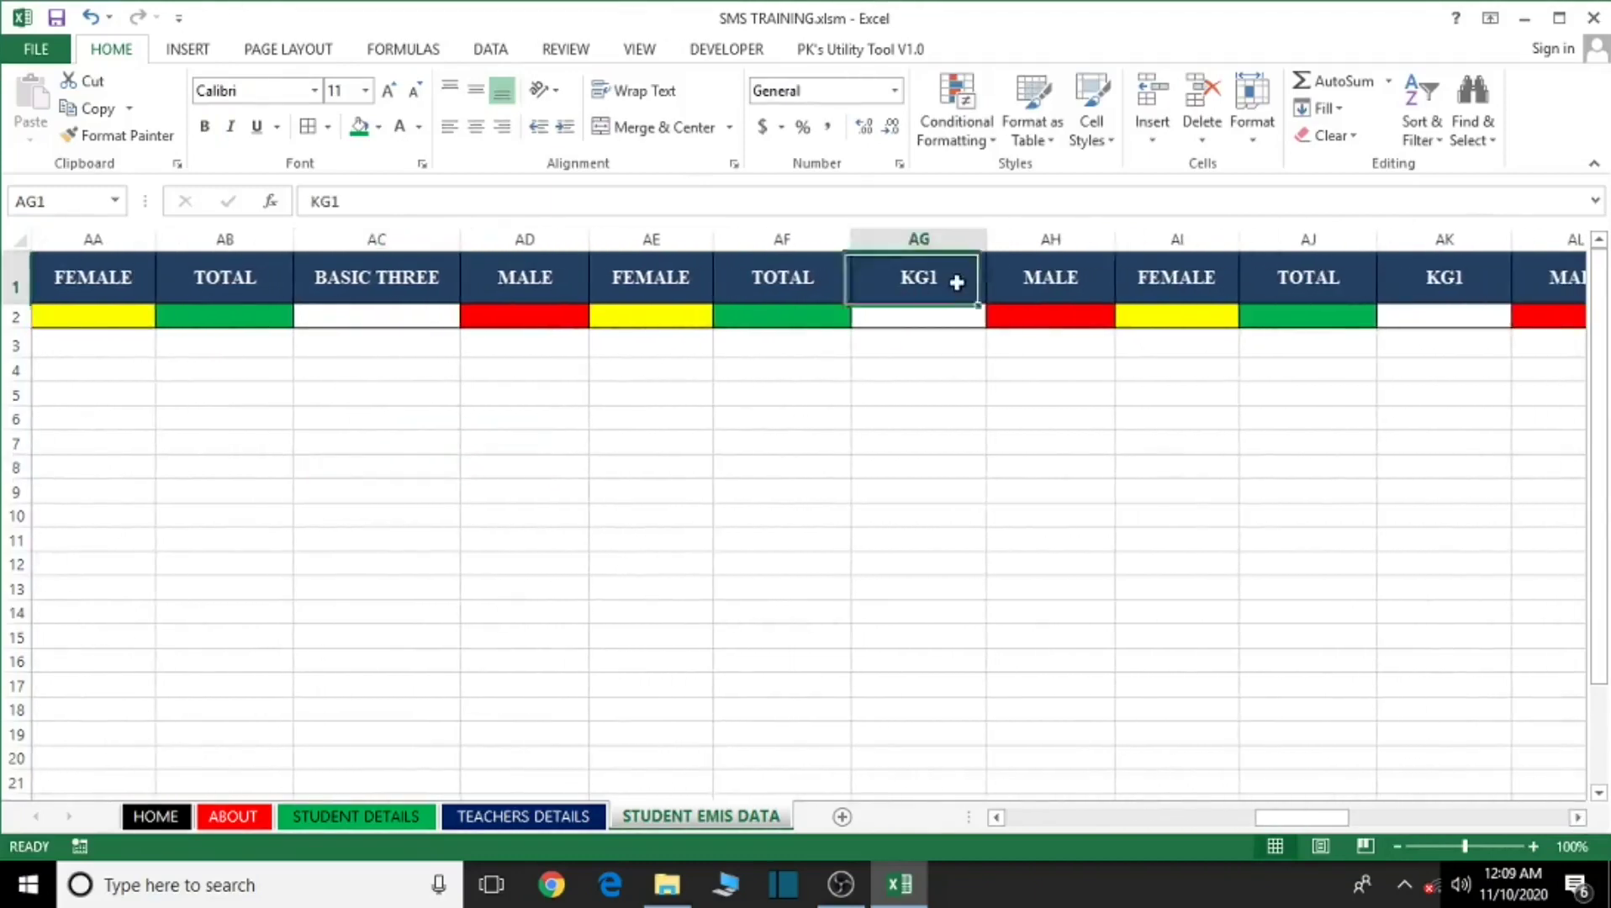
pyautogui.press('BackSpace')
pyautogui.press('BackSpace')
pyautogui.press('BackSpace')
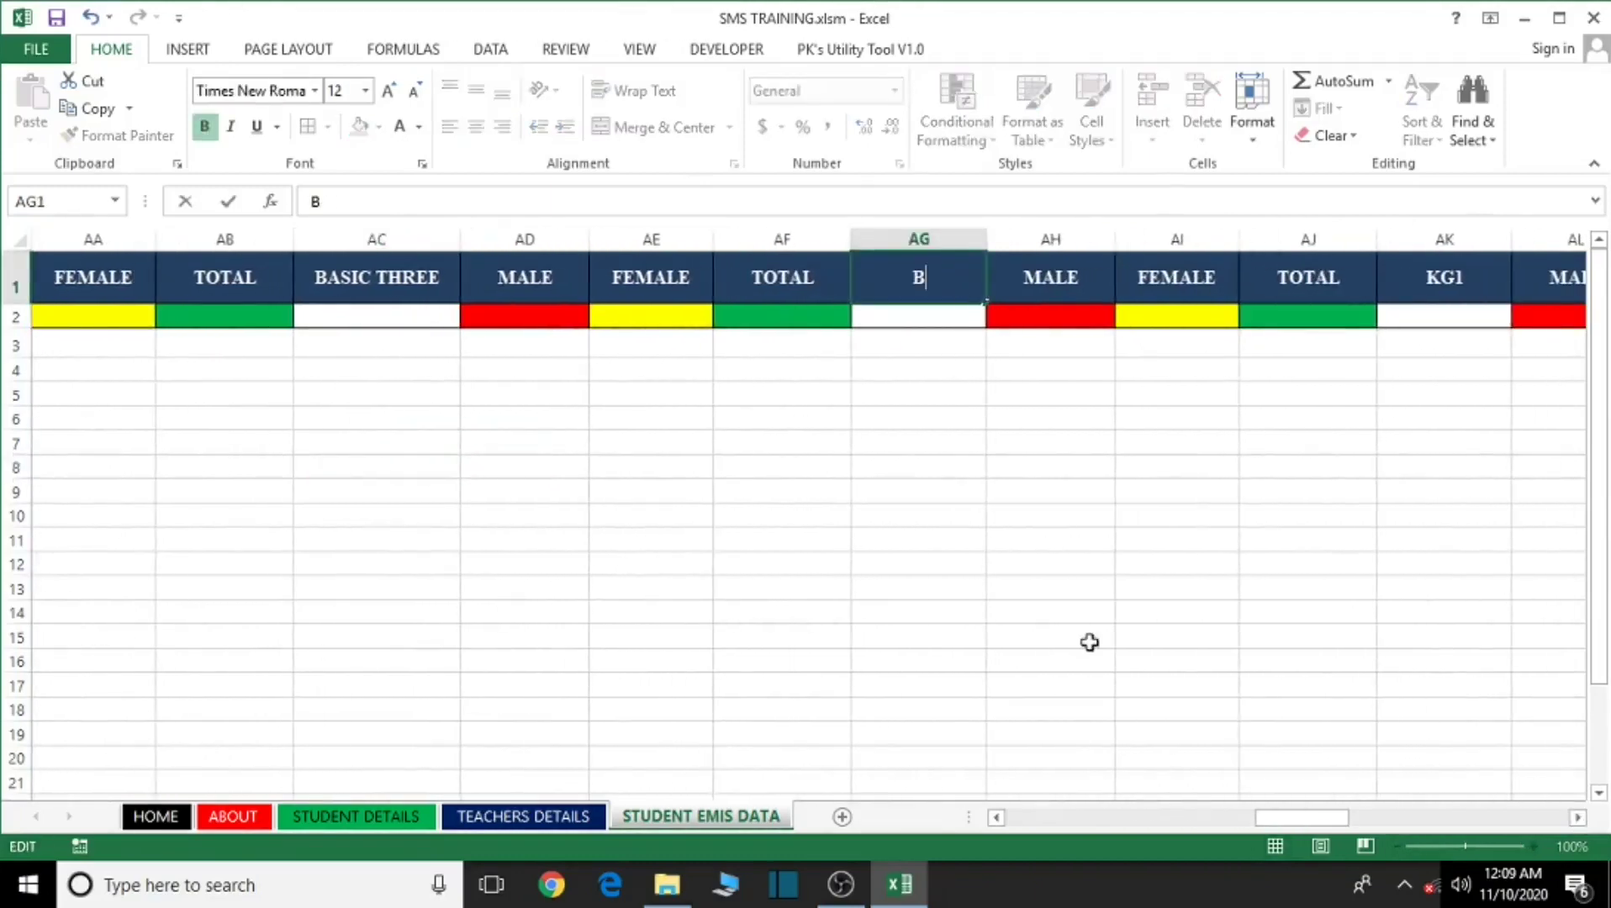
pyautogui.write('BASIC F')
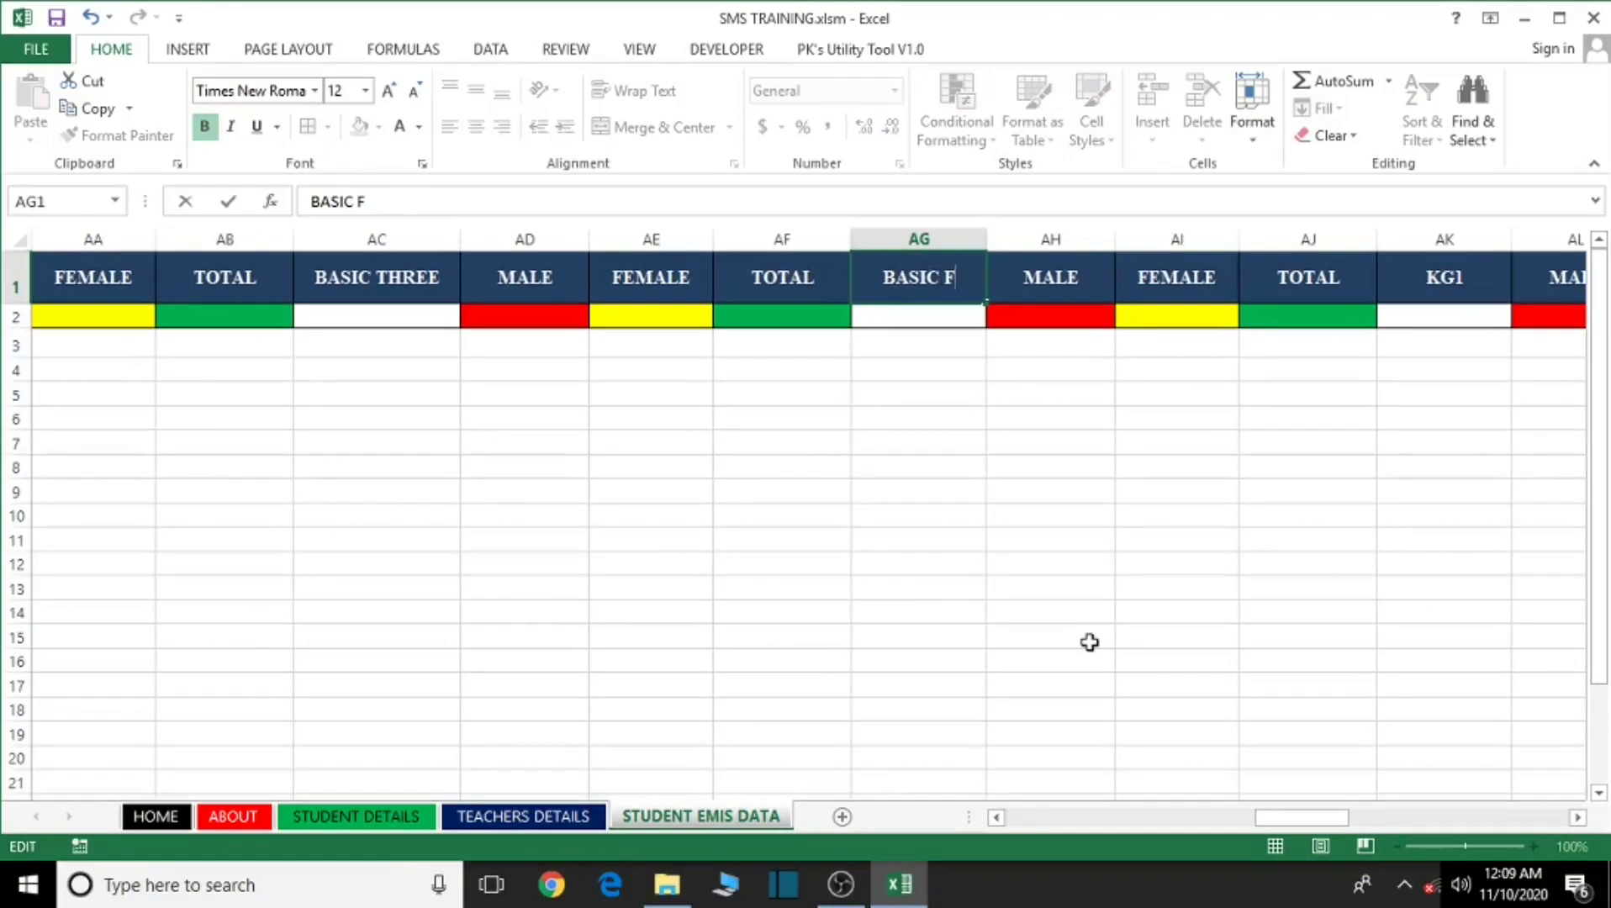
pyautogui.press('BackSpace')
pyautogui.write('4')
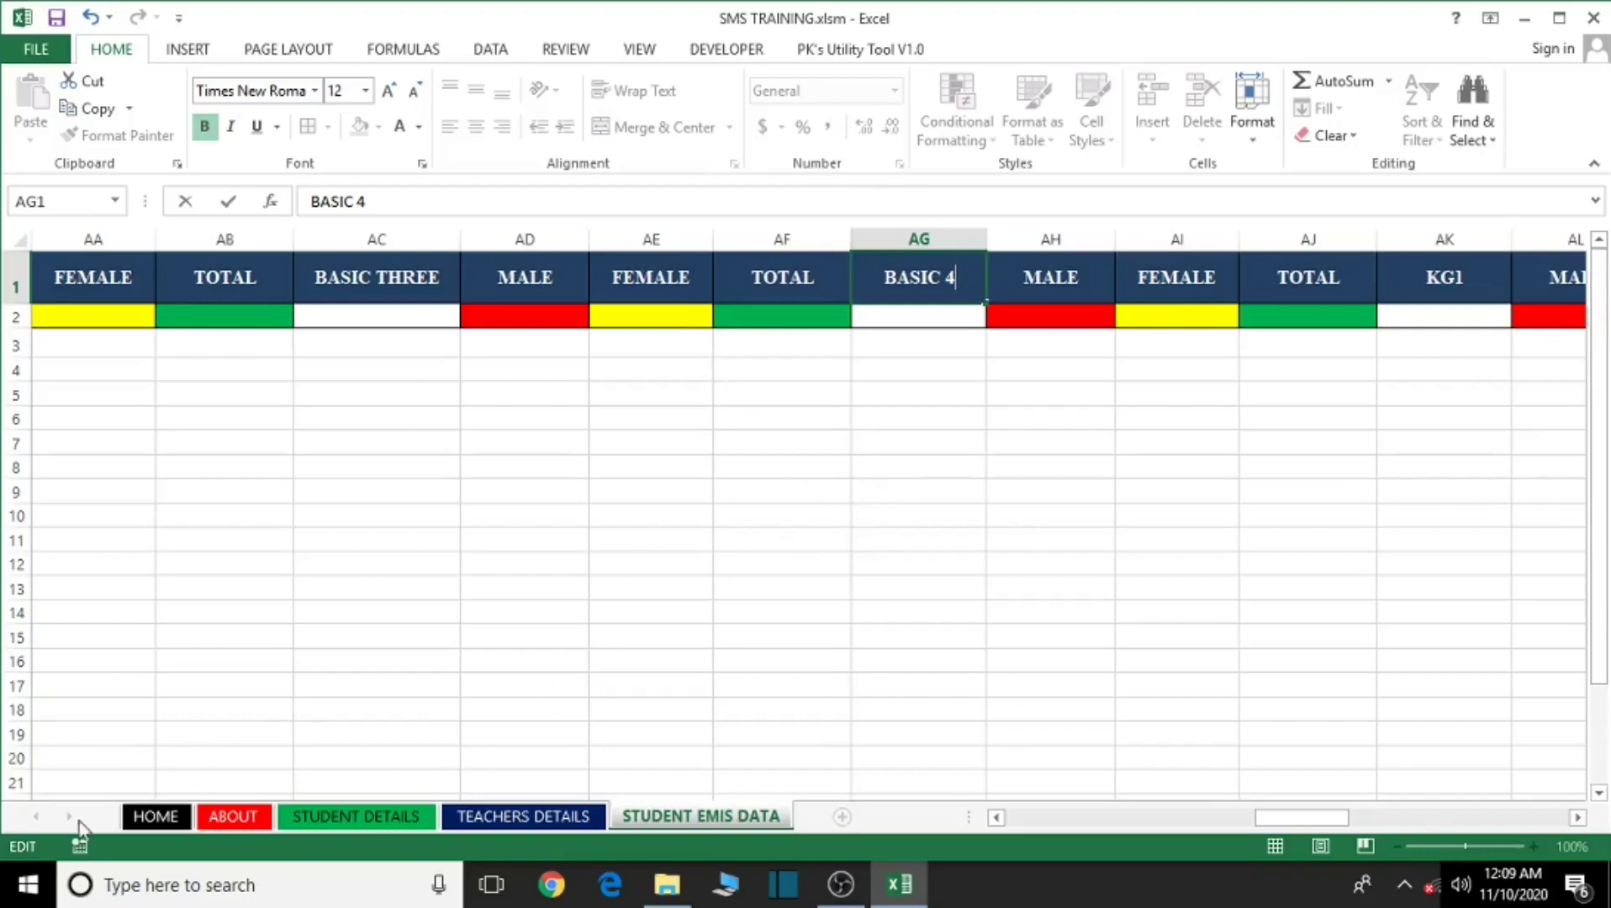
# Change the class header in U1 to BASIC ONE, spelling out the number.
pyautogui.click(997, 817)
pyautogui.click(998, 818)
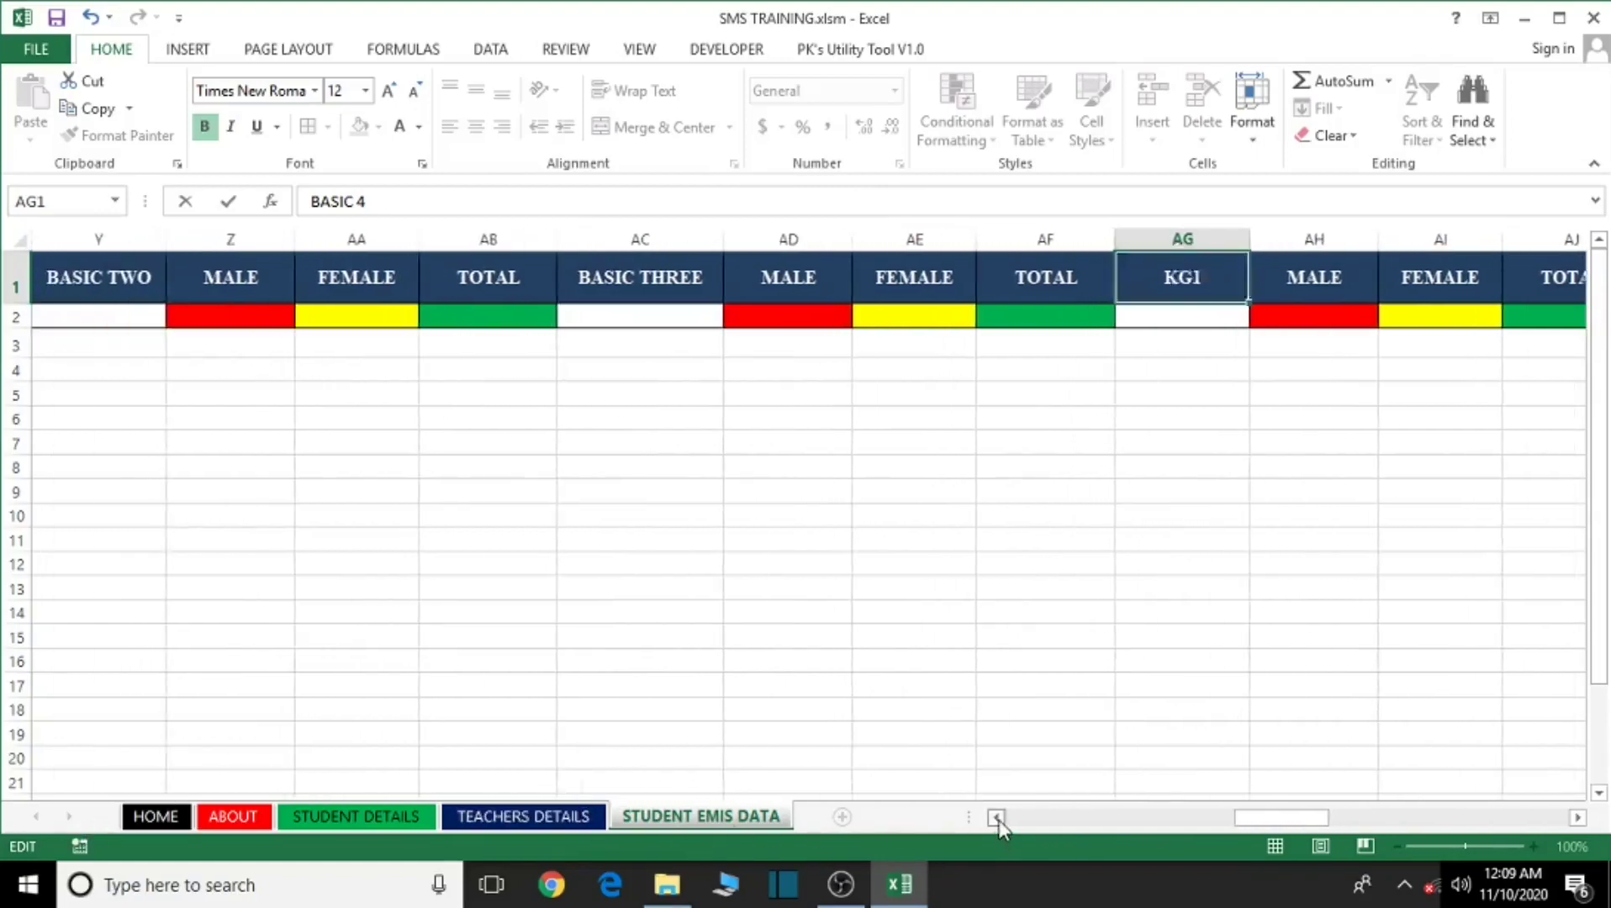
pyautogui.click(997, 817)
pyautogui.click(997, 817)
pyautogui.click(997, 818)
pyautogui.click(997, 817)
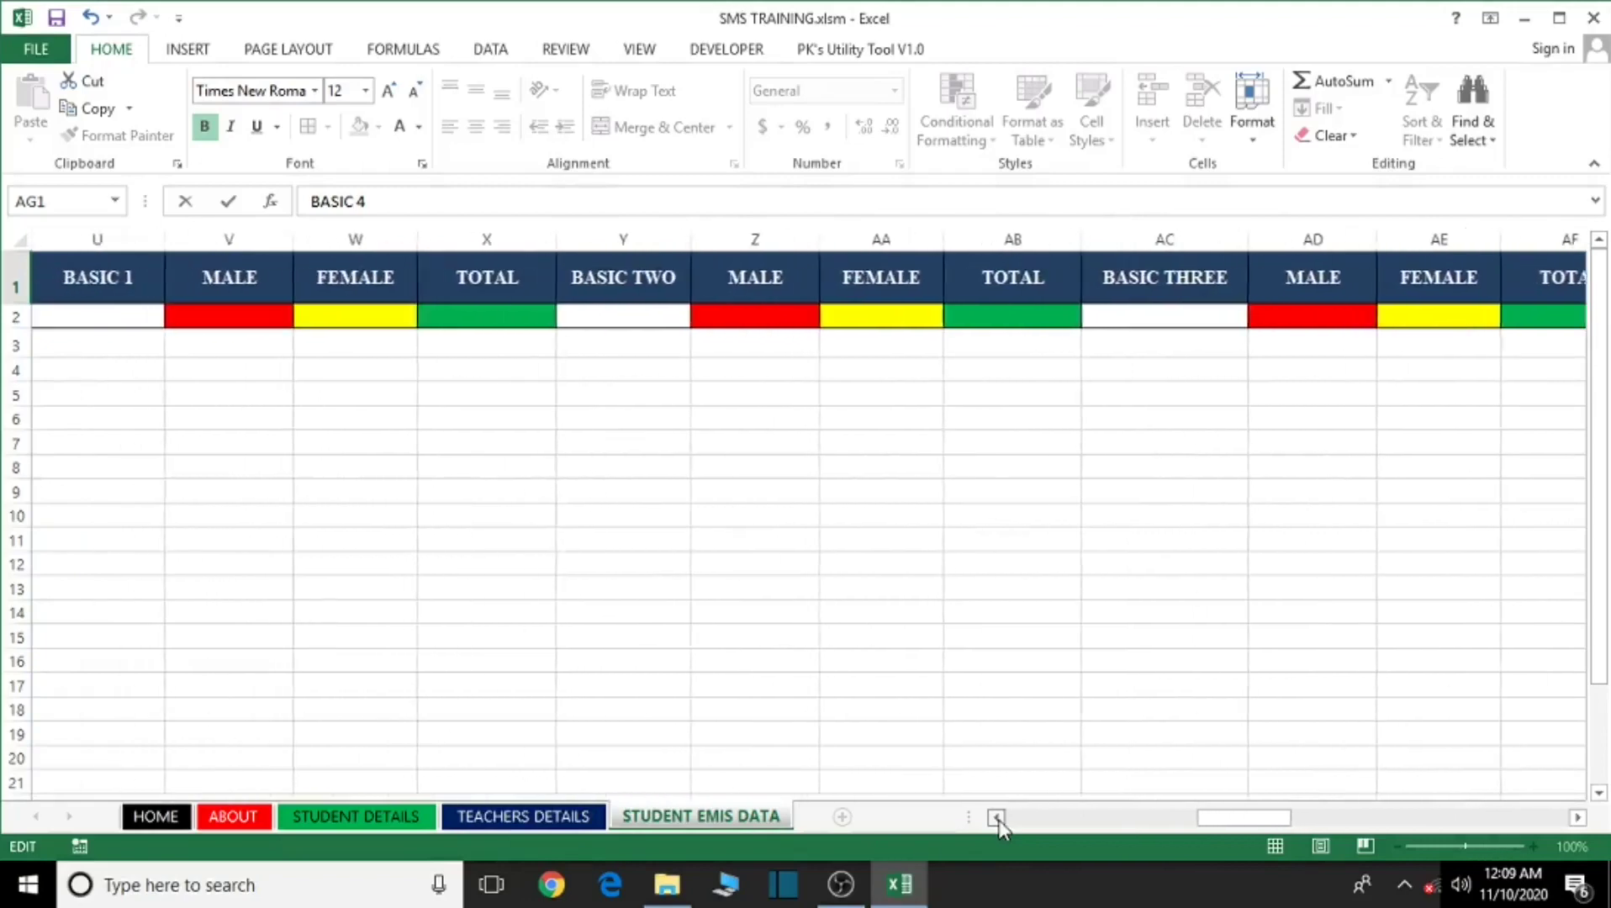
pyautogui.click(997, 817)
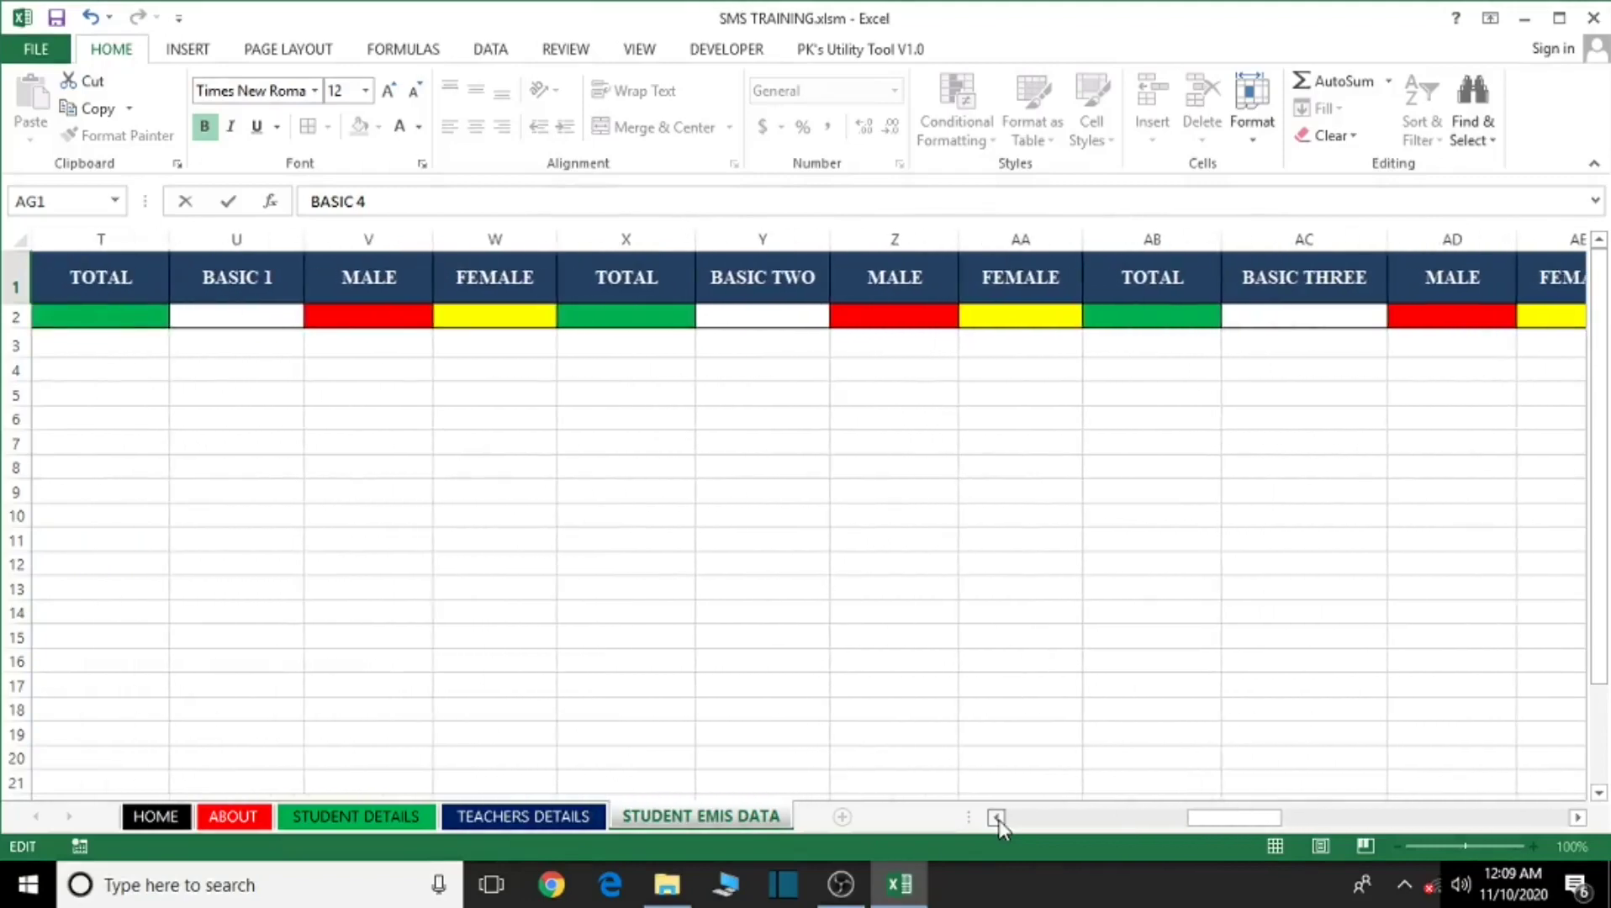
pyautogui.click(997, 817)
pyautogui.click(998, 818)
pyautogui.click(531, 279)
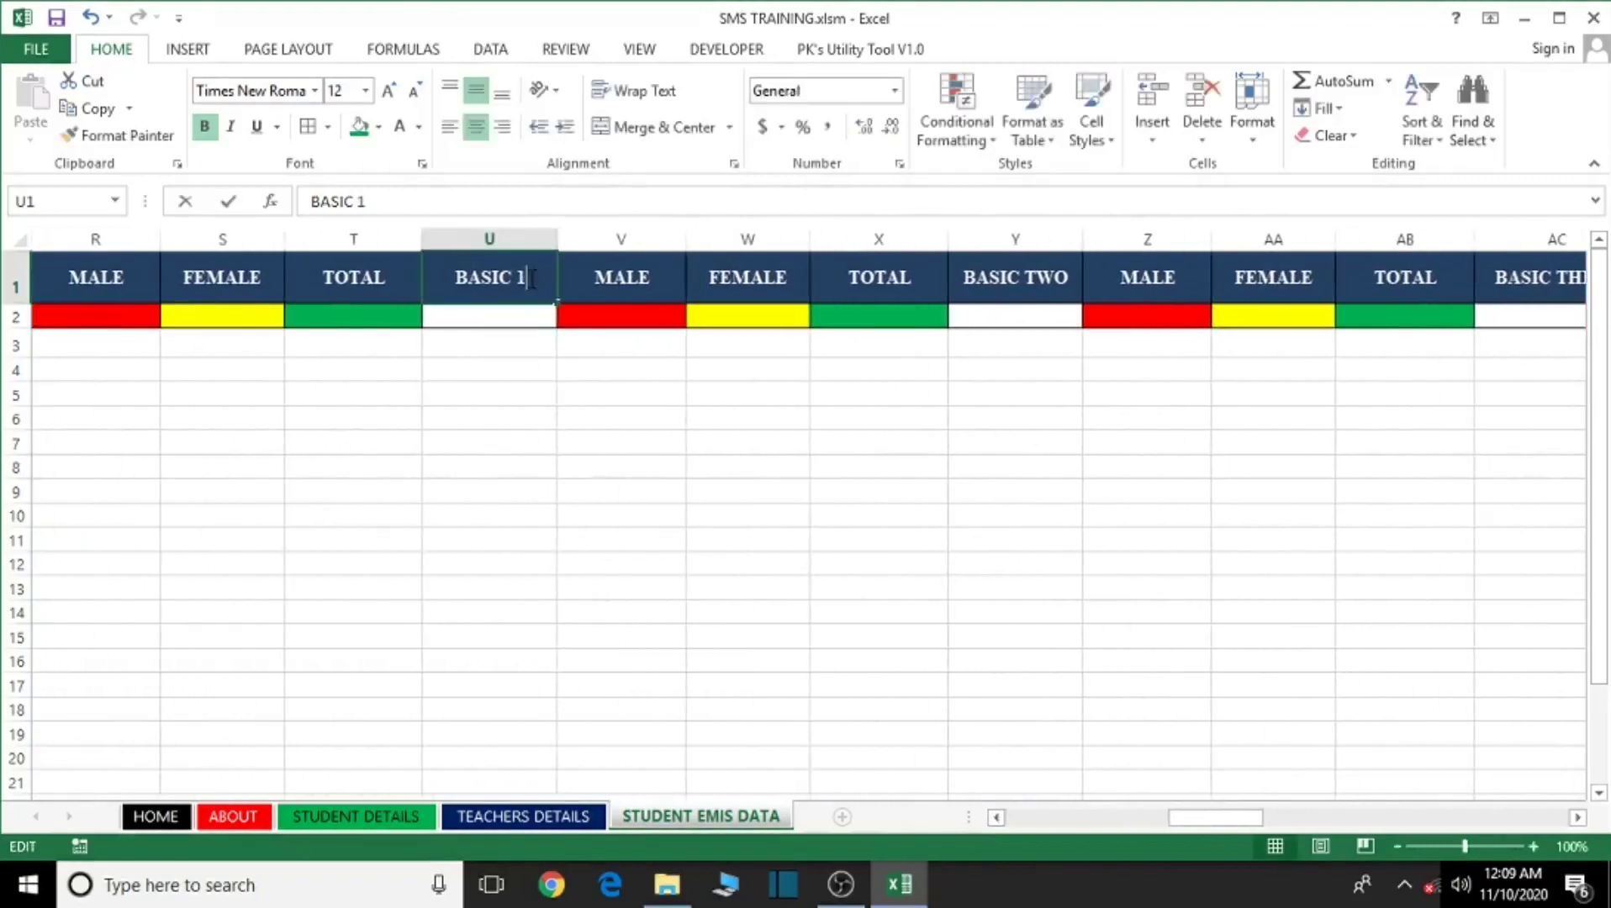
pyautogui.press('BackSpace')
pyautogui.write('ONE')
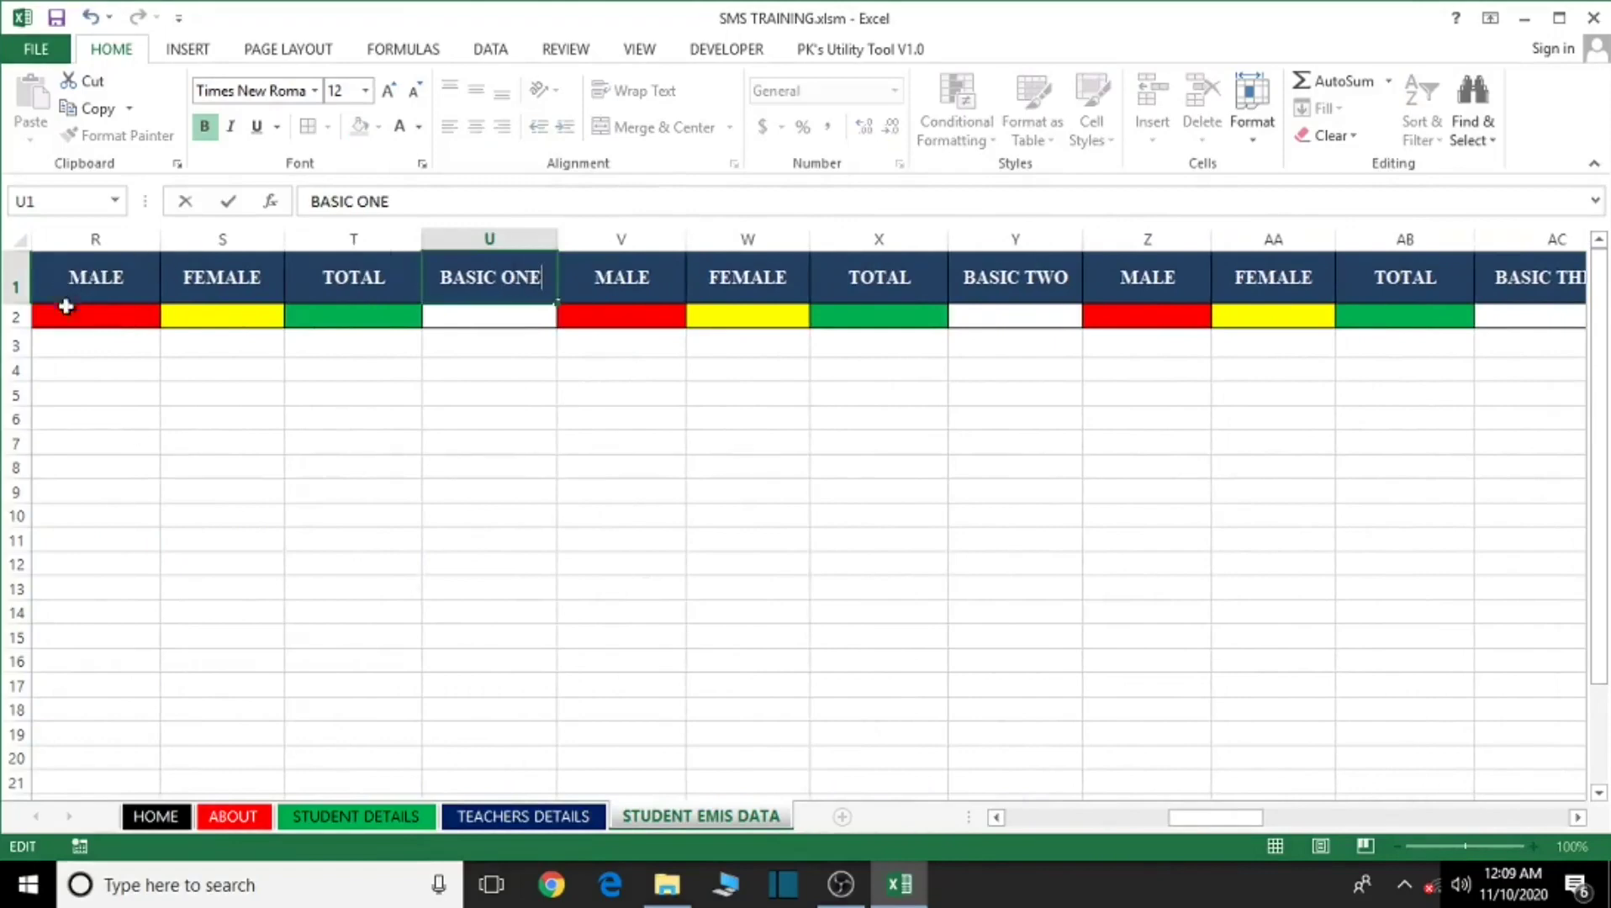
# Change the class header in Q1 to KG TWO, spelling out the number.
pyautogui.click(997, 817)
pyautogui.click(997, 817)
pyautogui.click(997, 817)
pyautogui.click(997, 818)
pyautogui.click(997, 817)
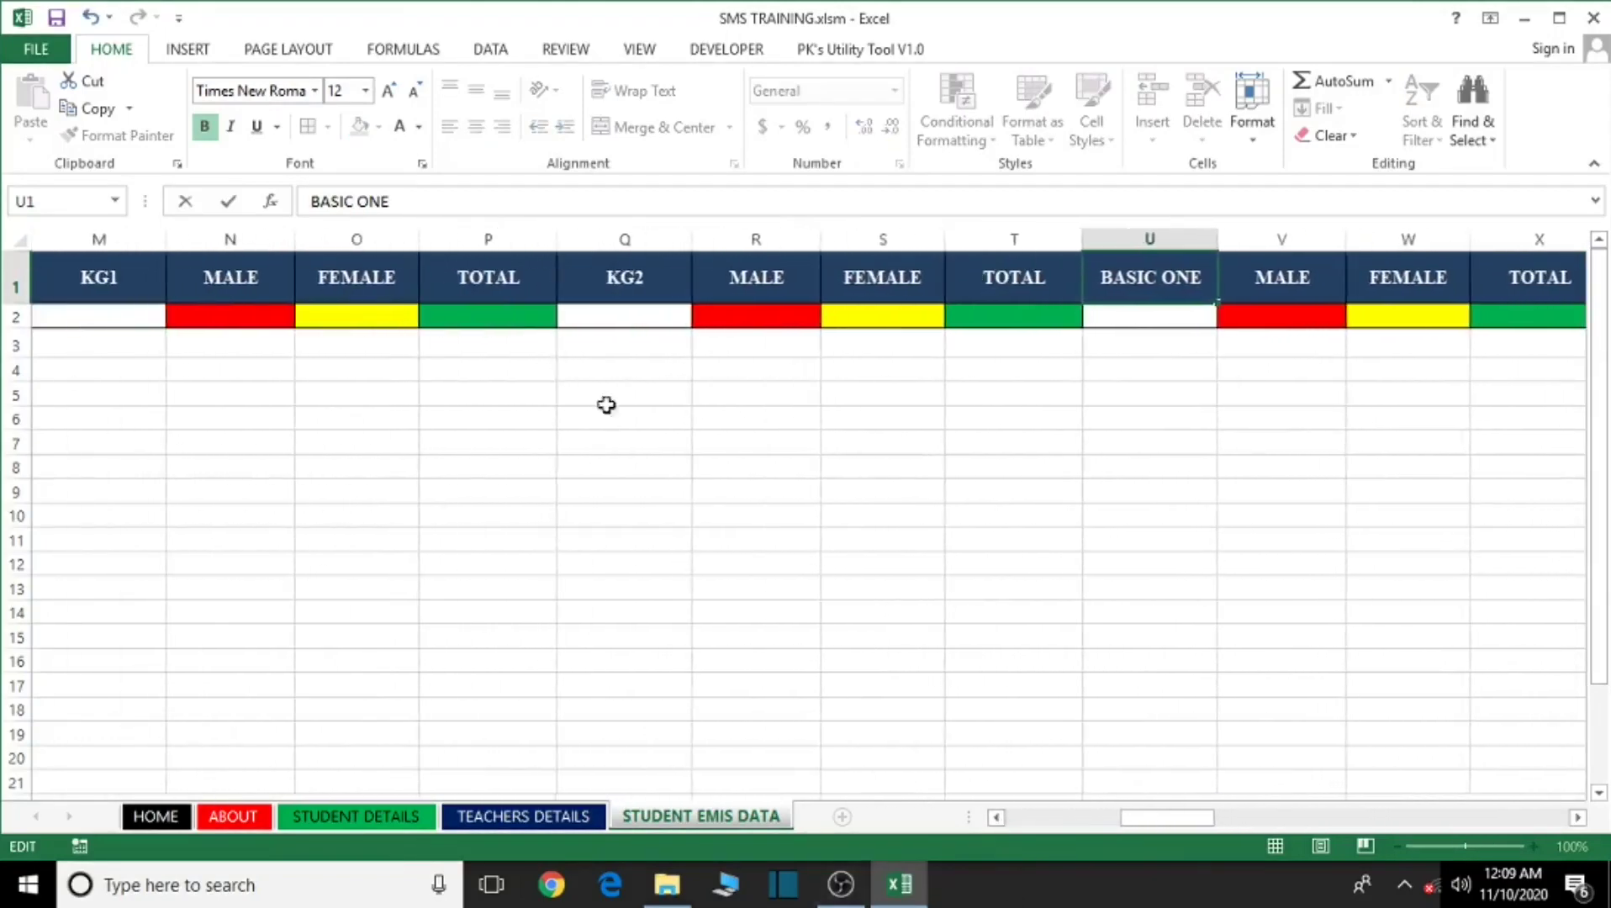
pyautogui.doubleClick(652, 279)
pyautogui.press('BackSpace')
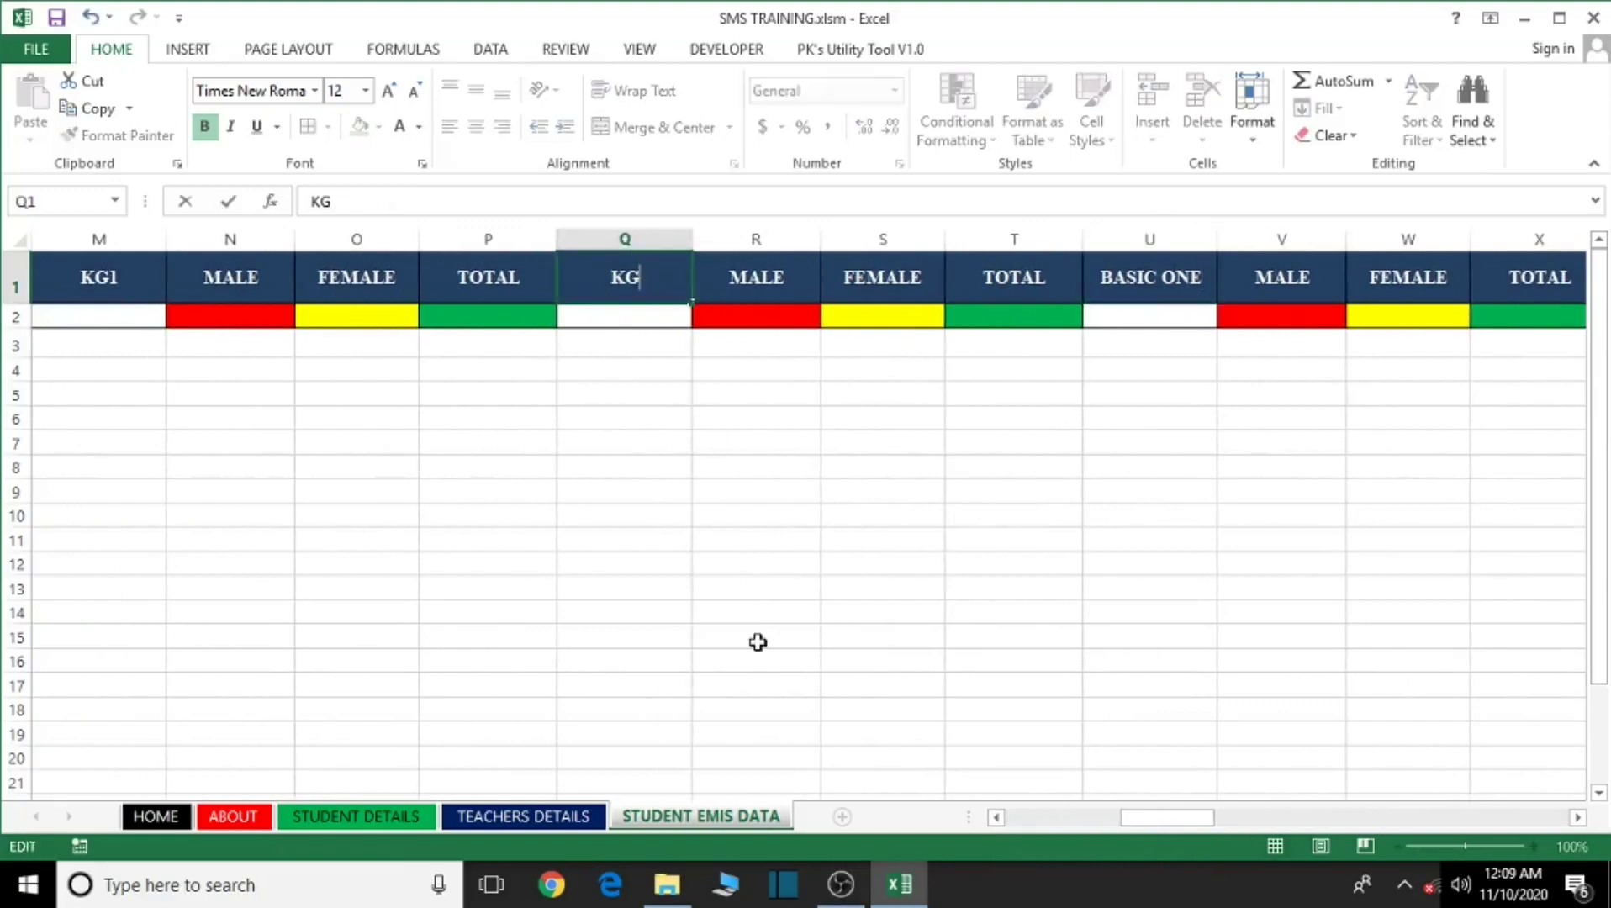
pyautogui.write('TWO')
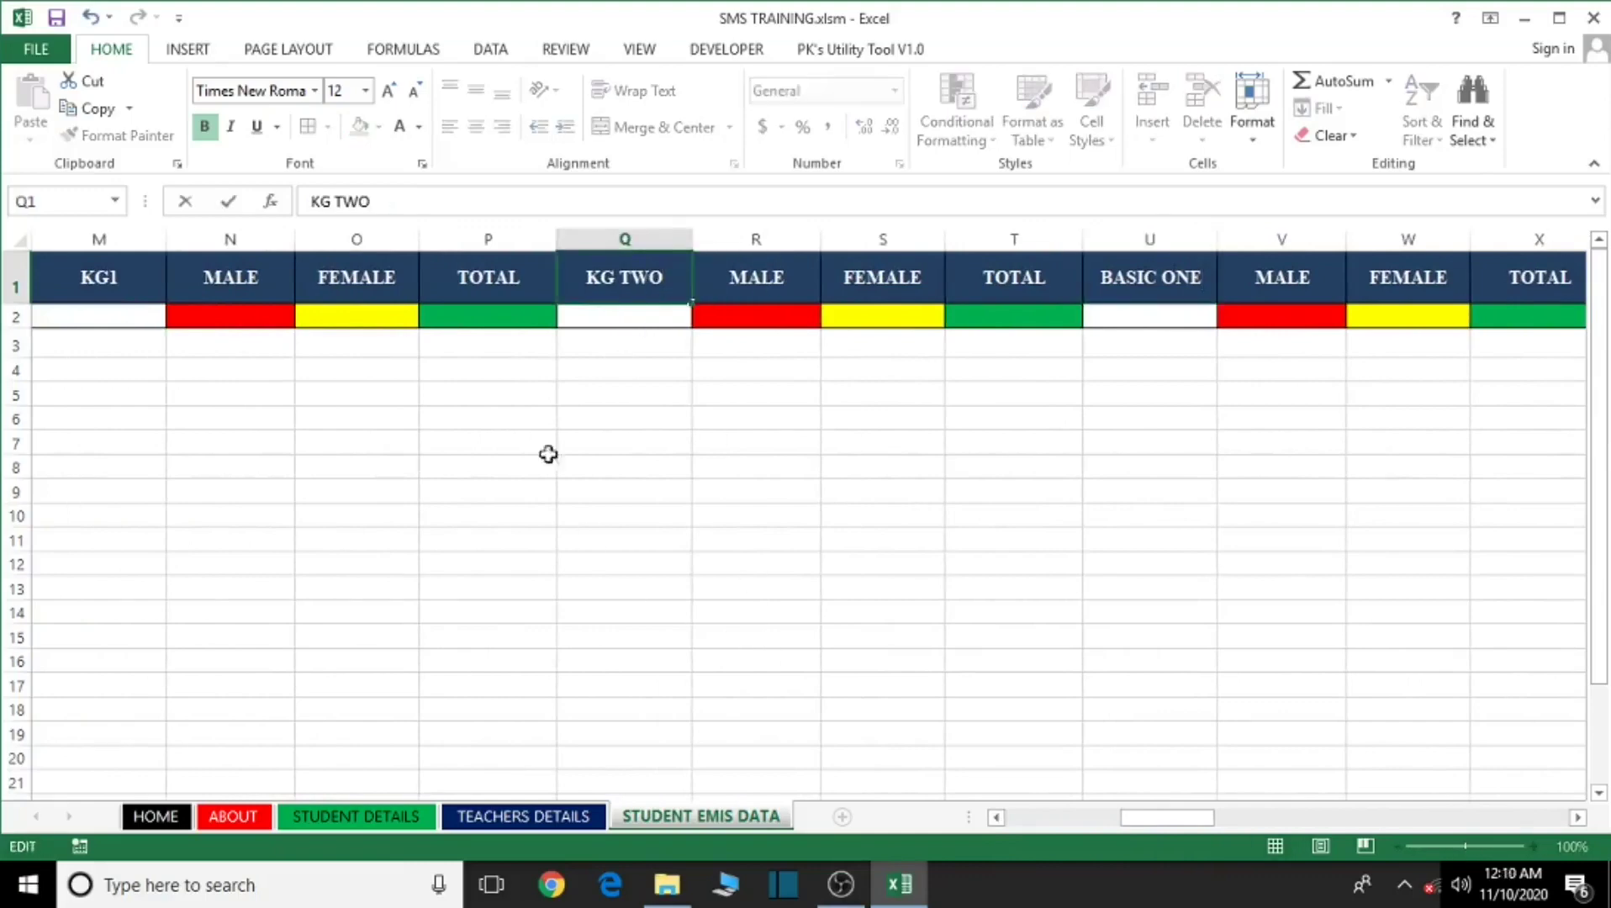
# Change the class header in M1 to KG ONE, spelling out the number.
pyautogui.click(152, 284)
pyautogui.doubleClick(152, 284)
pyautogui.press('BackSpace')
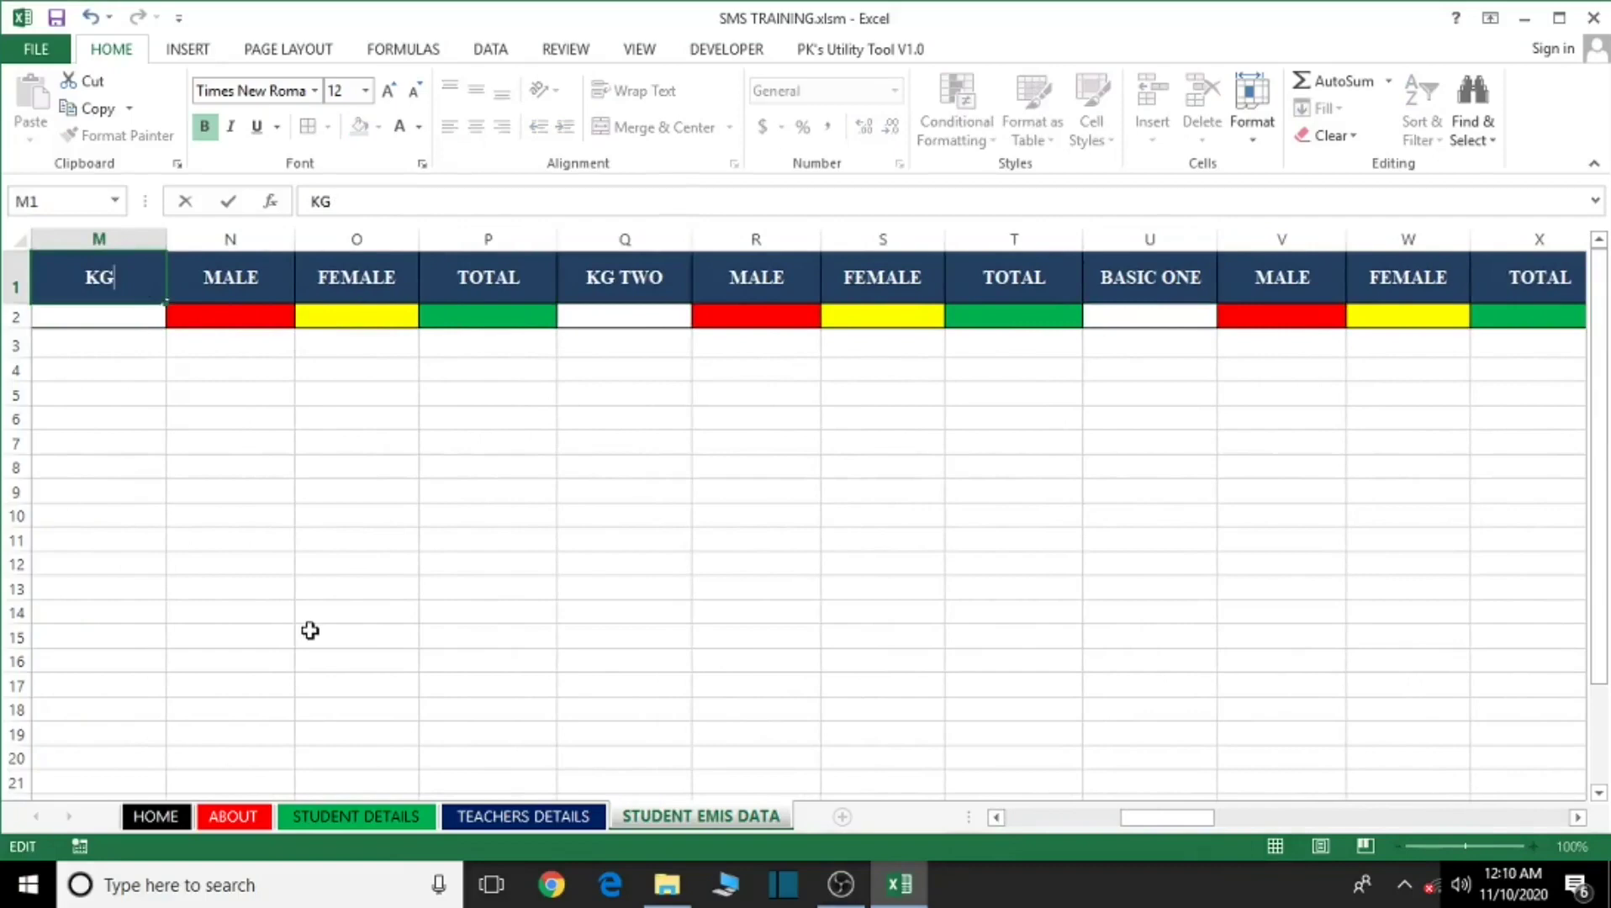
pyautogui.write('TWO')
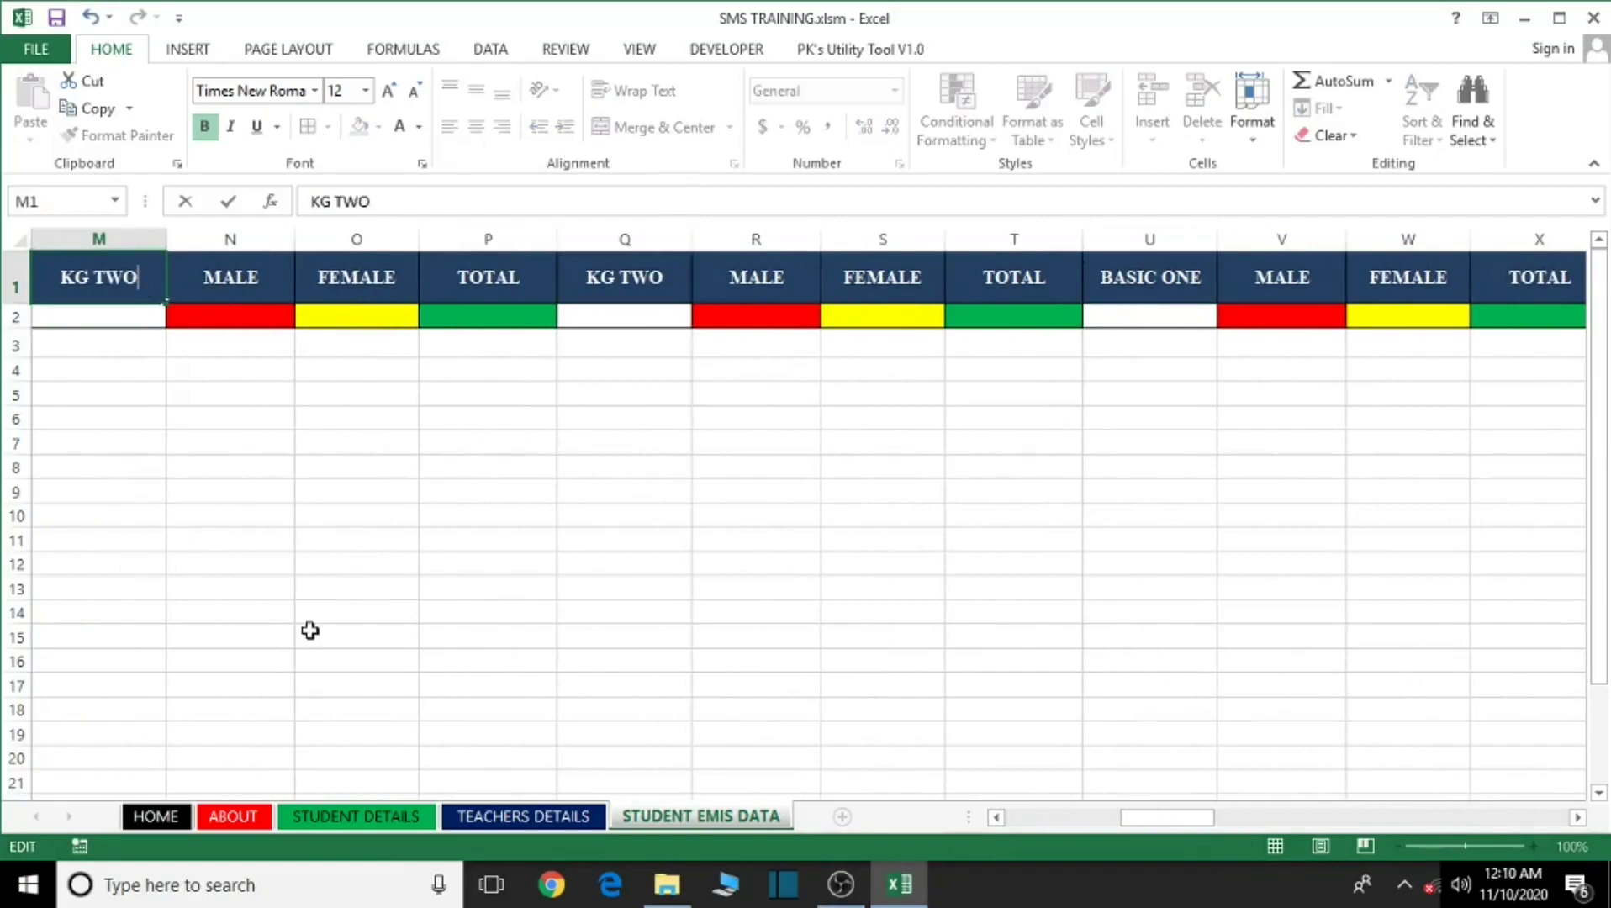
pyautogui.click(996, 817)
pyautogui.click(996, 817)
pyautogui.click(995, 817)
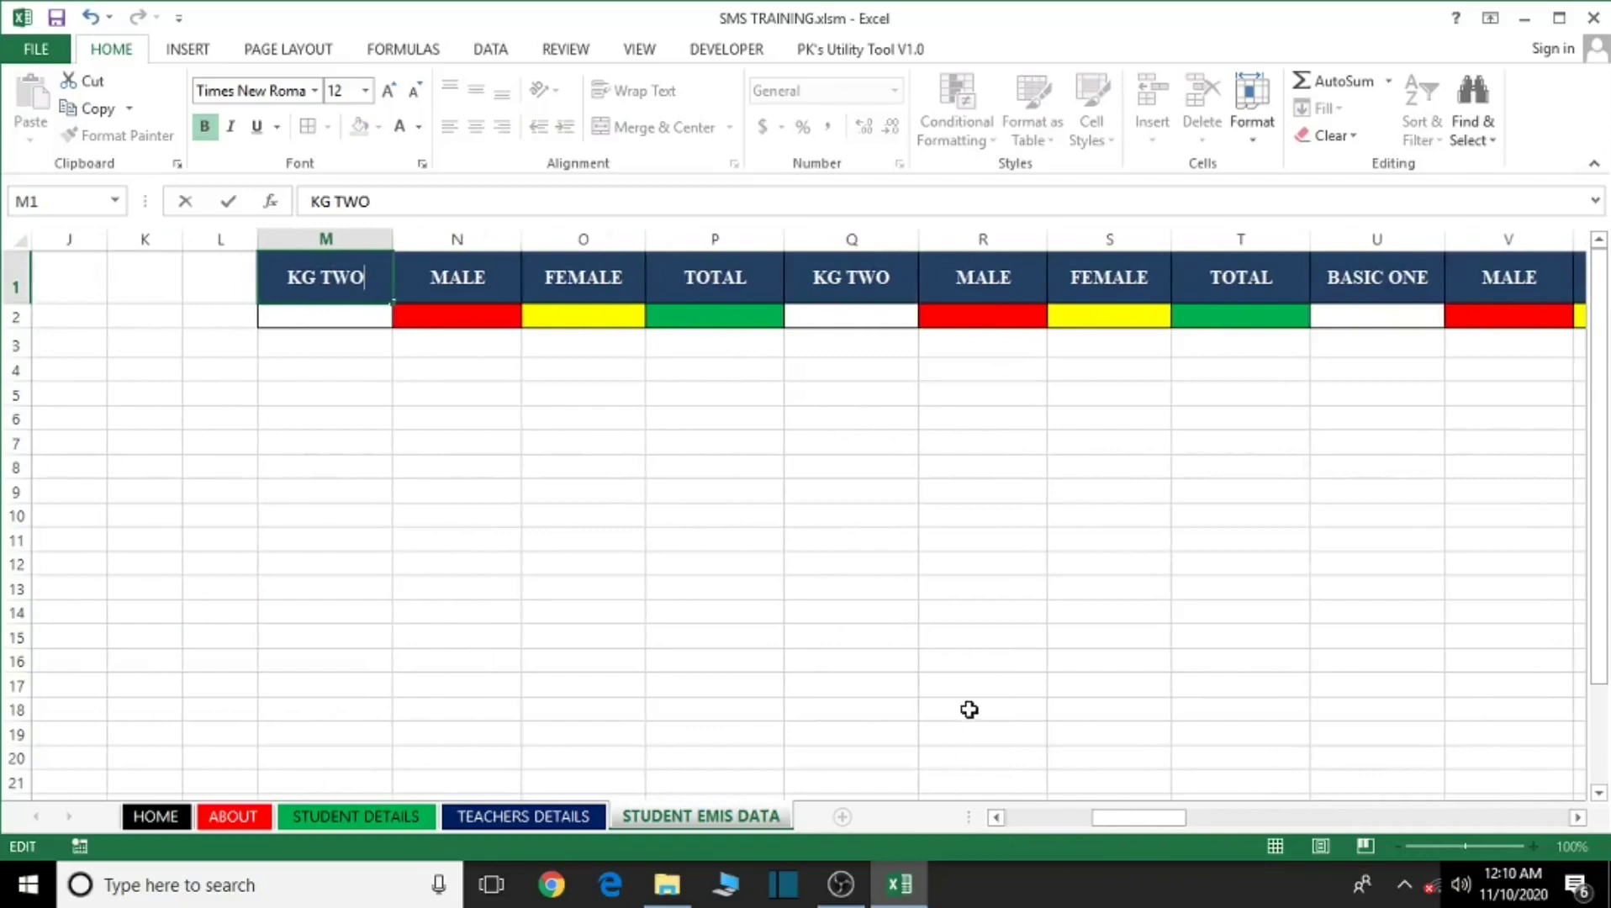
pyautogui.press('BackSpace')
pyautogui.press('BackSpace')
pyautogui.press('BackSpace')
pyautogui.write('ONE')
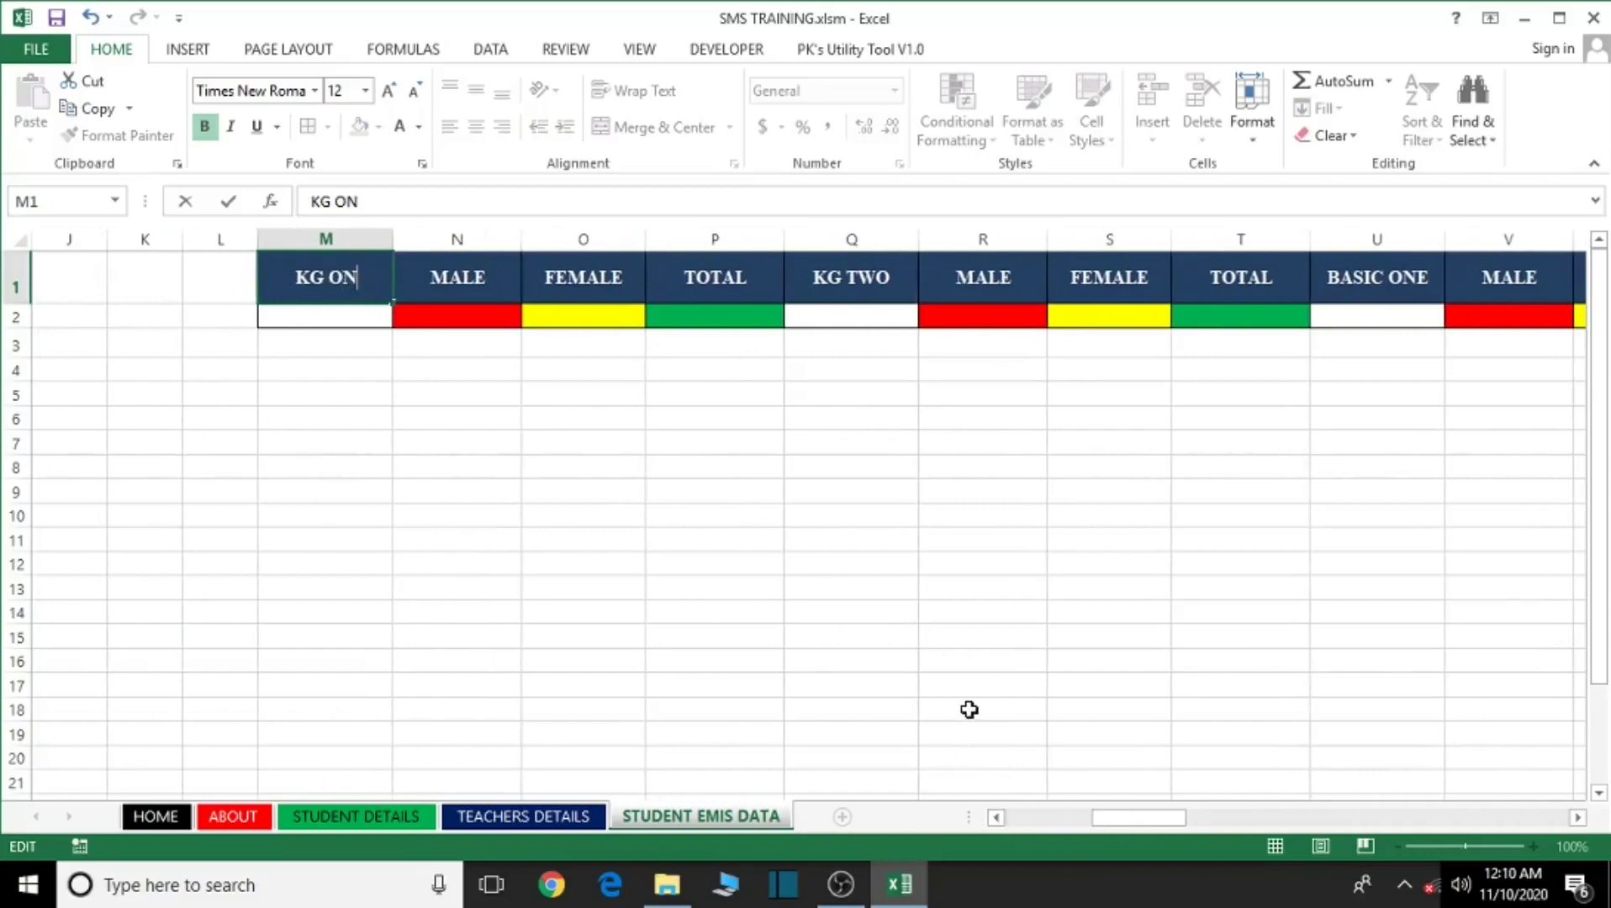
pyautogui.click(969, 710)
# Change the class header in AG1 to BASIC FOUR, spelling out the number.
pyautogui.click(1577, 817)
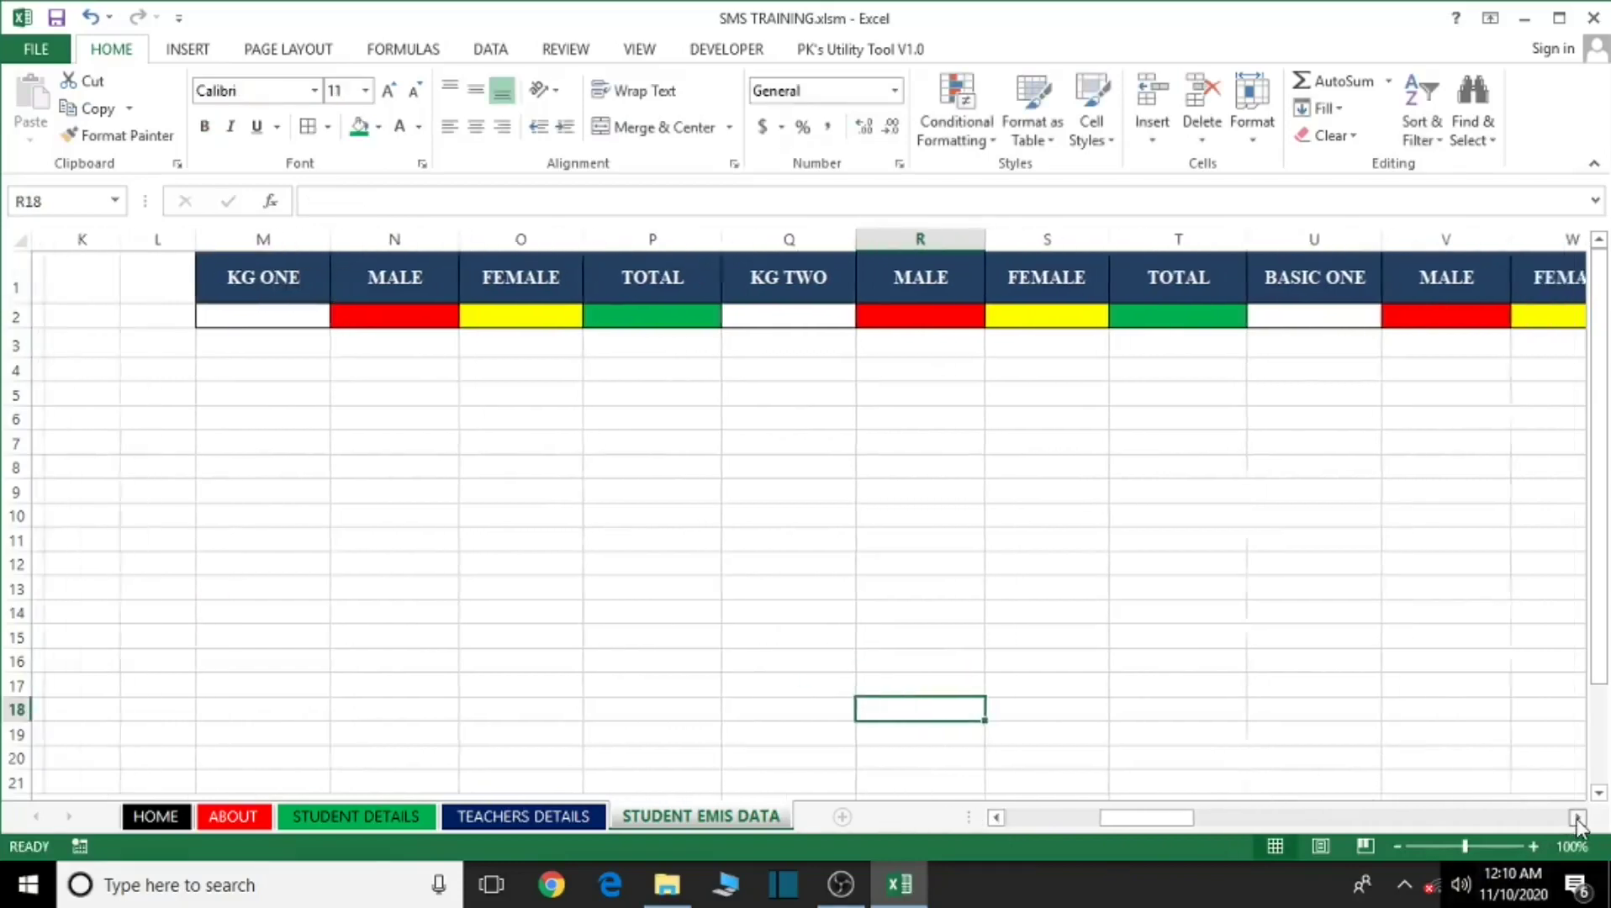
pyautogui.click(1578, 818)
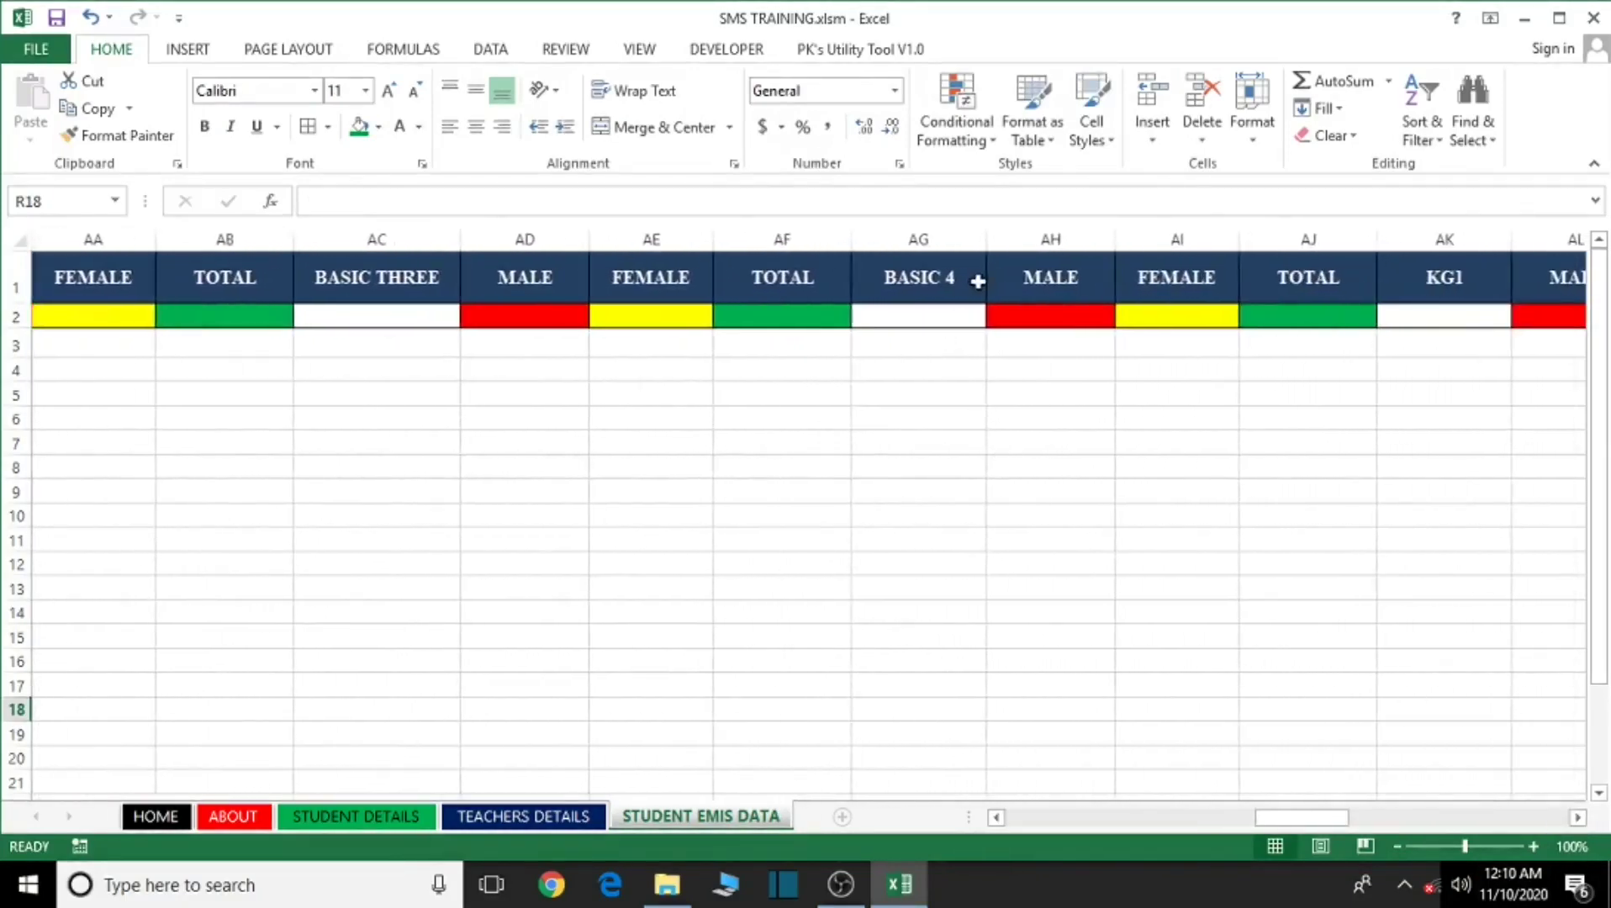
pyautogui.doubleClick(972, 275)
pyautogui.press('BackSpace')
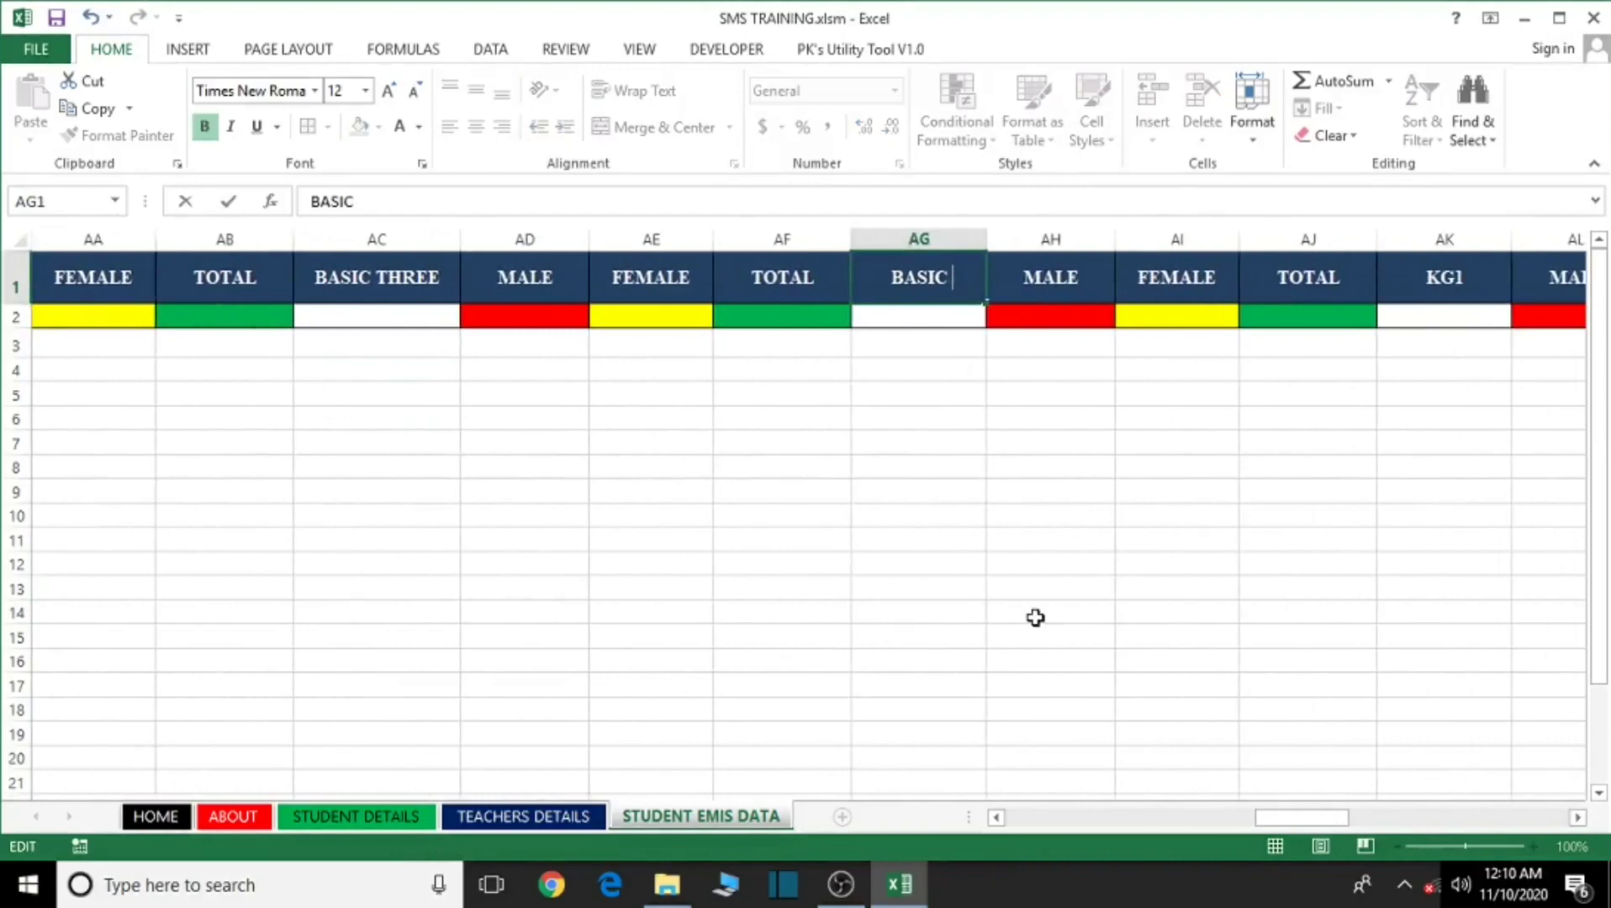
pyautogui.write('FOUR')
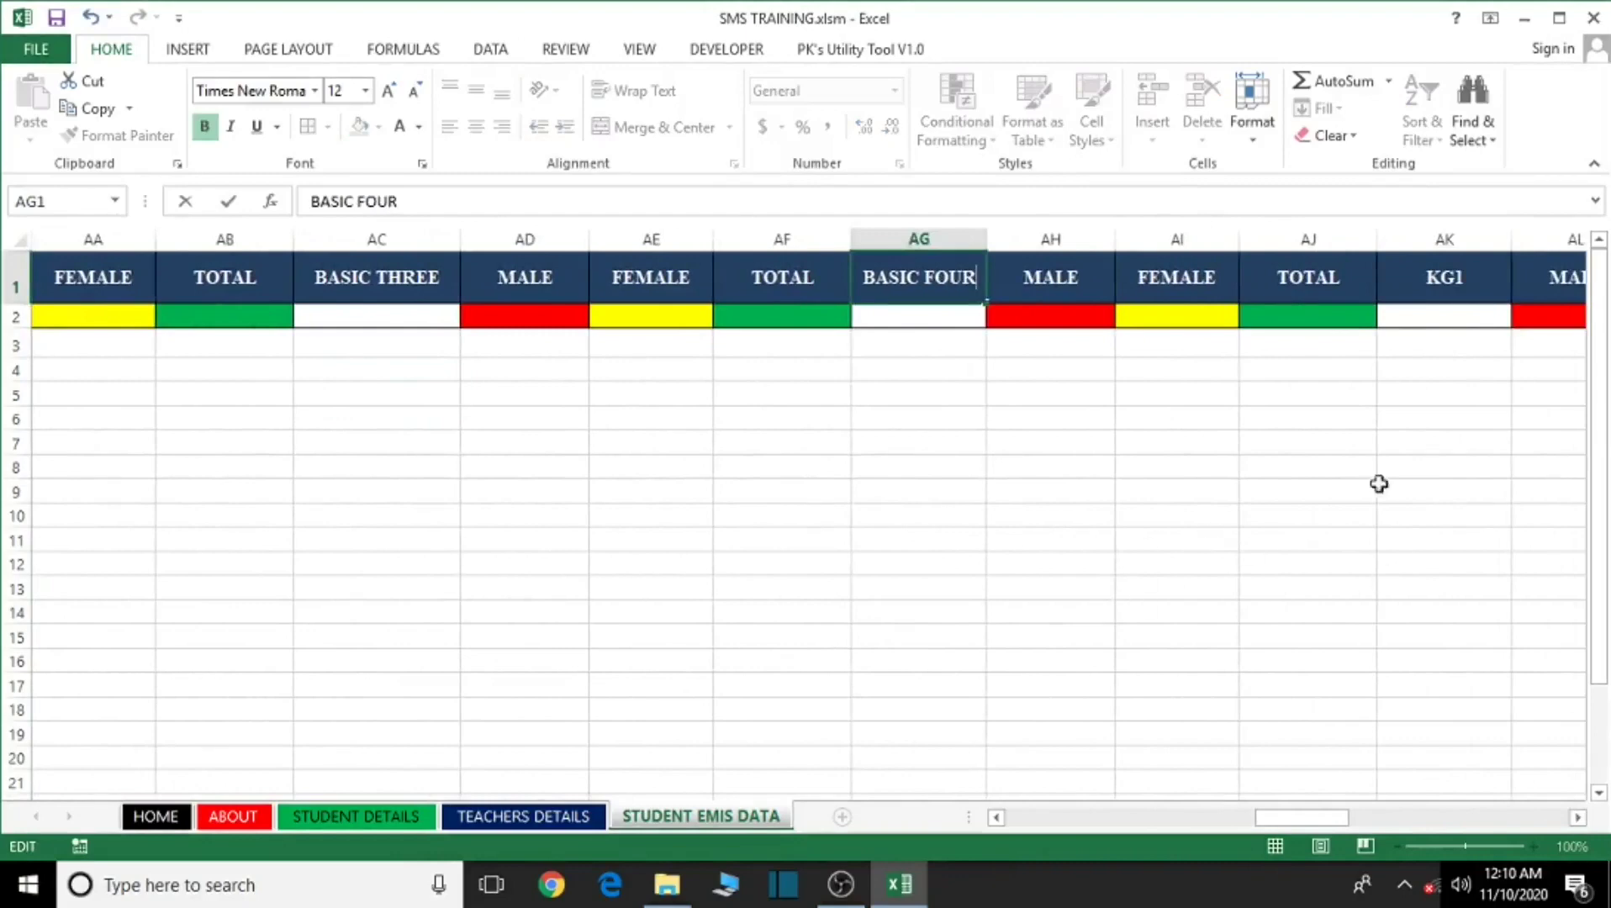
# Replace the KG1 header in AK1 with BASIC FIVE.
pyautogui.doubleClick(1474, 292)
pyautogui.press('BackSpace')
pyautogui.press('BackSpace')
pyautogui.press('BackSpace')
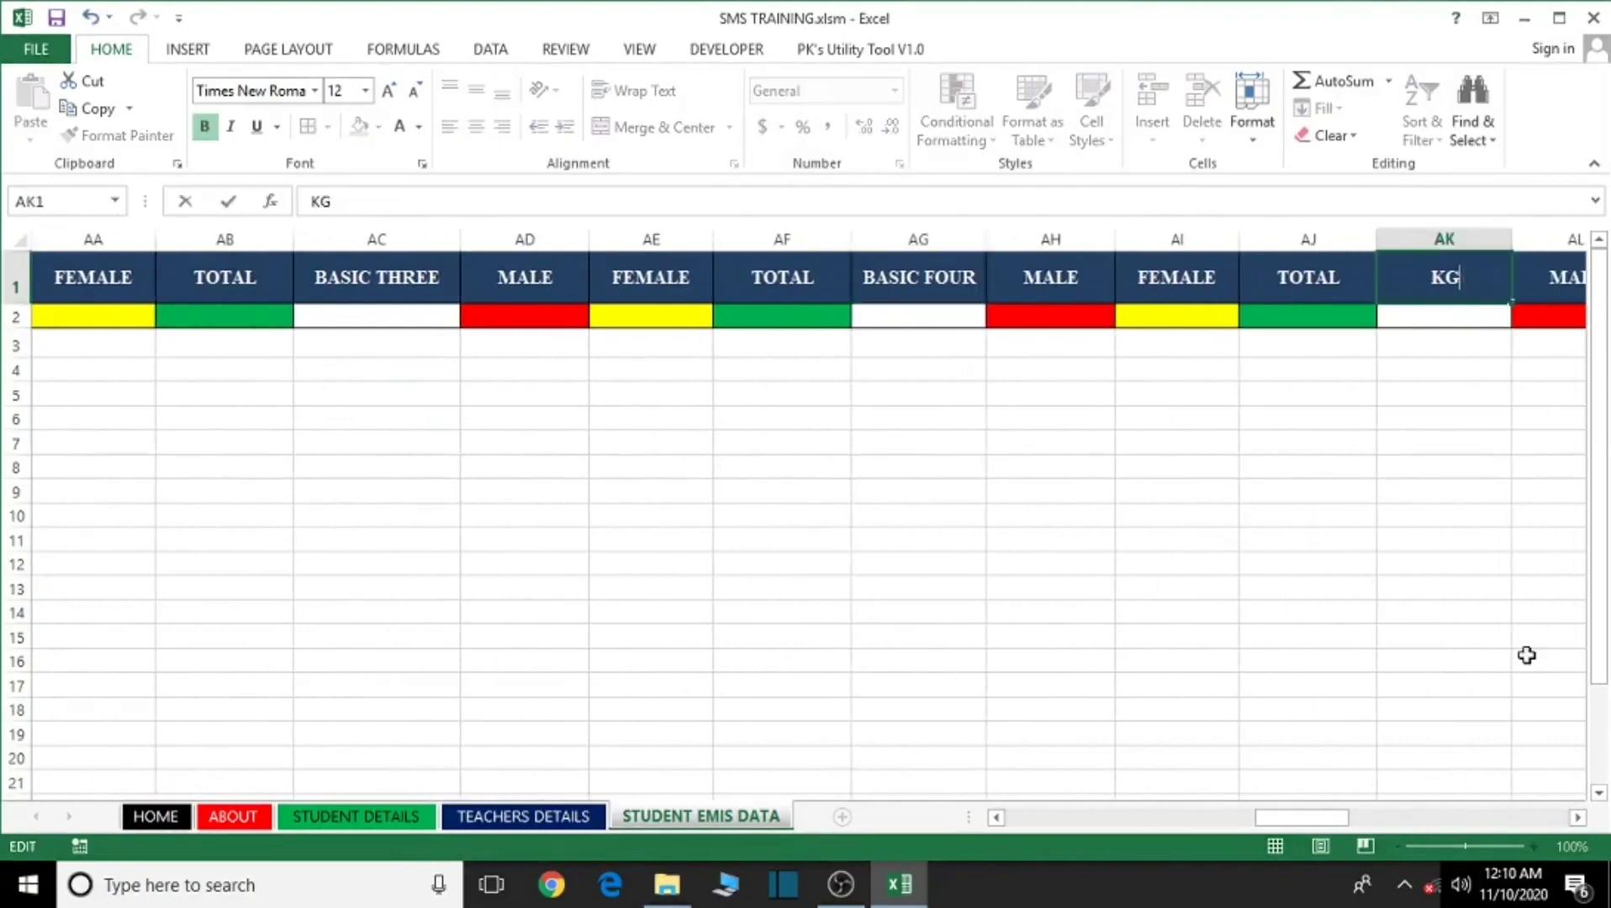
pyautogui.write('BASIC FIVE')
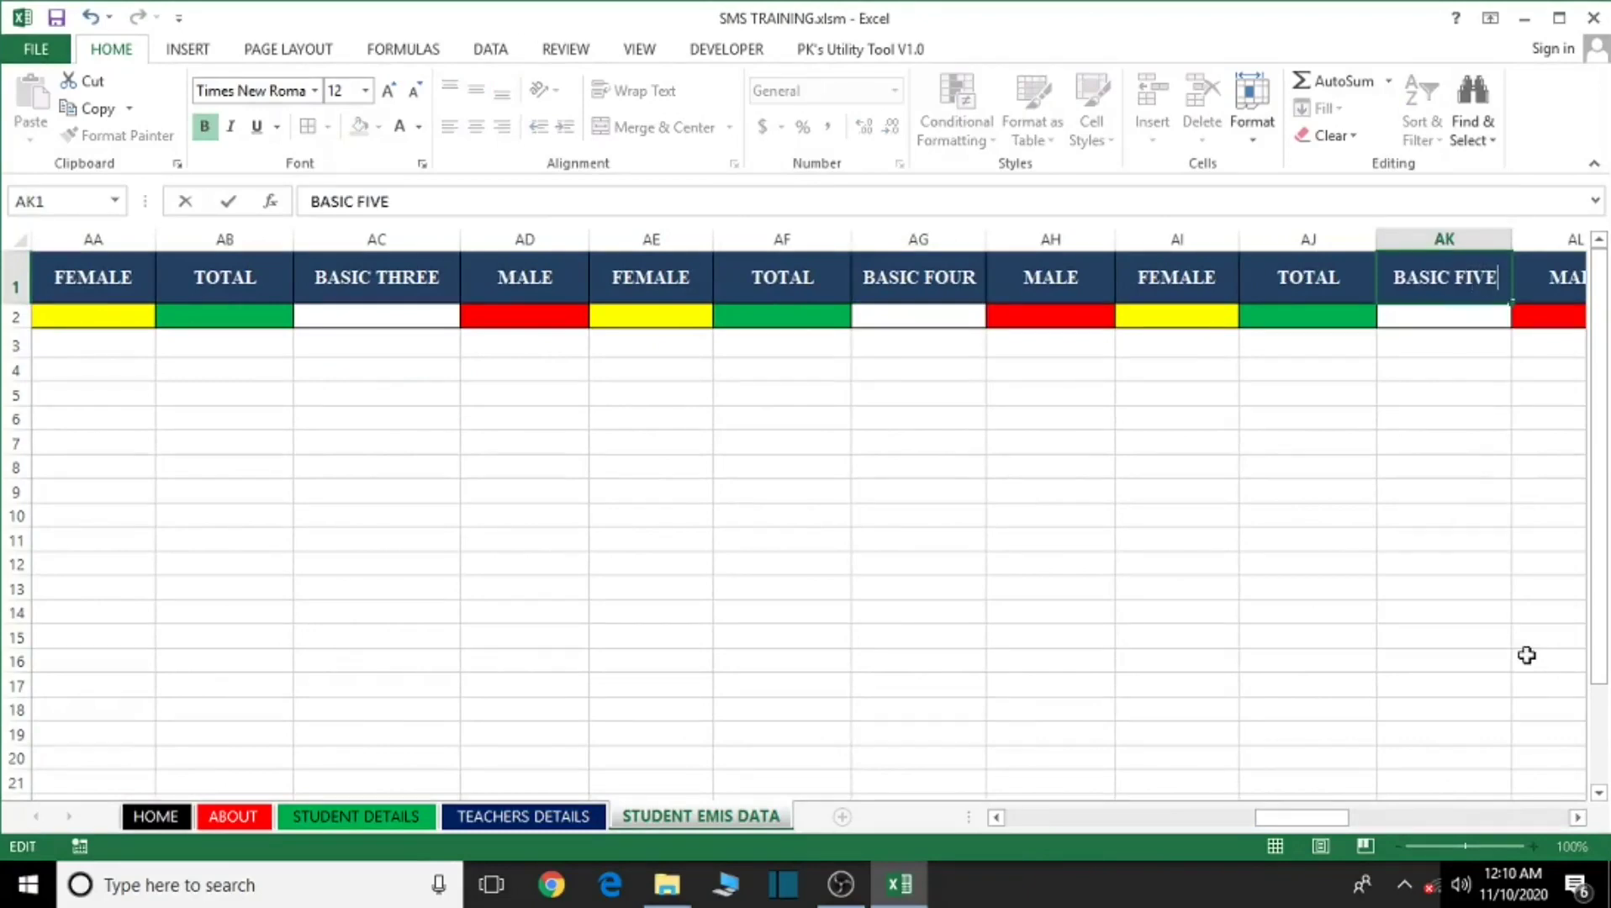
# Replace the KG1 header in AO1 with BASIC SIX.
pyautogui.moveTo(1579, 820); pyautogui.dragTo(1579, 819)
pyautogui.click(1188, 281)
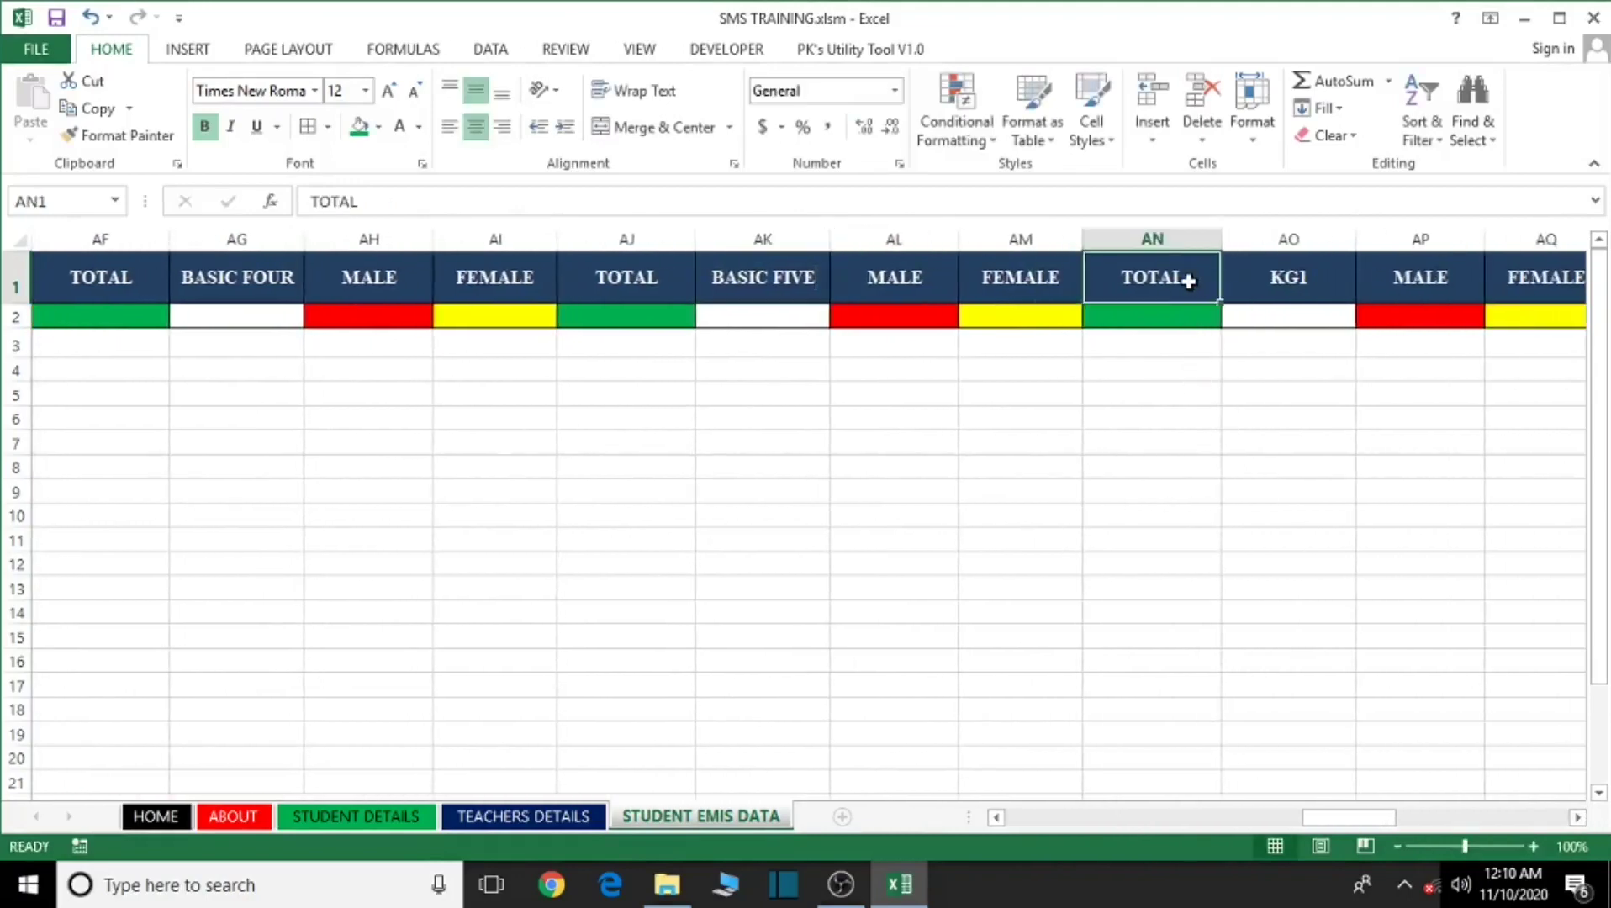
pyautogui.click(1272, 279)
pyautogui.doubleClick(1312, 277)
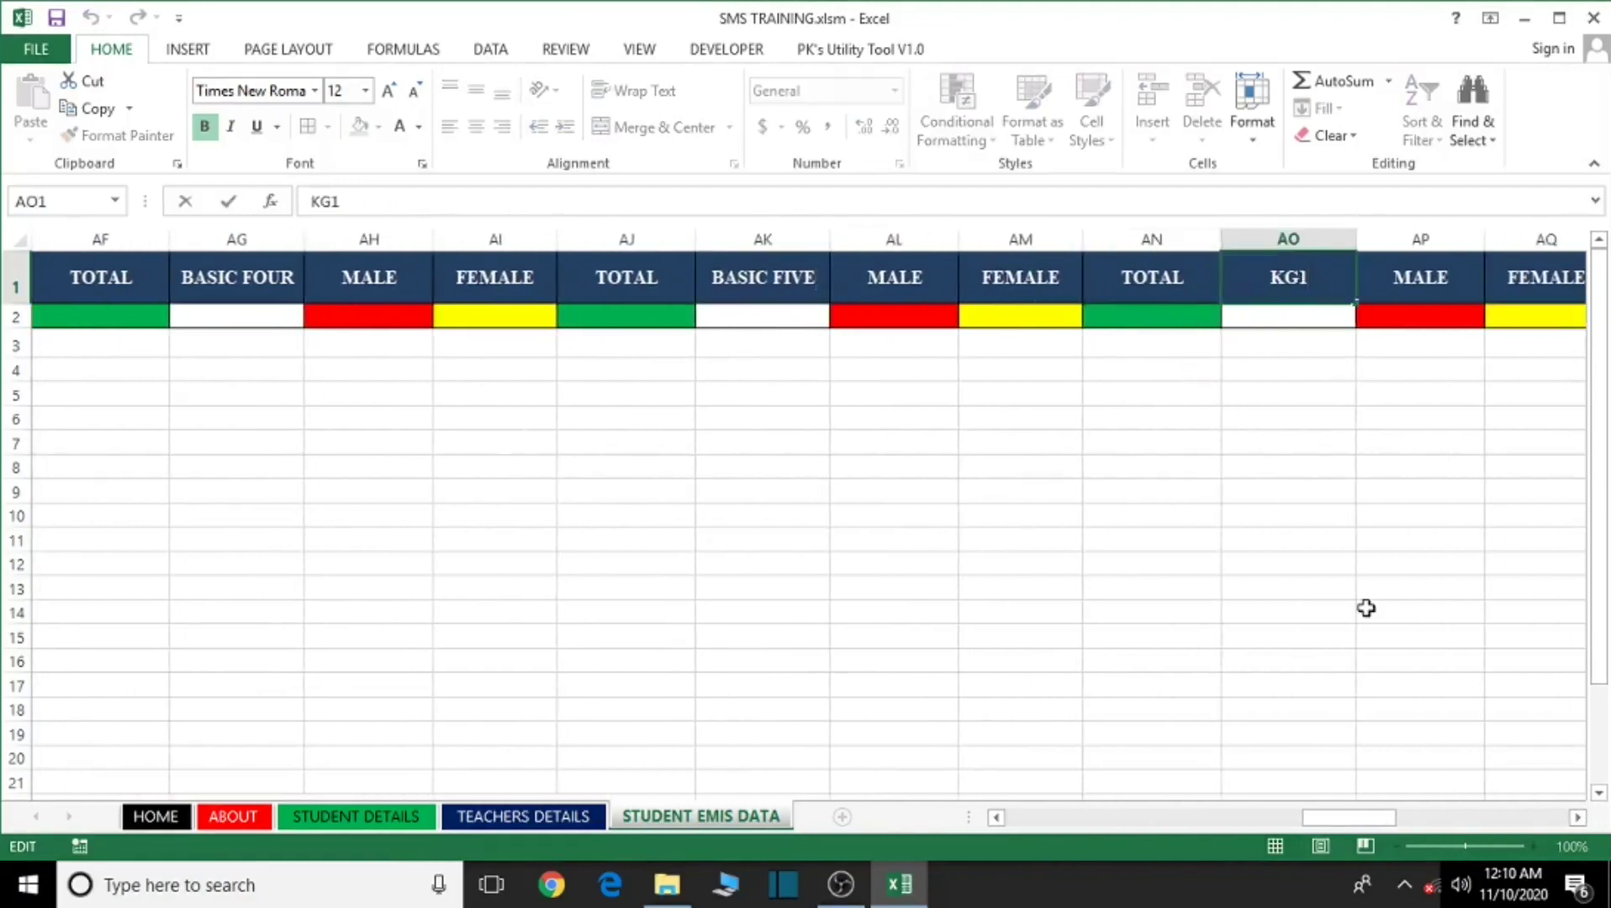
pyautogui.press('BackSpace')
pyautogui.press('BackSpace')
pyautogui.press('BackSpace')
pyautogui.write('BASIC SIX')
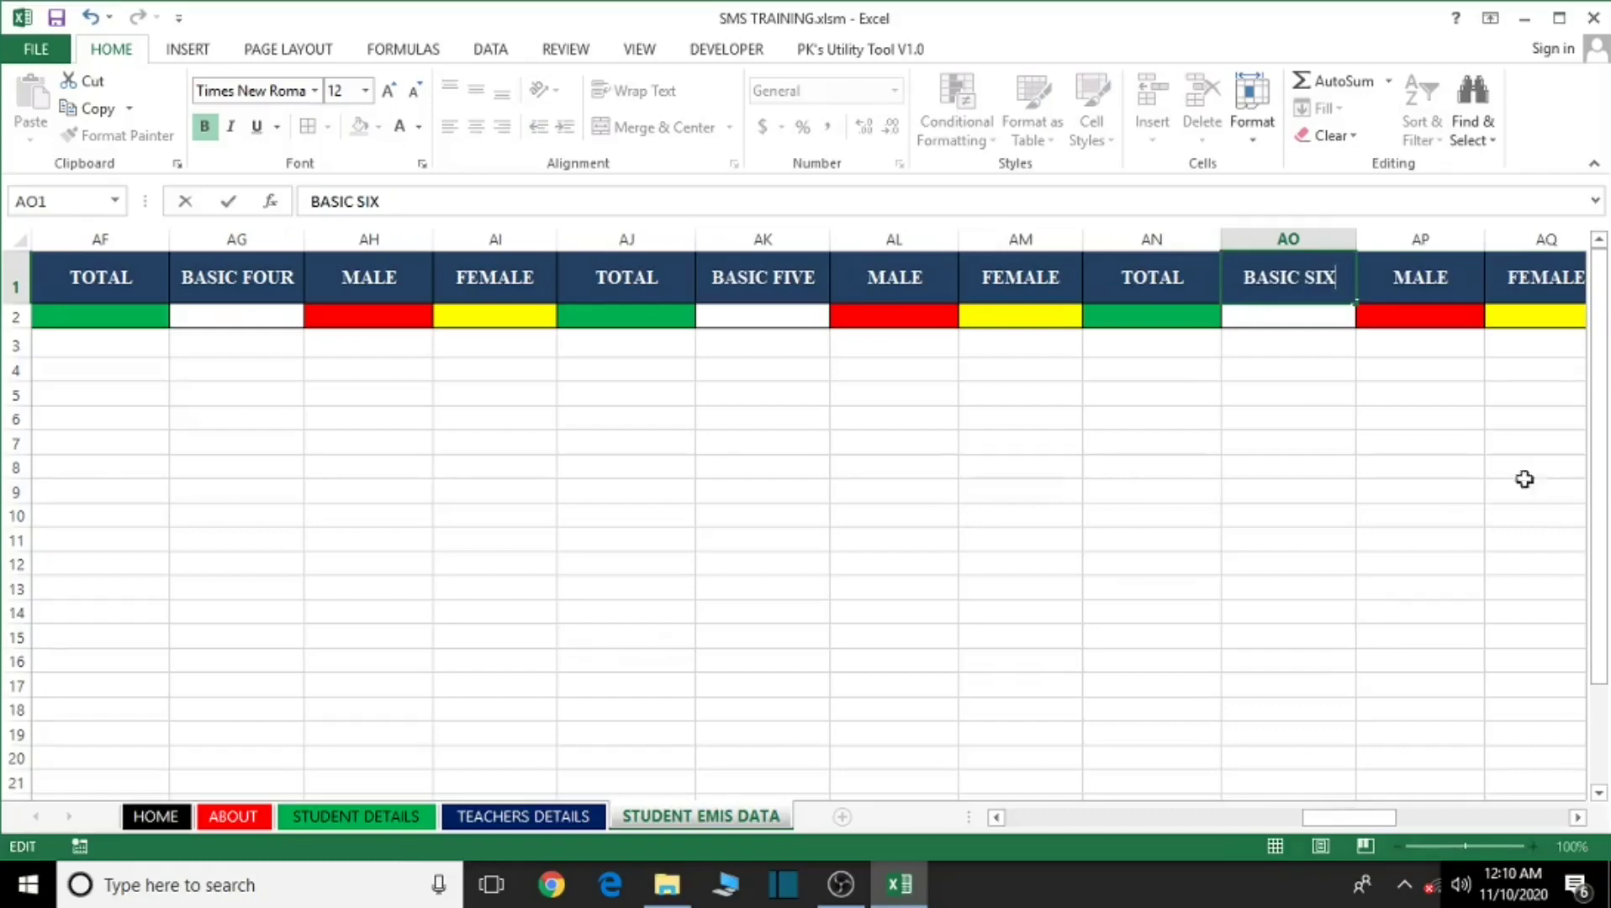
# Replace the KG1 header in AS1 with BASIC SEVEN and widen column AS slightly to fit it.
pyautogui.click(1572, 822)
pyautogui.click(1572, 824)
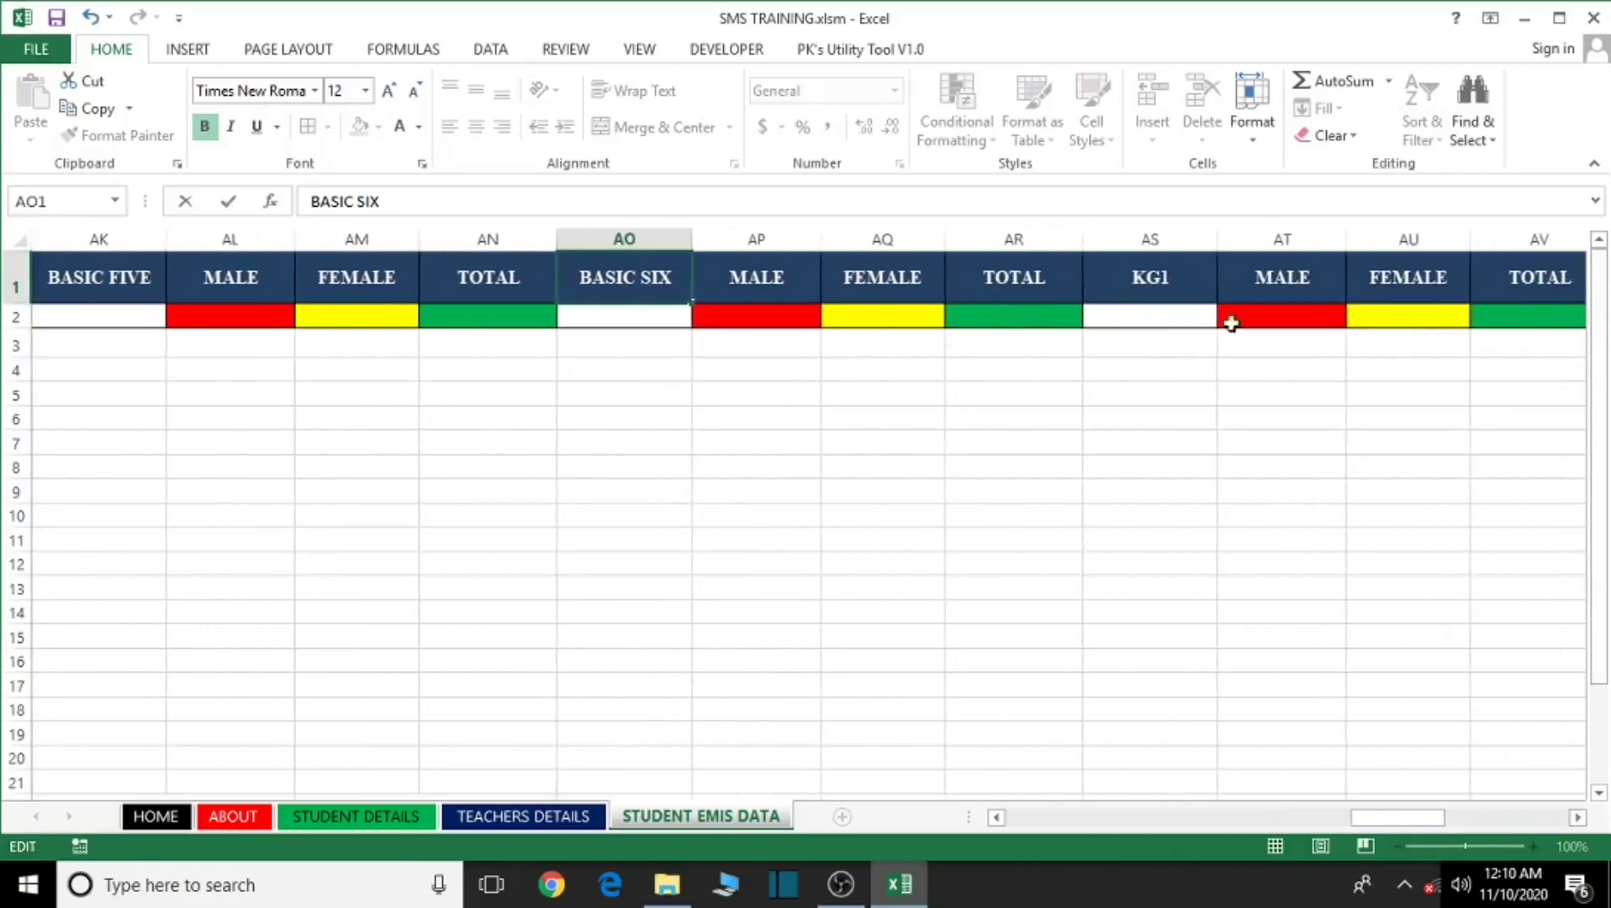
pyautogui.click(1175, 266)
pyautogui.doubleClick(1176, 266)
pyautogui.press('BackSpace')
pyautogui.press('BackSpace')
pyautogui.press('BackSpace')
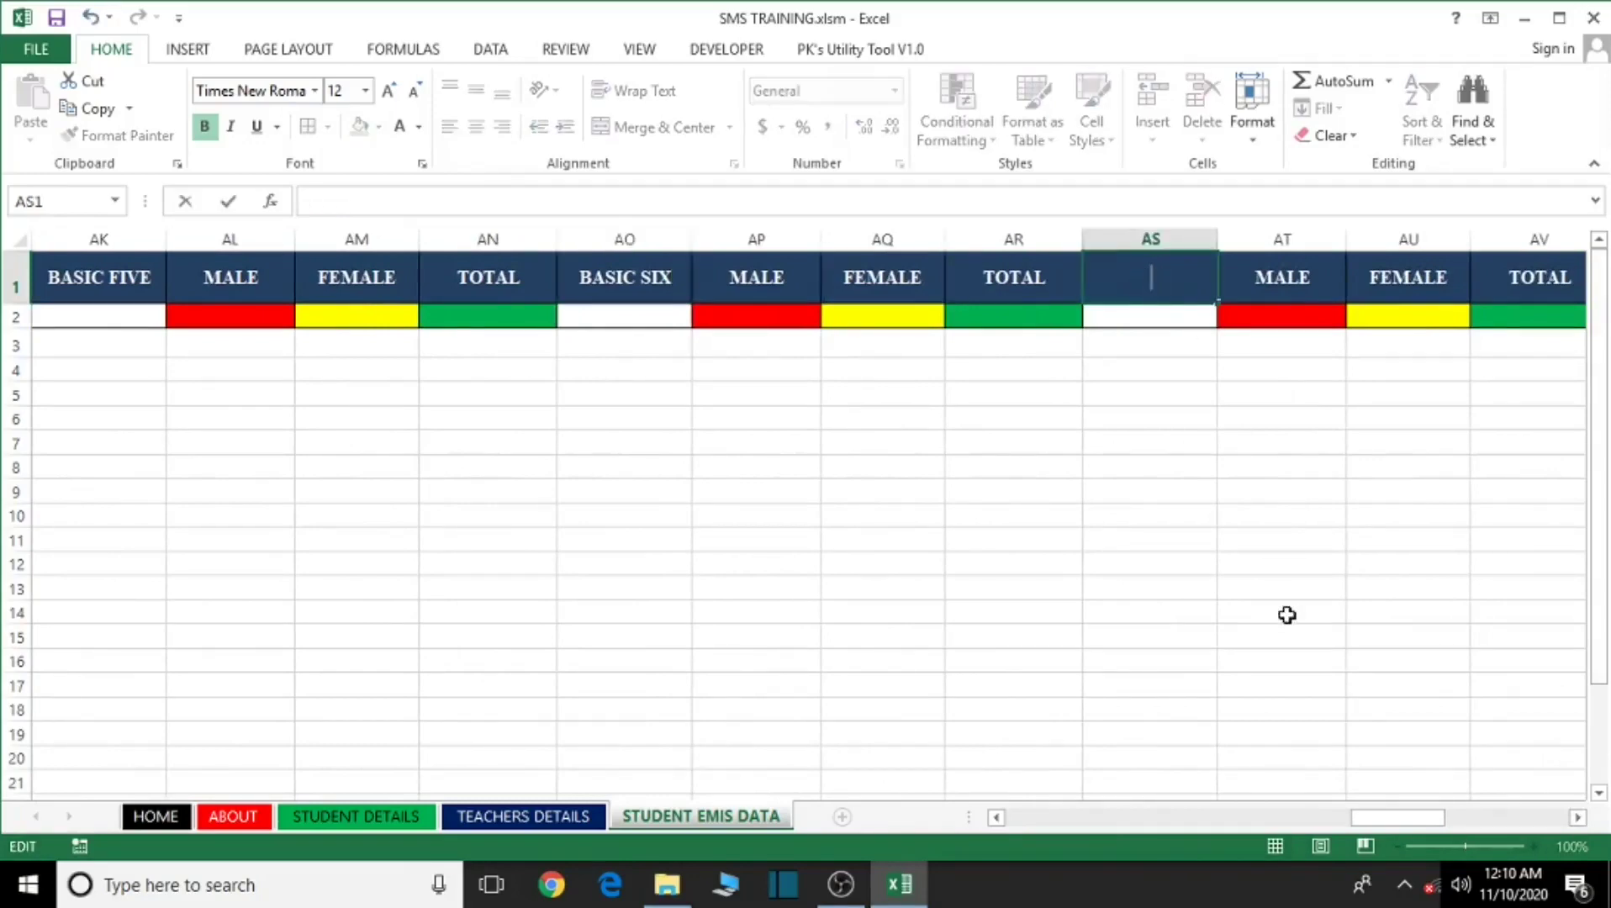
pyautogui.write('BASIC S')
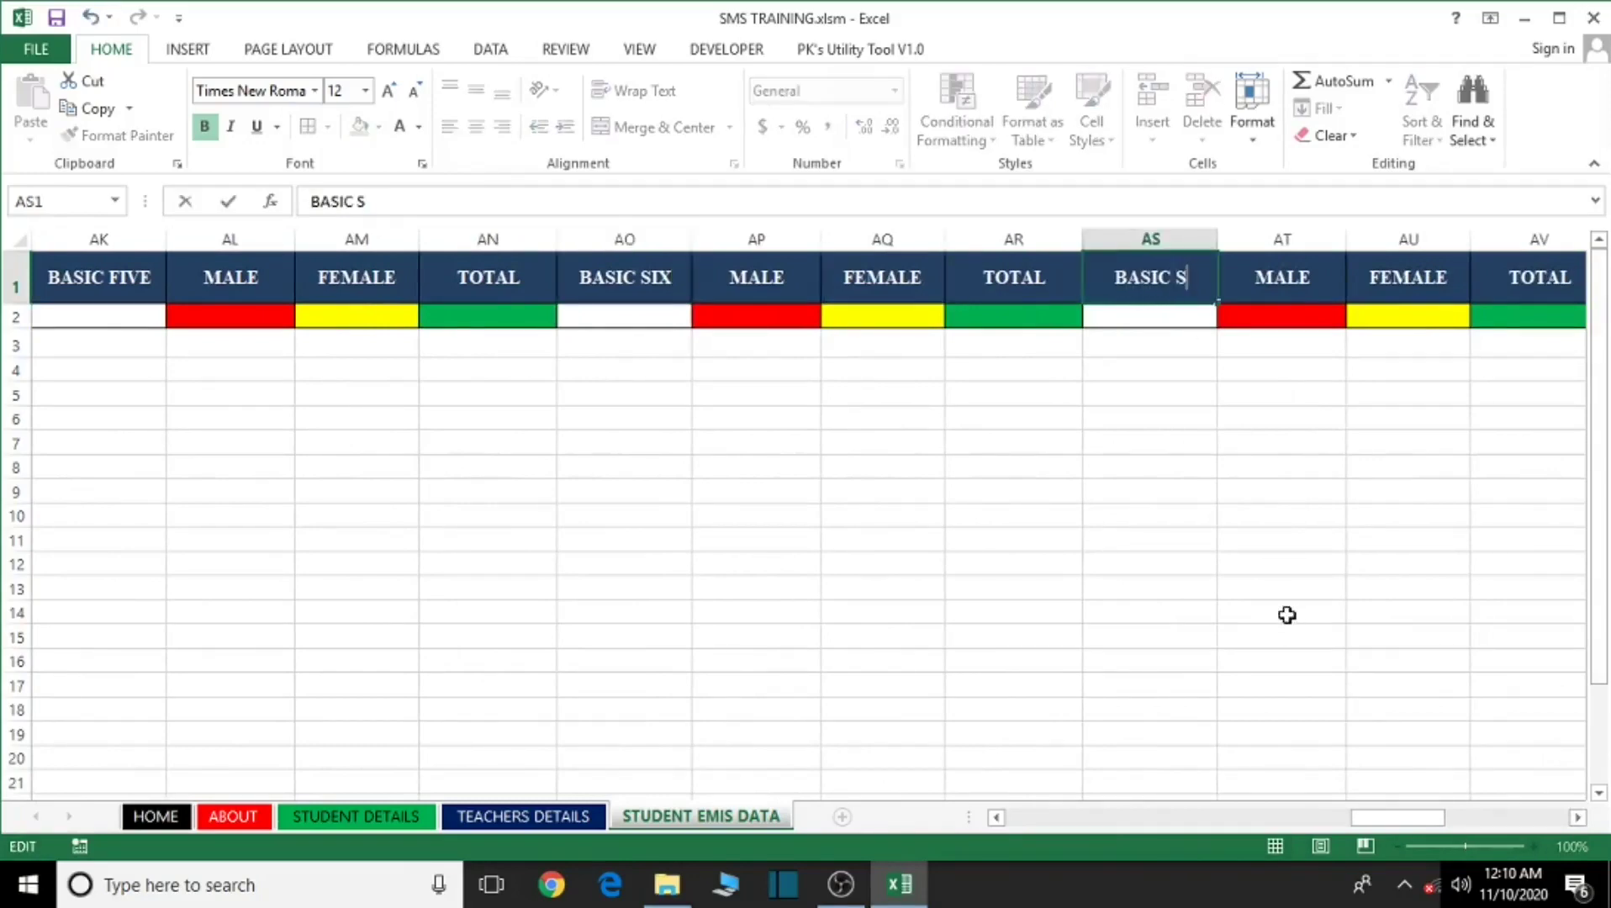
pyautogui.write('EVEN')
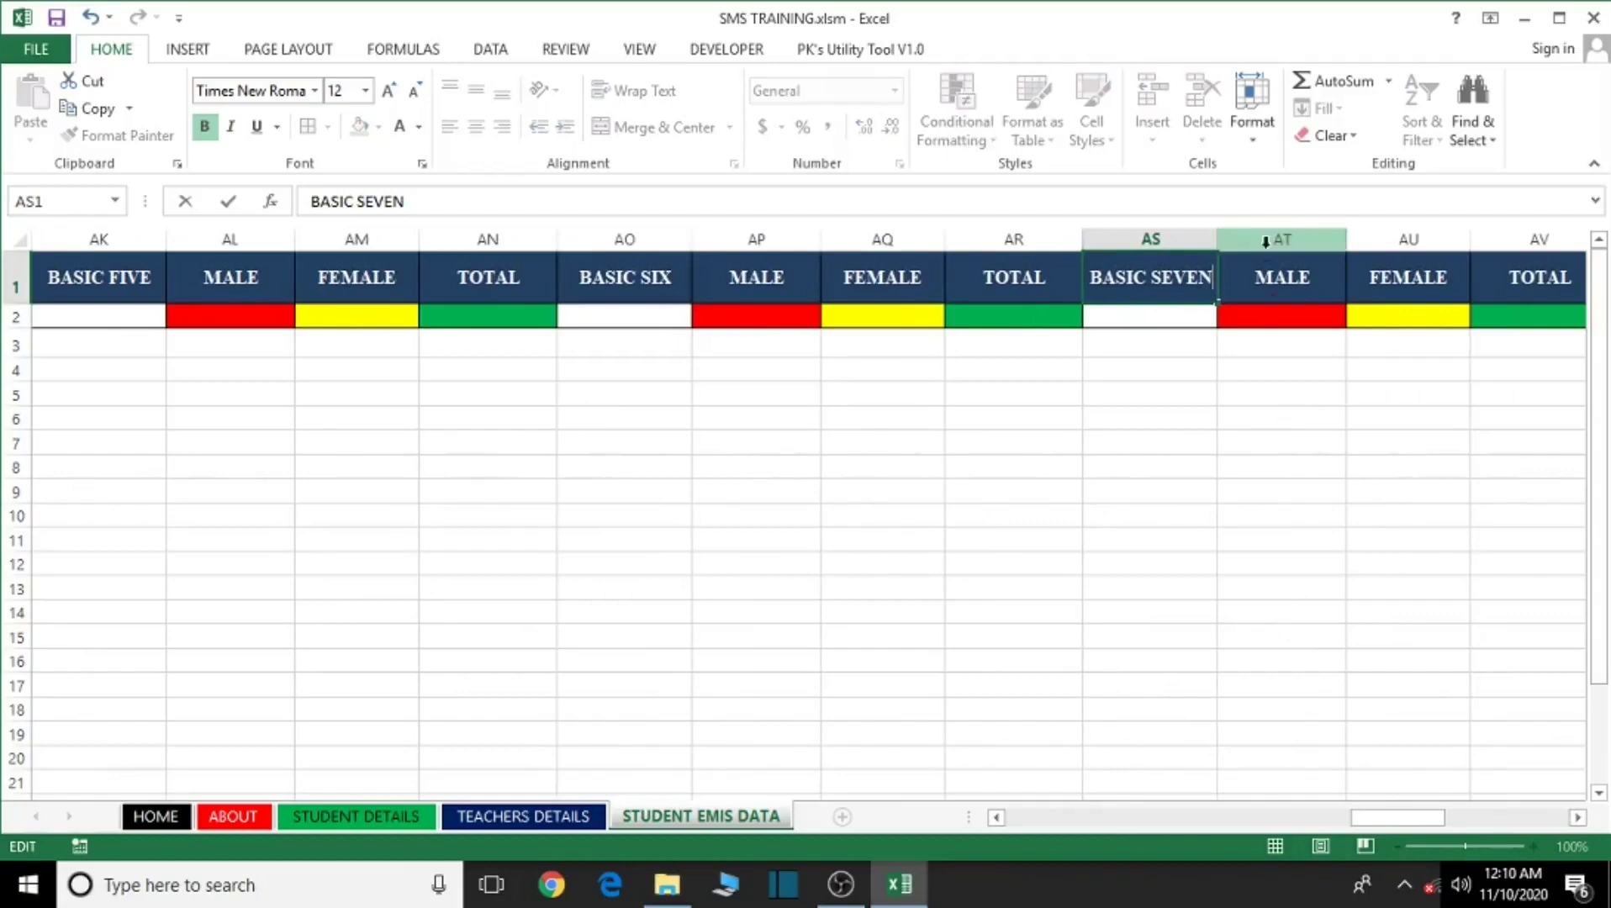
pyautogui.click(1194, 389)
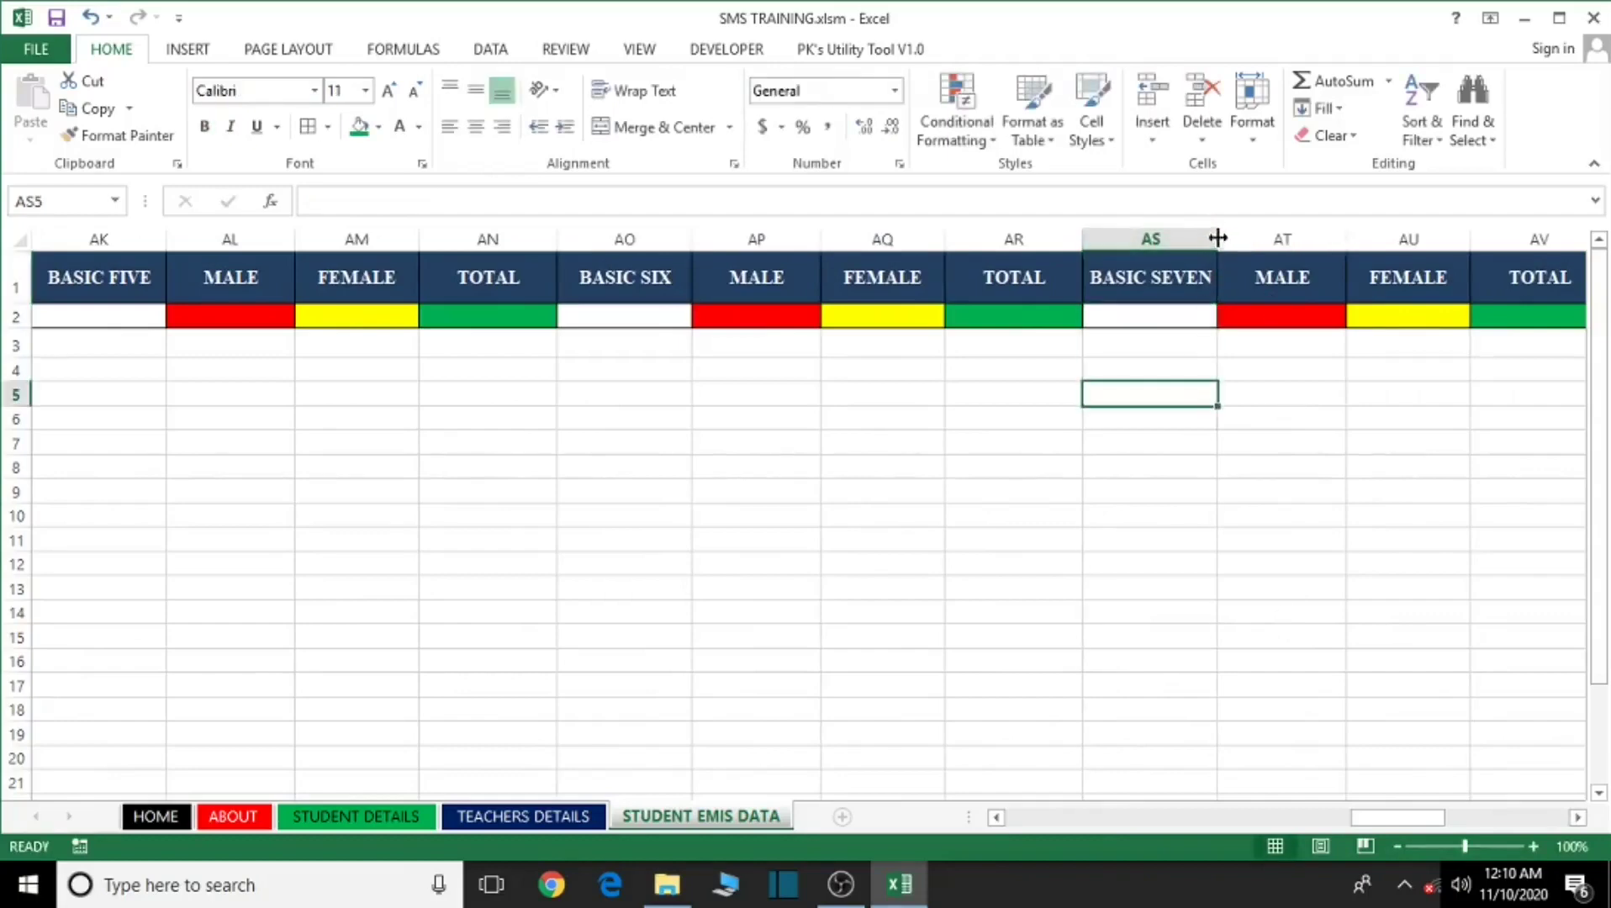
# Replace the KG1 header in AW1 with BASIC EIGHT and widen column AW slightly to fit it.
pyautogui.click(1578, 818)
pyautogui.click(1577, 817)
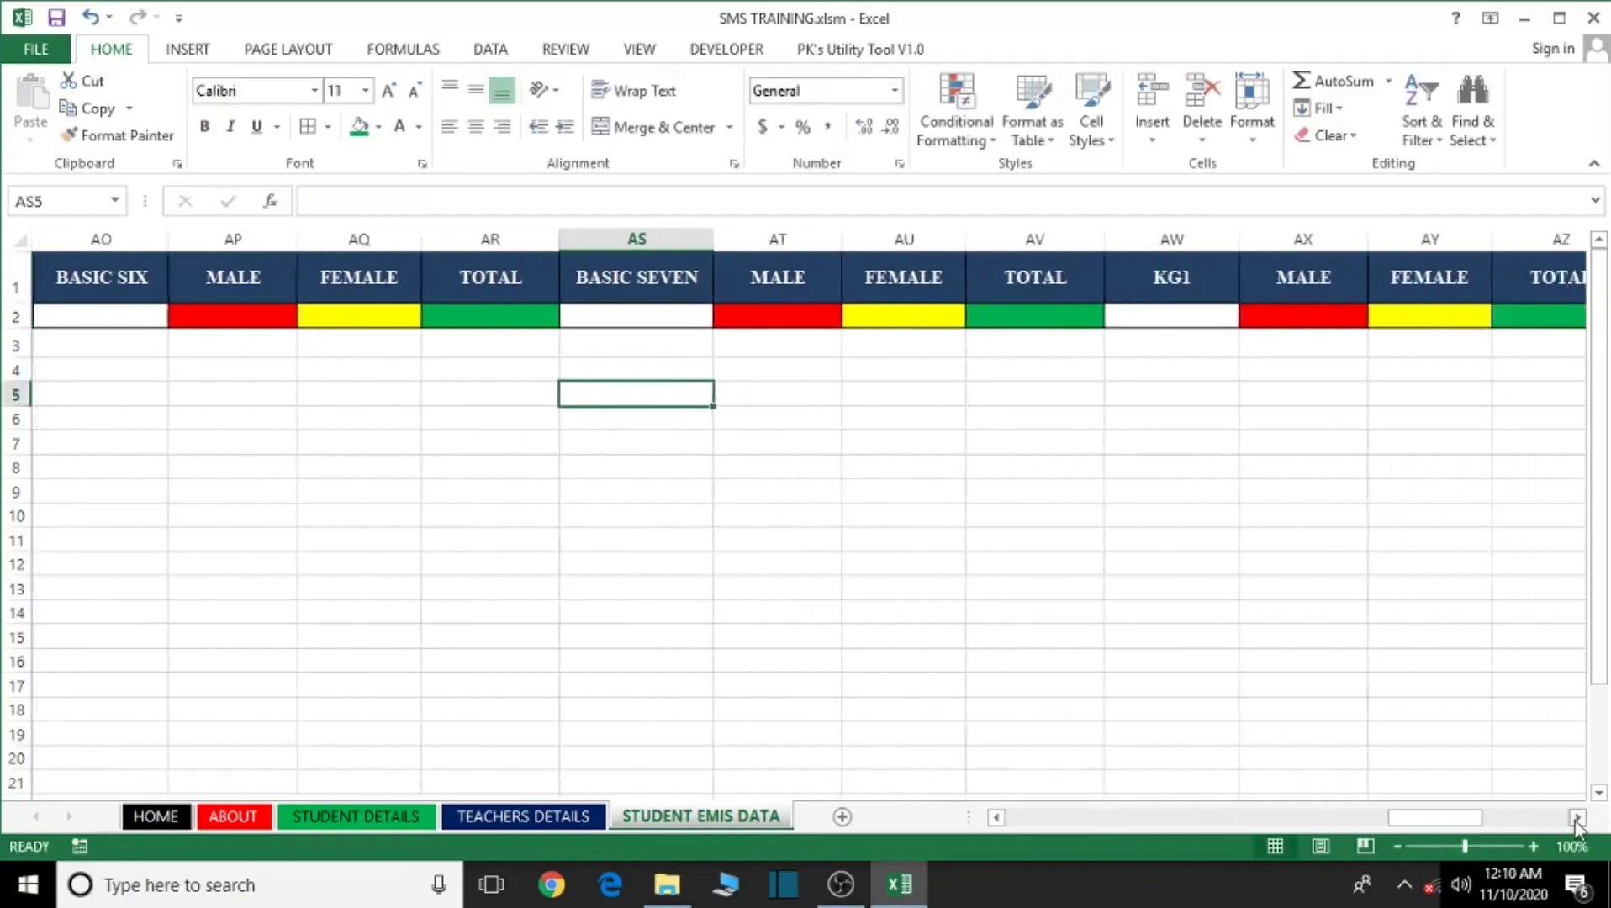
pyautogui.click(1203, 286)
pyautogui.press('F2')
pyautogui.press('BackSpace')
pyautogui.press('BackSpace')
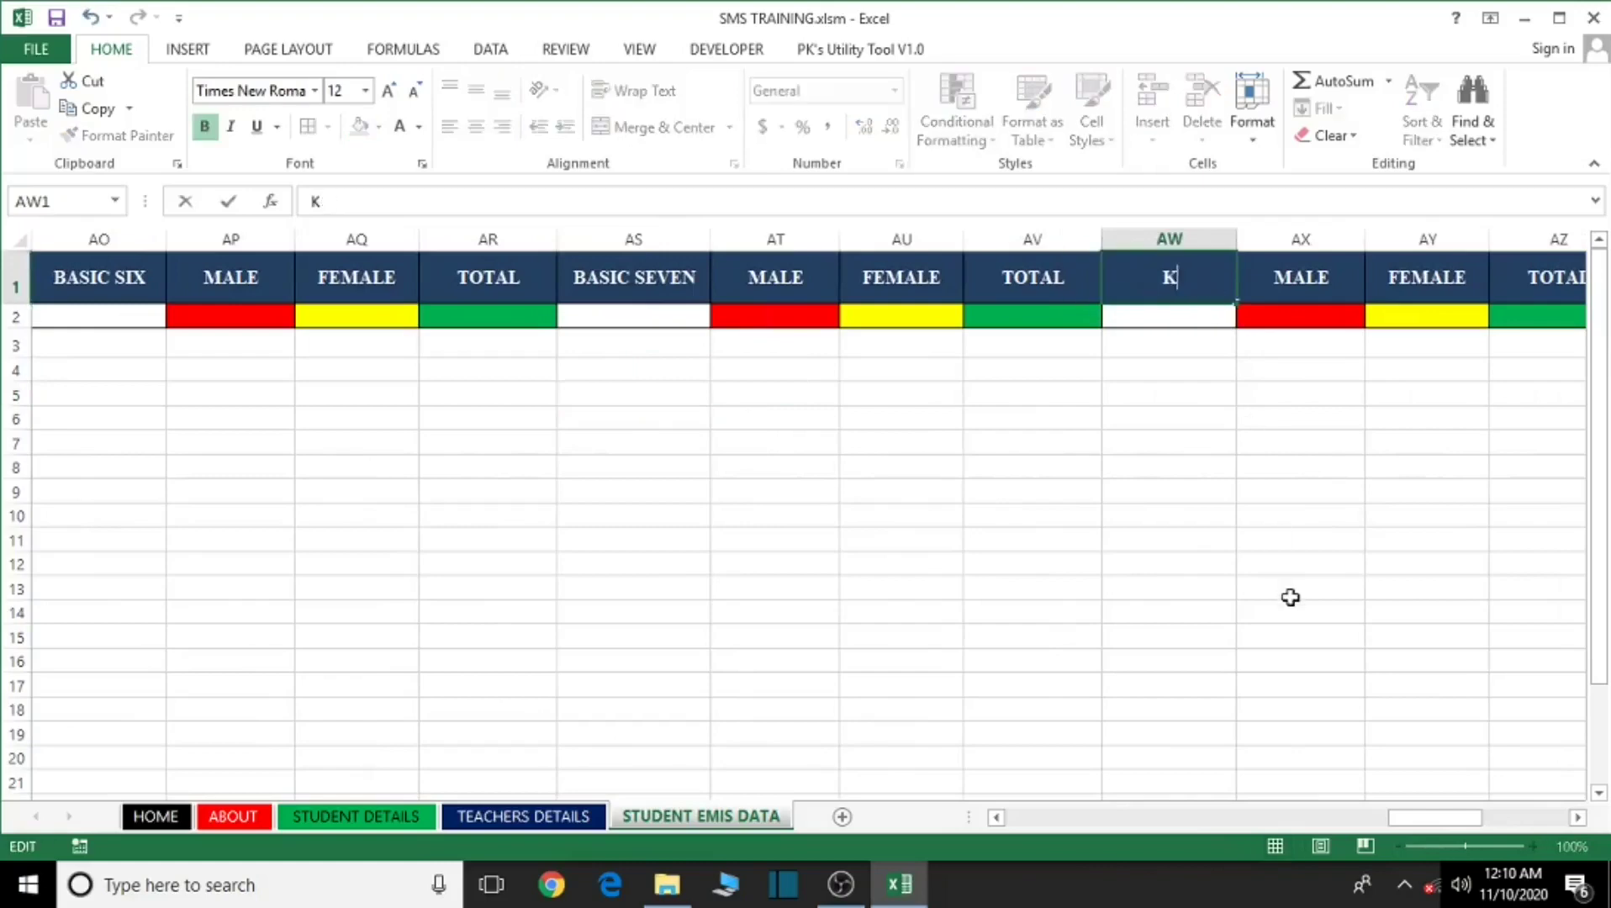
pyautogui.write('BASIC EIGHT')
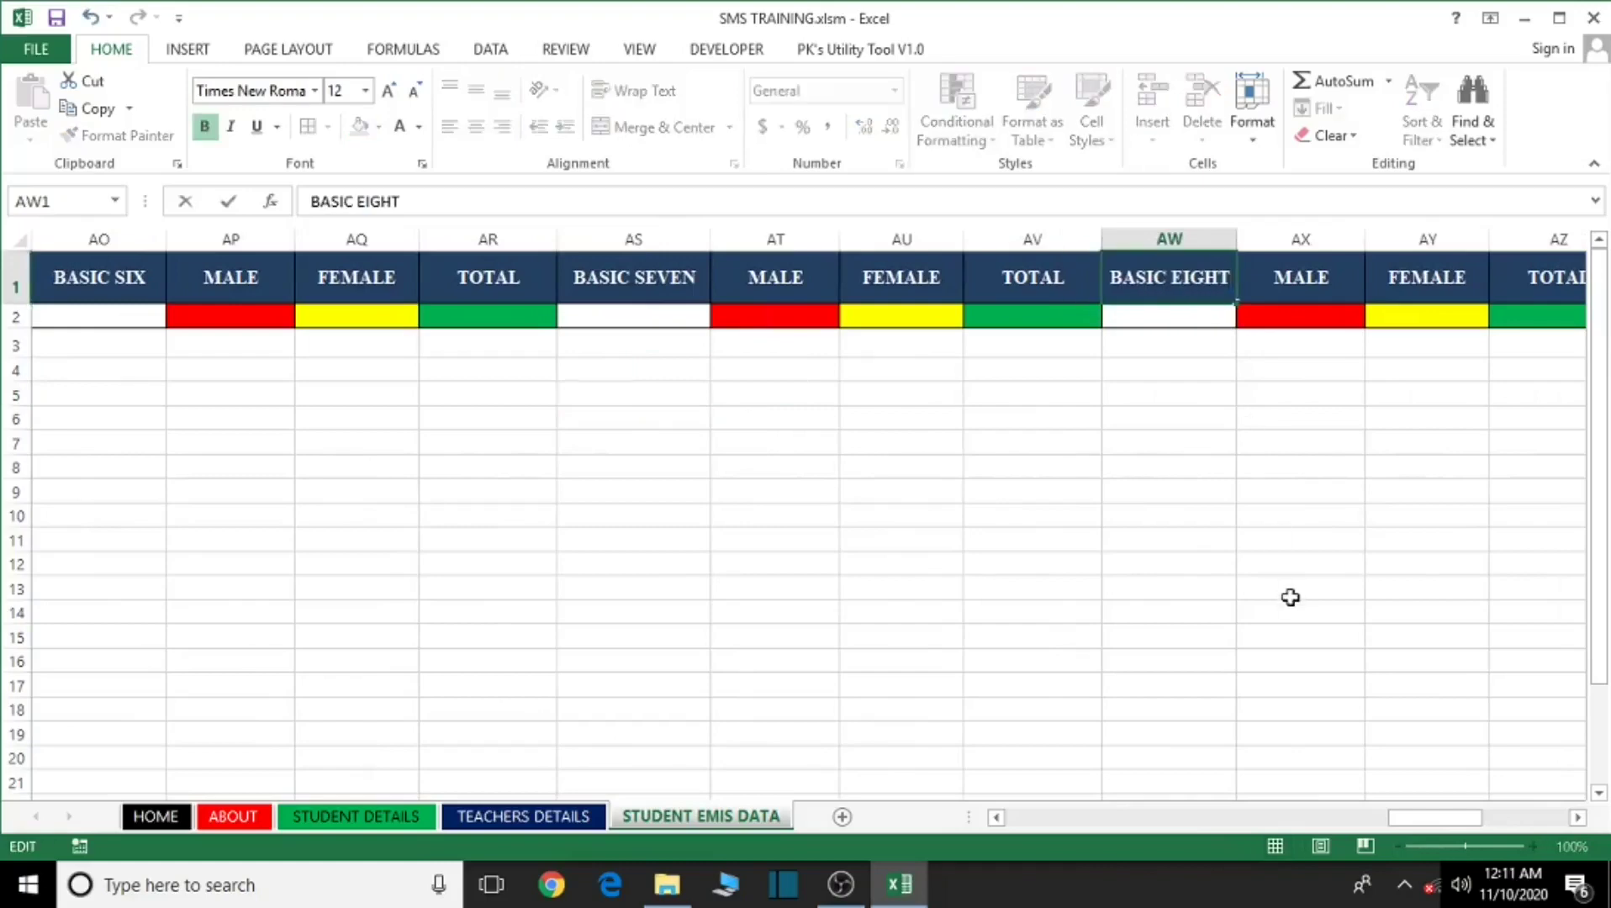
pyautogui.click(1233, 596)
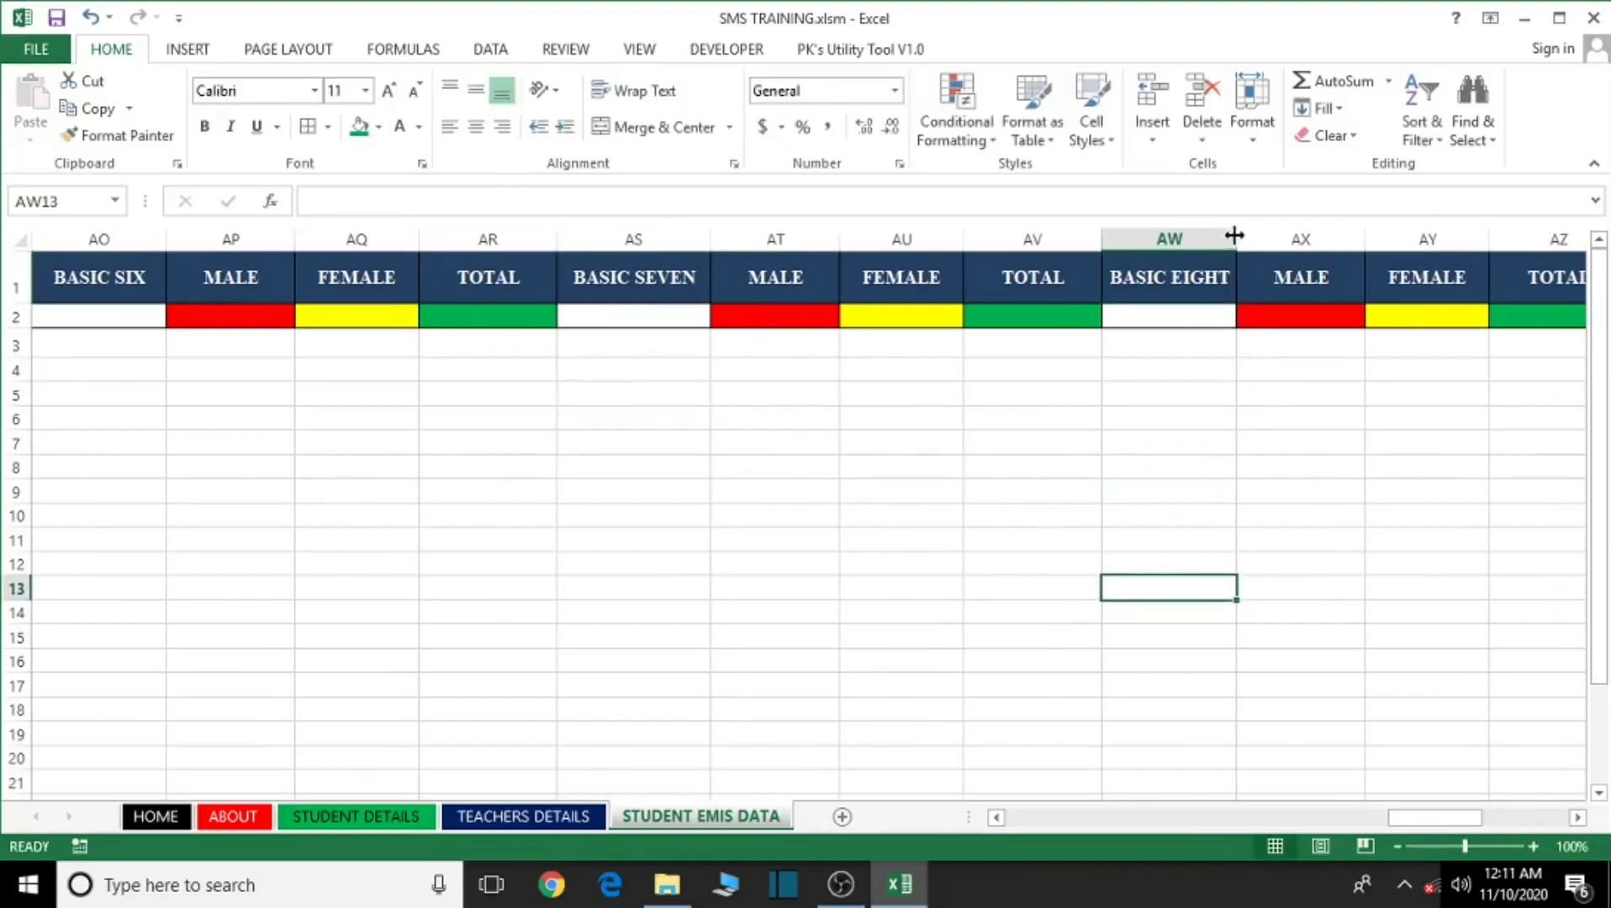
pyautogui.moveTo(1234, 237); pyautogui.dragTo(1247, 240)
# Replace the KG1 header in BA1 with BASIC NINE and widen column BA slightly to fit it.
pyautogui.click(1579, 818)
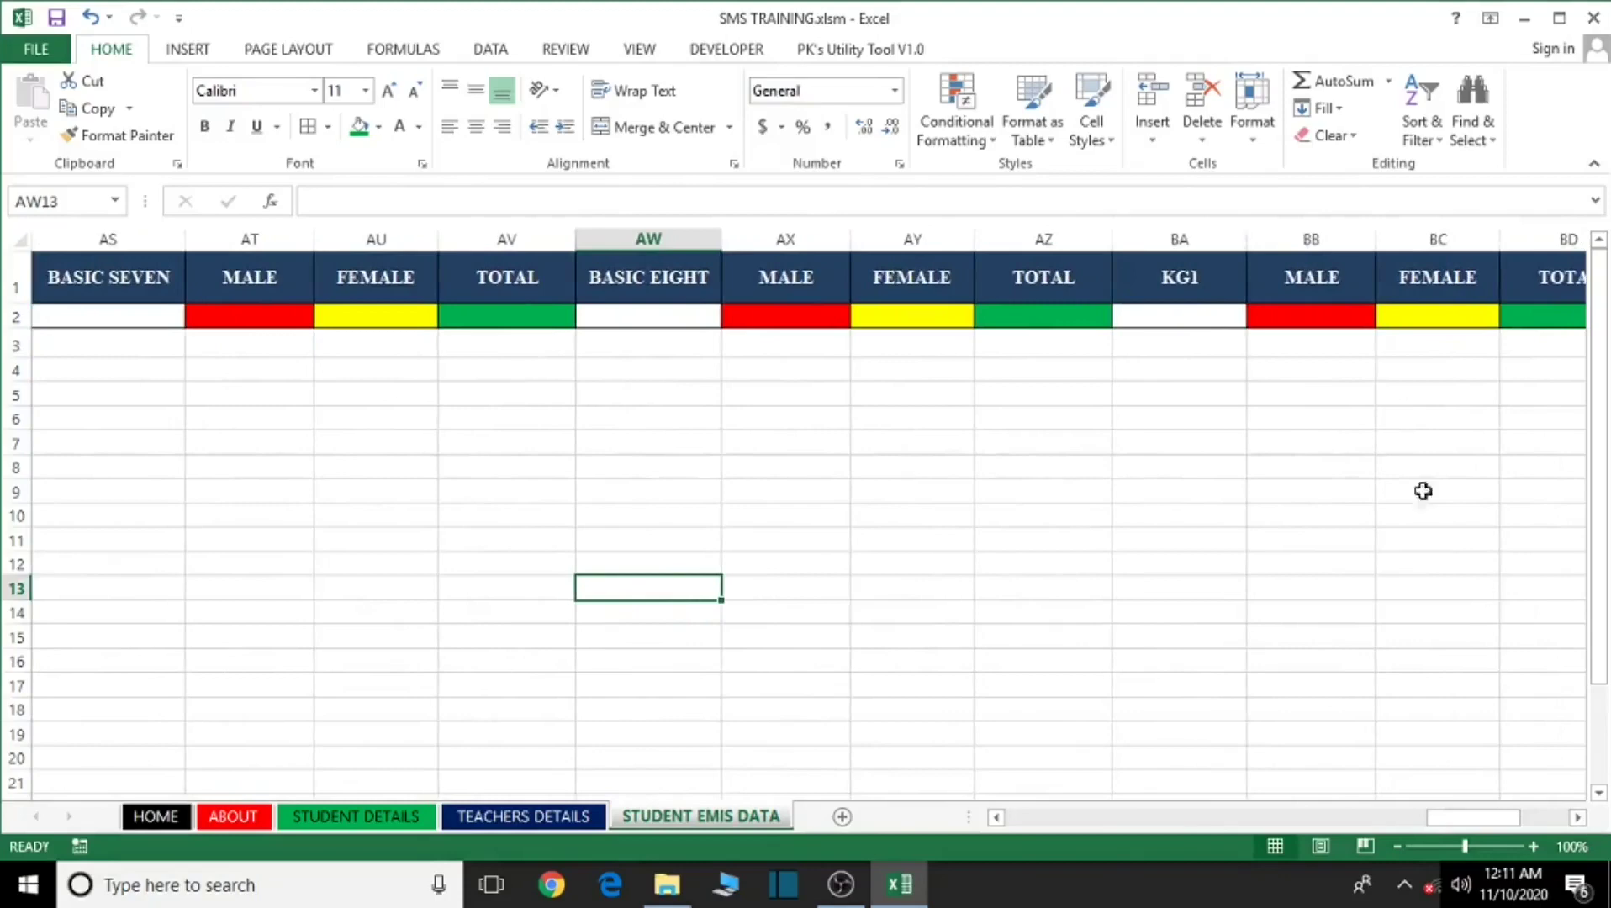
pyautogui.doubleClick(1168, 279)
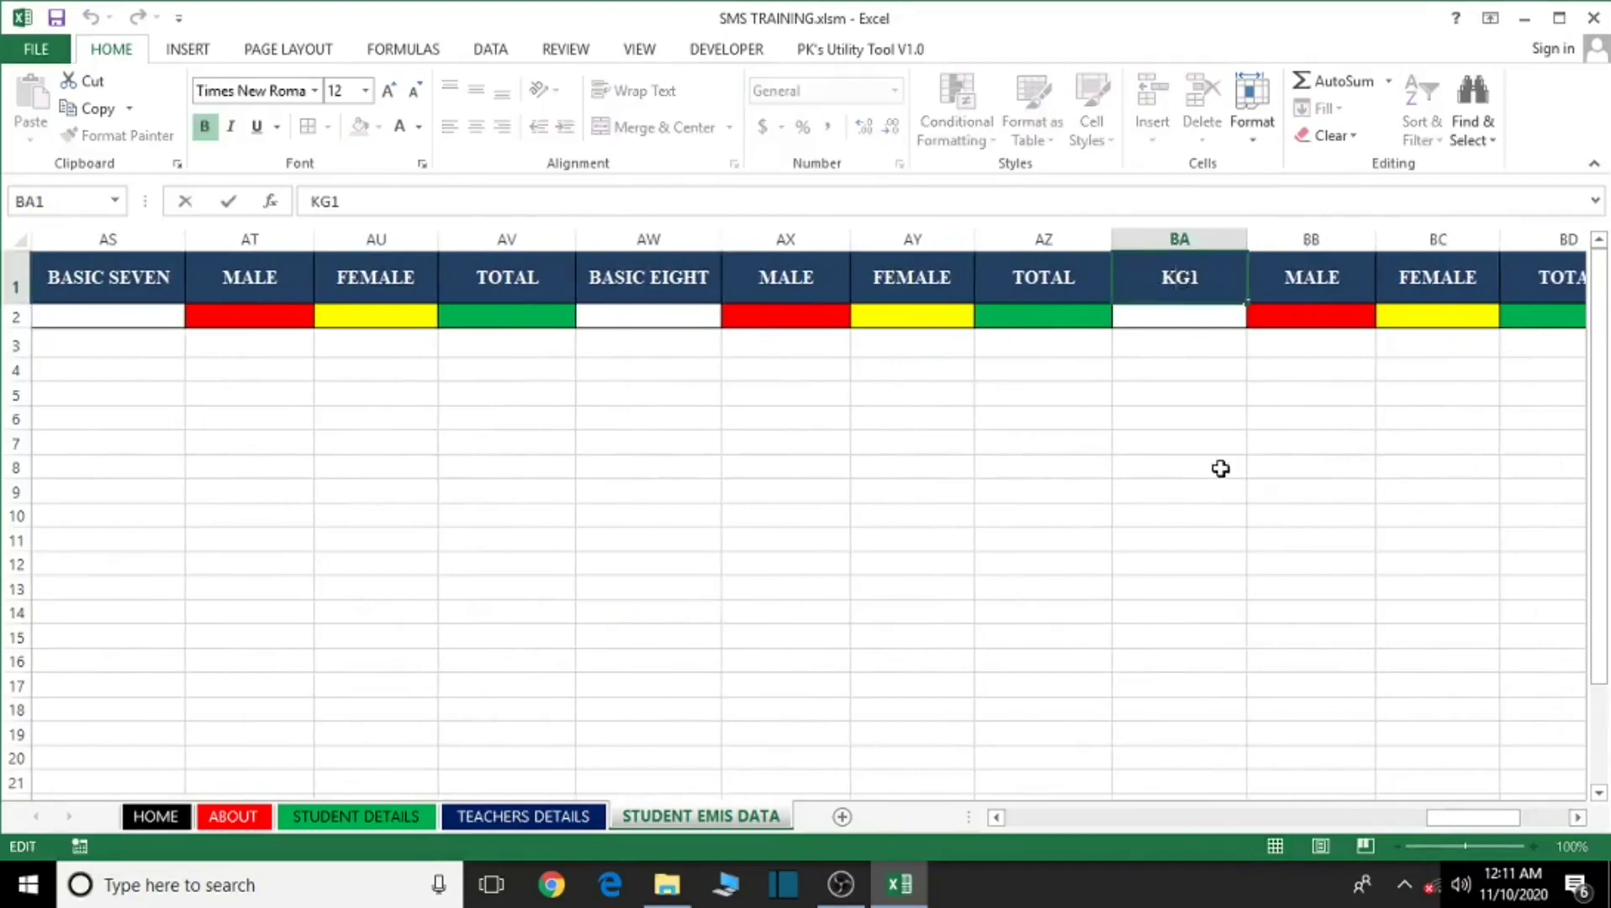
pyautogui.press('BackSpace')
pyautogui.press('BackSpace')
pyautogui.press('BackSpace')
pyautogui.write('BASIC NIN')
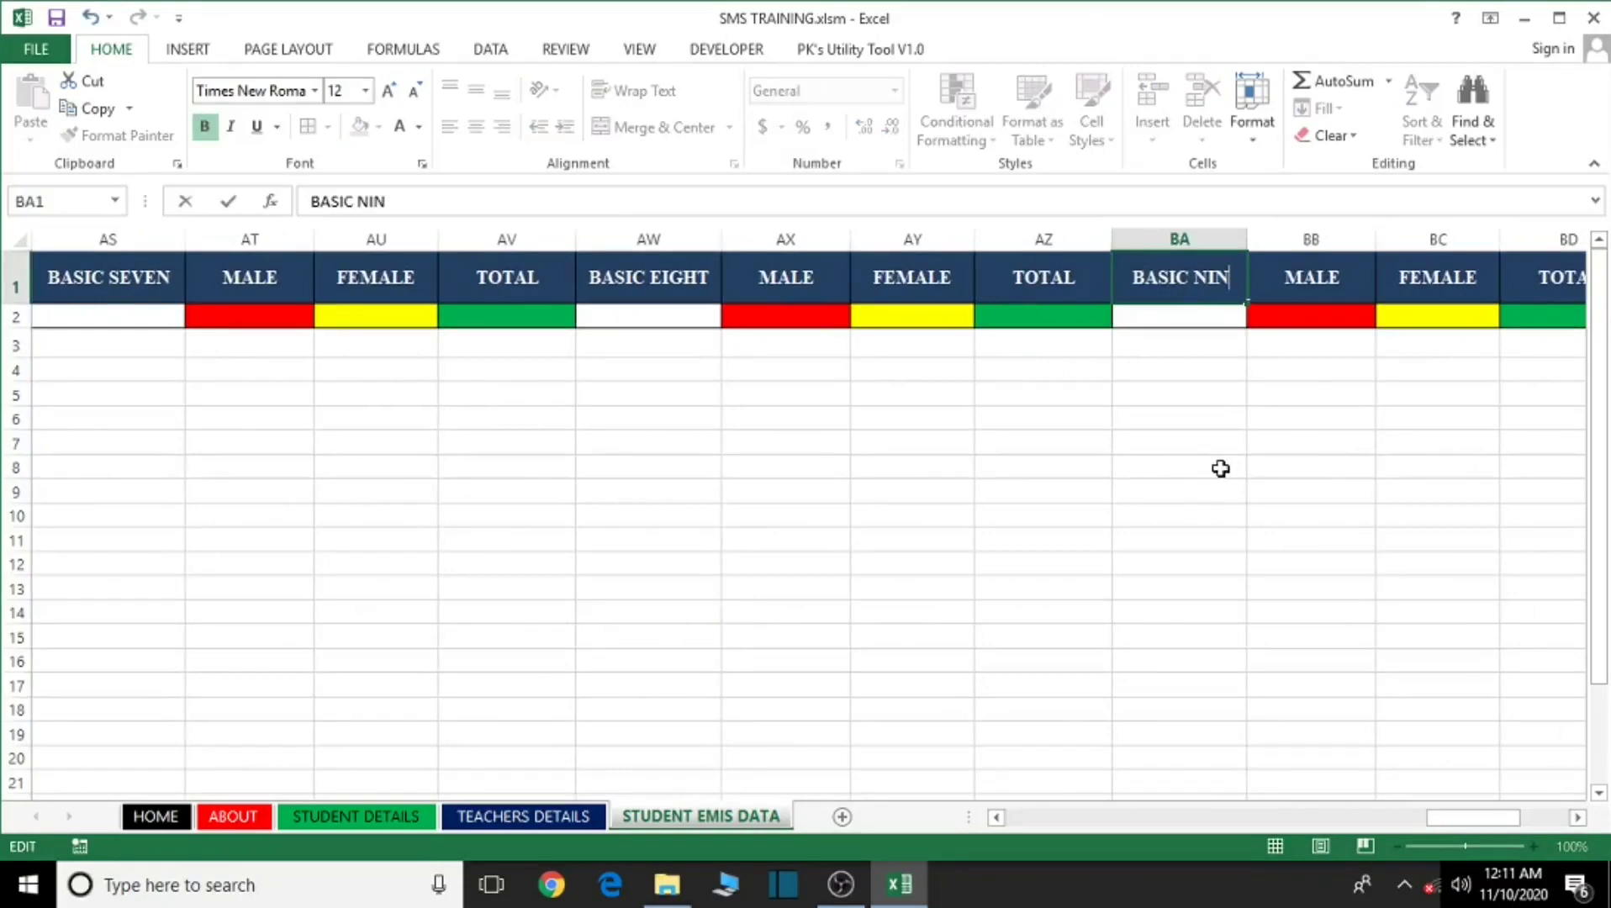
pyautogui.write('E')
pyautogui.click(1434, 558)
pyautogui.click(1577, 817)
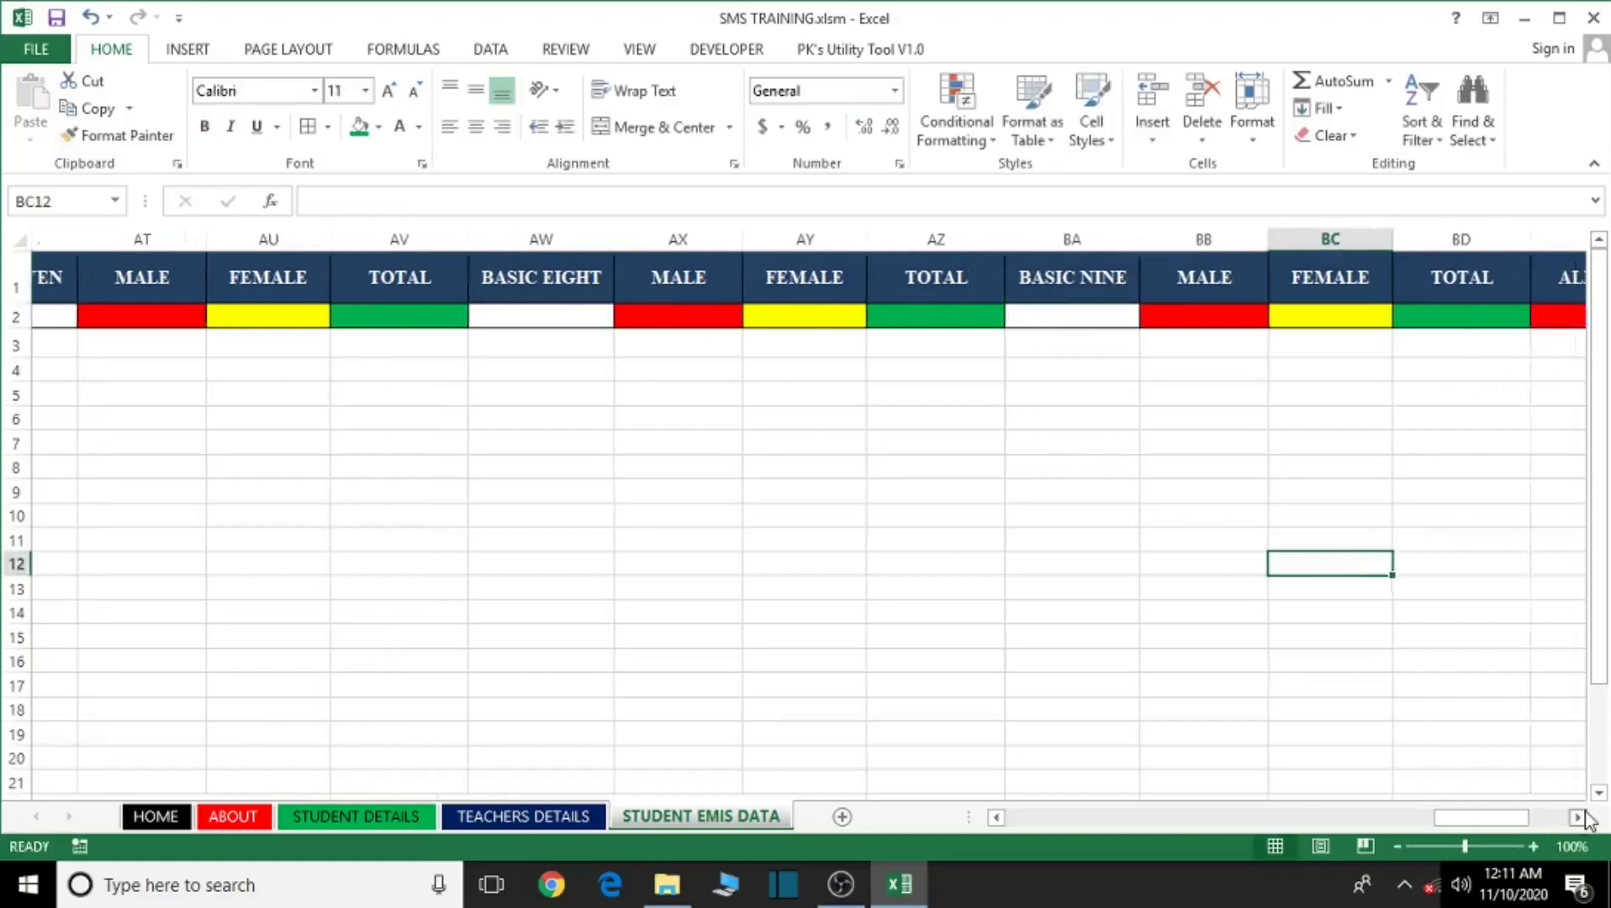
pyautogui.click(1578, 817)
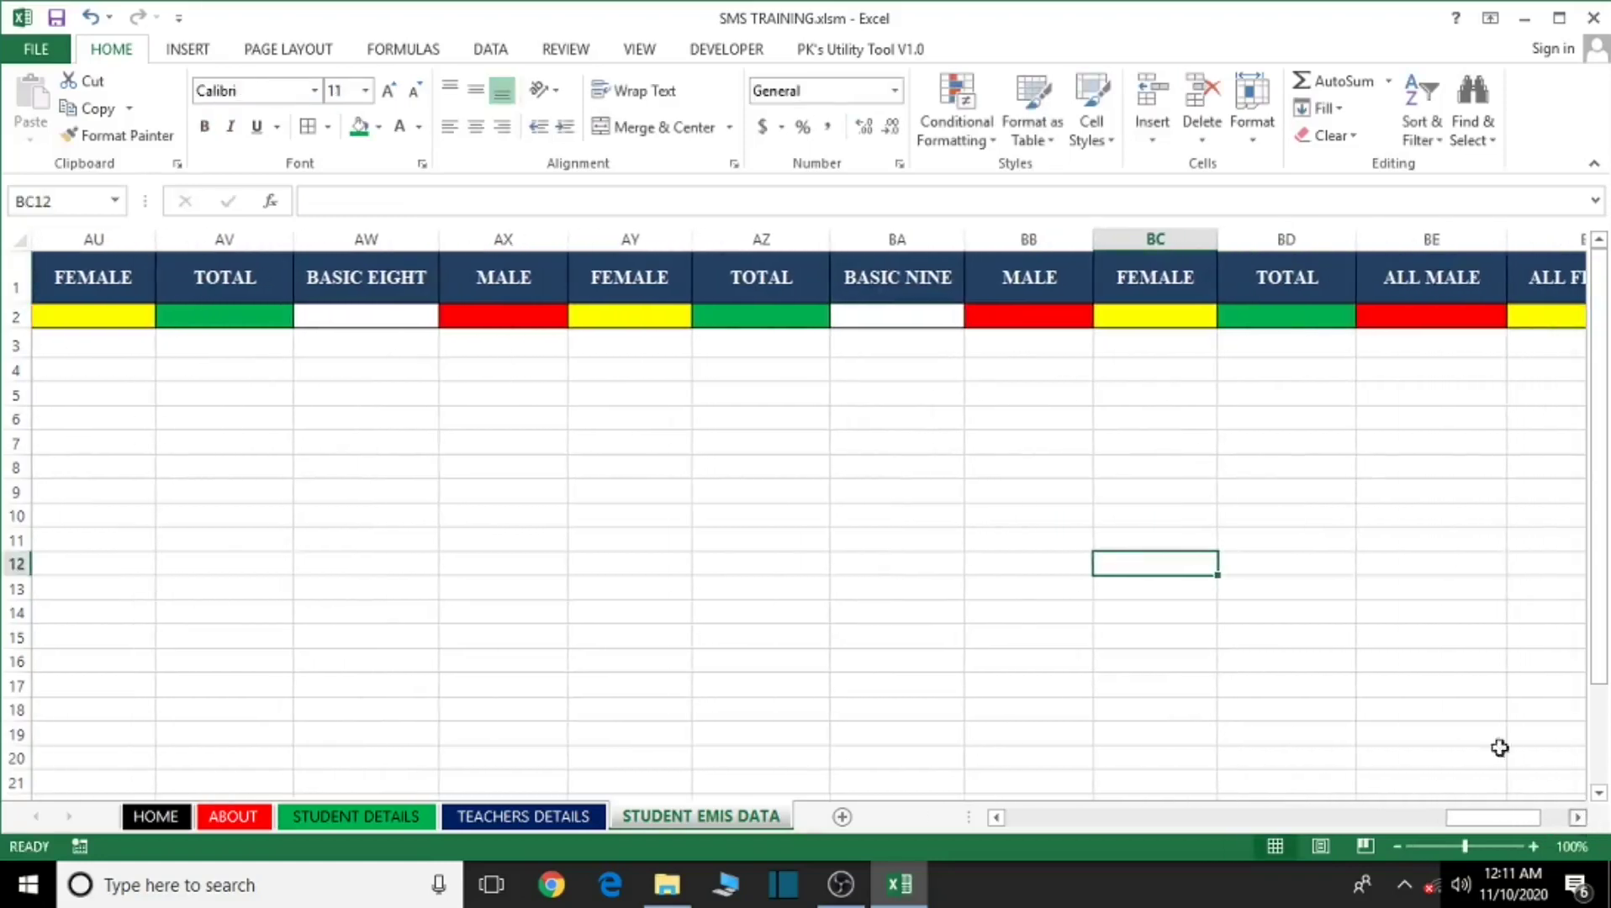
pyautogui.moveTo(964, 239); pyautogui.dragTo(974, 241)
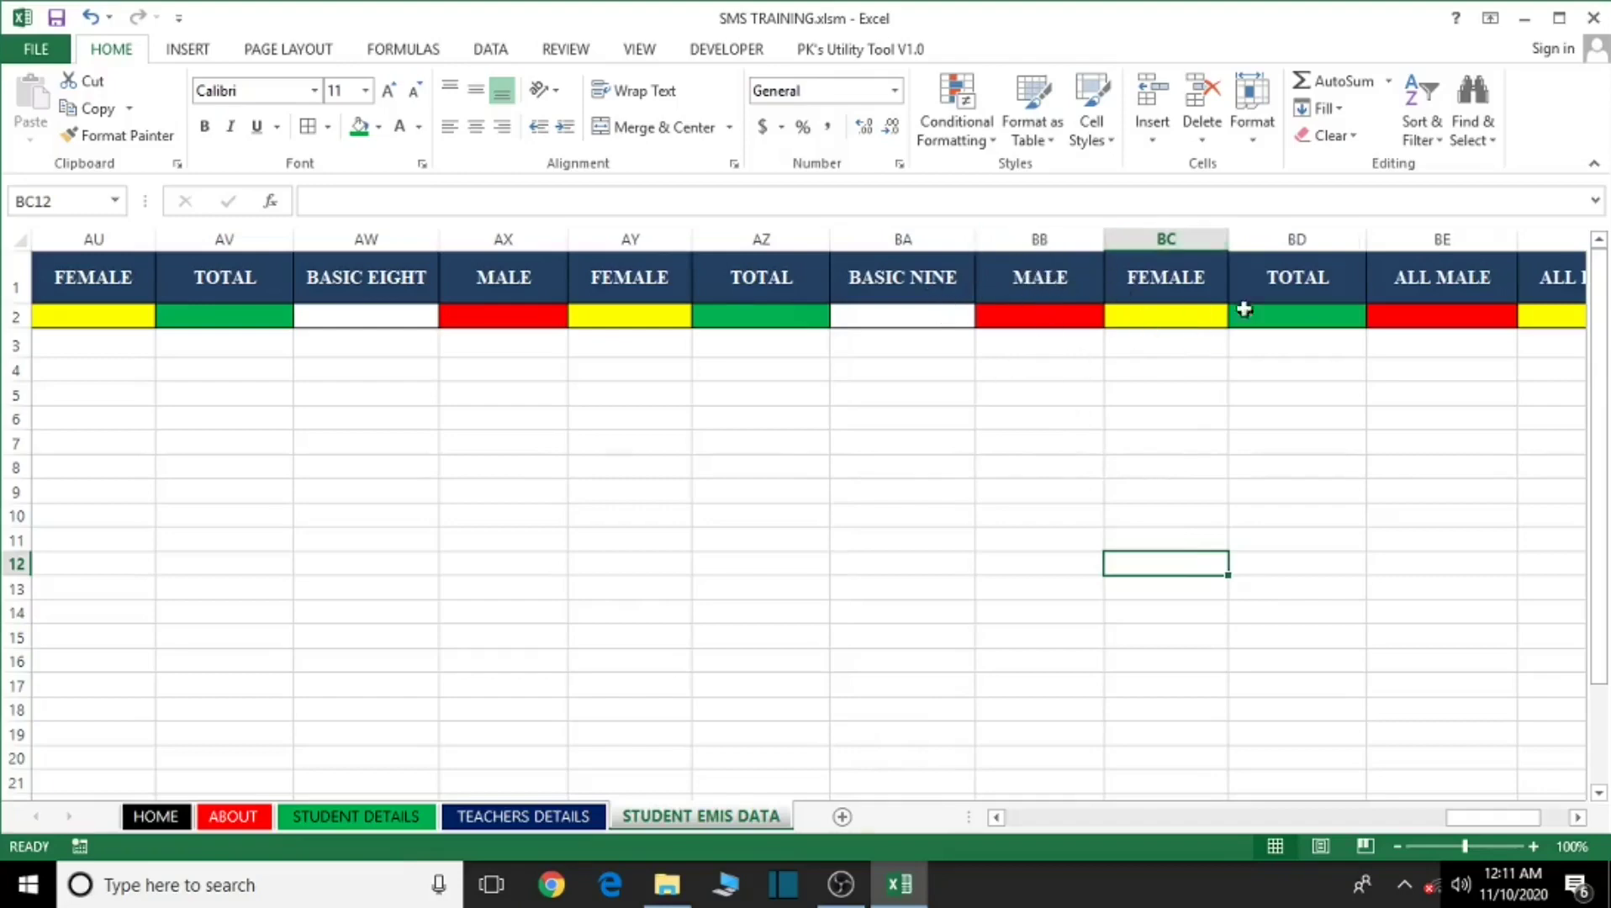
# Draw a rounded rectangle about 0.95" wide and 0.31" high across J1:K1, and label it HOME.
pyautogui.click(1577, 817)
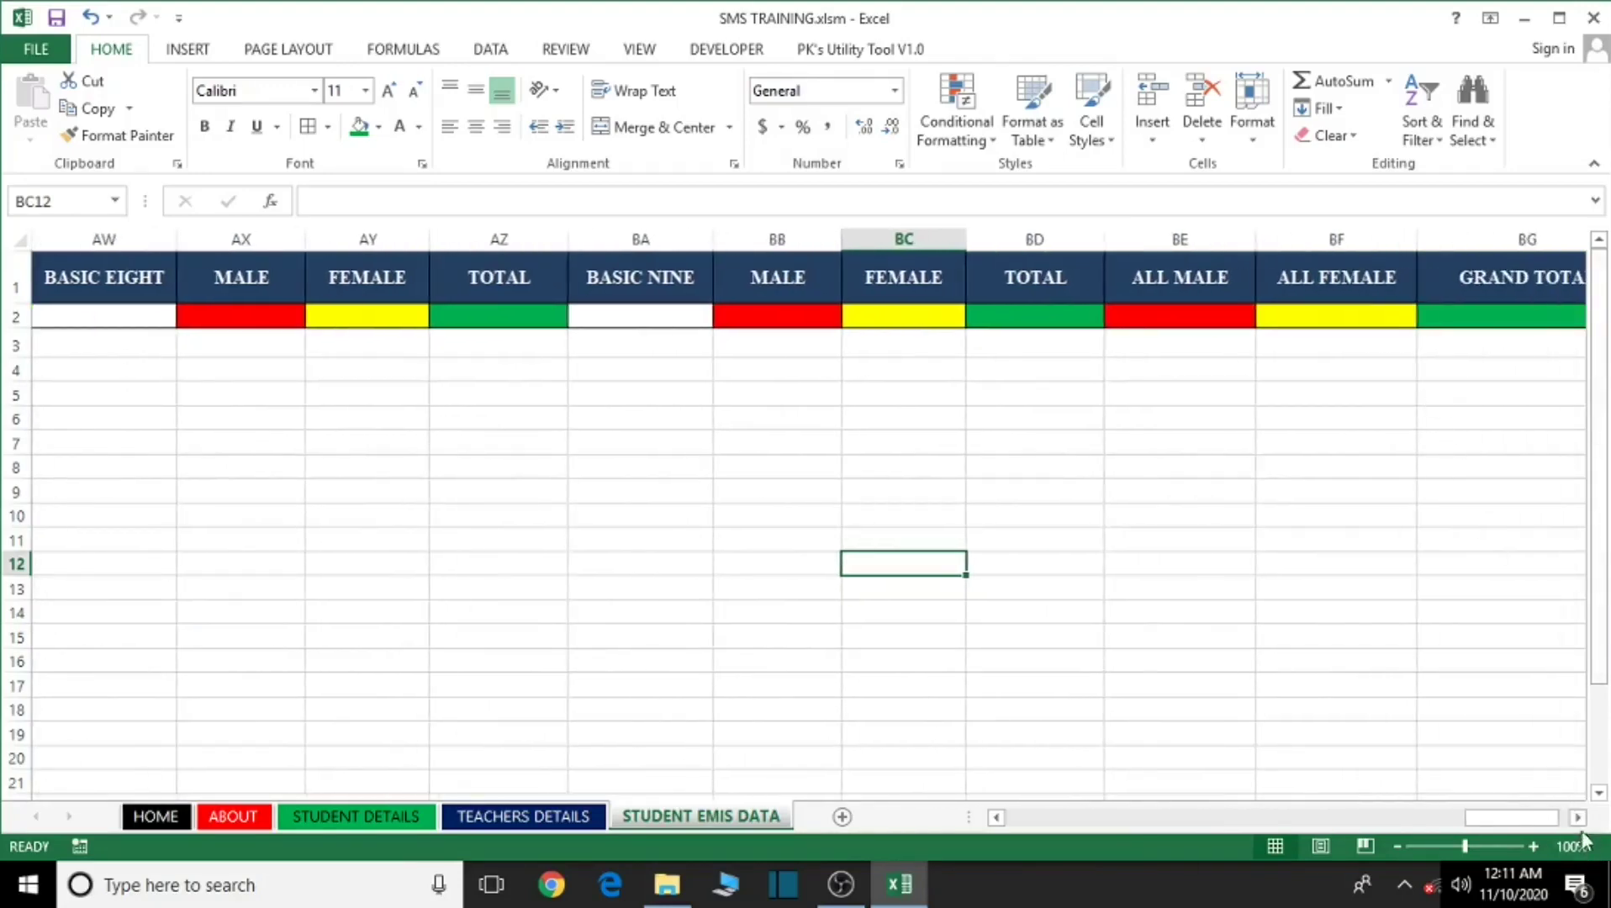
pyautogui.moveTo(1513, 817); pyautogui.dragTo(1096, 841)
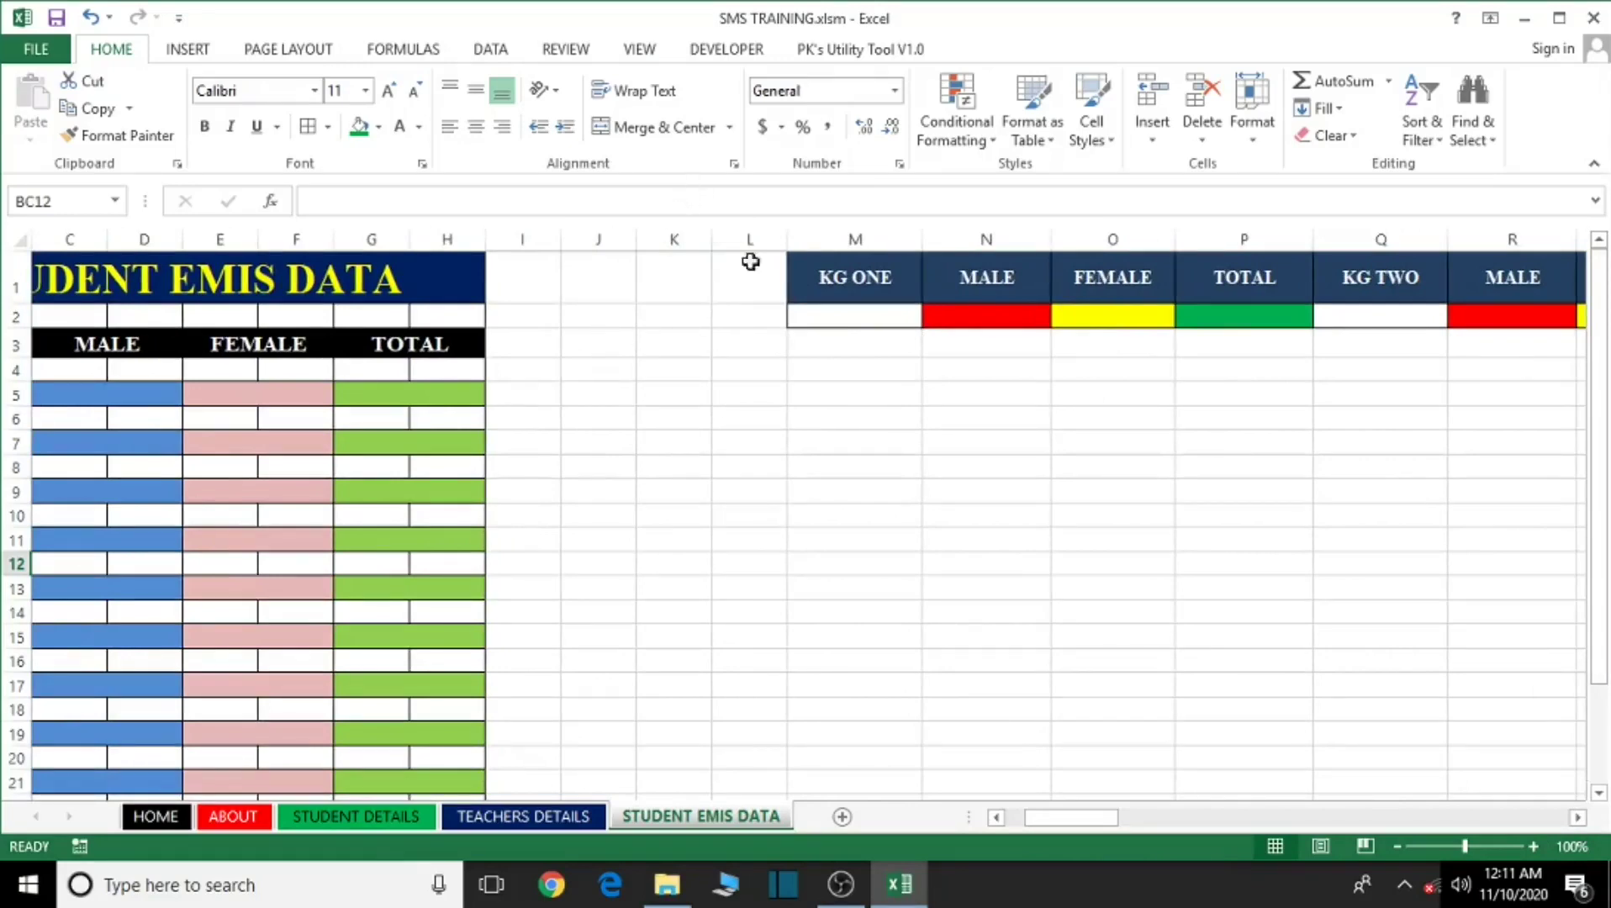
pyautogui.click(175, 56)
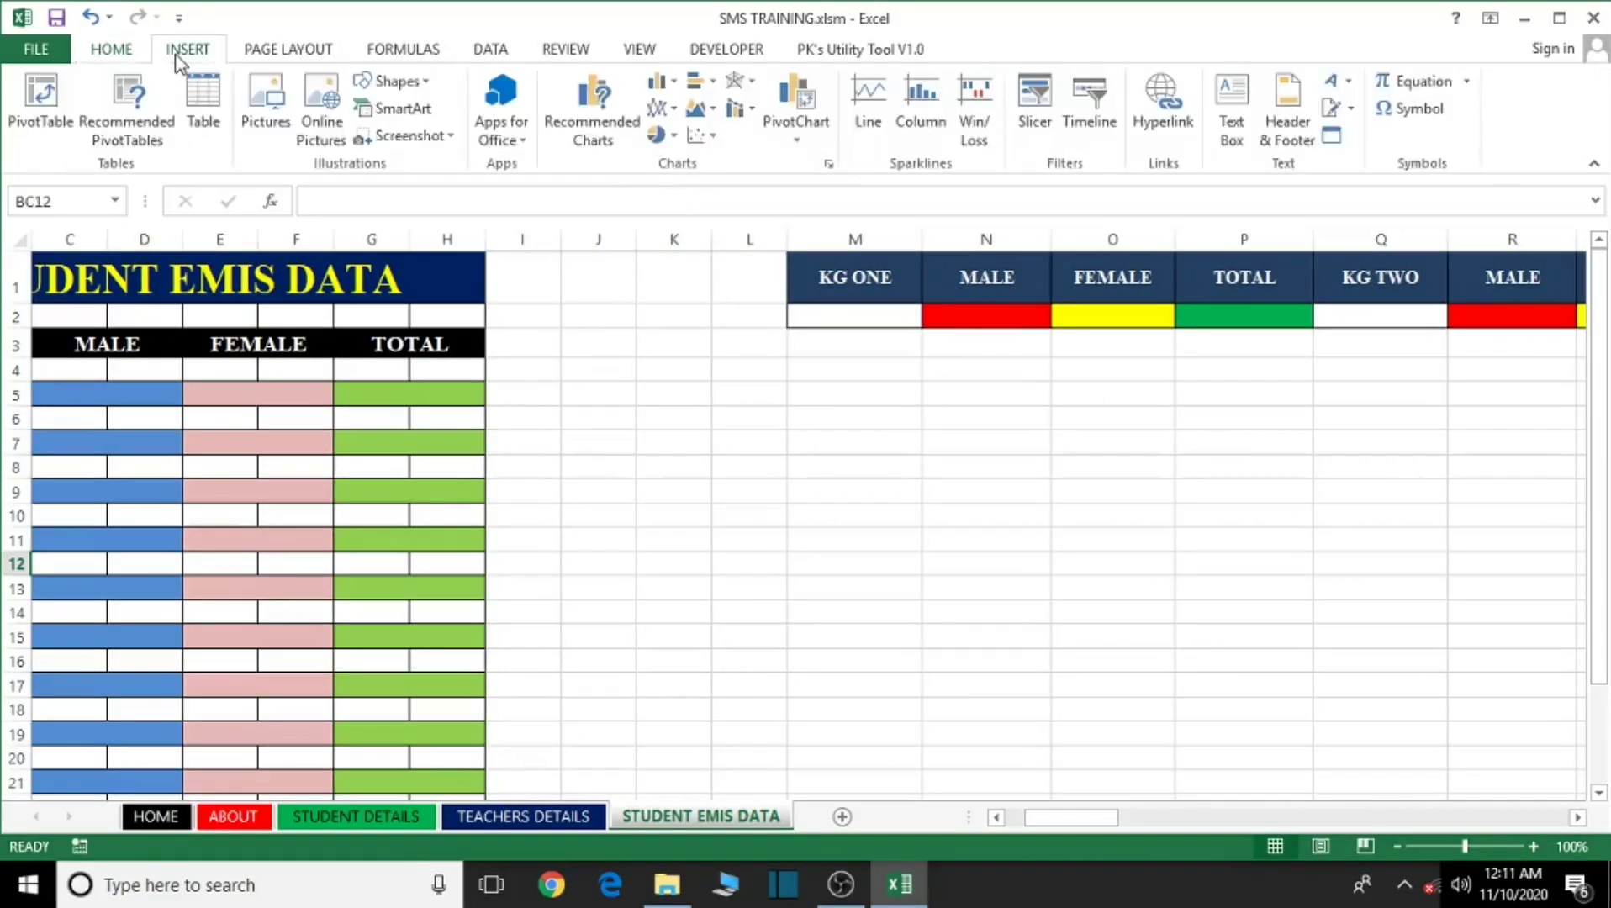
pyautogui.click(390, 81)
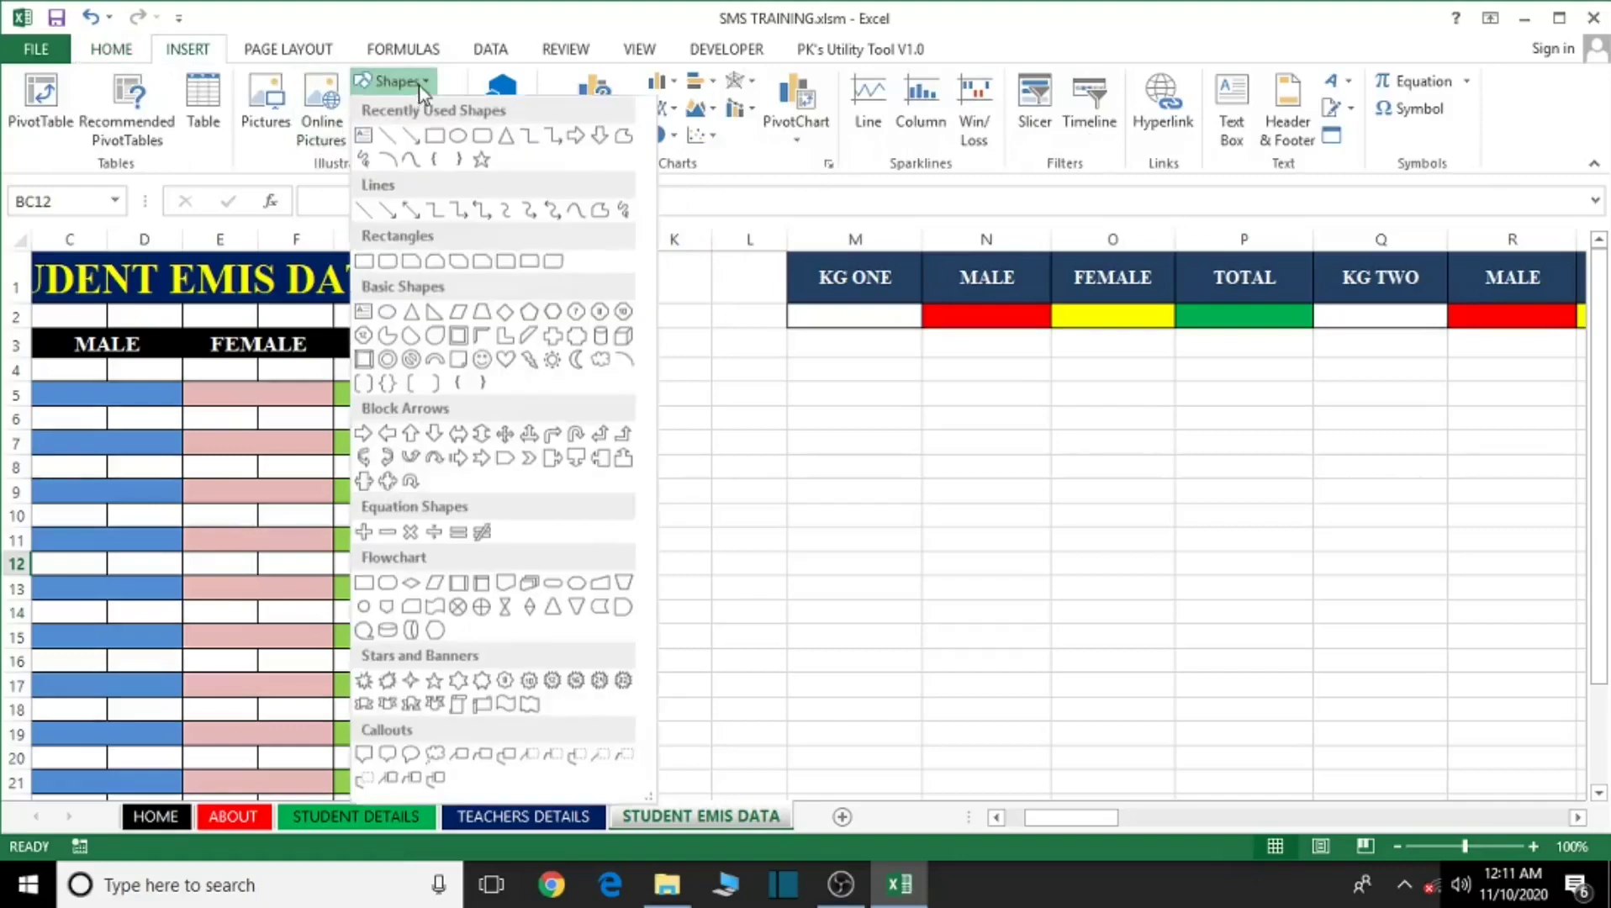
pyautogui.click(380, 261)
pyautogui.moveTo(570, 283)
pyautogui.mouseDown()
pyautogui.moveTo(678, 317)
pyautogui.moveTo(626, 285)
pyautogui.mouseUp()
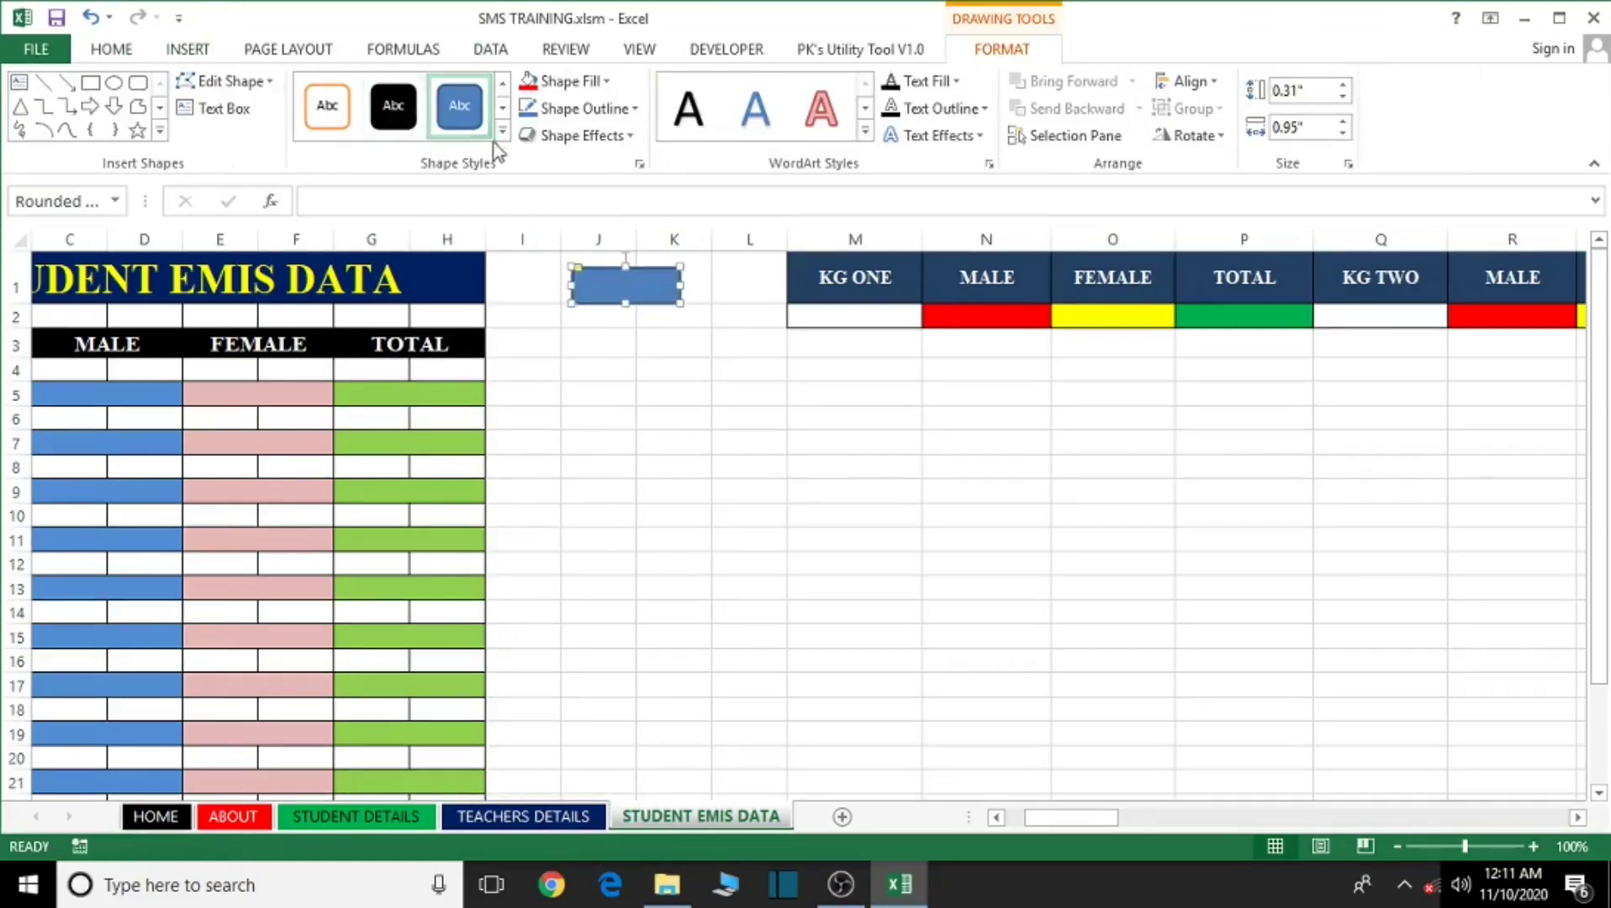
pyautogui.rightClick(635, 286)
pyautogui.click(713, 422)
# Centre the shape's HOME text horizontally and vertically, and format it in bold Times New Roman.
pyautogui.moveTo(633, 286); pyautogui.dragTo(584, 286)
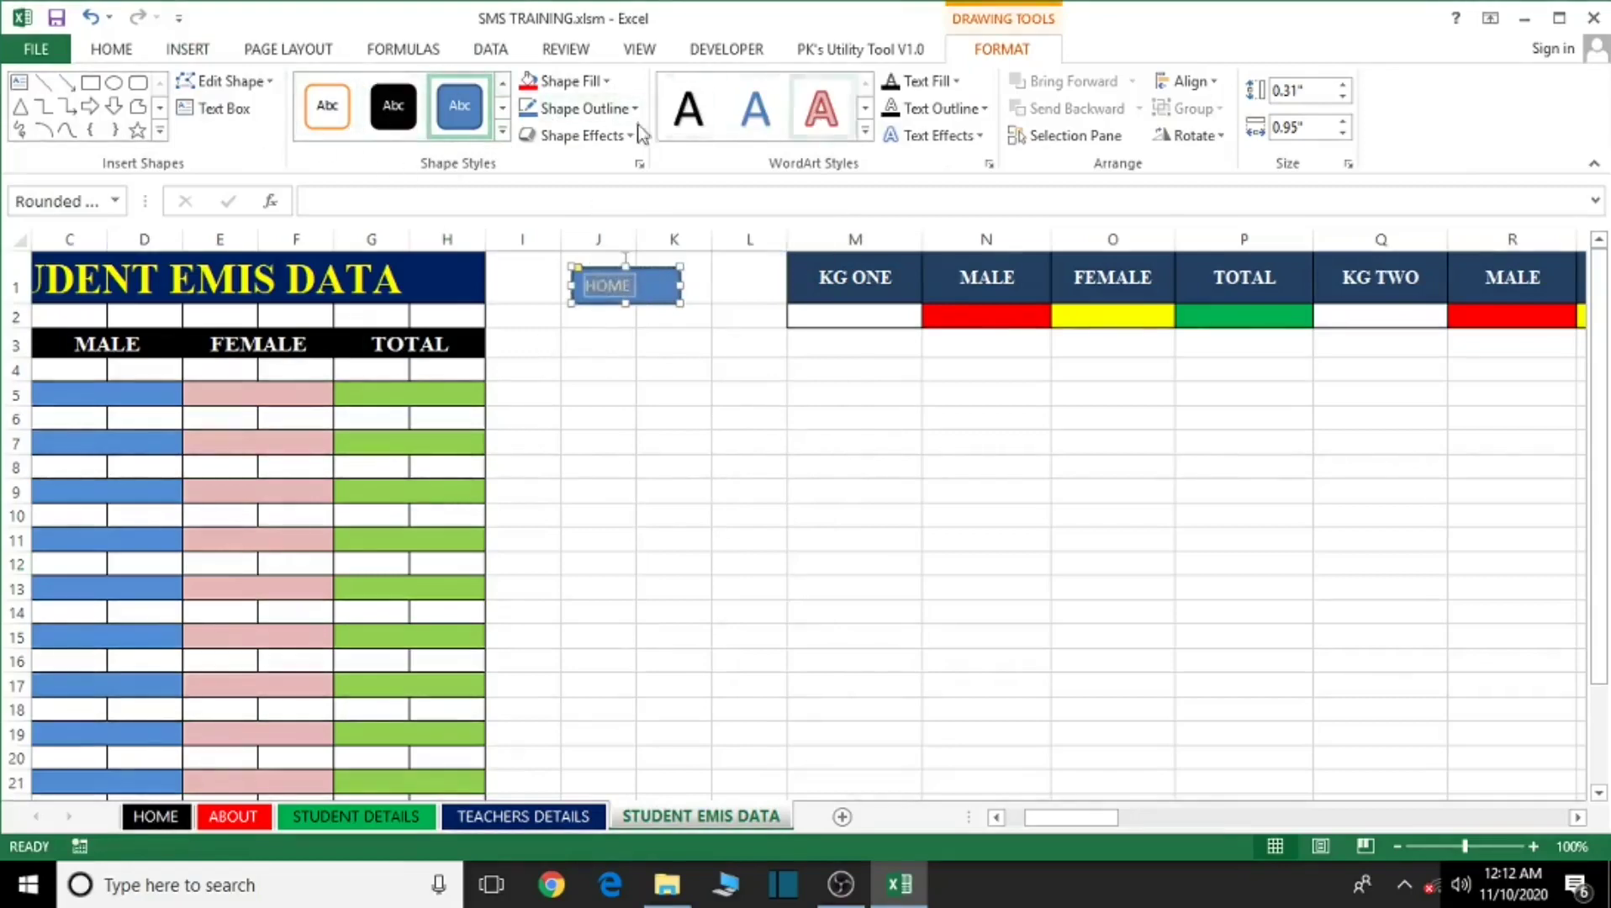
pyautogui.click(111, 48)
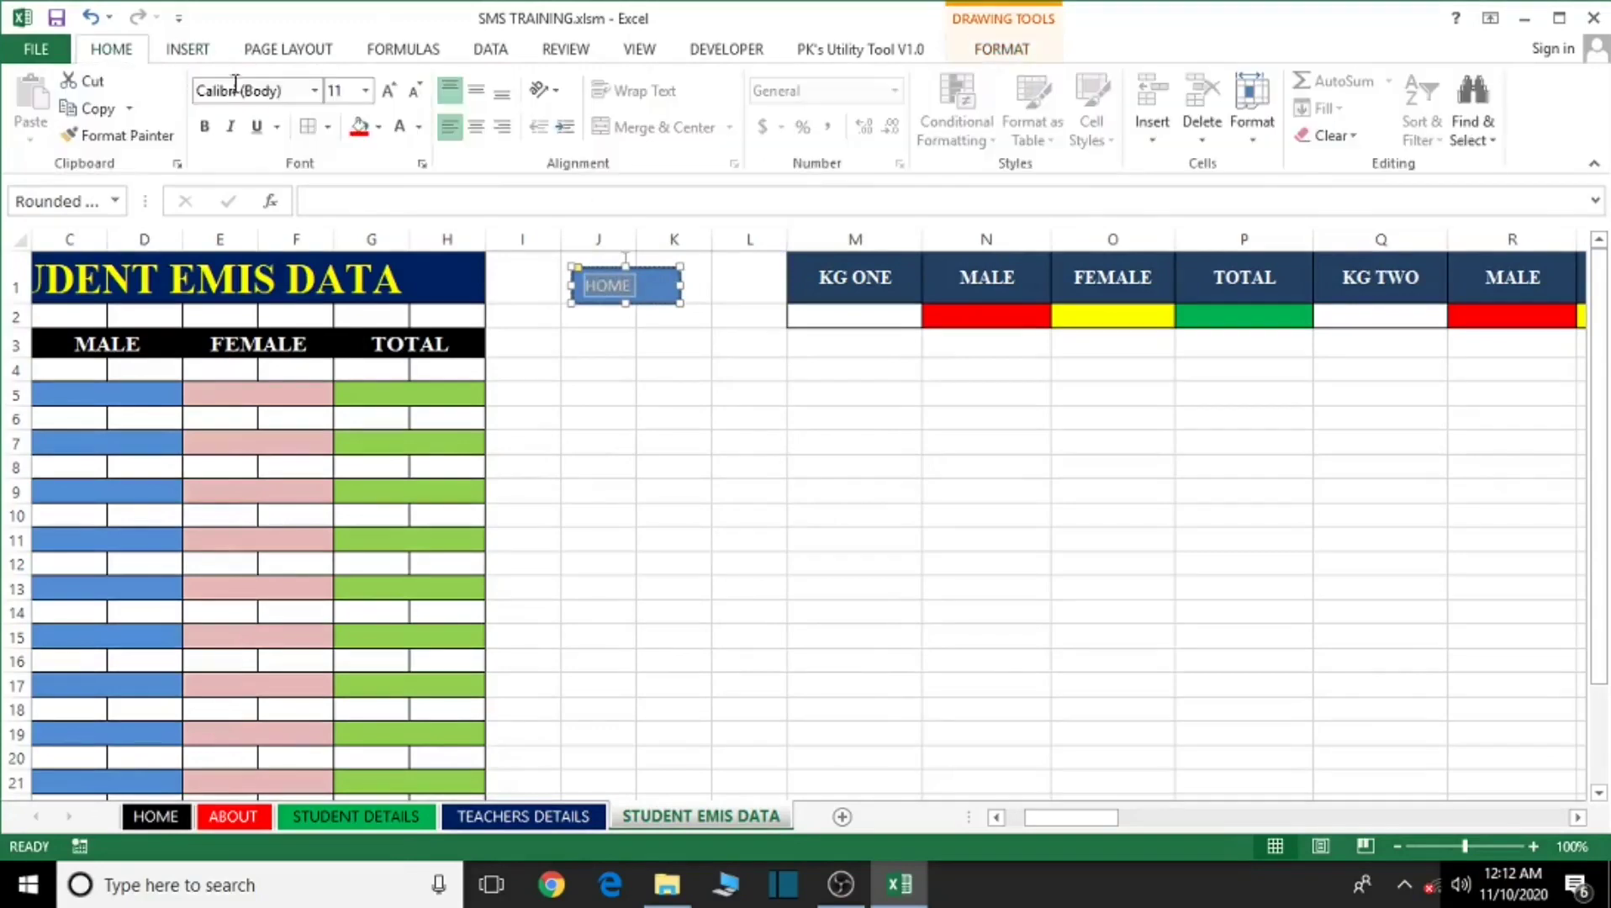
pyautogui.click(476, 127)
pyautogui.click(476, 90)
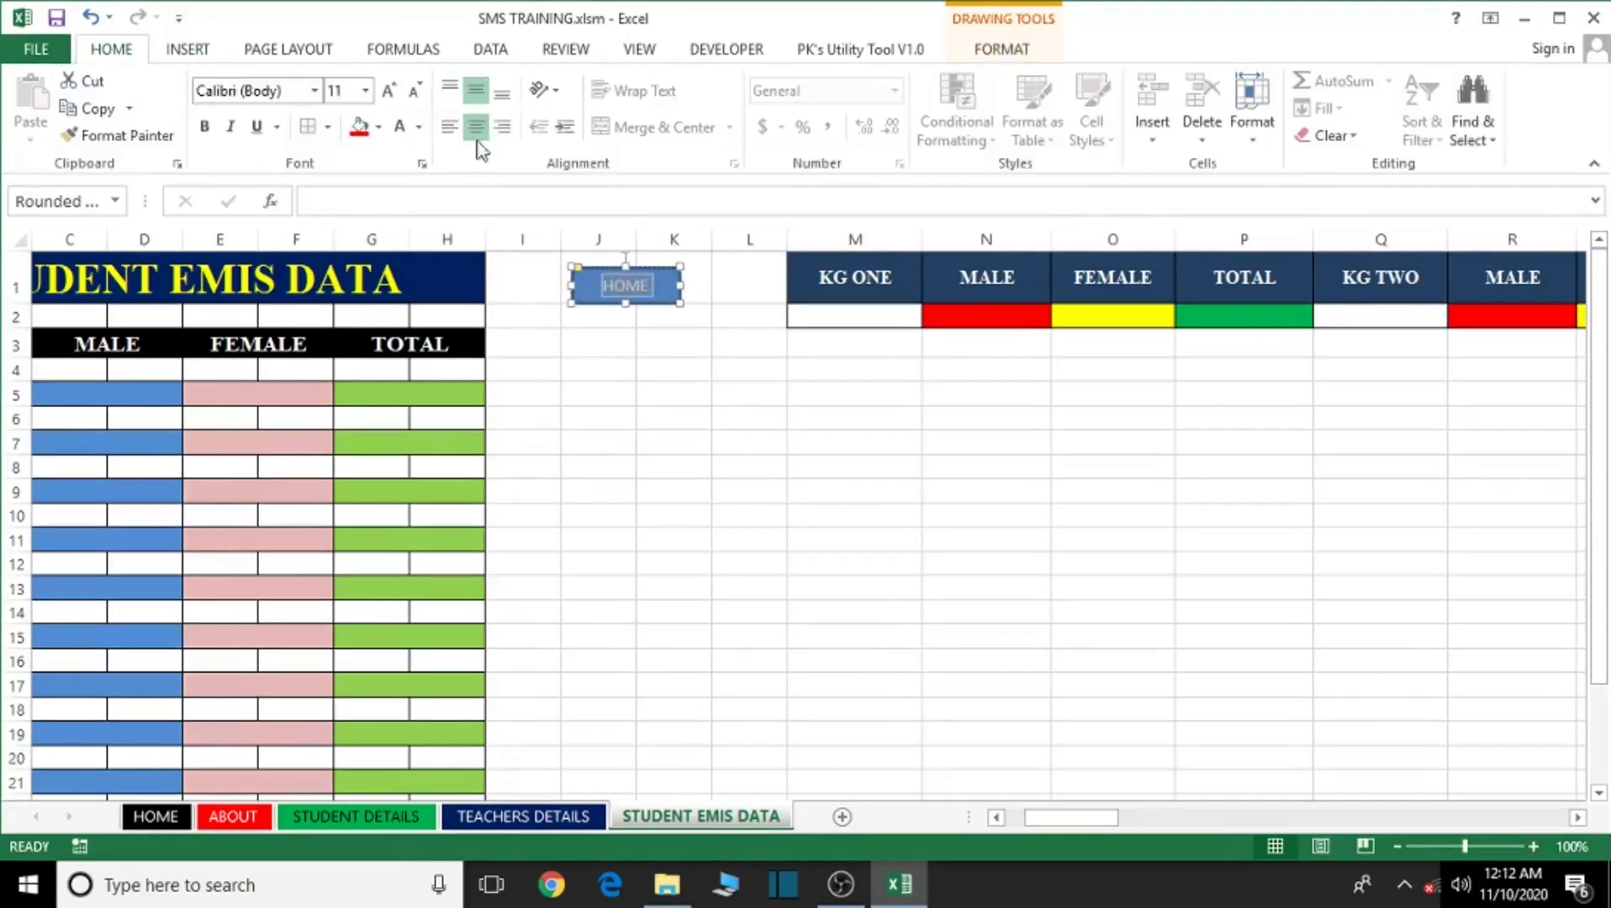
pyautogui.click(282, 91)
pyautogui.write('Times New Roma')
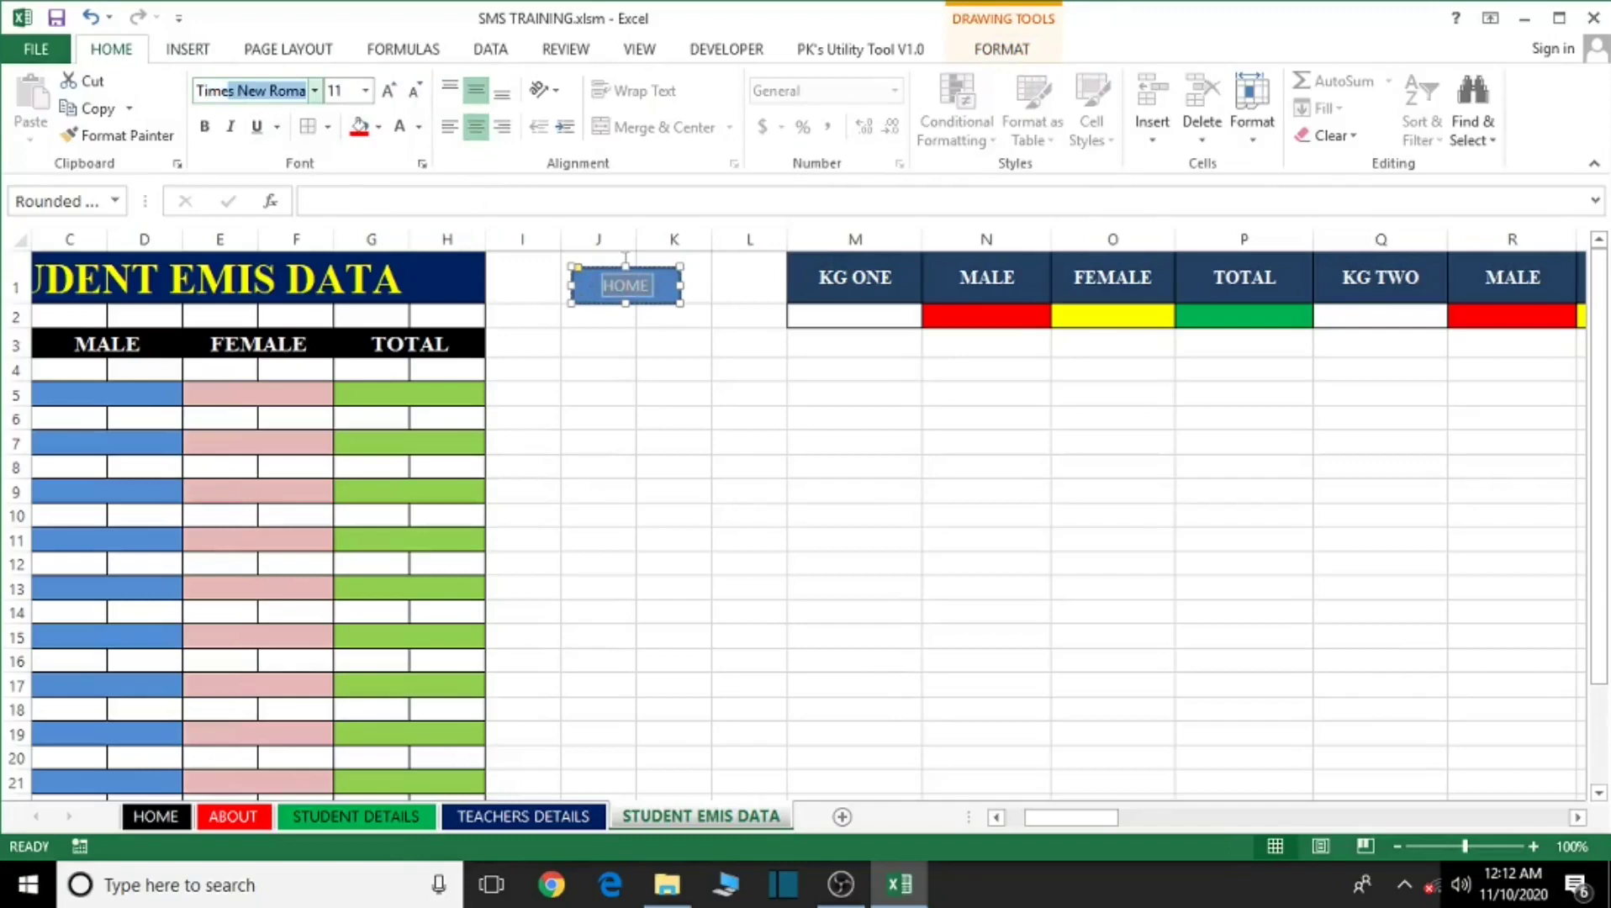
pyautogui.press('Return')
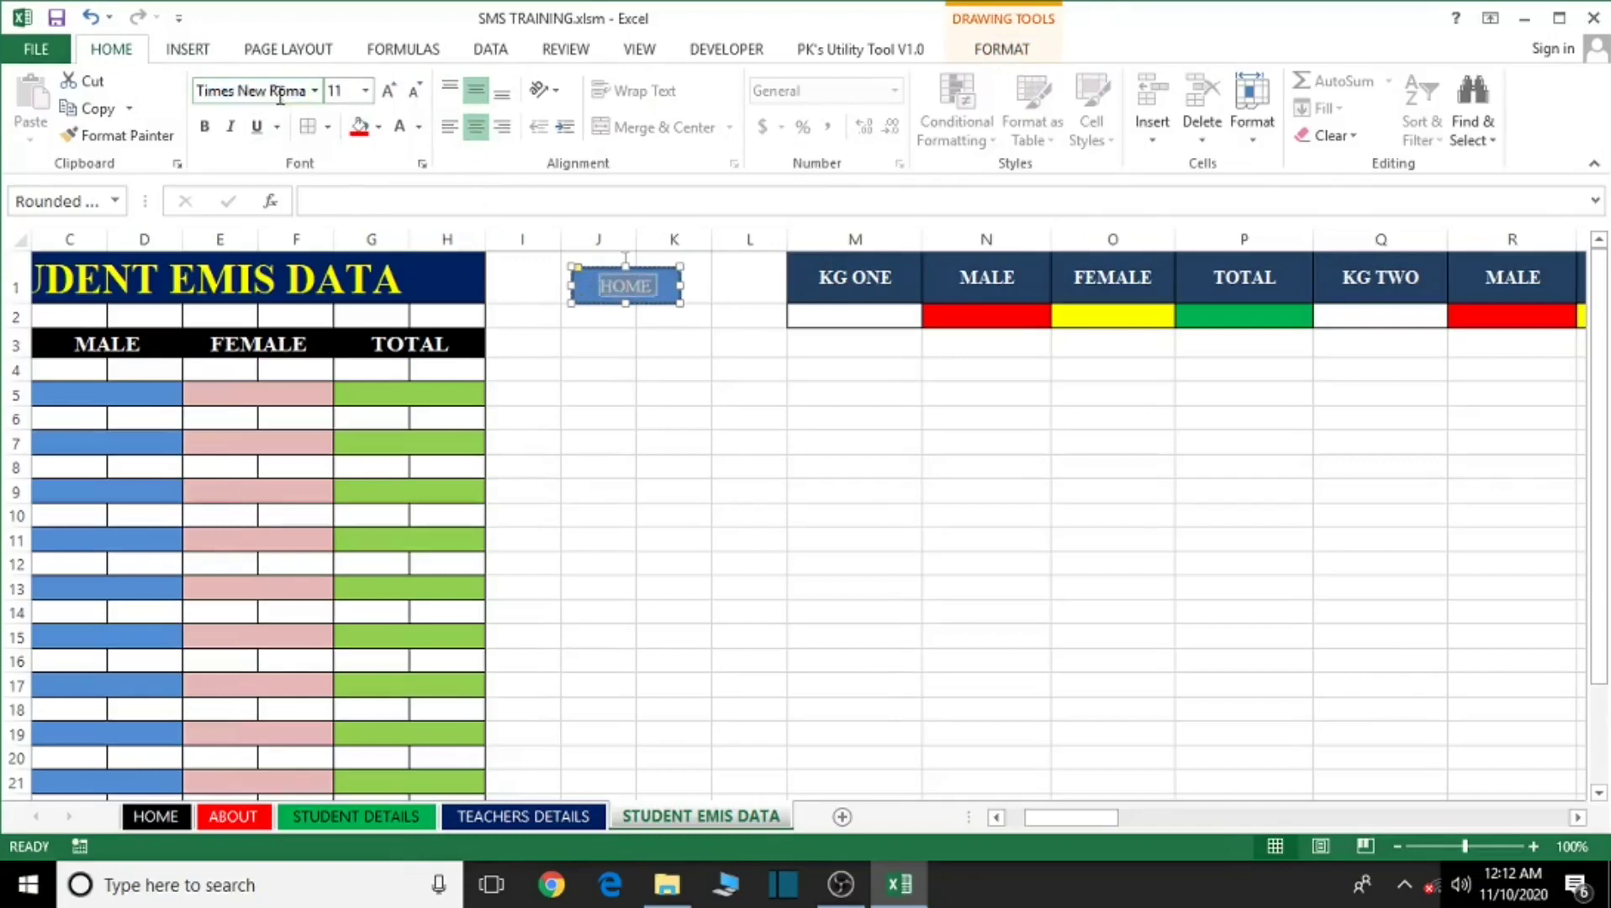
pyautogui.click(206, 130)
# Apply the light gray gradient shape style with dark text to the HOME shape.
pyautogui.click(1009, 49)
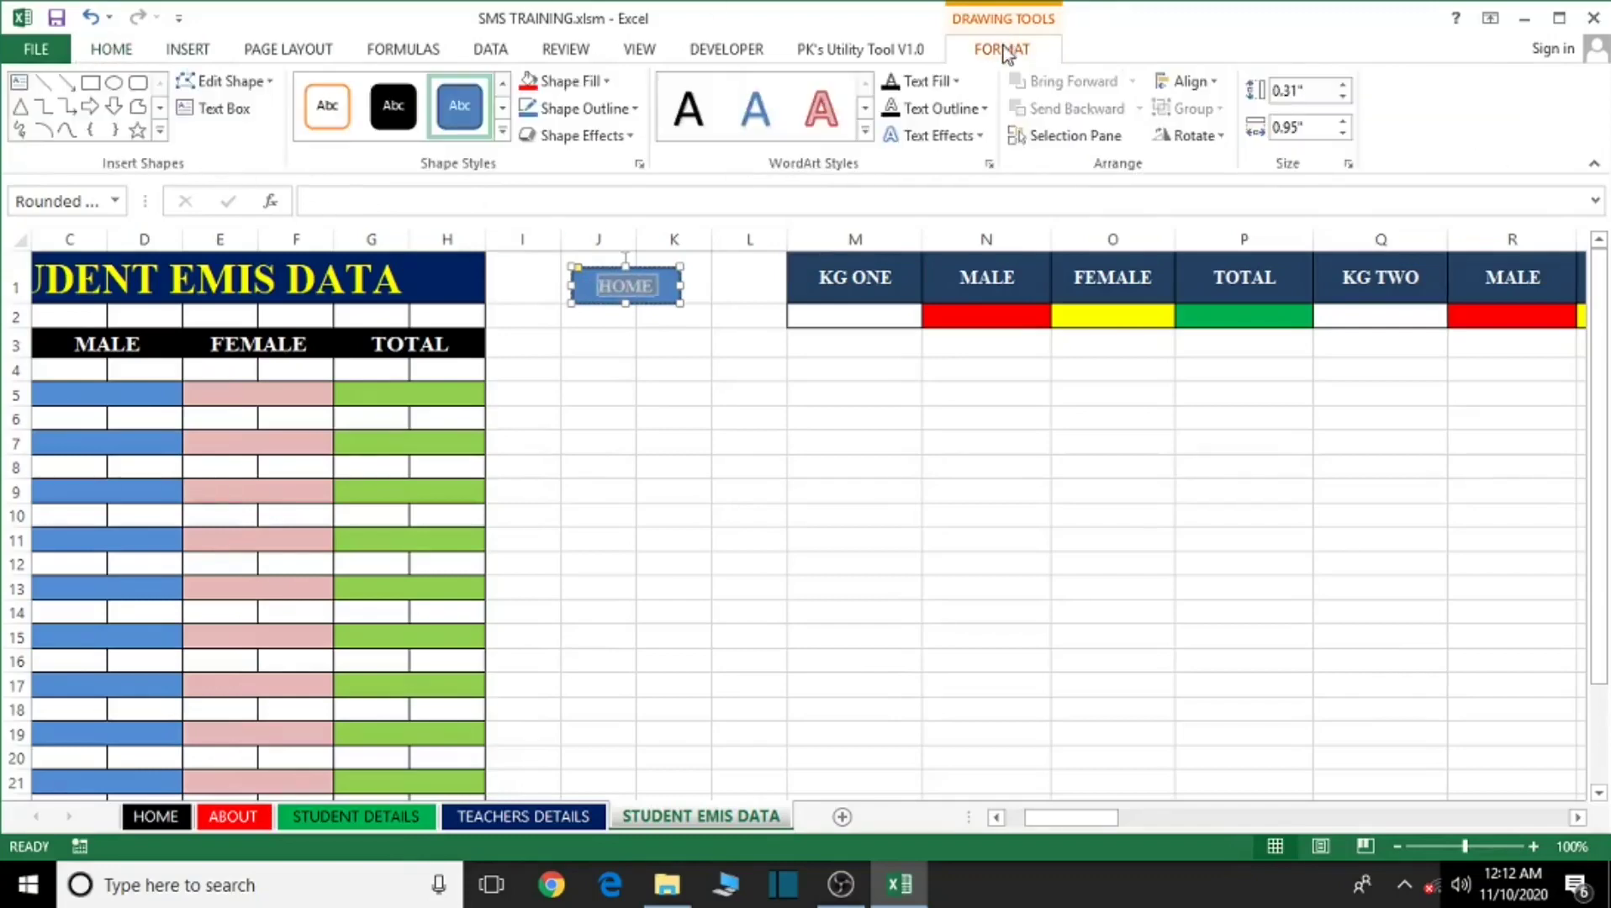
pyautogui.click(502, 133)
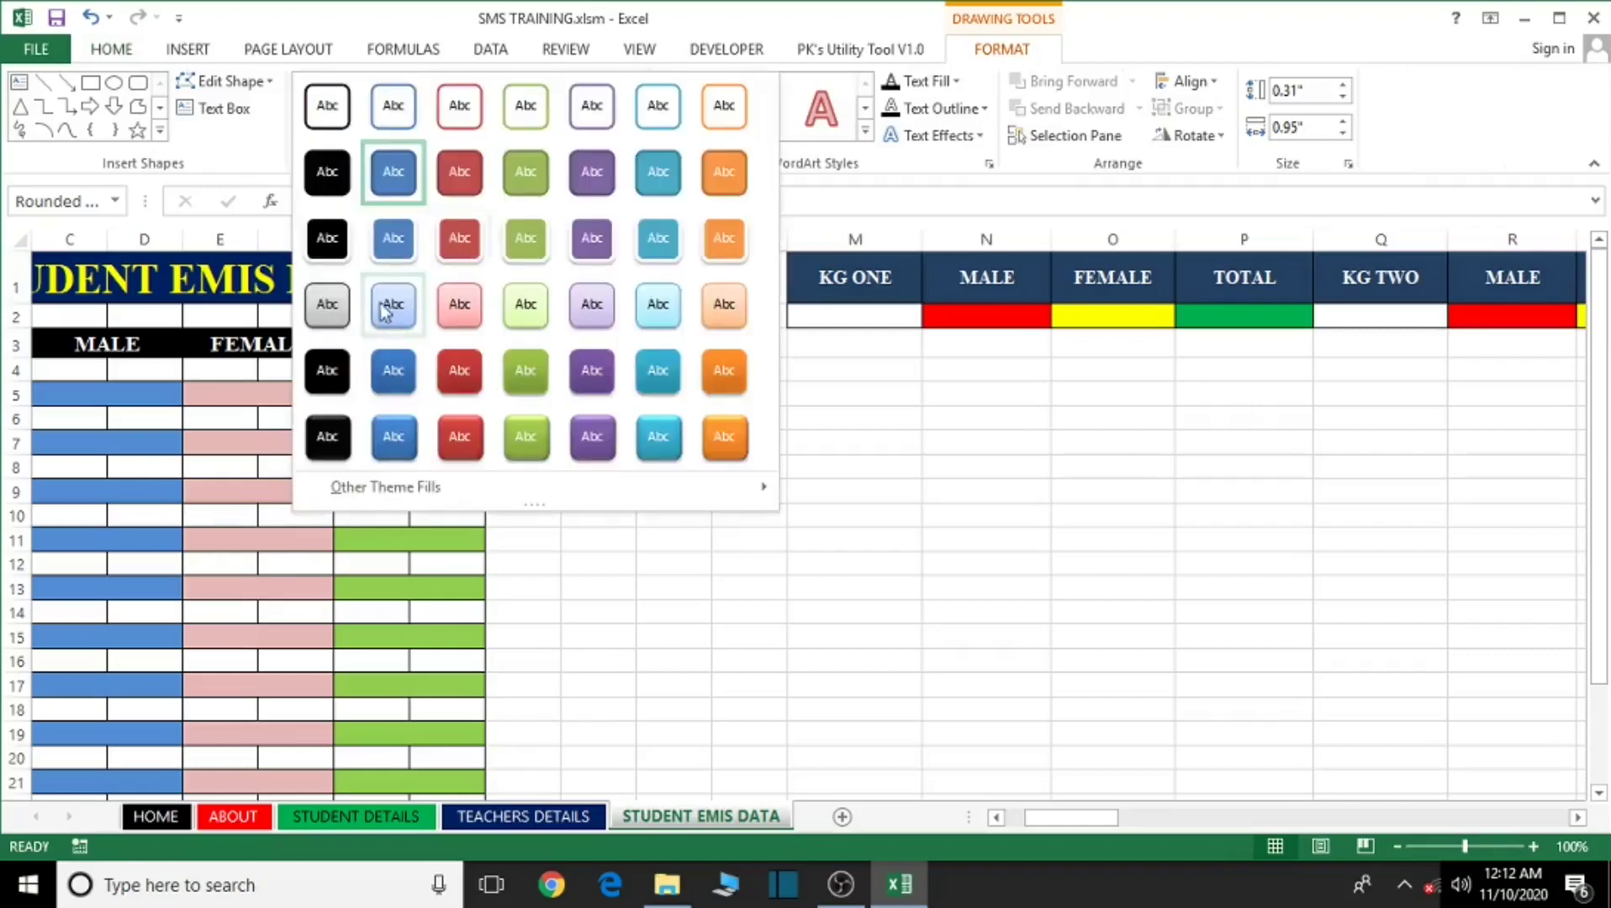
pyautogui.click(344, 310)
pyautogui.click(639, 389)
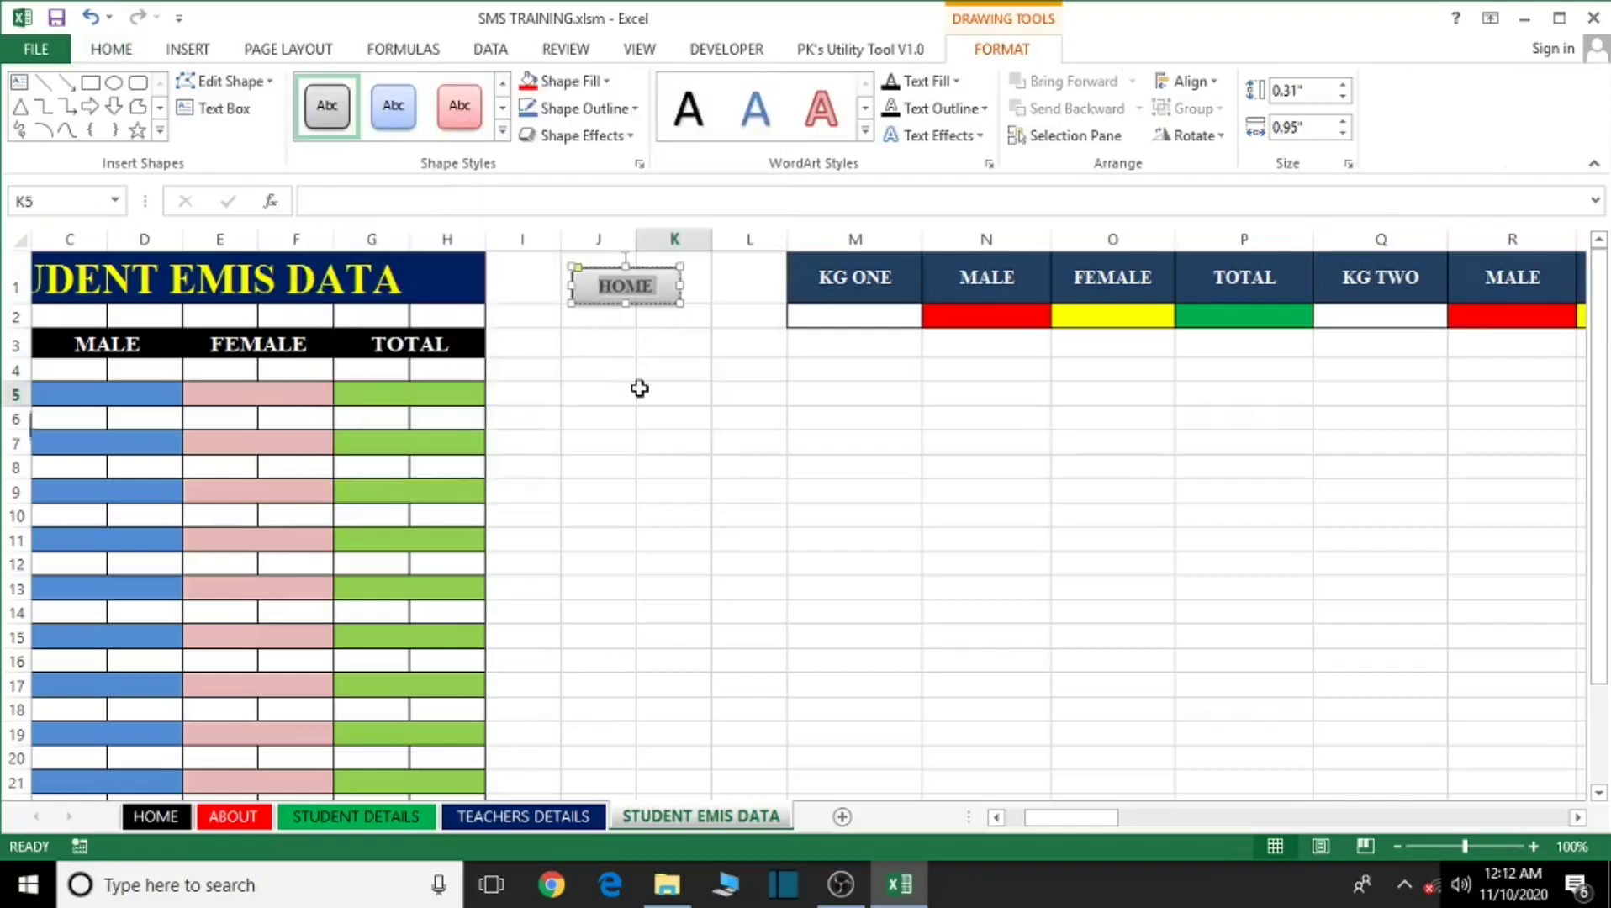
# Hyperlink the HOME shape to cell A1 of this workbook's HOME sheet and follow the link to test it.
pyautogui.rightClick(621, 293)
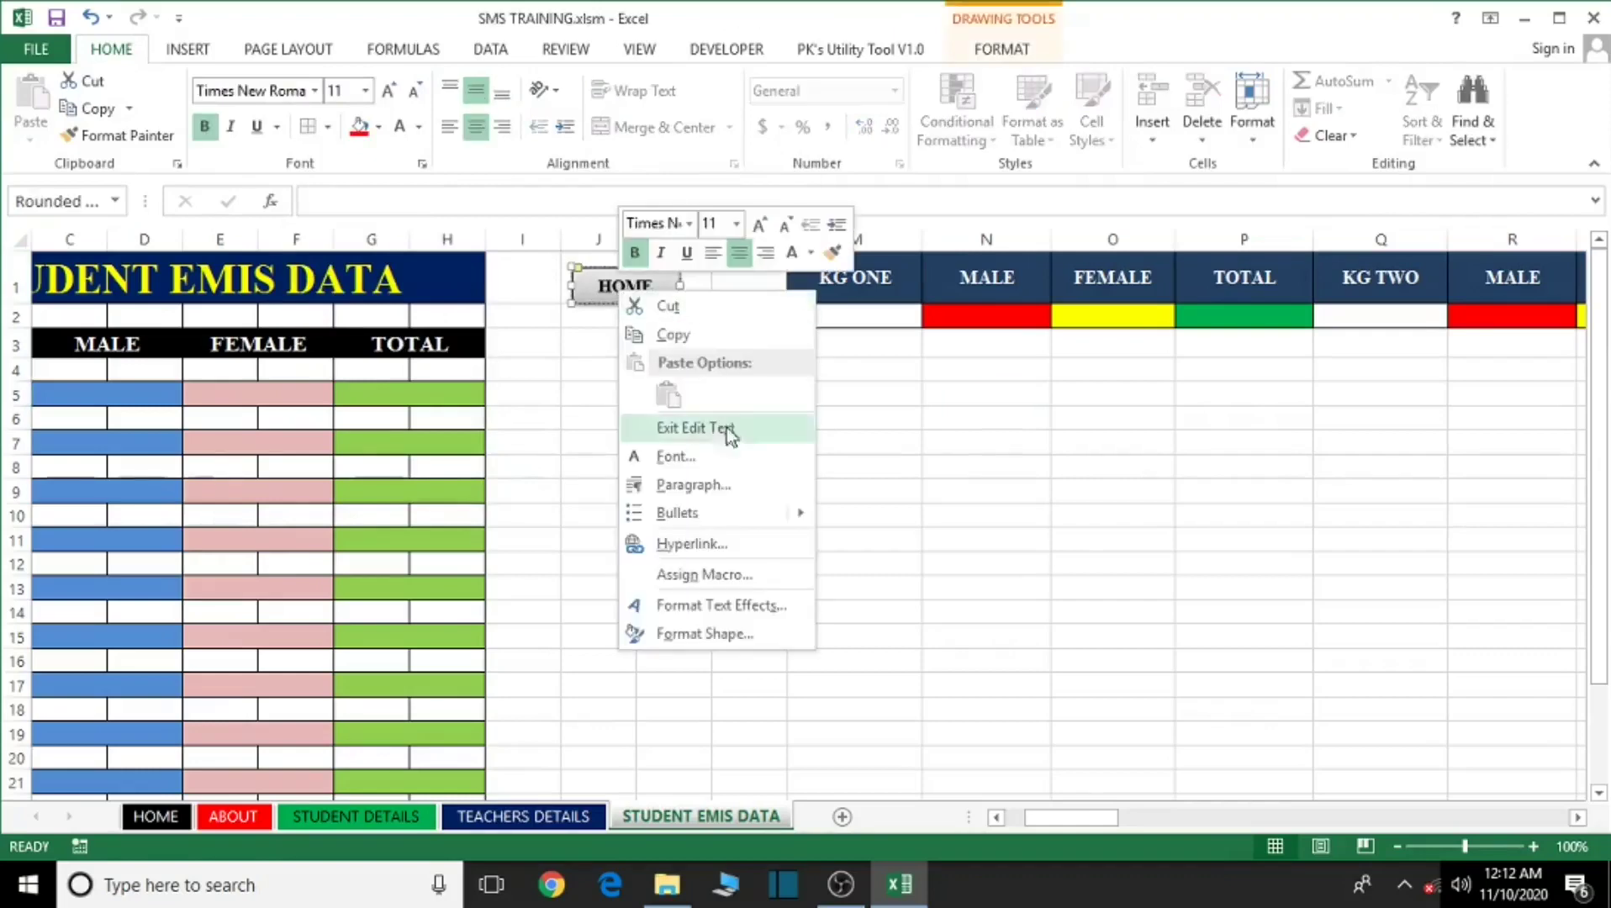
pyautogui.click(706, 545)
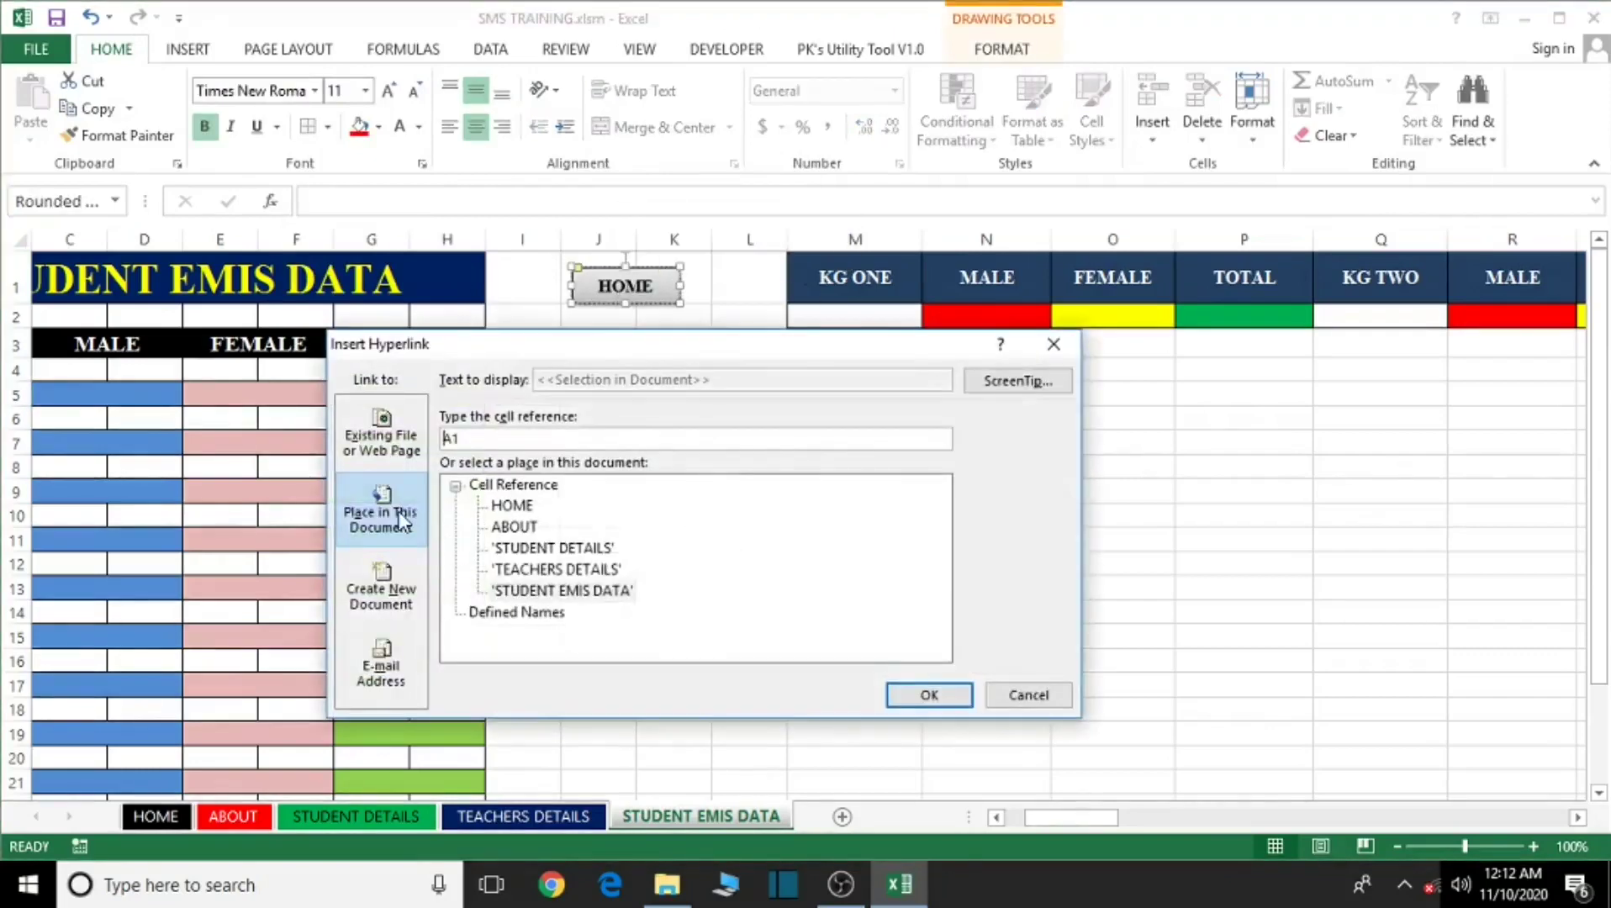
pyautogui.click(513, 506)
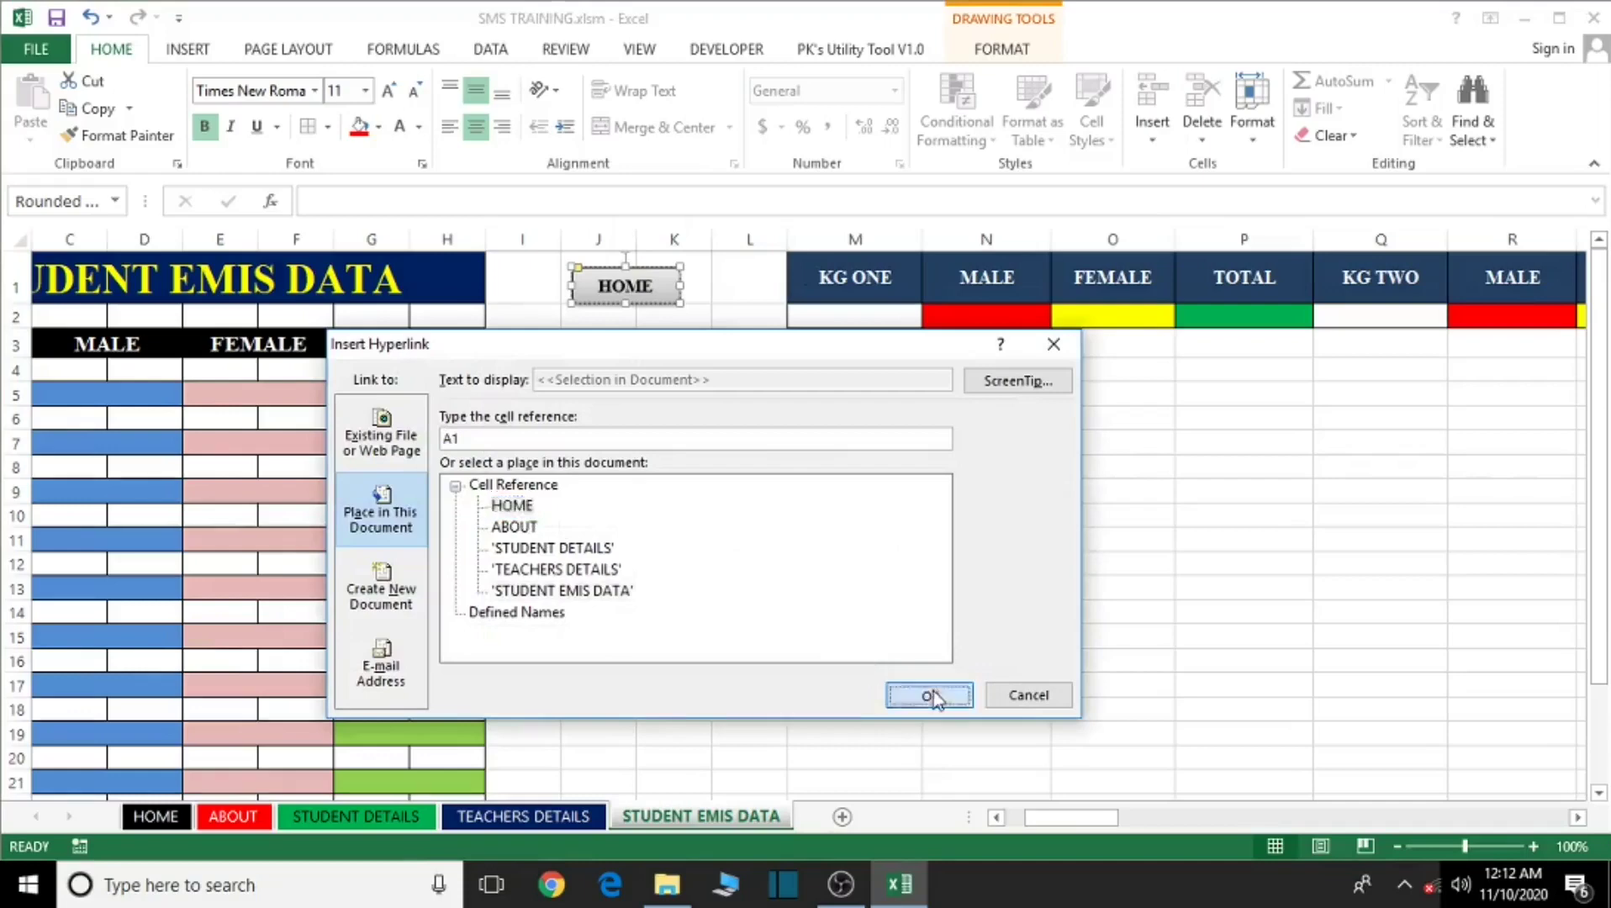
pyautogui.click(928, 695)
pyautogui.click(626, 290)
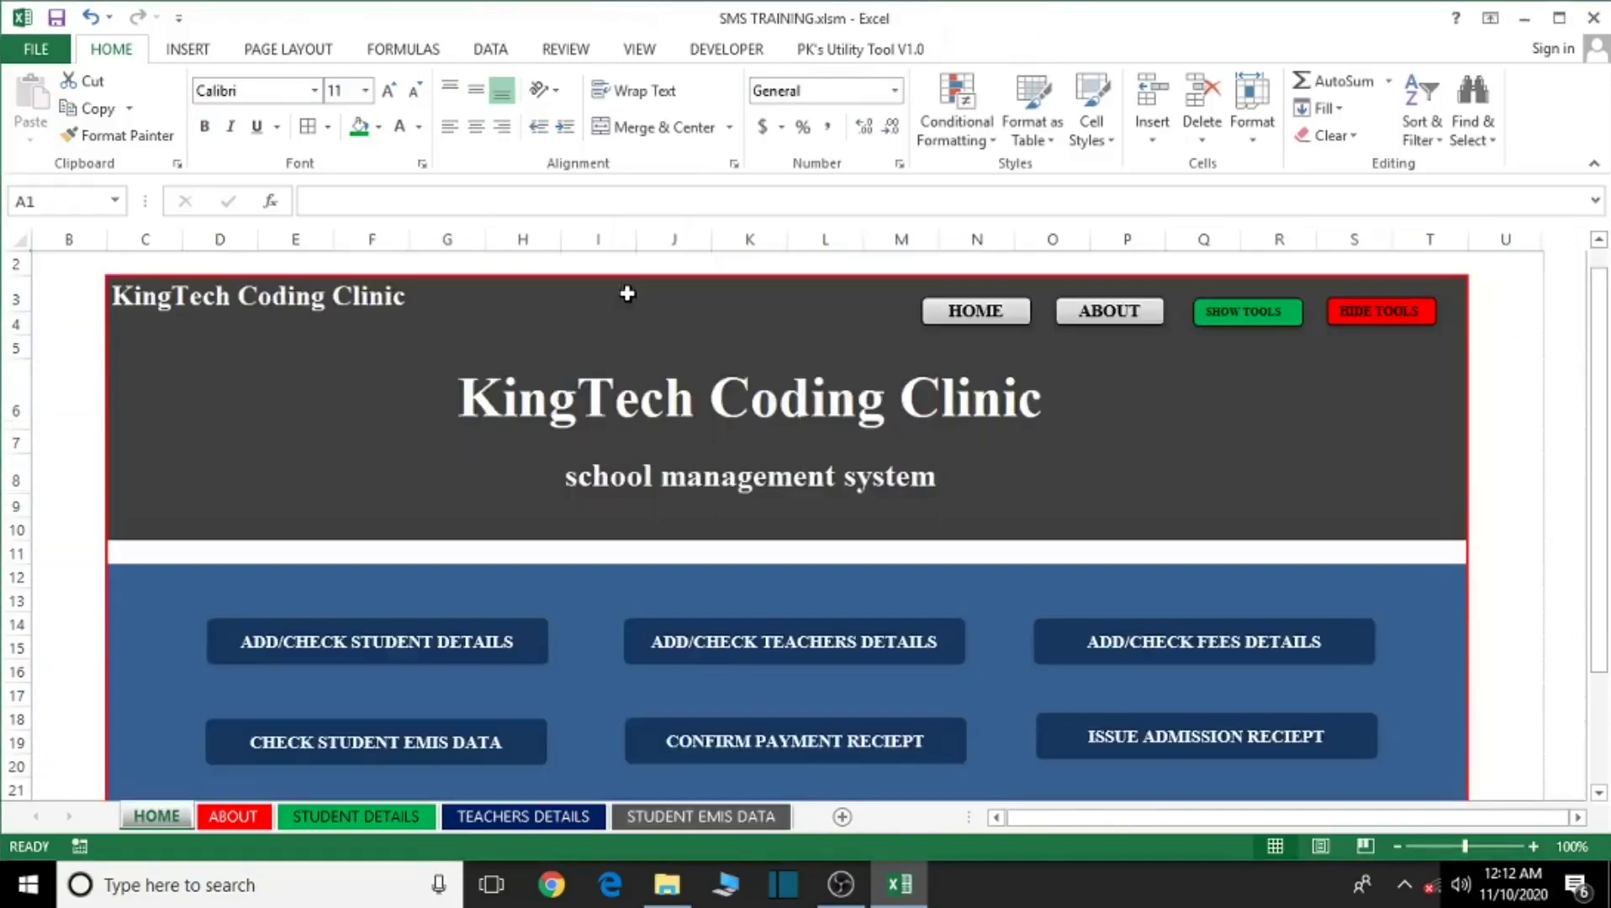
pyautogui.click(725, 821)
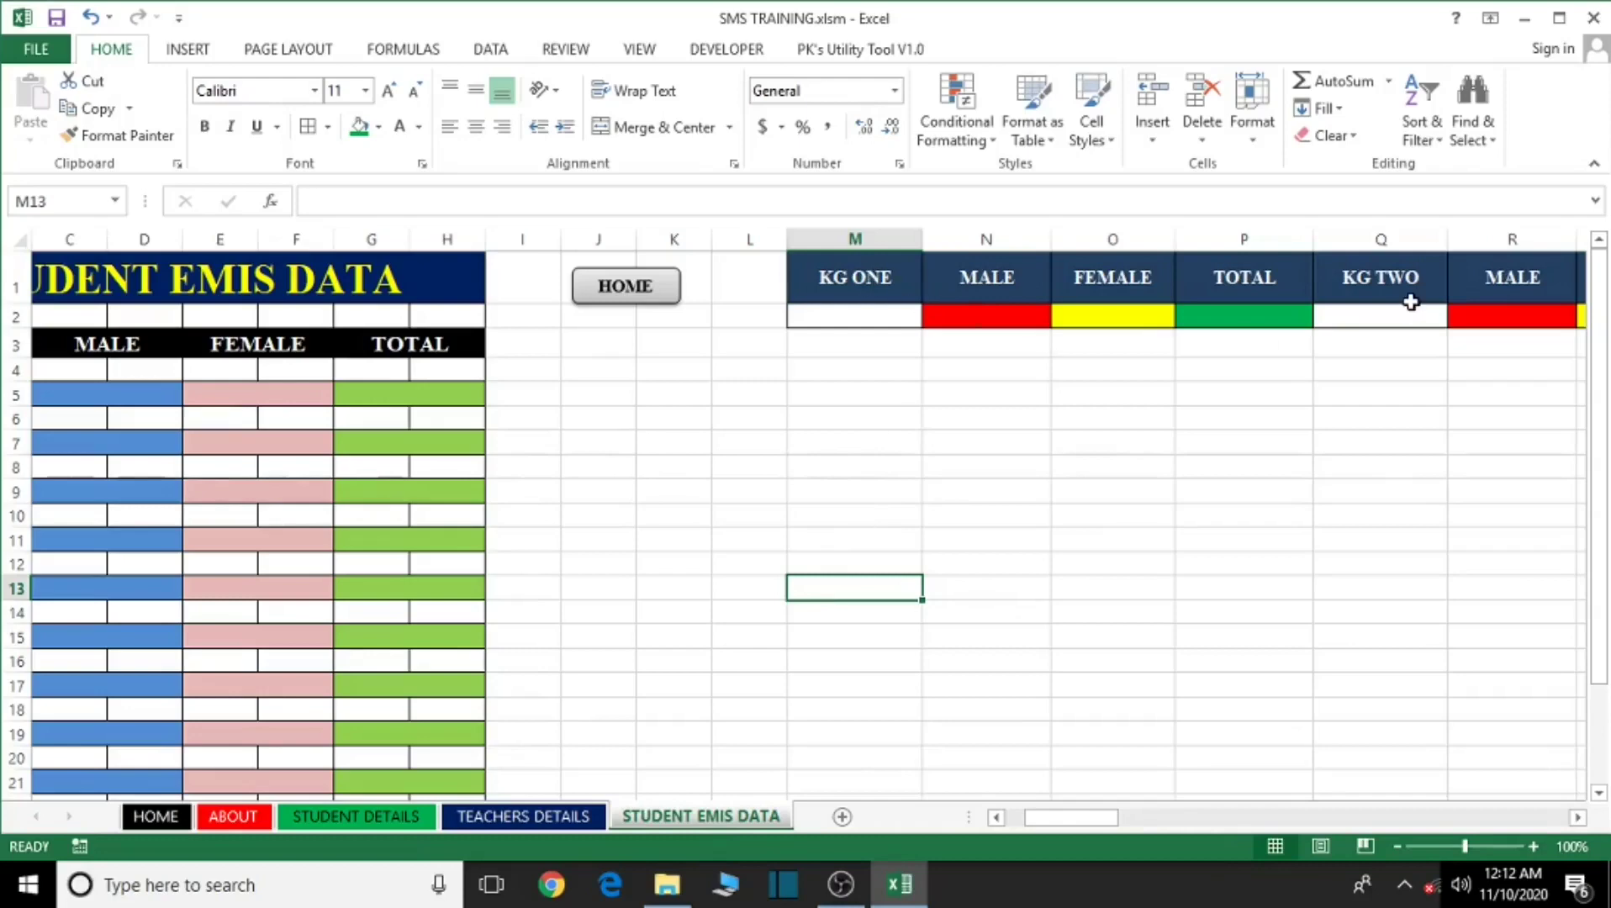
pyautogui.click(387, 818)
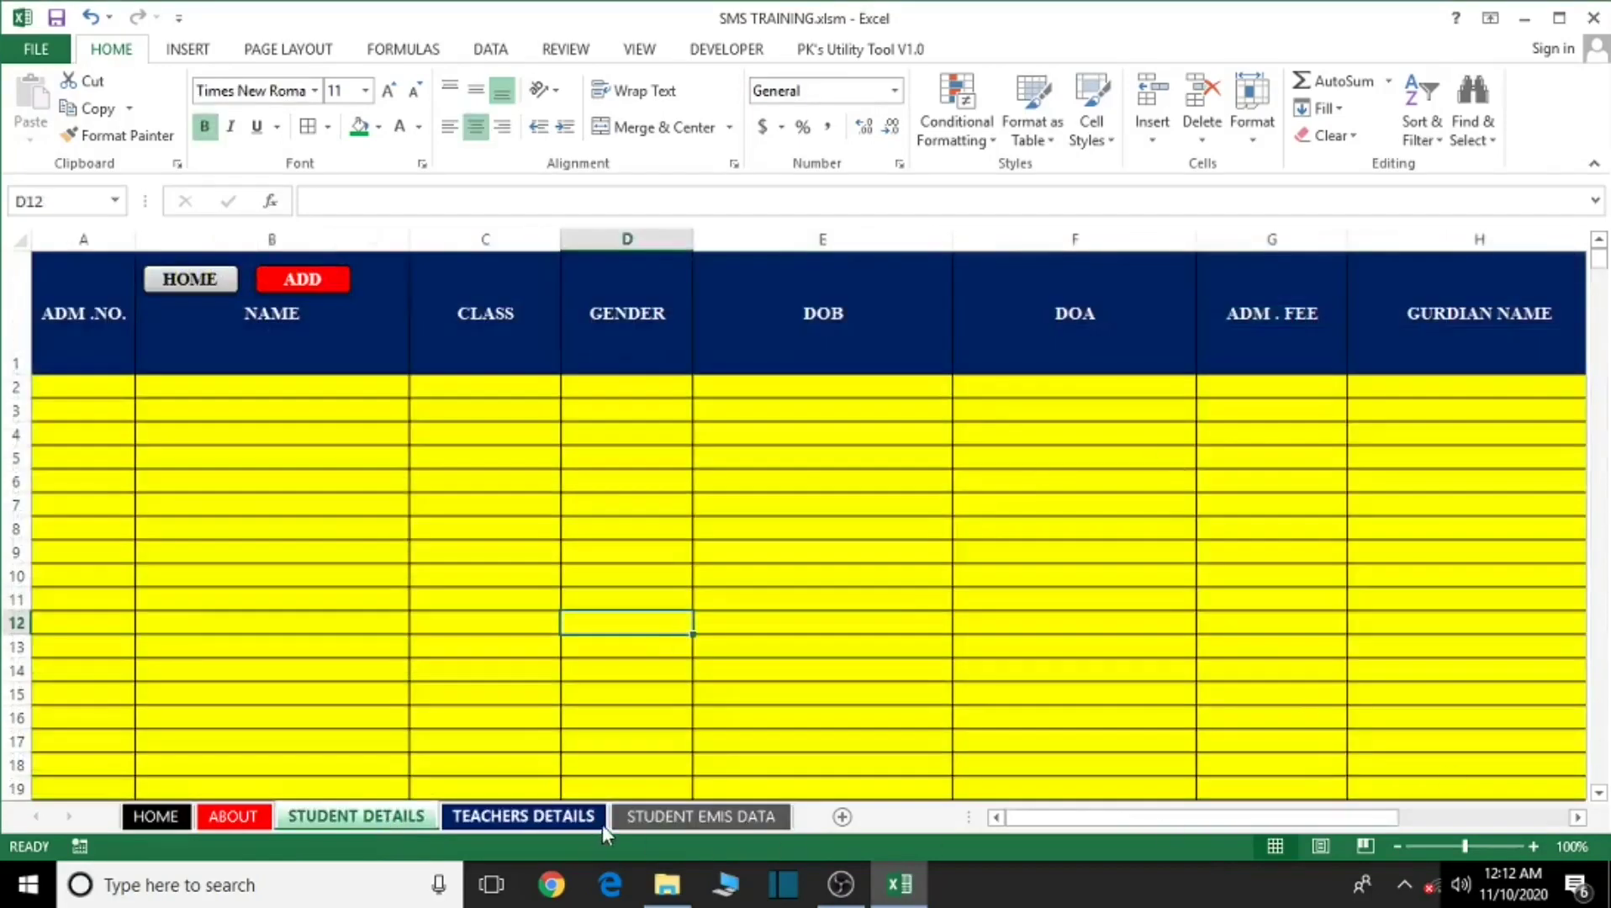
pyautogui.click(538, 818)
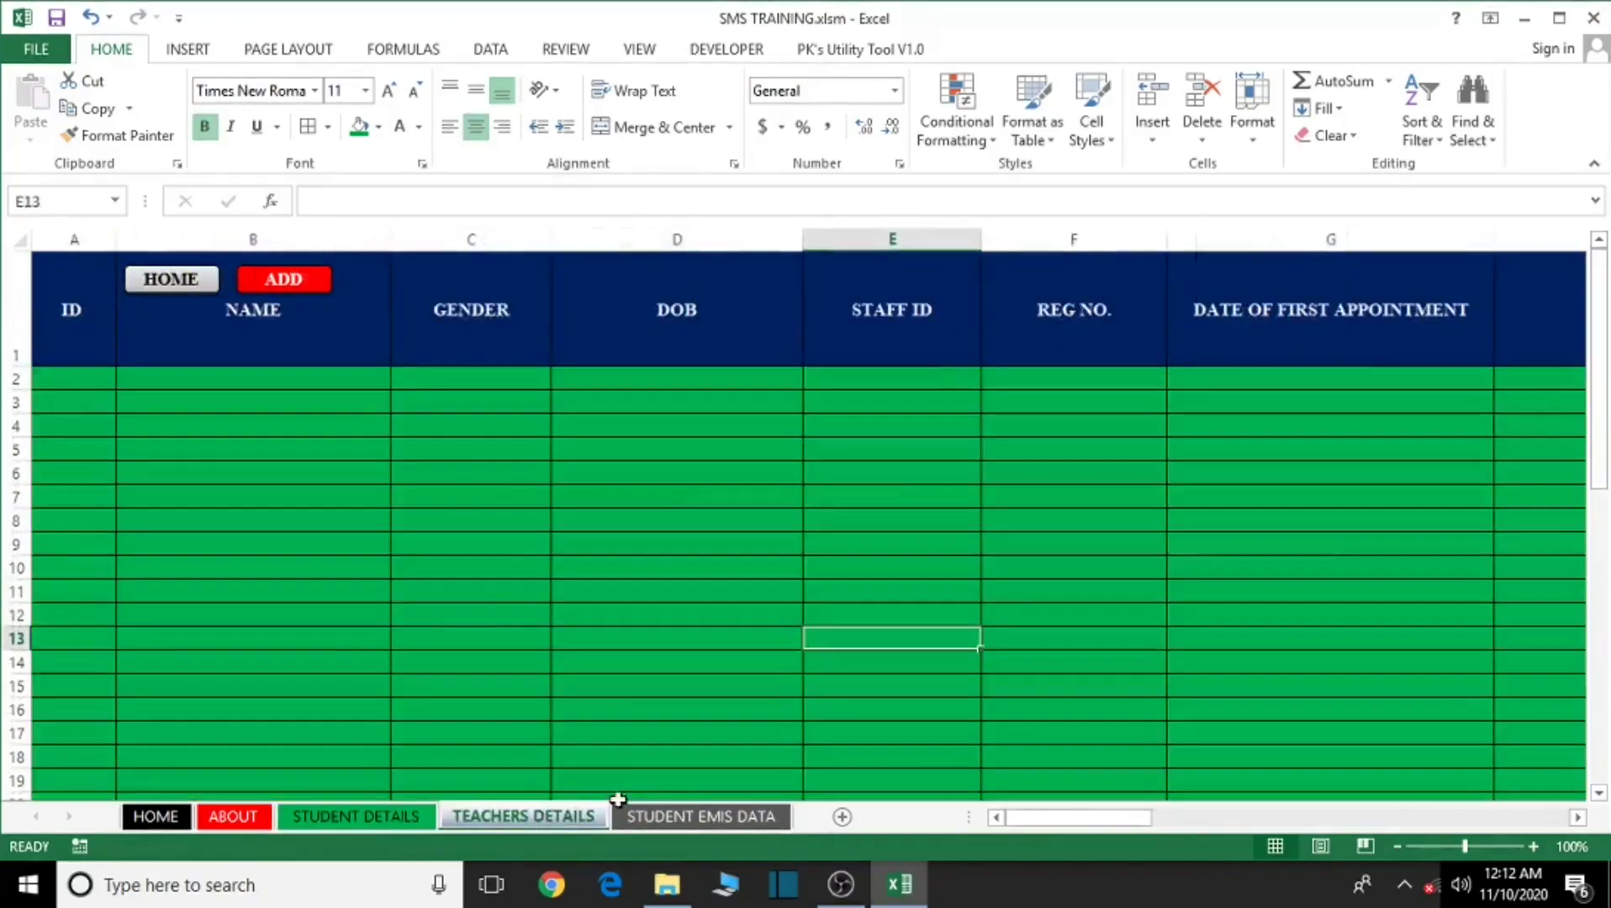
pyautogui.click(407, 811)
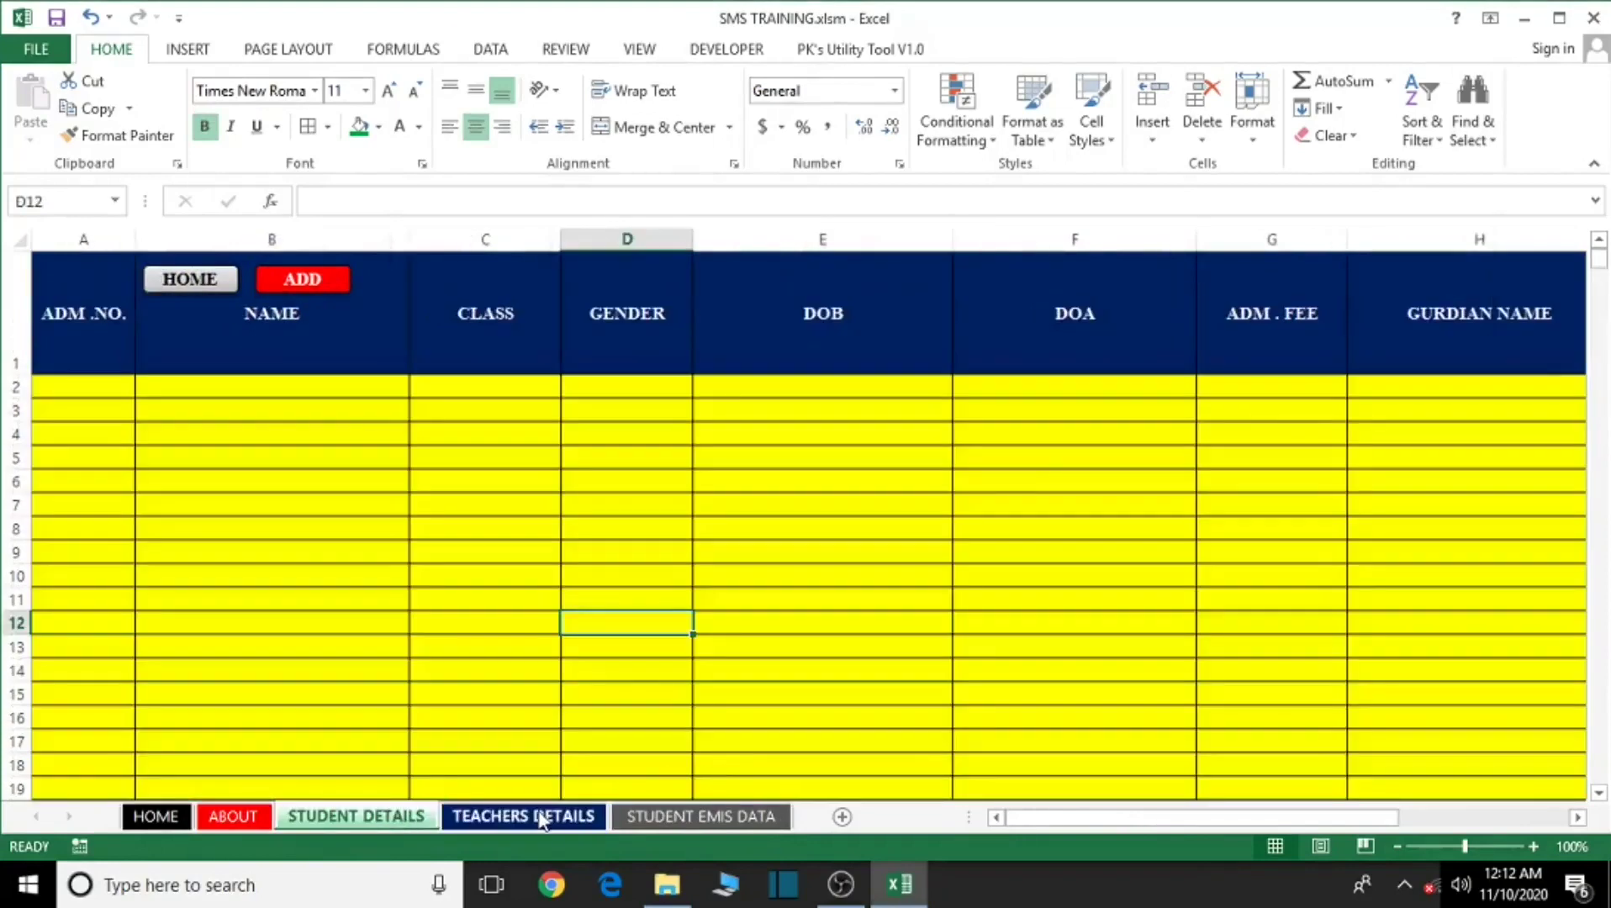
# Copy the class helper tables in M1:BG2 of the STUDENT EMIS DATA sheet, from KG ONE through GRAND TOTAL.
pyautogui.click(692, 817)
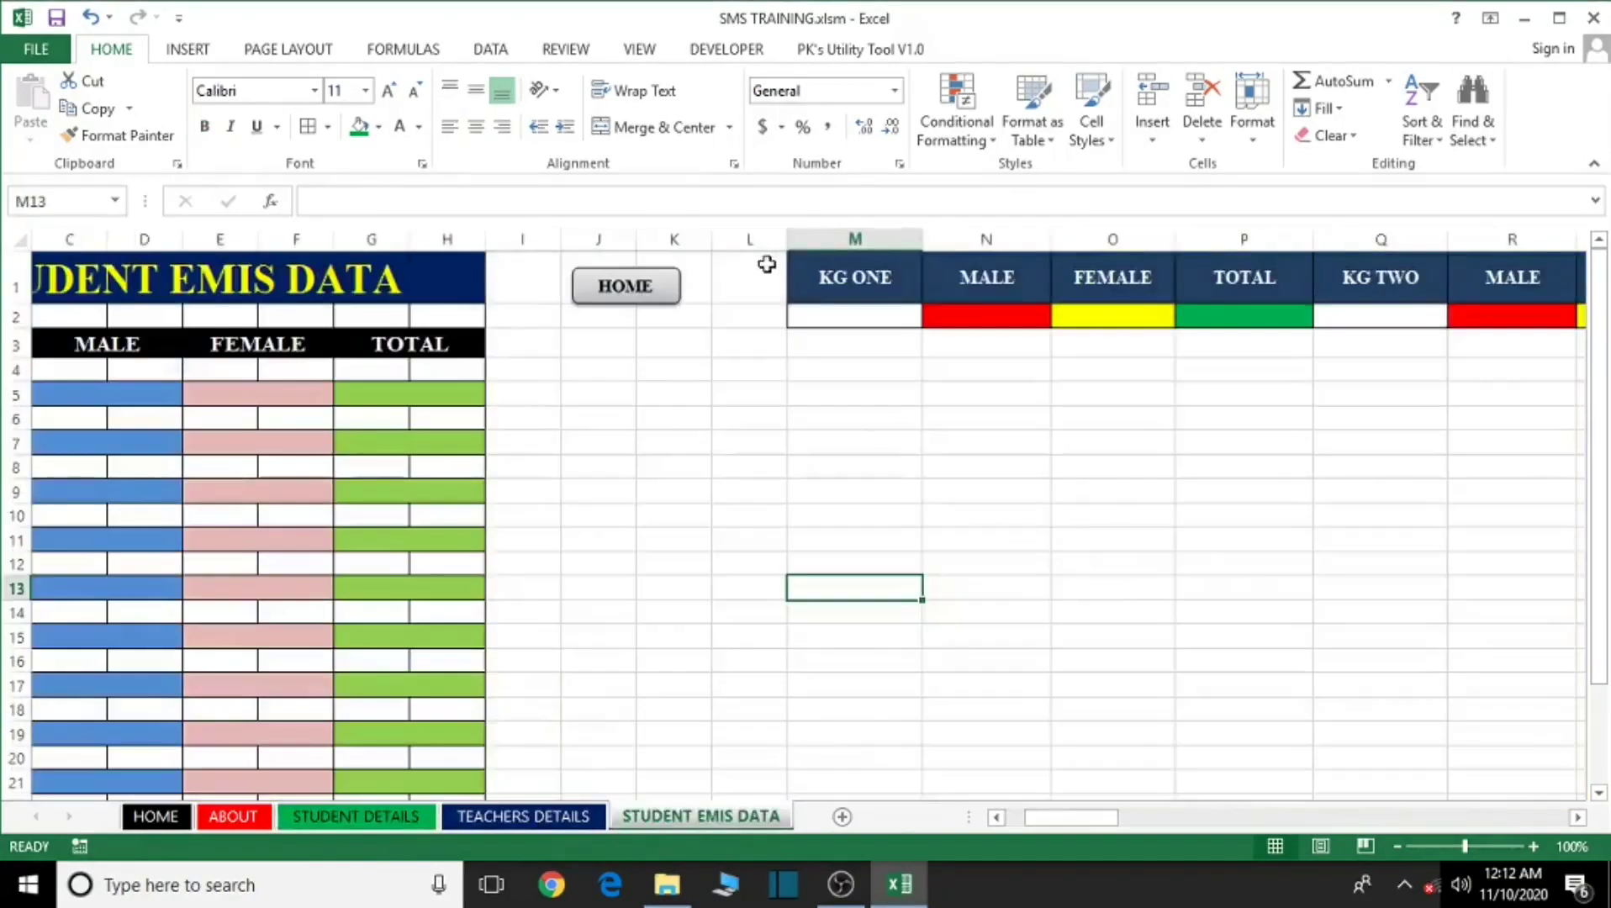
pyautogui.moveTo(802, 262); pyautogui.dragTo(1471, 318)
pyautogui.hotkey('ctrl', 'c')
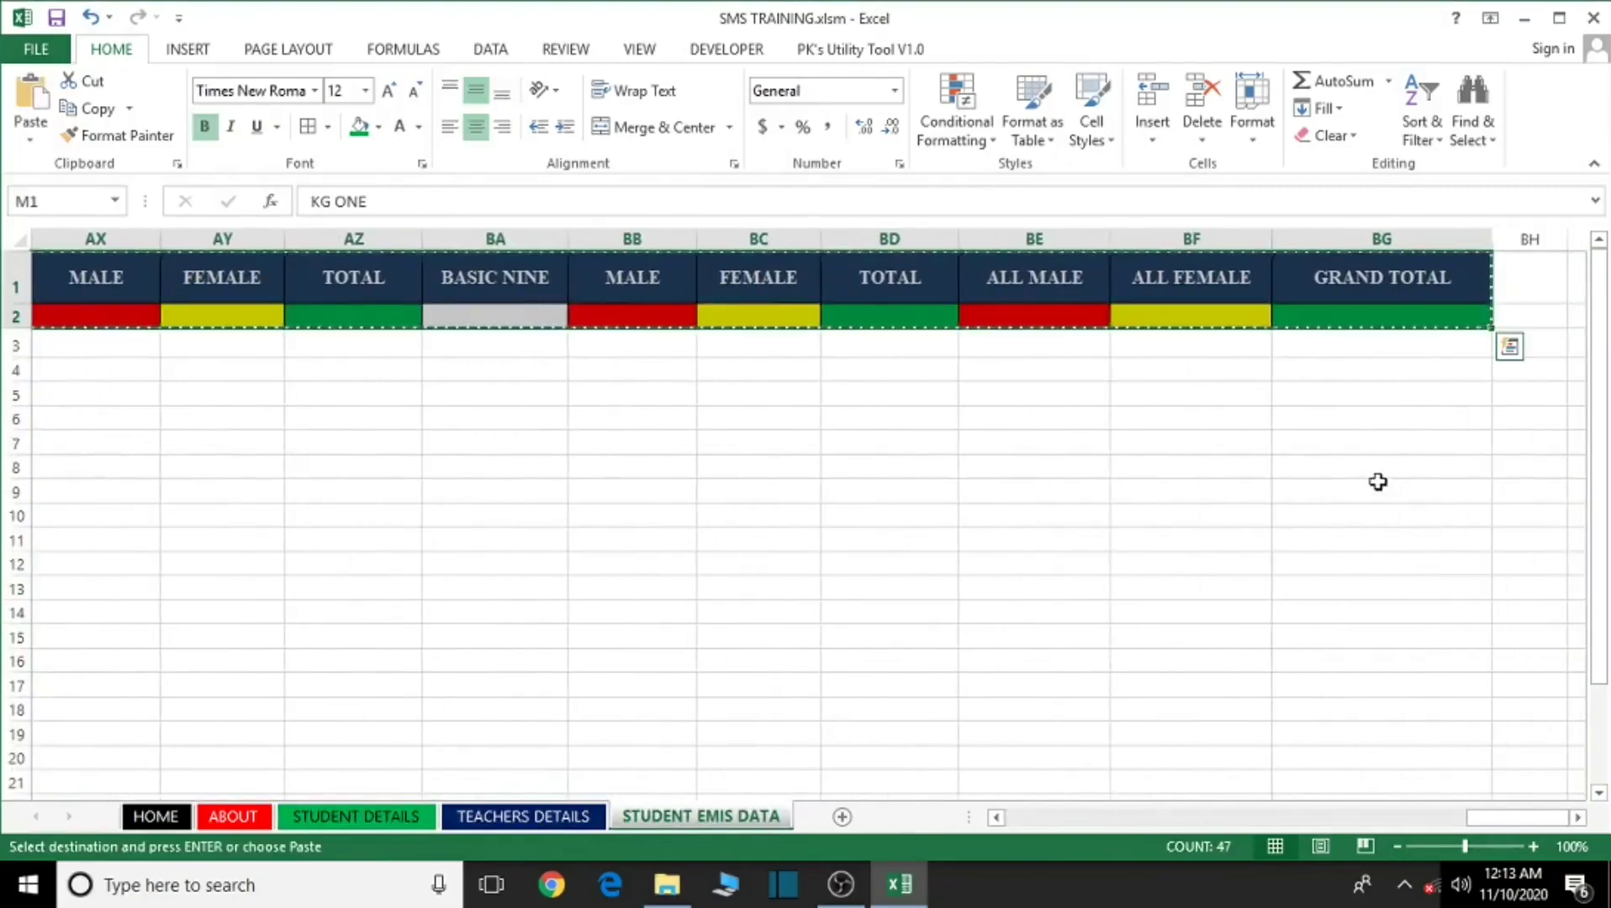
# Paste the copied helper tables at N603 on the STUDENT DETAILS sheet, below and beside the yellow table, keeping the source column widths.
pyautogui.click(395, 817)
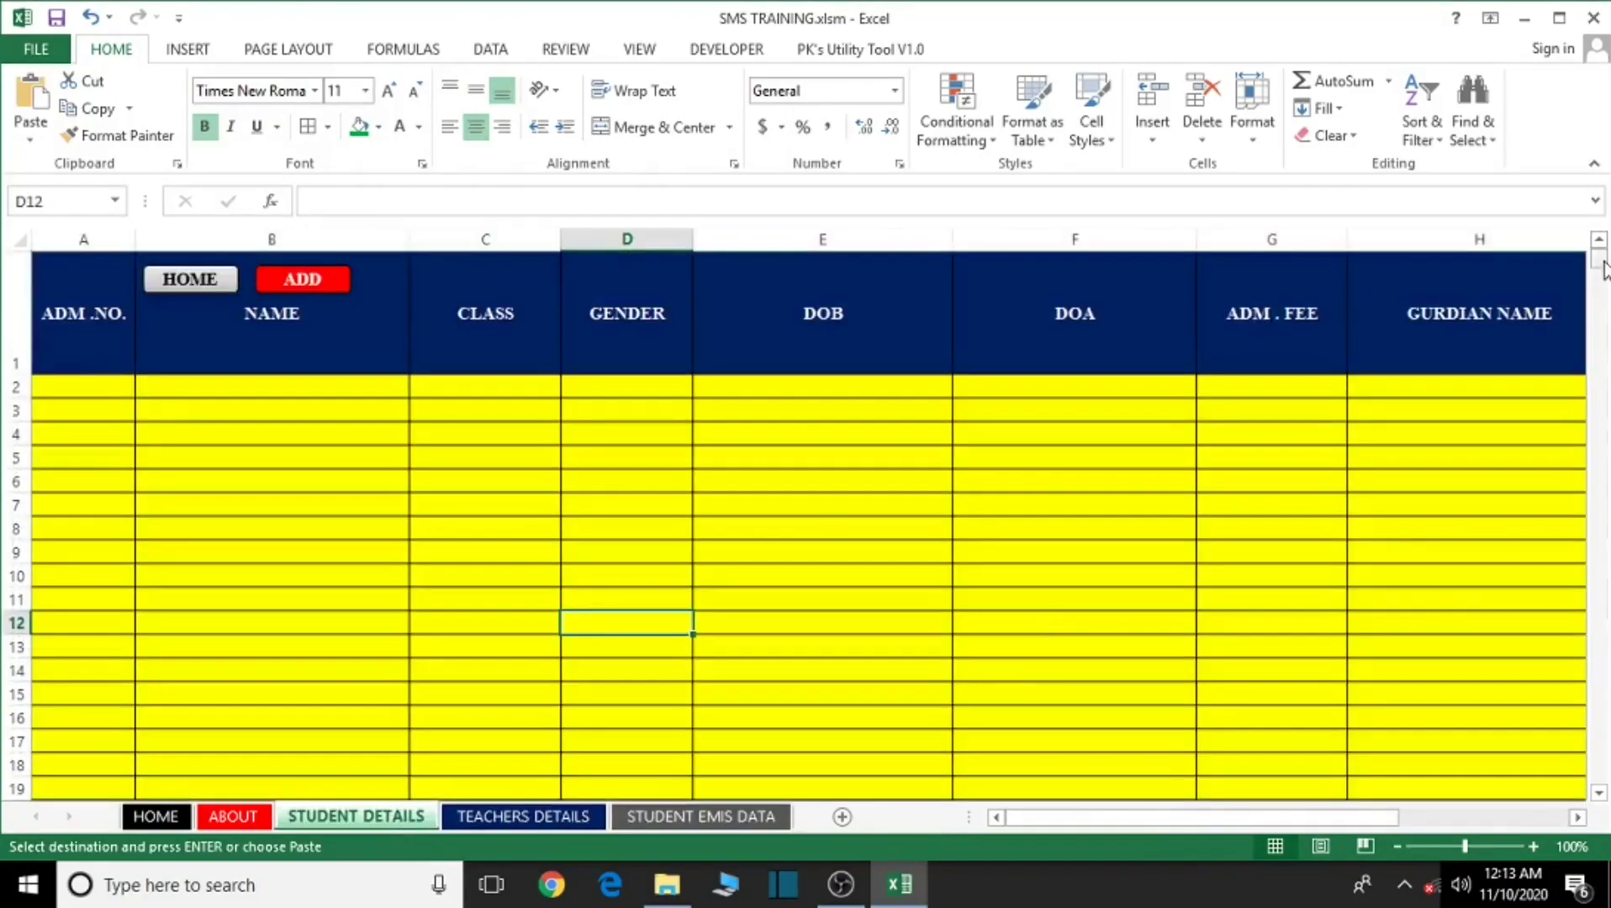
pyautogui.moveTo(1598, 254); pyautogui.dragTo(1599, 772)
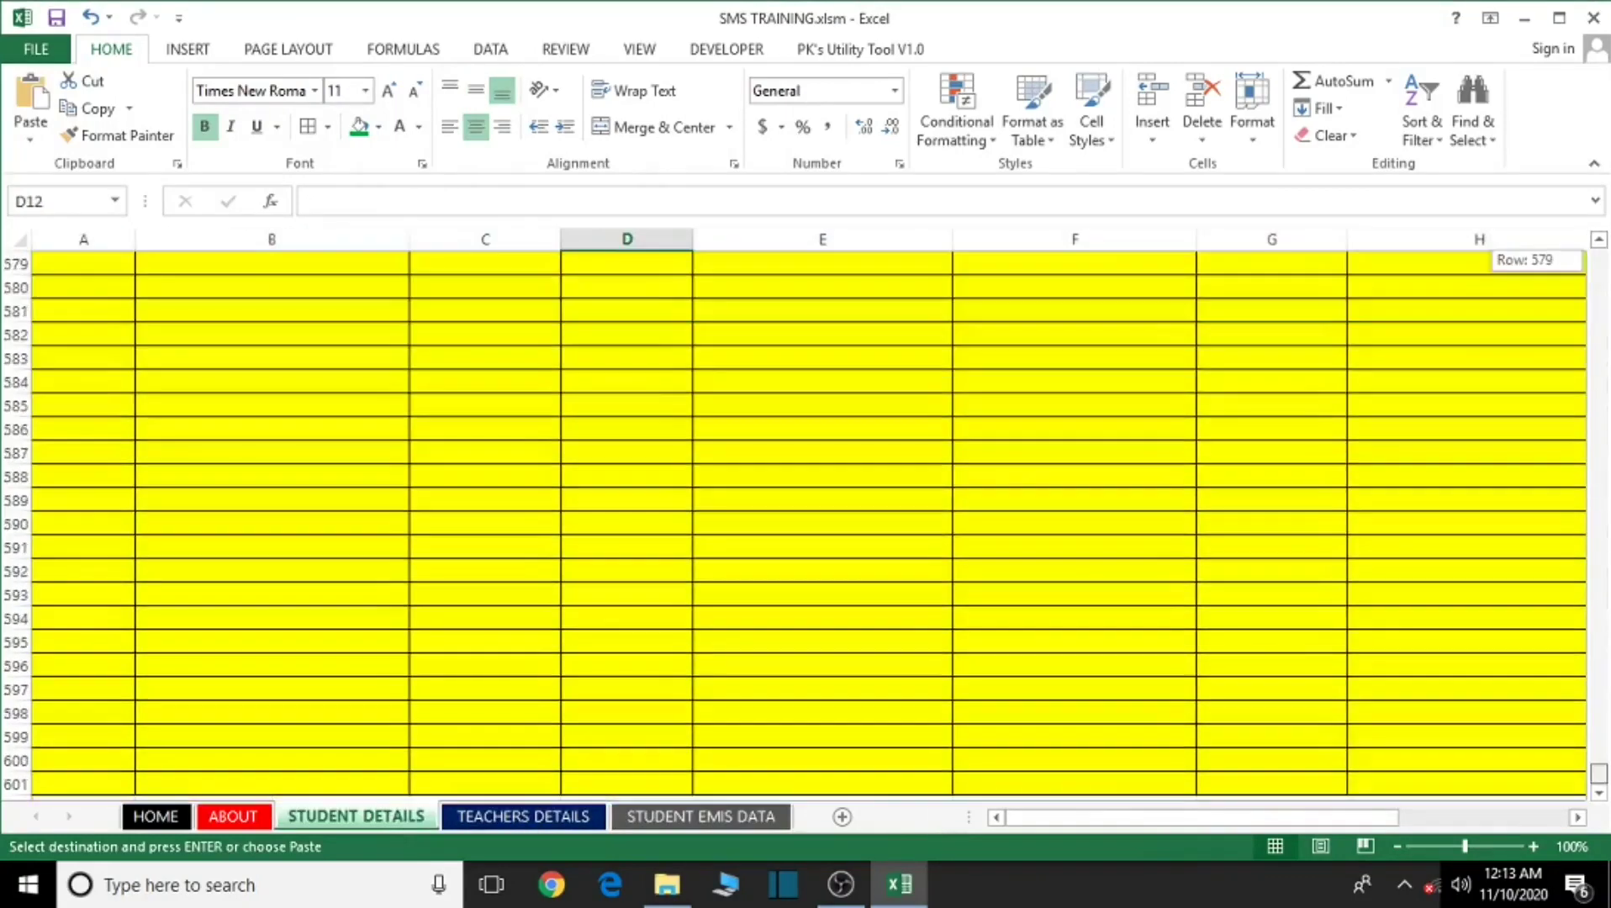
pyautogui.scroll(-2, 794, 521)
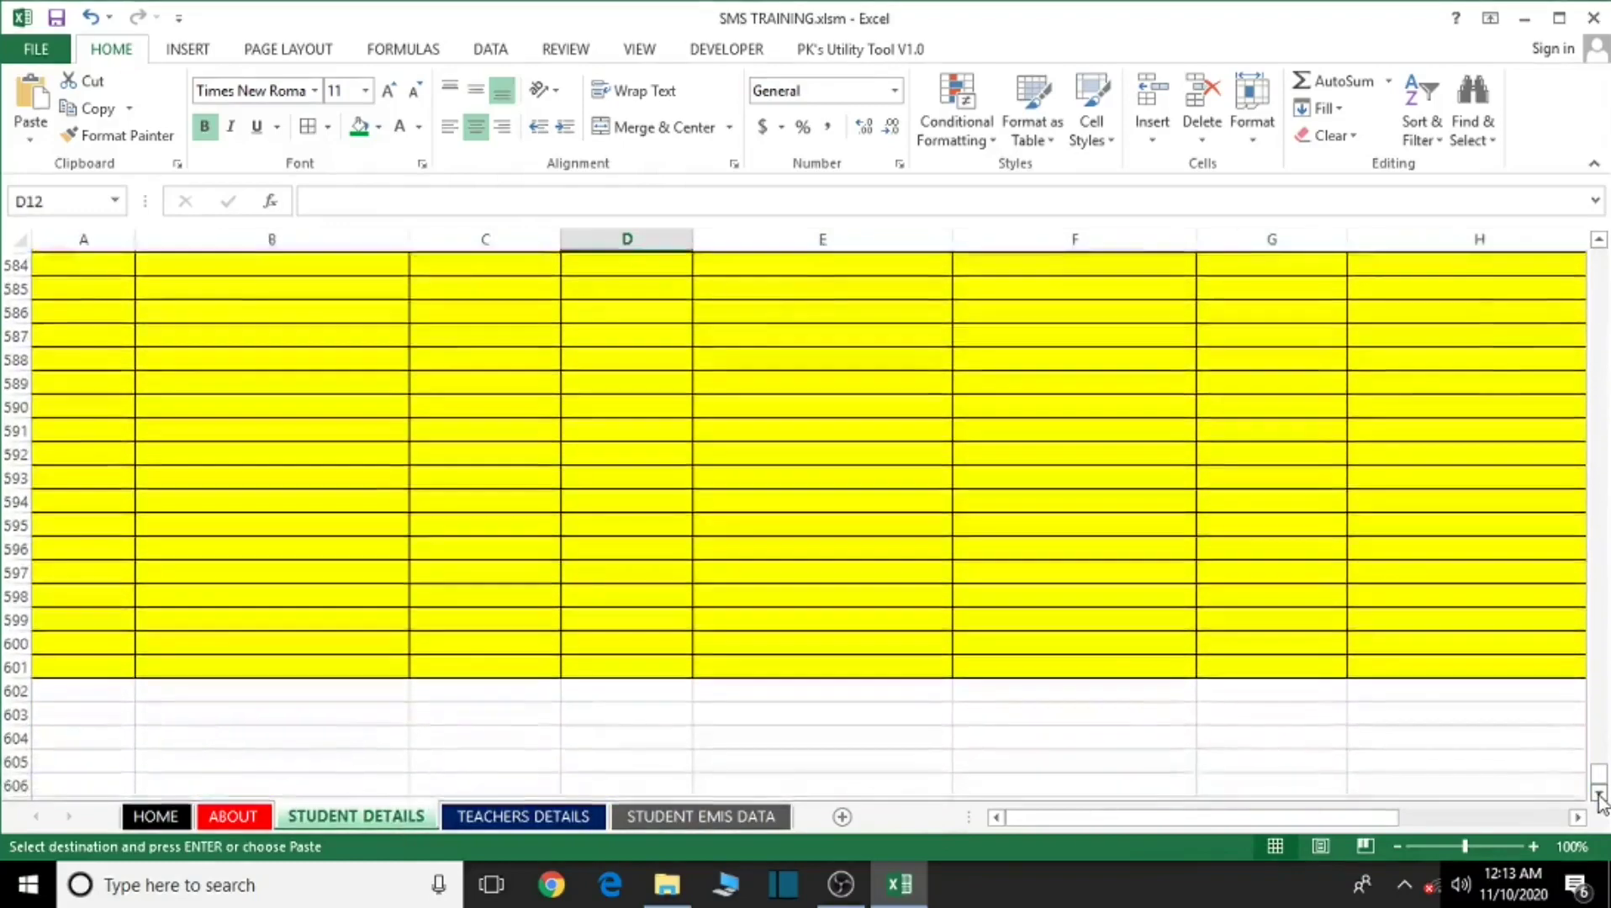
pyautogui.moveTo(1293, 816); pyautogui.dragTo(1605, 817)
pyautogui.click(1579, 823)
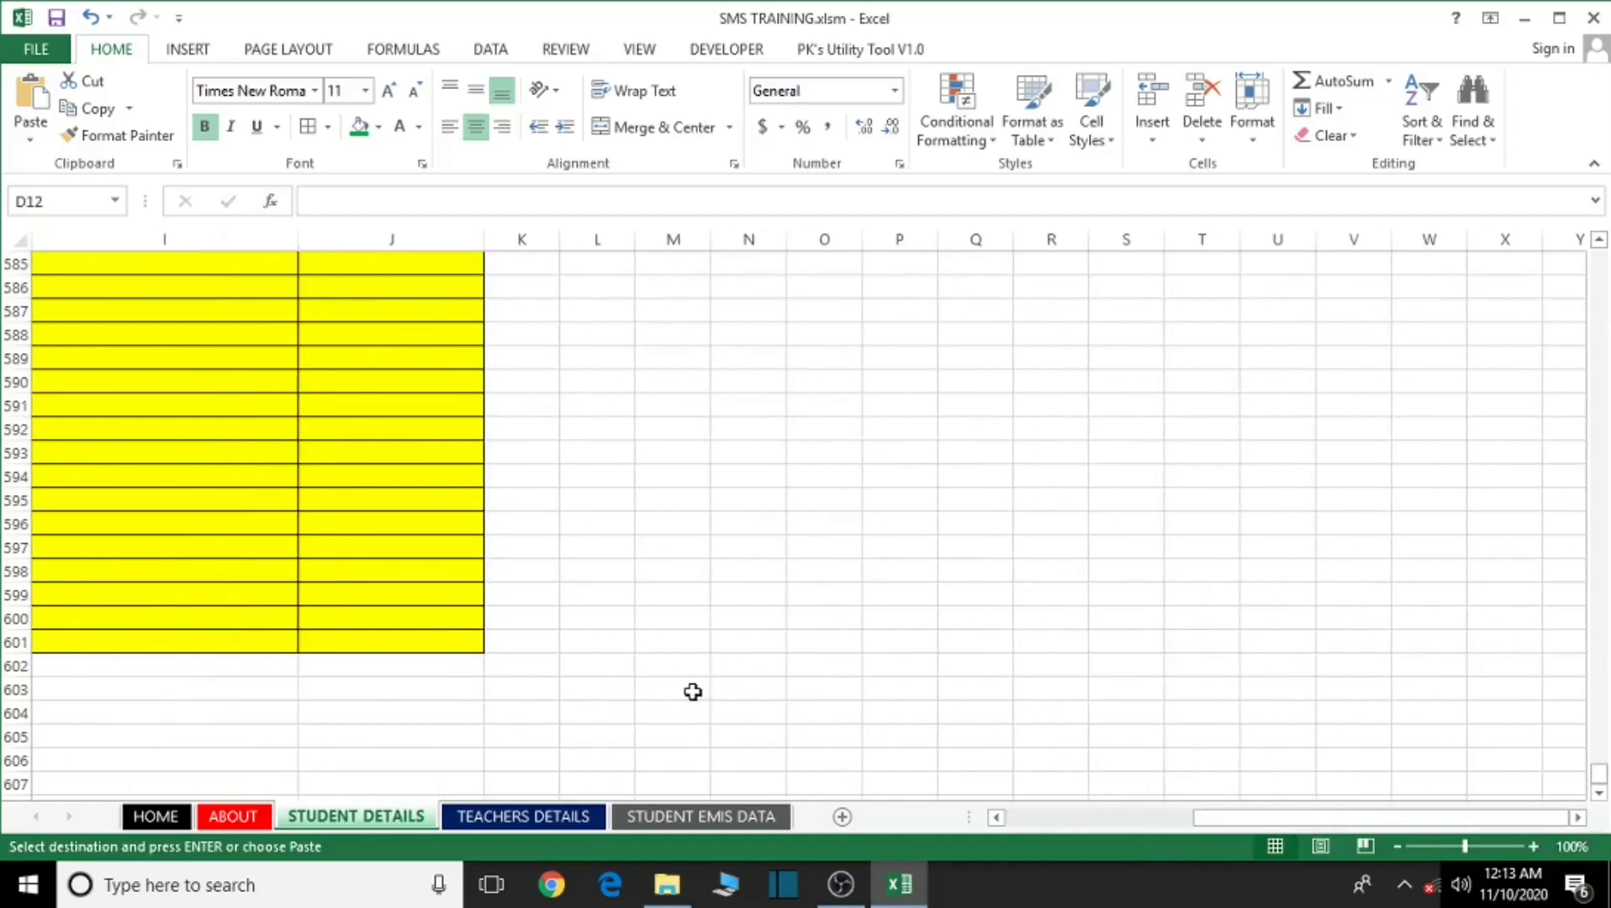
pyautogui.click(677, 688)
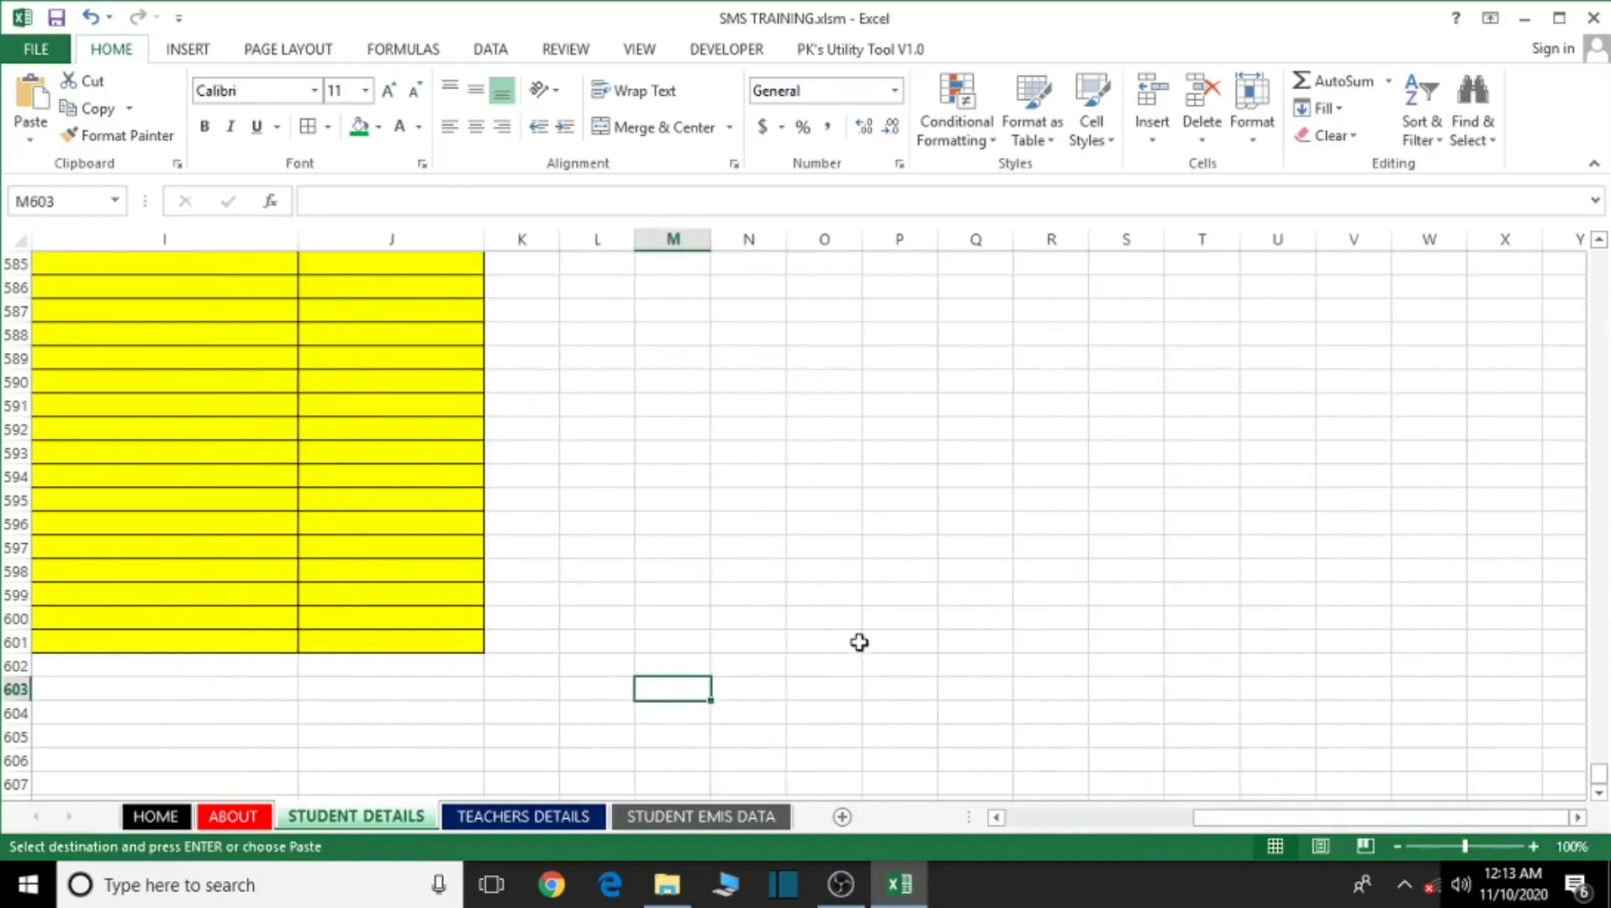
pyautogui.click(761, 692)
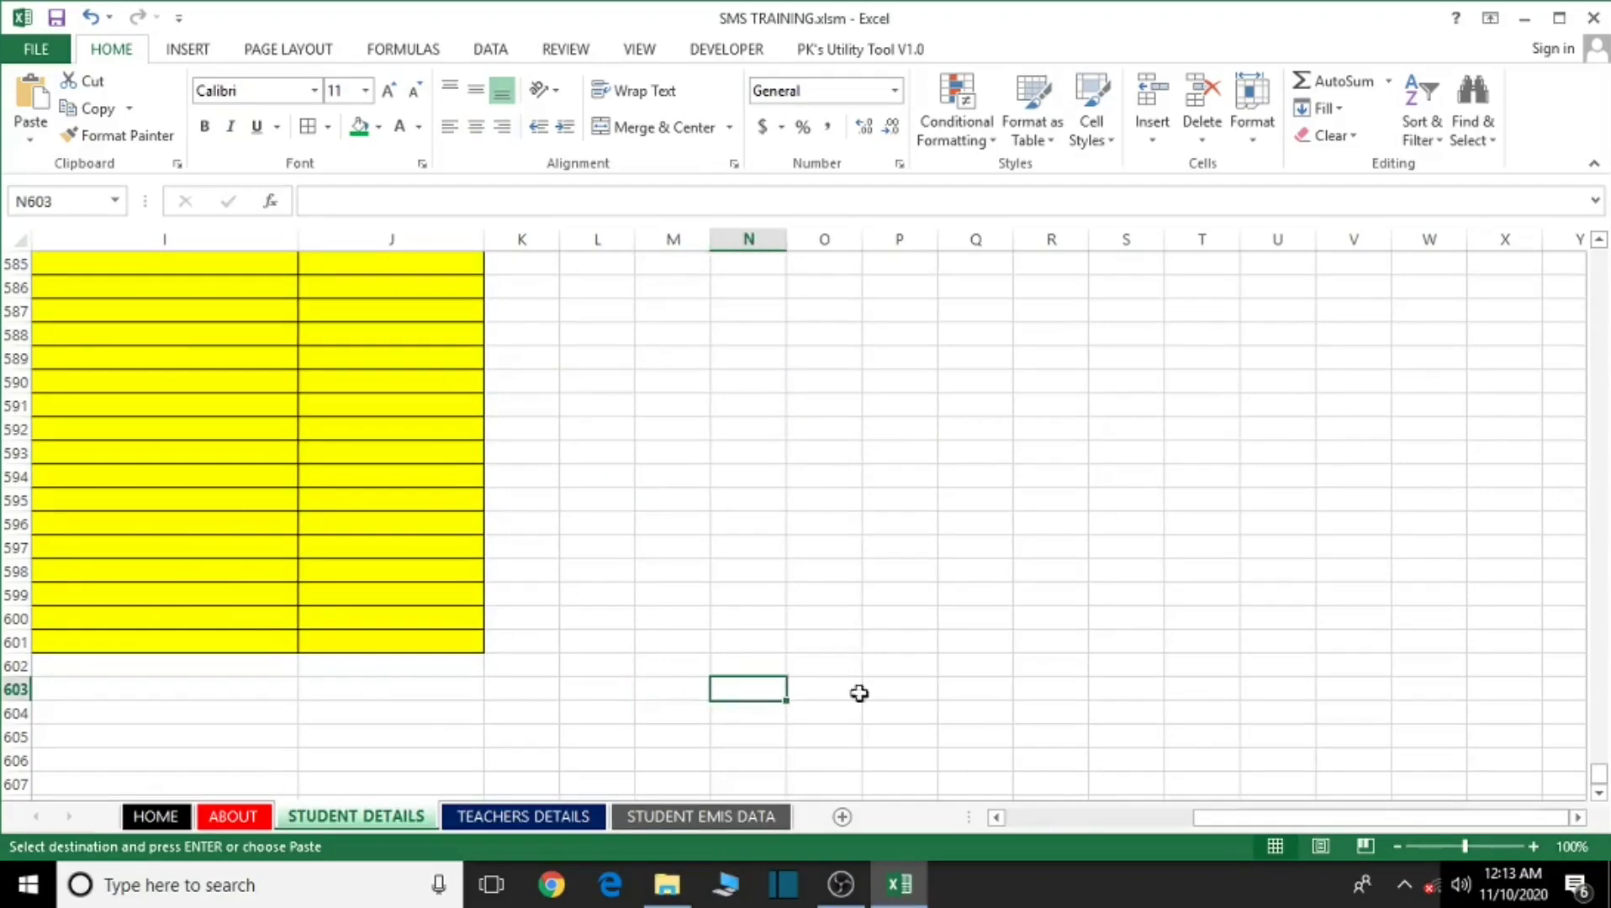
pyautogui.hotkey('ctrl', 'v')
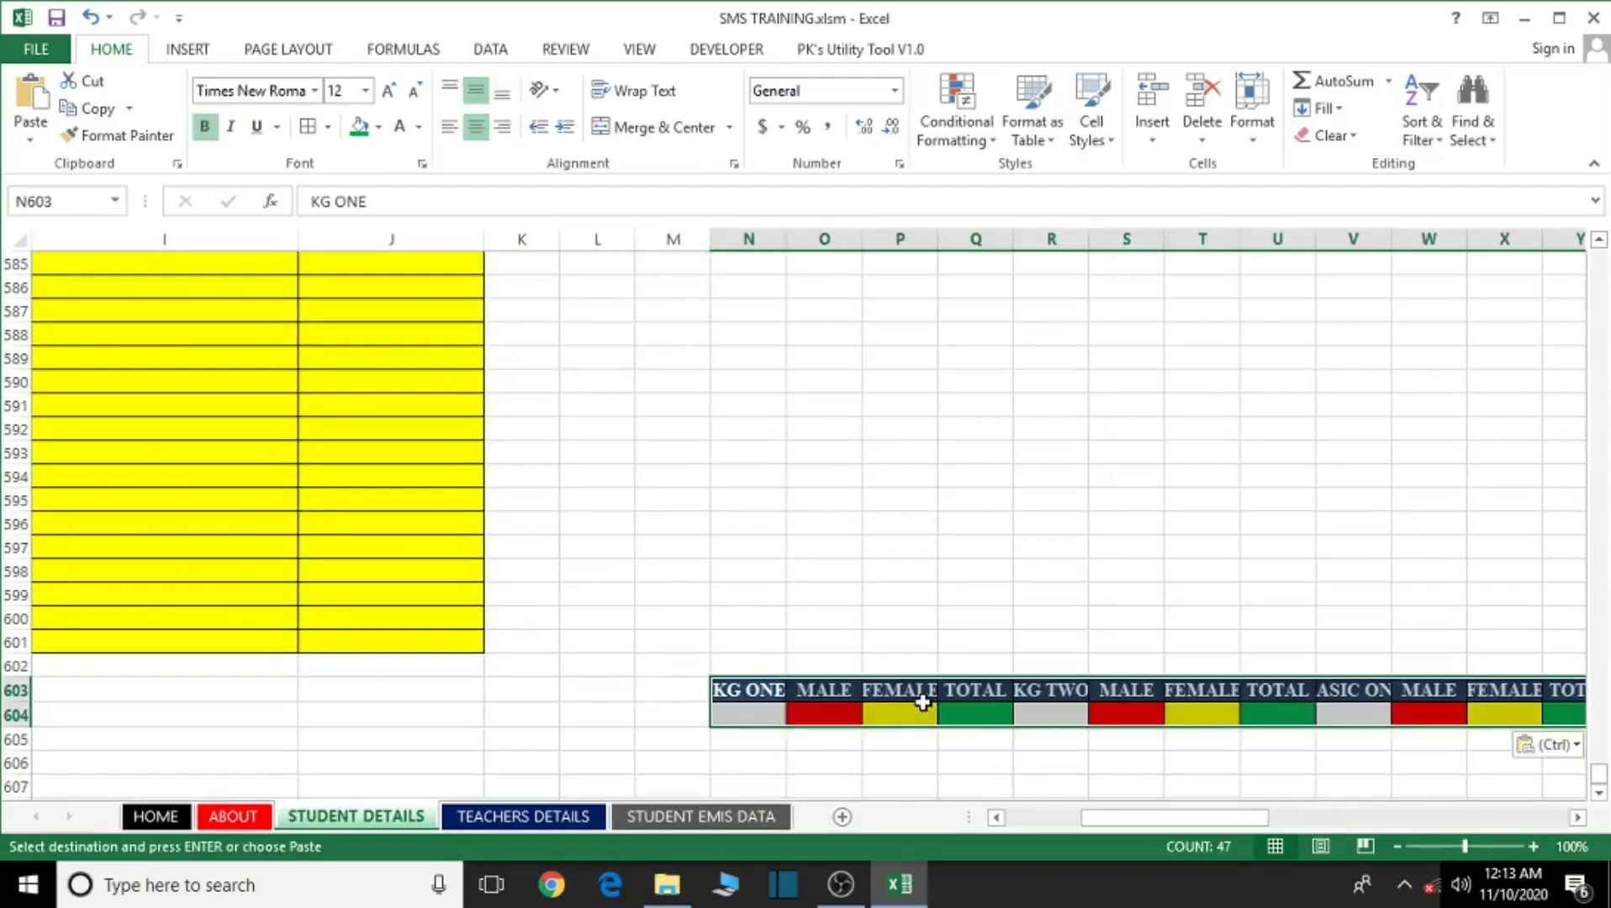
pyautogui.click(1578, 745)
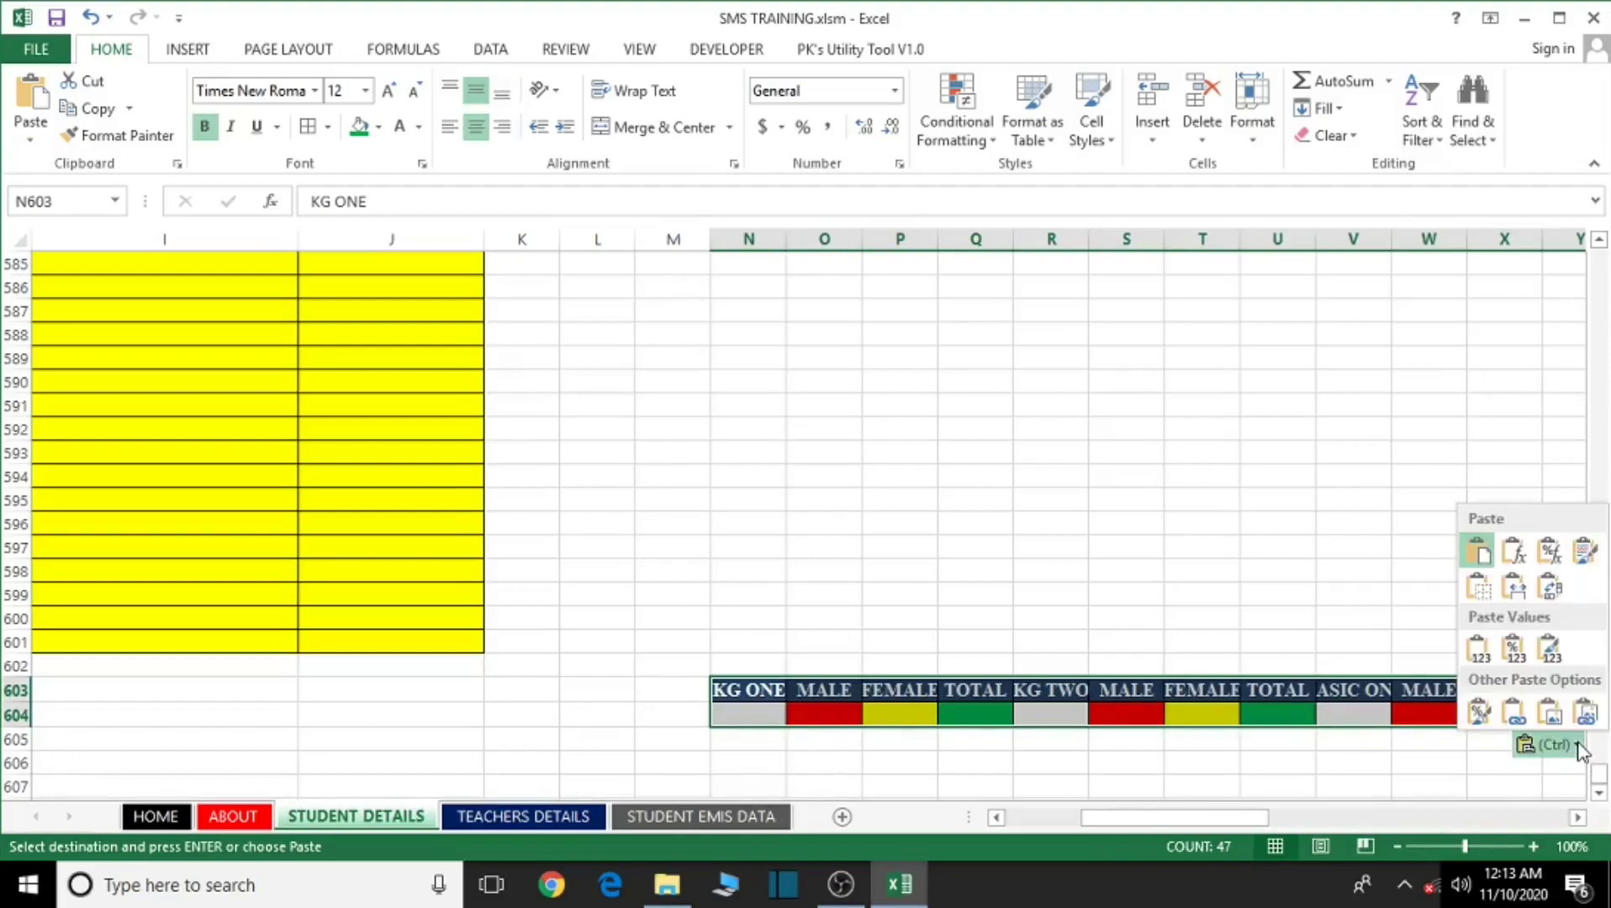
pyautogui.click(1518, 593)
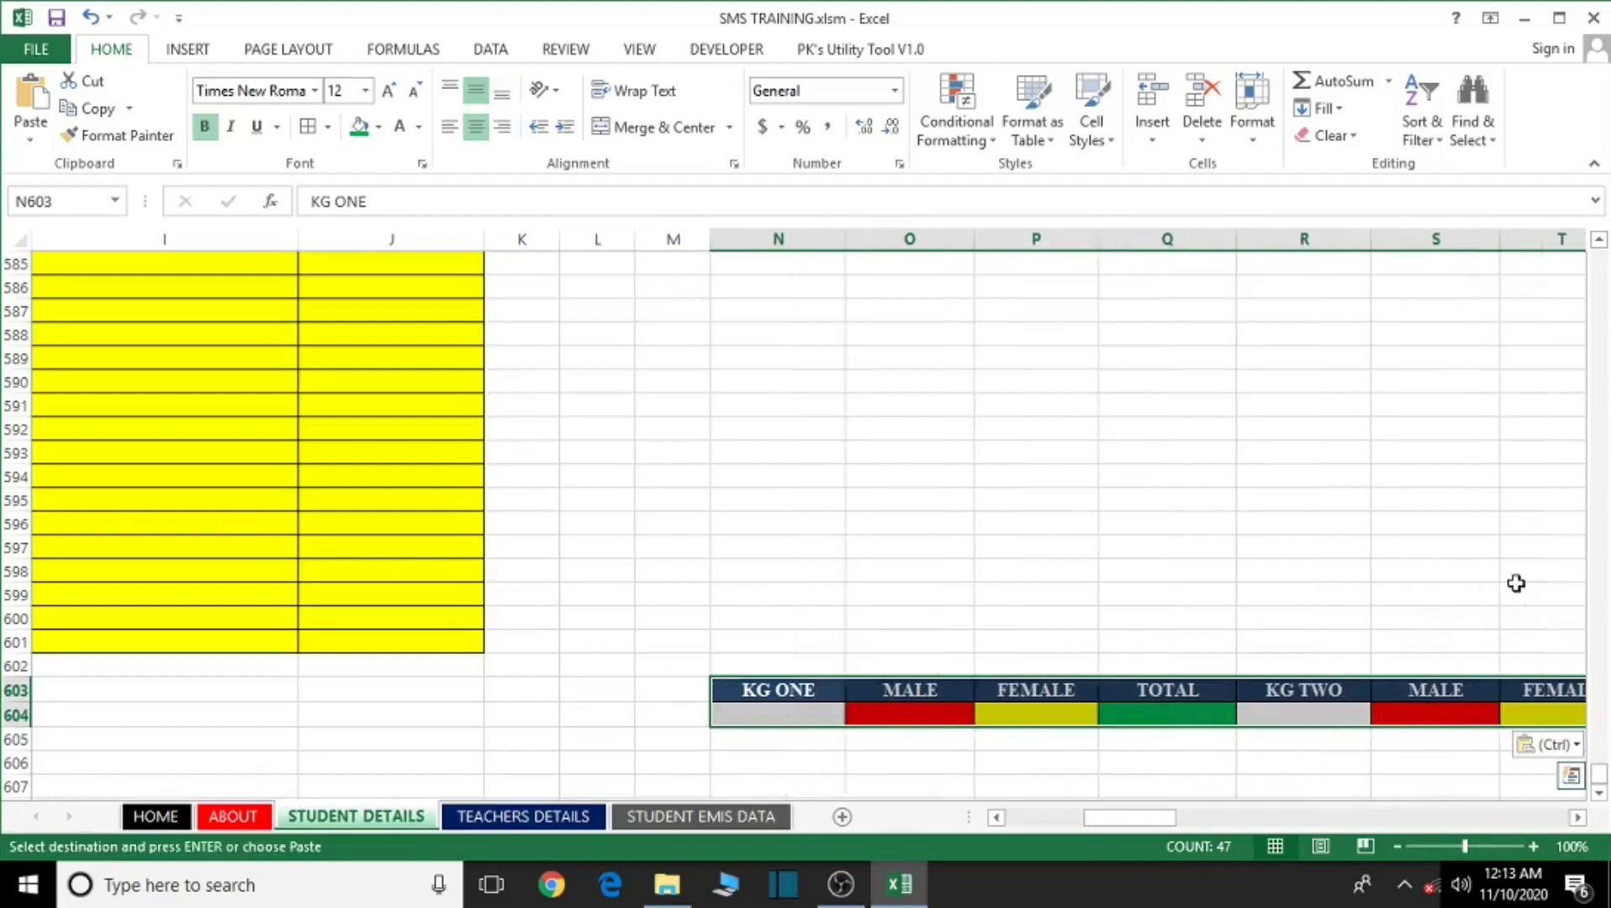
# Return to the STUDENT EMIS DATA sheet, end the copy selection and select cell O15.
pyautogui.moveTo(1157, 819); pyautogui.dragTo(539, 814)
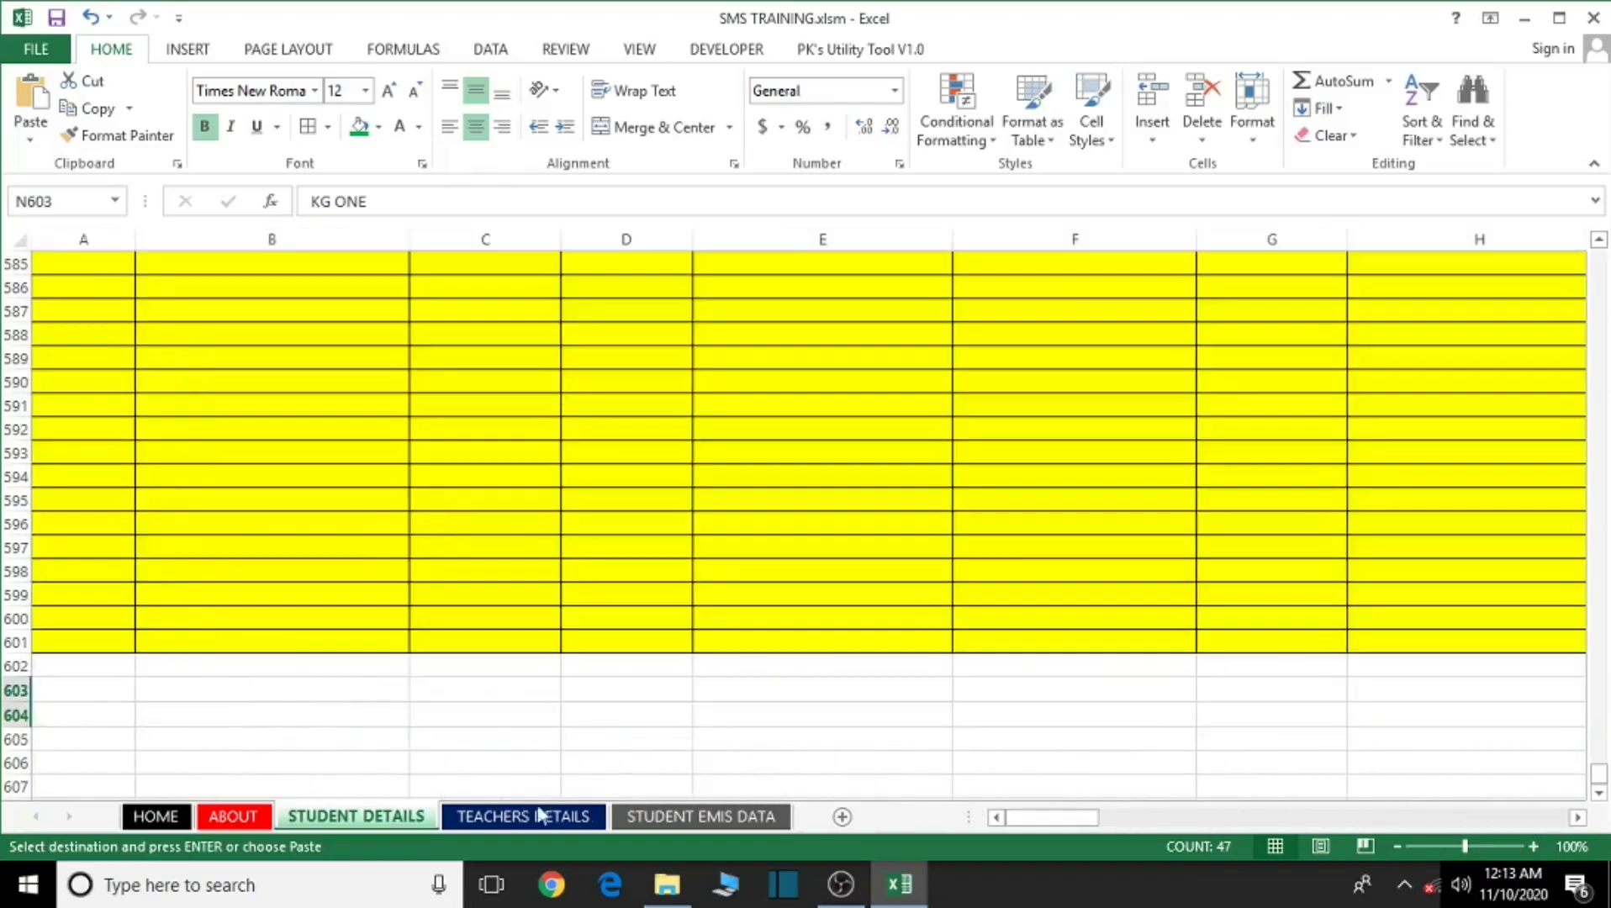
pyautogui.click(707, 816)
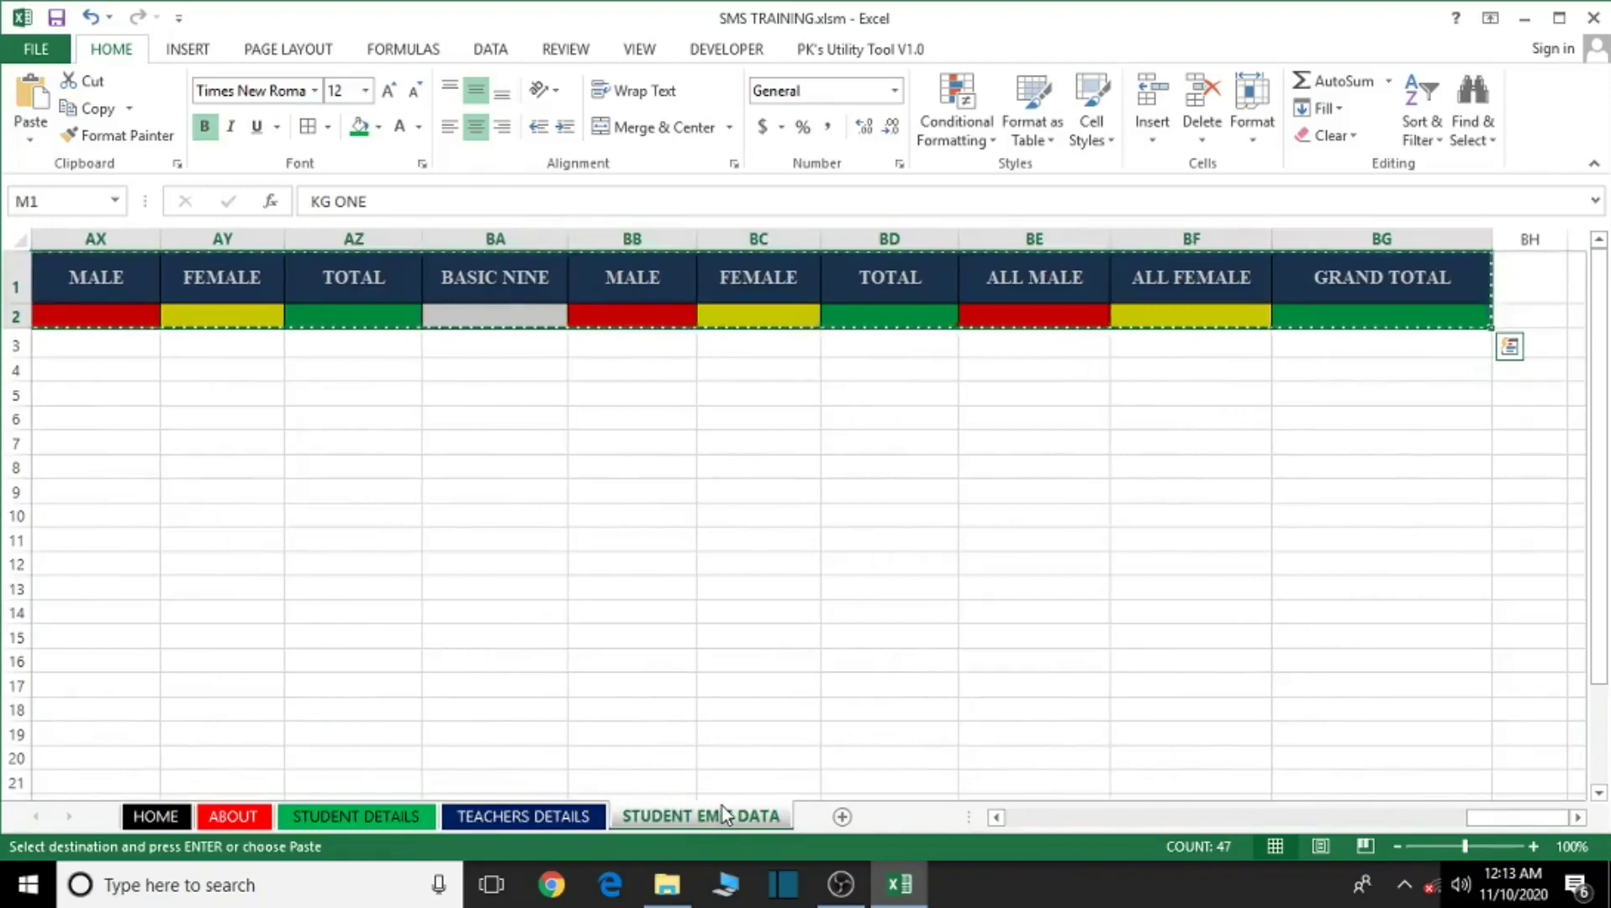
pyautogui.click(1063, 630)
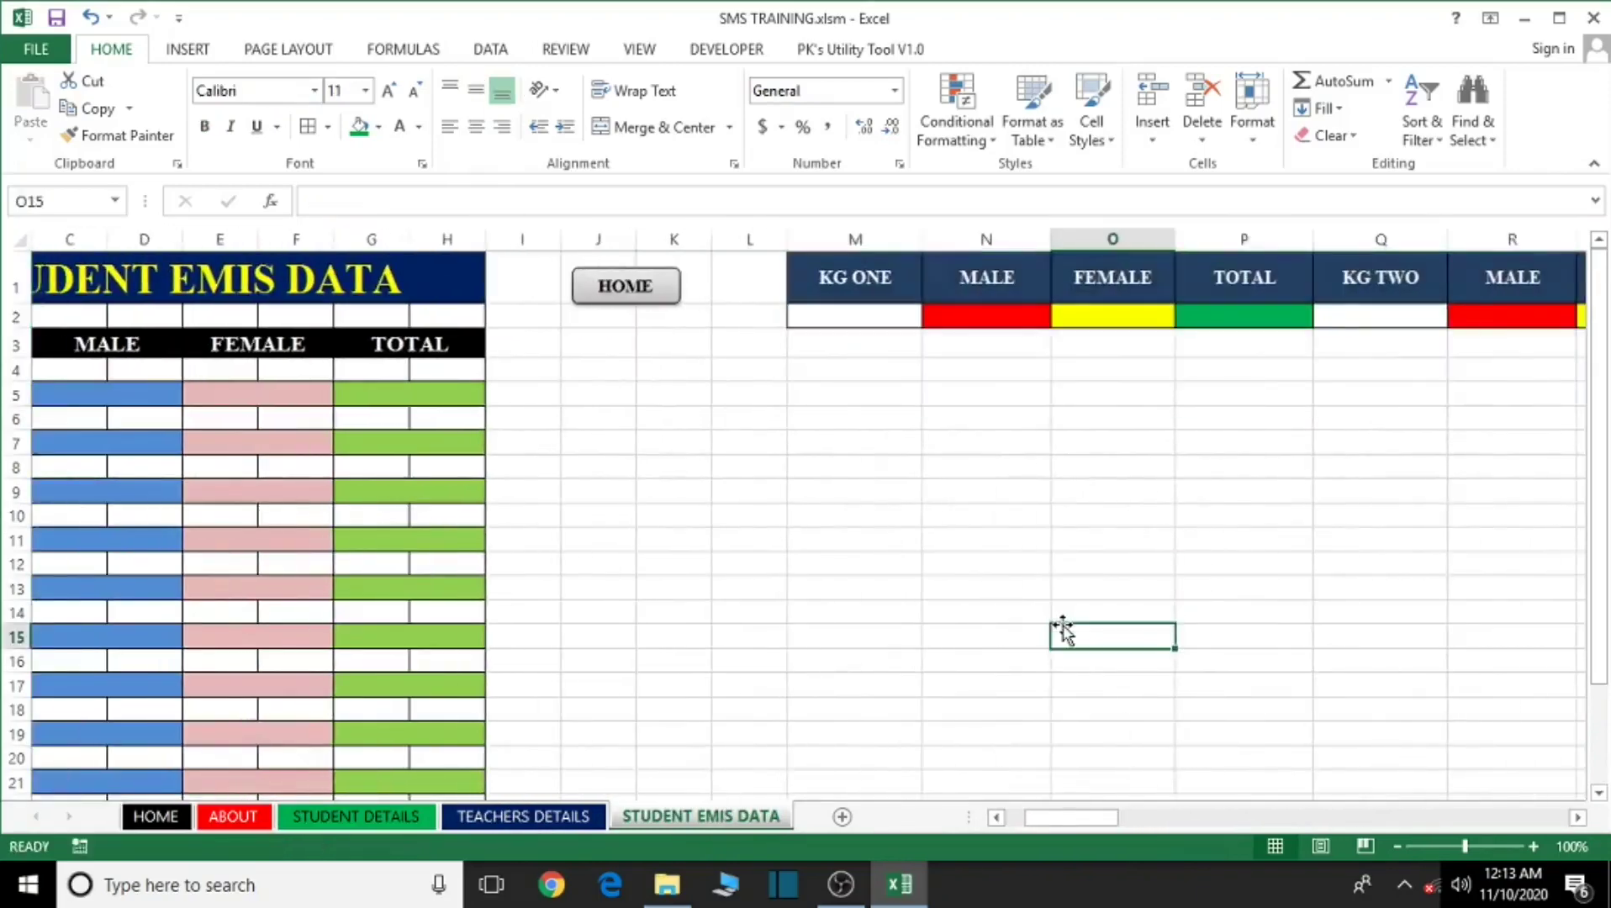